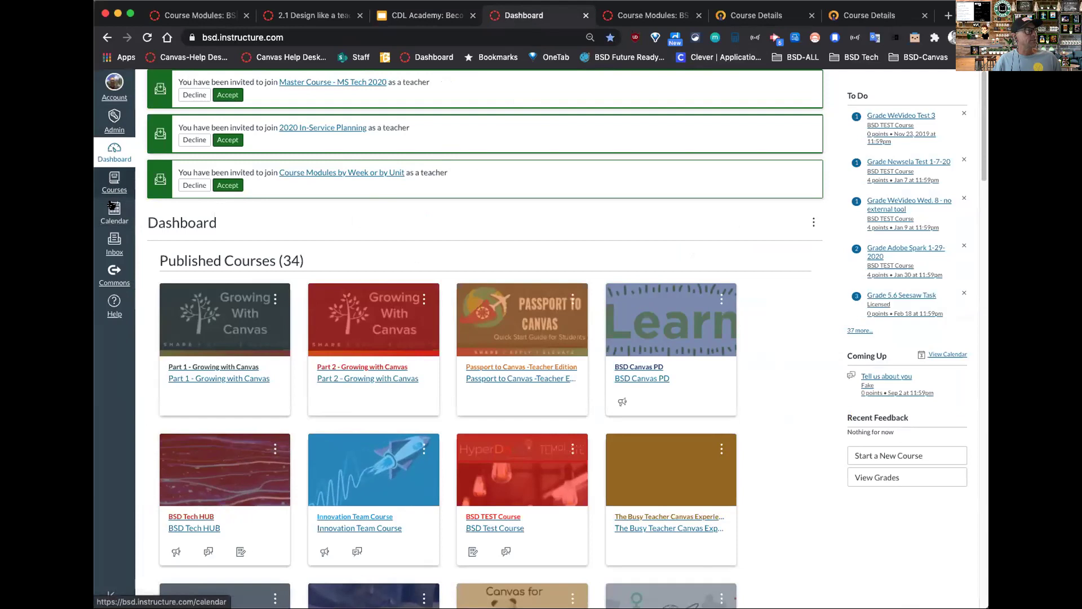
Open the Inbox and filter its conversations to the favorite course BSD TEST Course
left_click(112, 253)
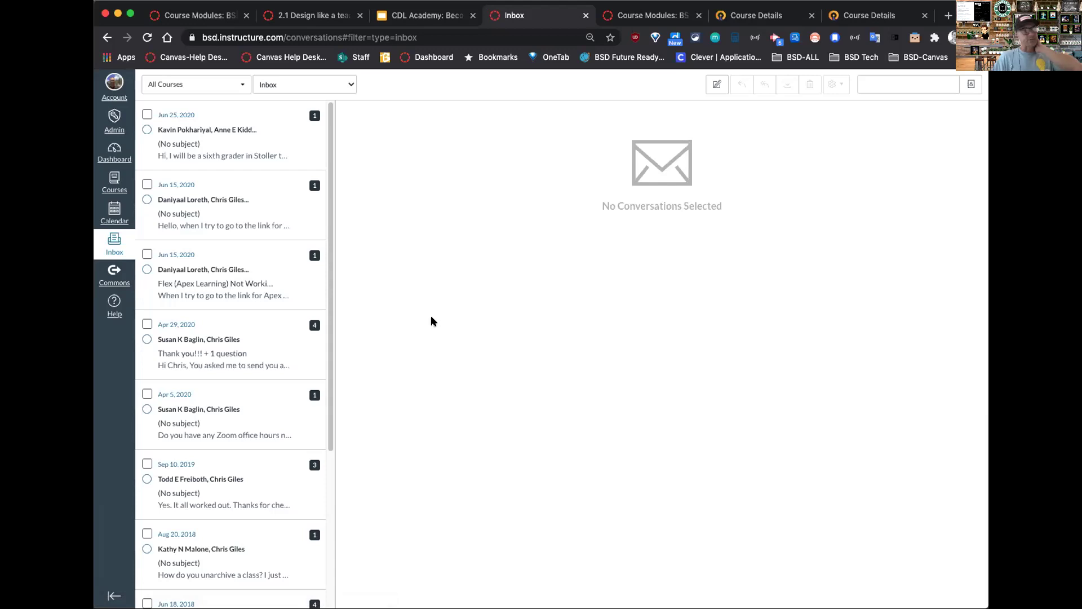
left_click(112, 241)
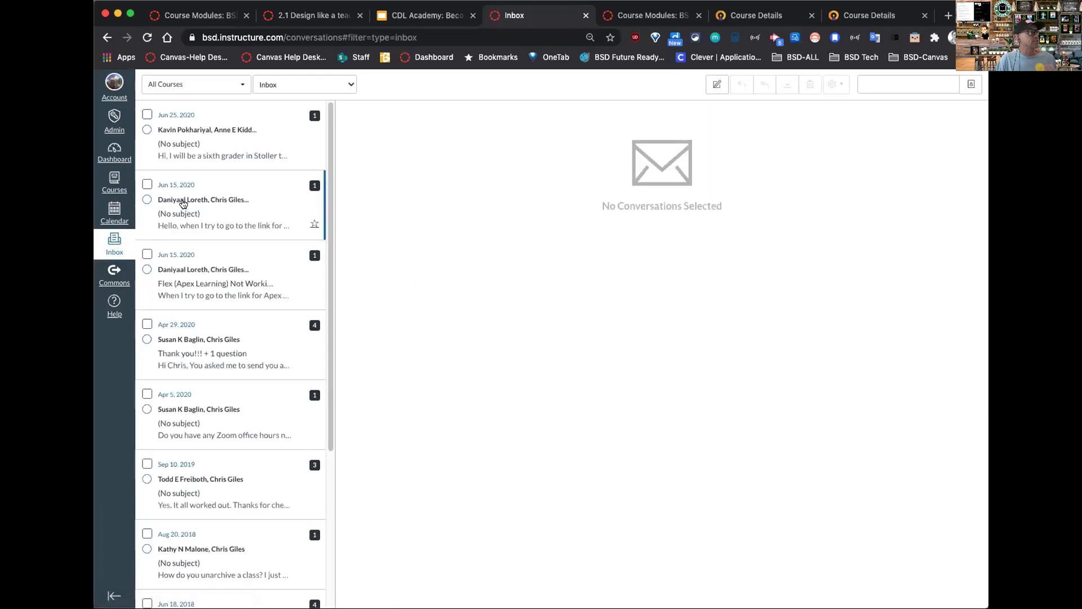
left_click(217, 88)
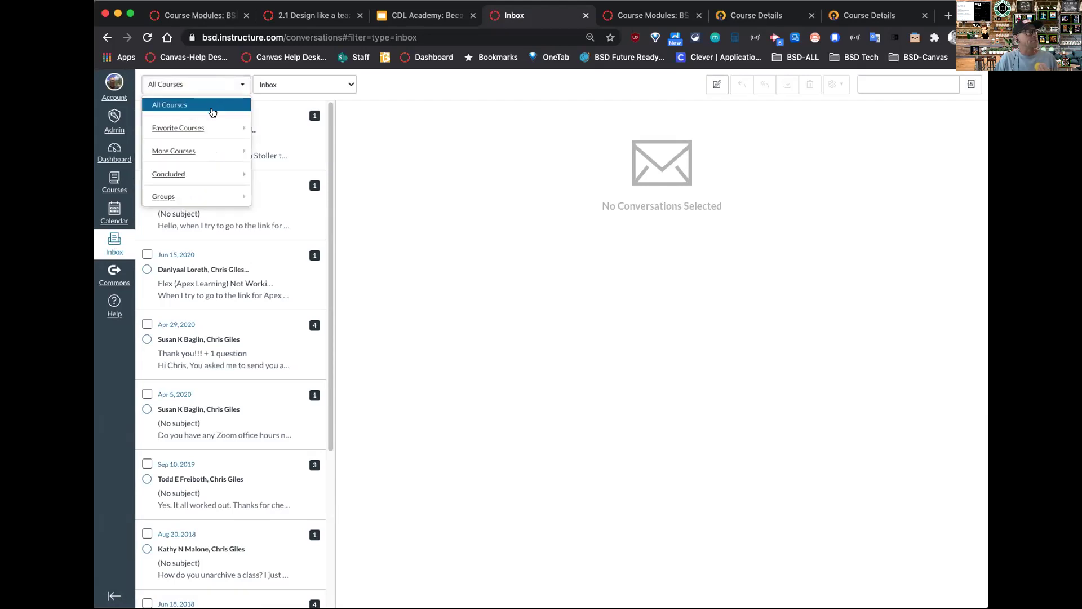
mouse_move(214, 130)
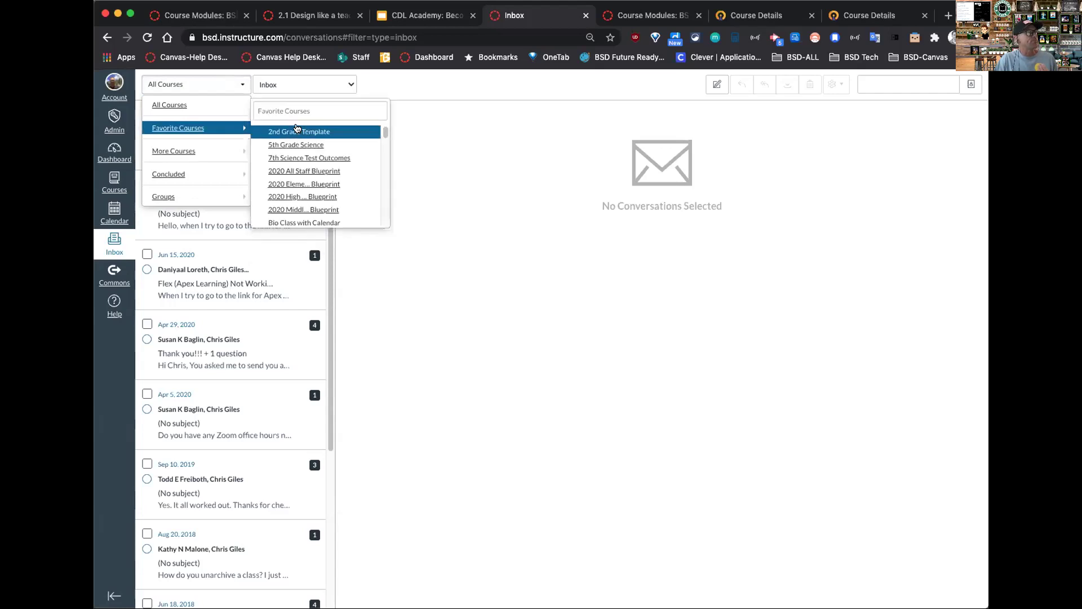
left_click_drag(385, 134, 378, 149)
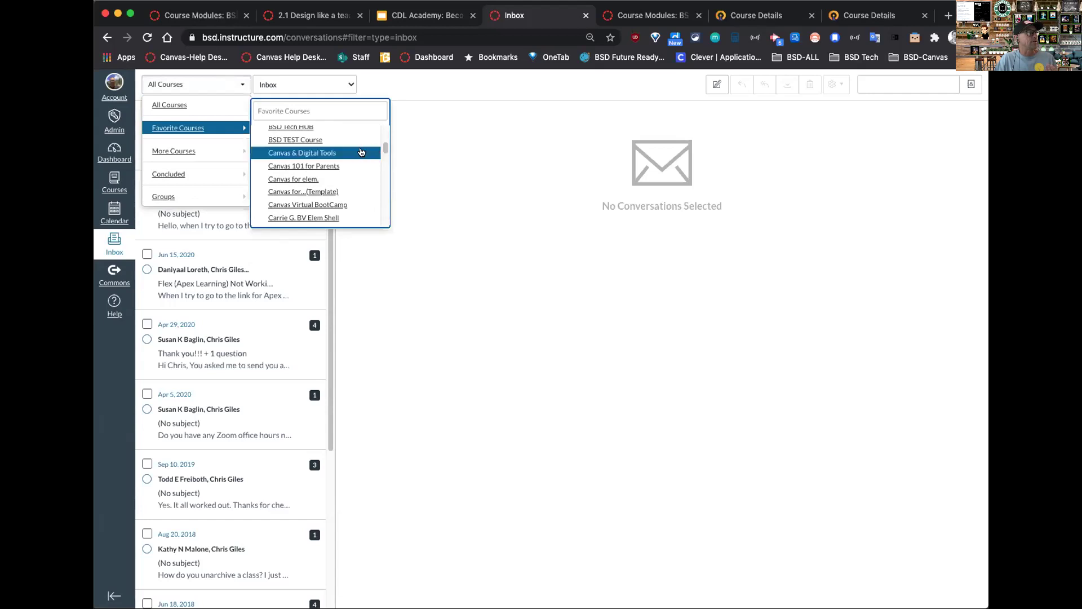
left_click(328, 141)
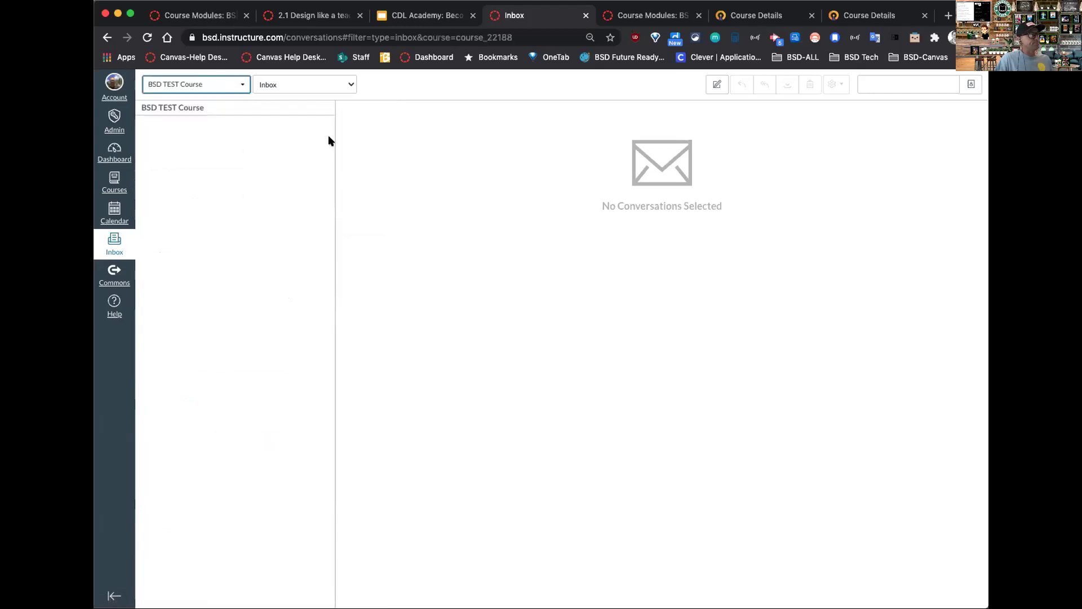
Start a message in BSD TEST Course addressed to all students, and discard it
left_click(717, 84)
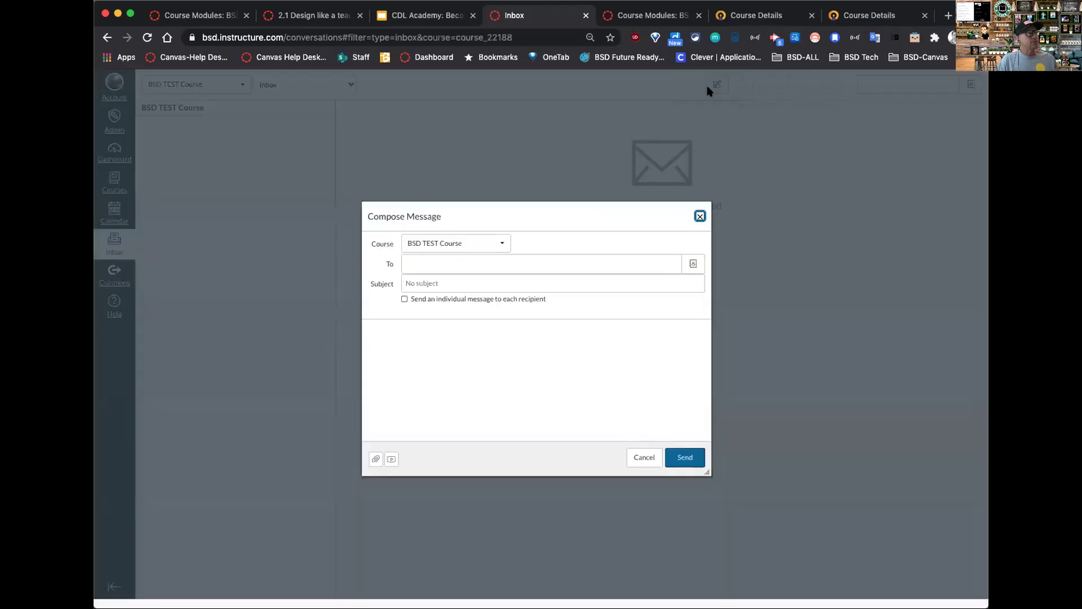
left_click(527, 266)
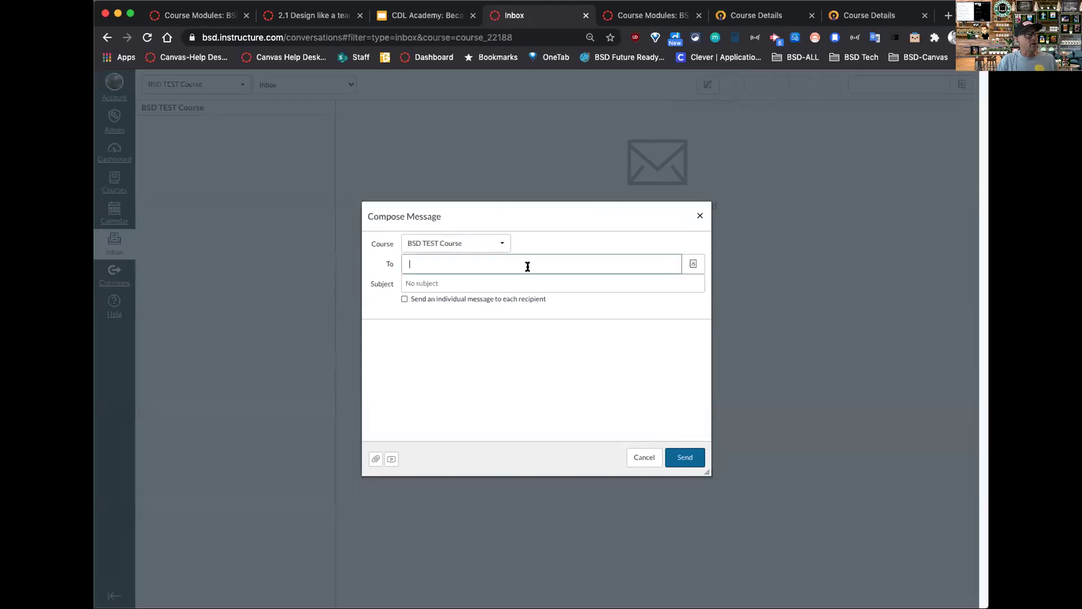
left_click(686, 265)
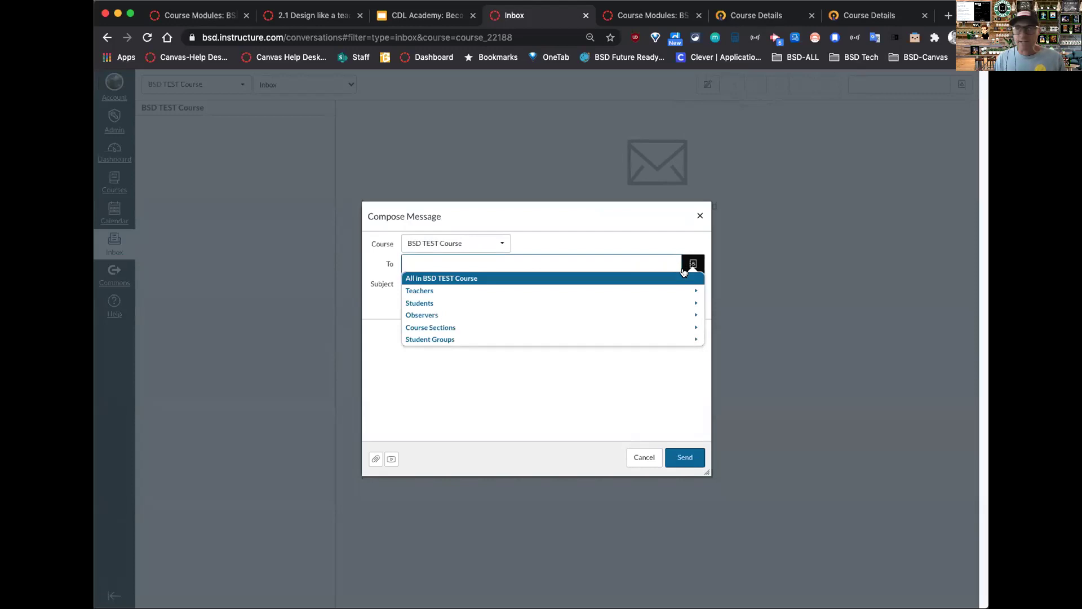
key("super+equal")
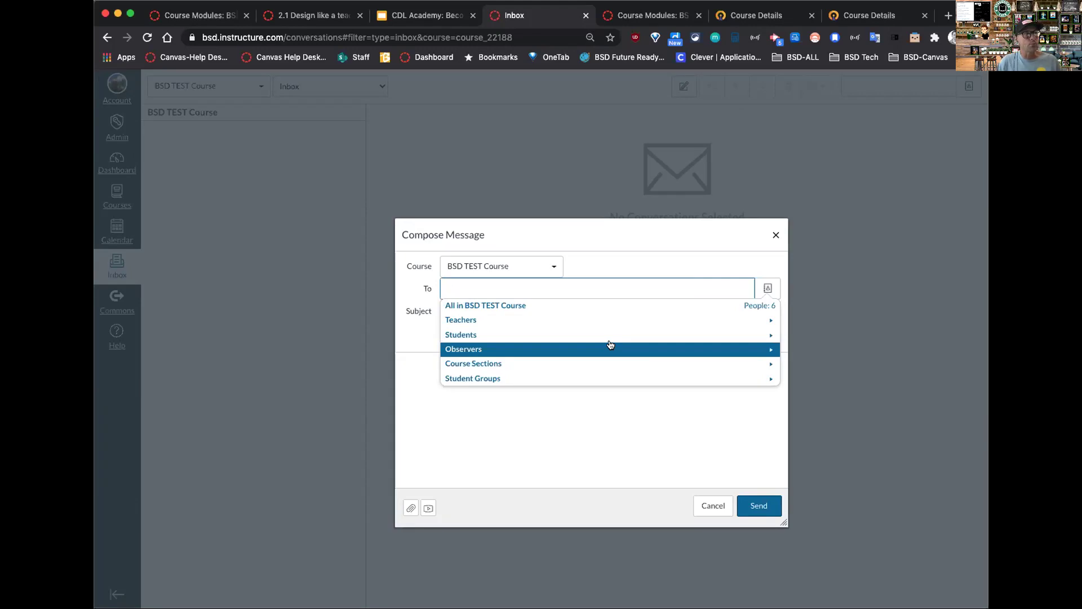
left_click(764, 335)
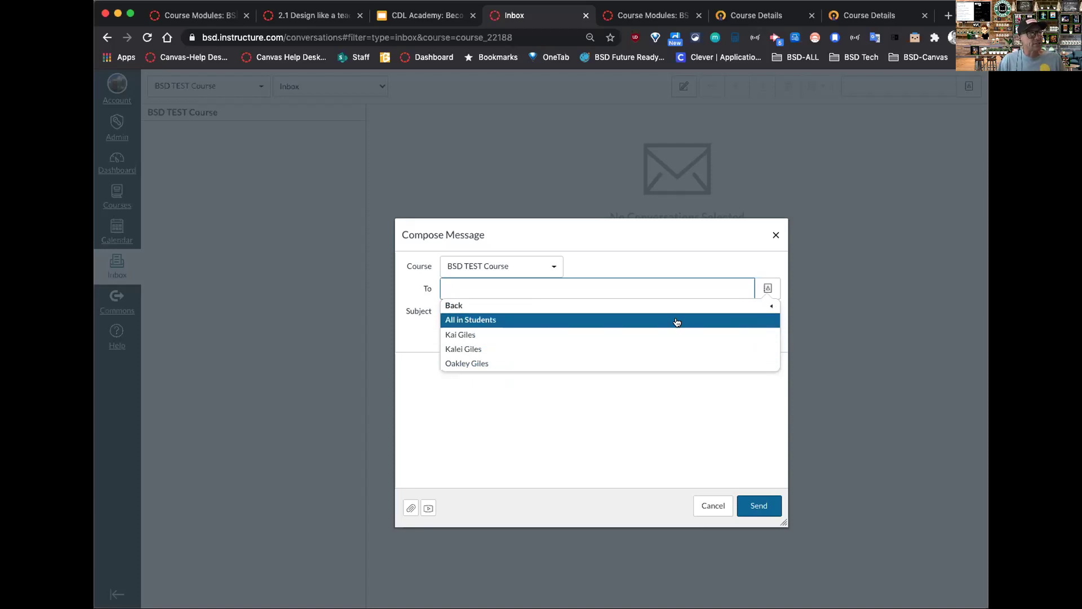
left_click(487, 319)
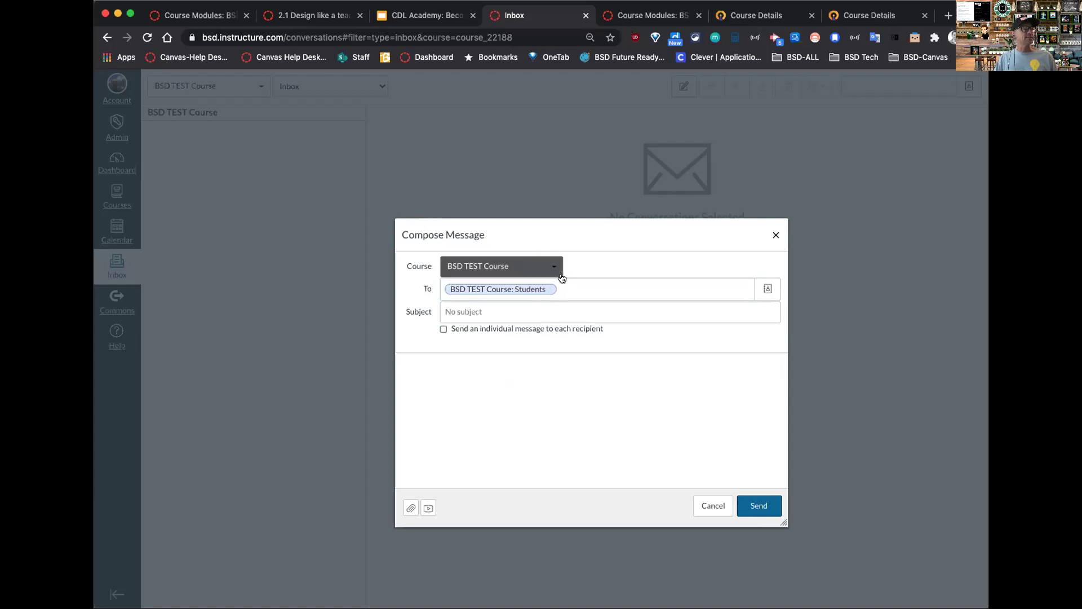
left_click(713, 506)
Reselect BSD TEST Course, examine the student recipients available for a new message, and discard the draft
left_click(229, 86)
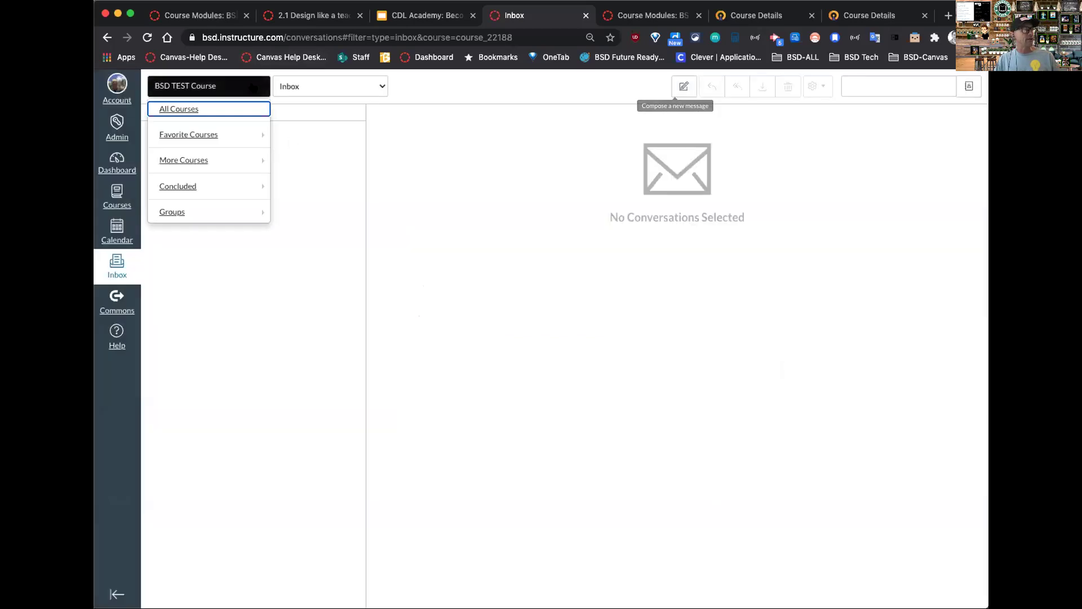
mouse_move(231, 133)
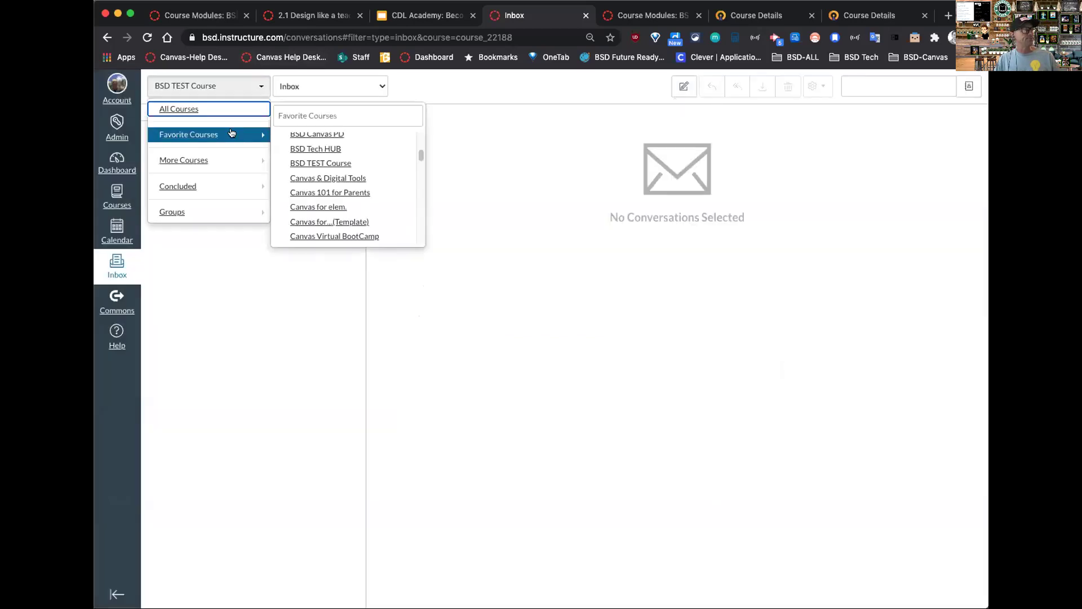
left_click(361, 164)
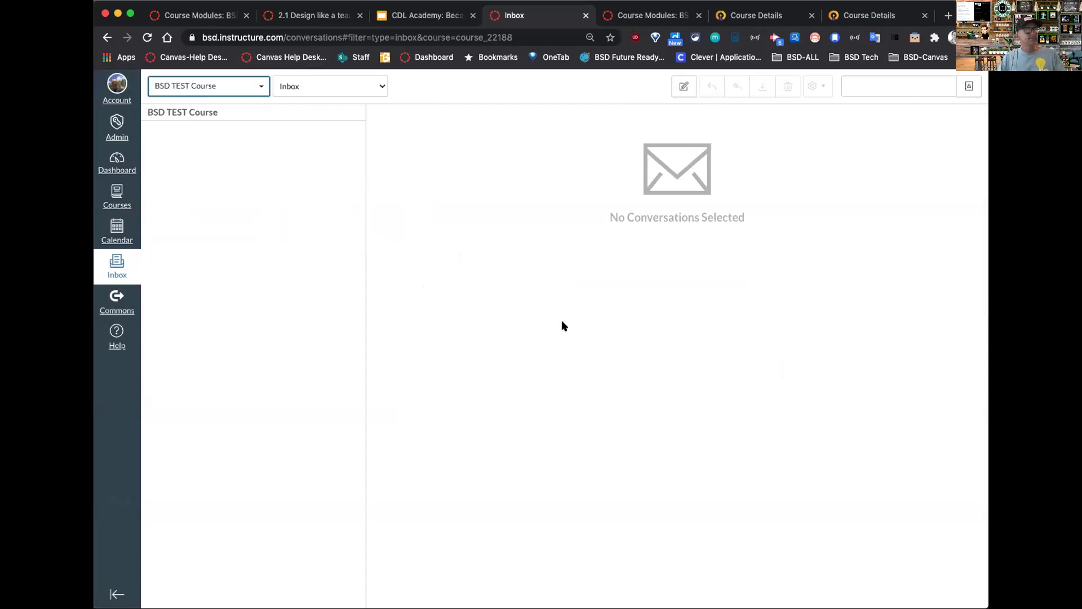
left_click(680, 85)
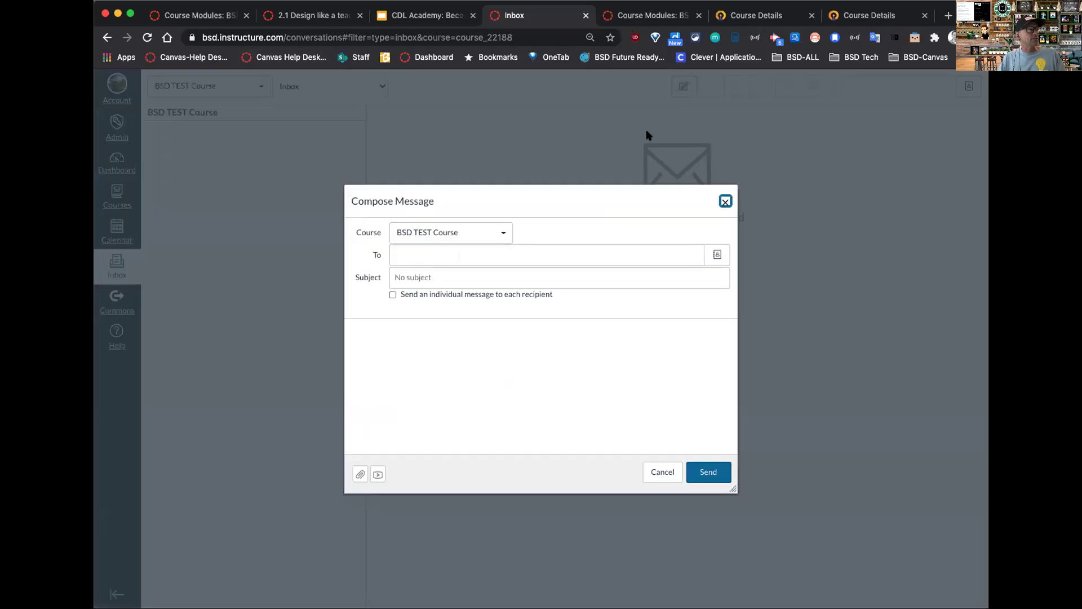
left_click(711, 261)
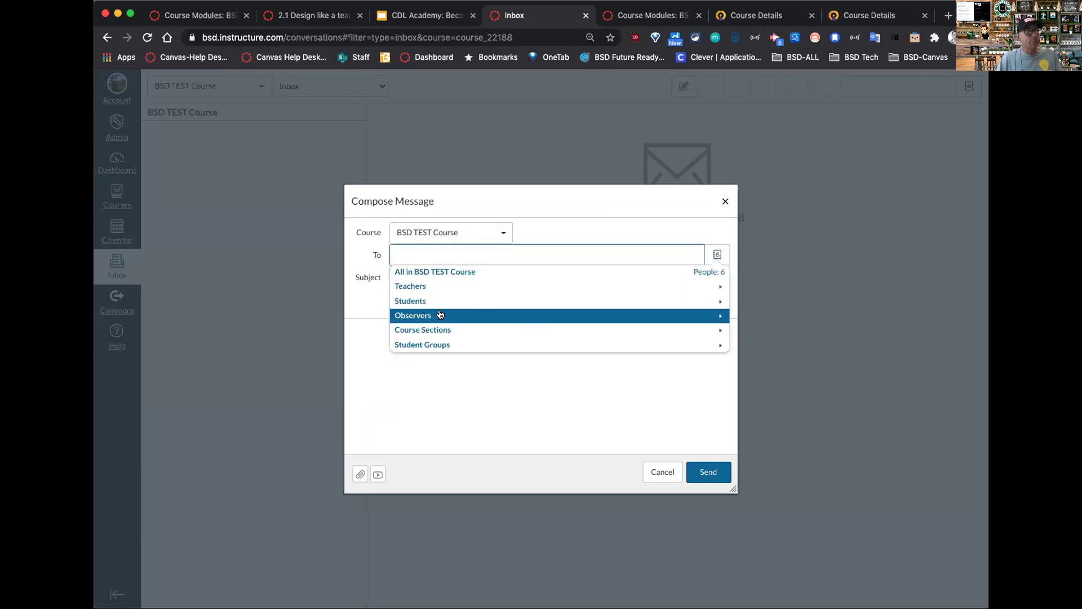
left_click(714, 301)
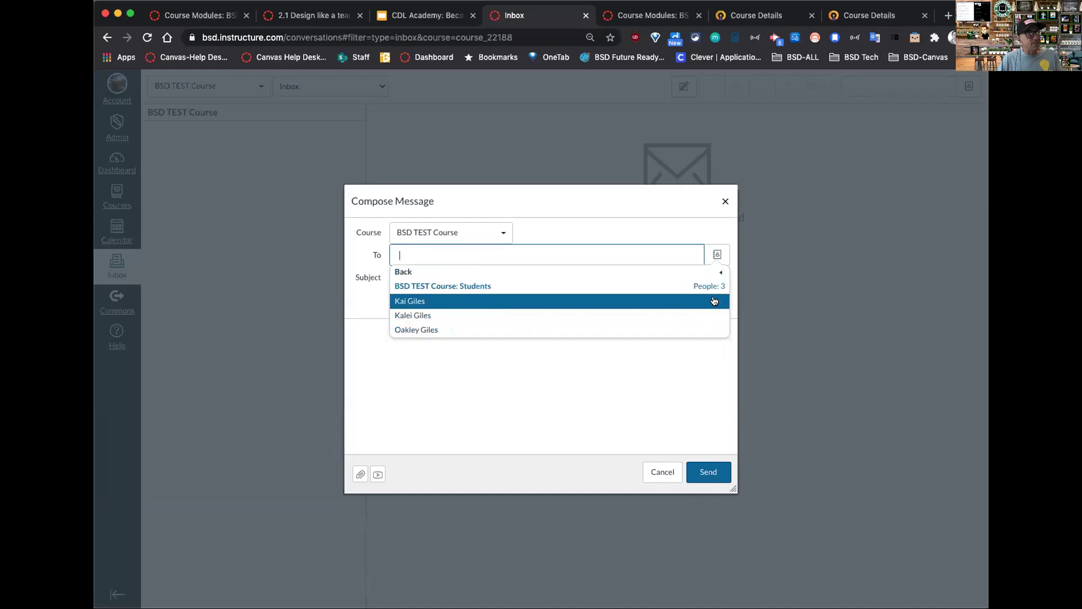
left_click(417, 401)
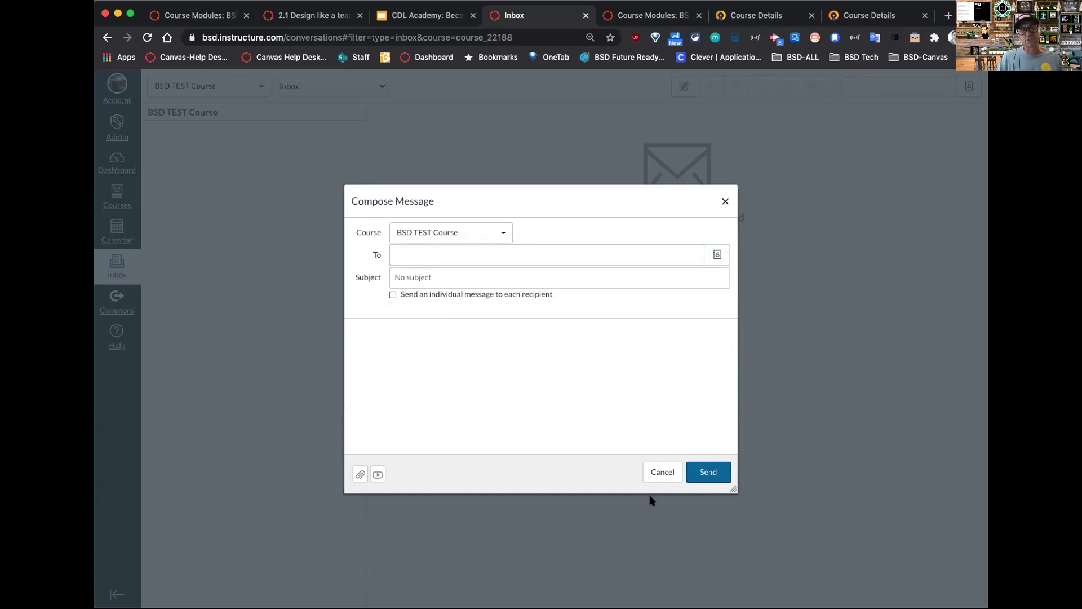
left_click(662, 471)
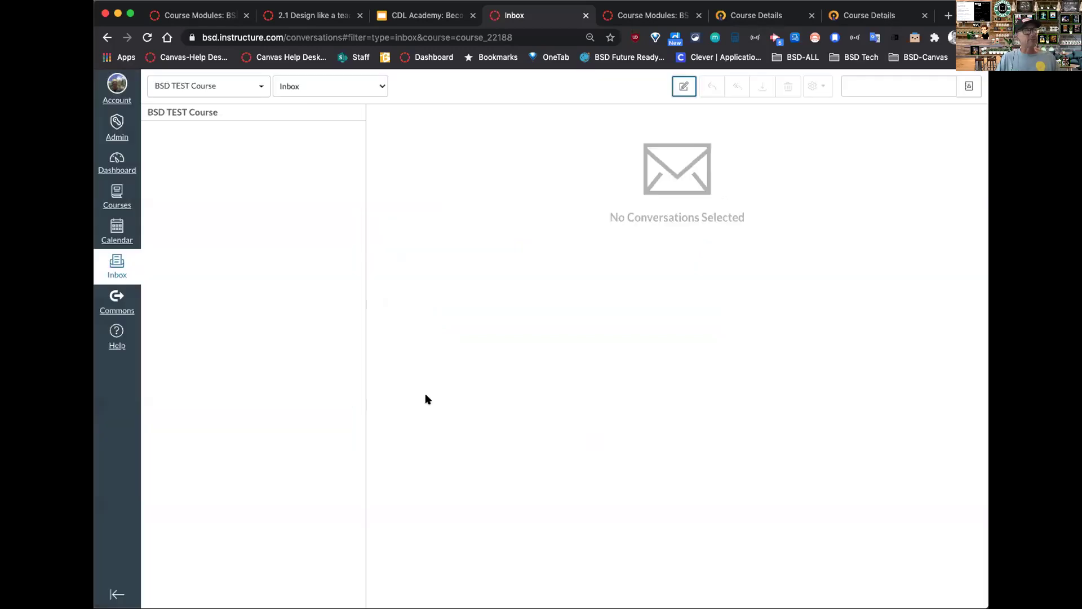
Start a new message from the inbox for all courses, and look at its media comment recorder
left_click(117, 265)
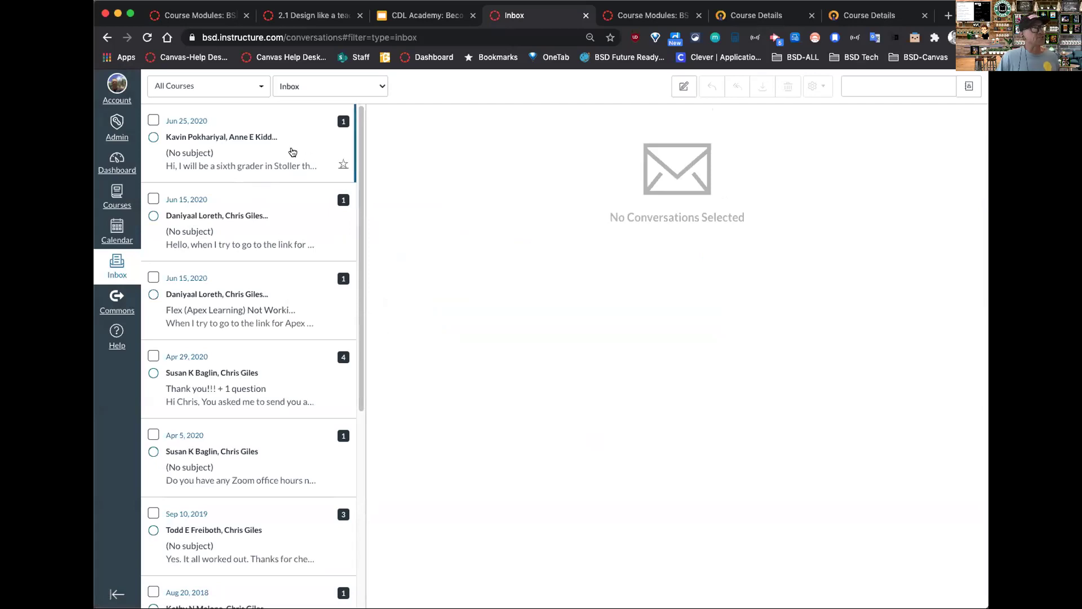
left_click(684, 87)
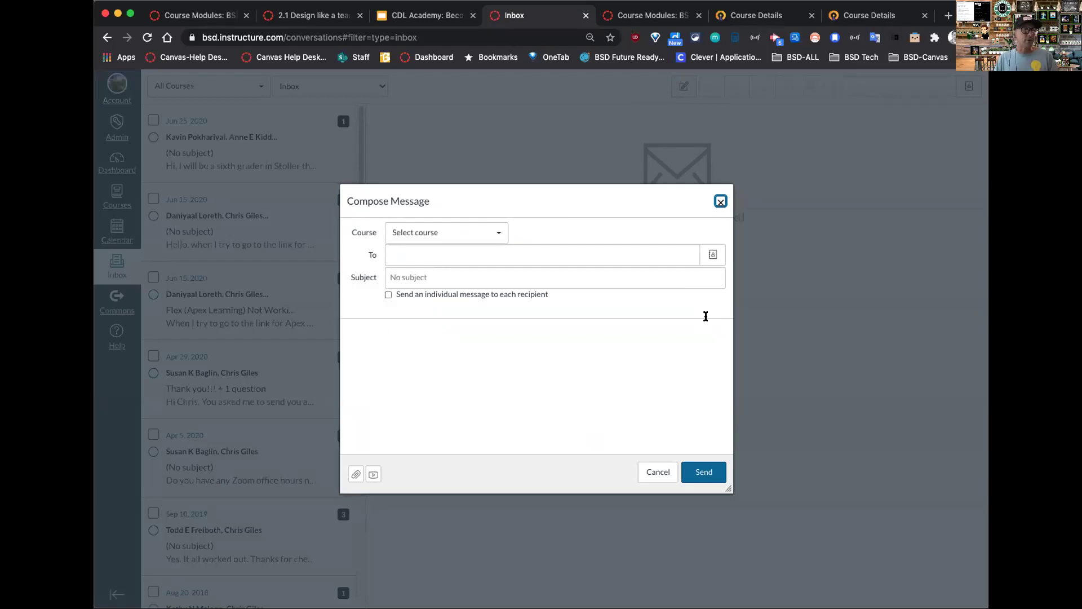
left_click(486, 339)
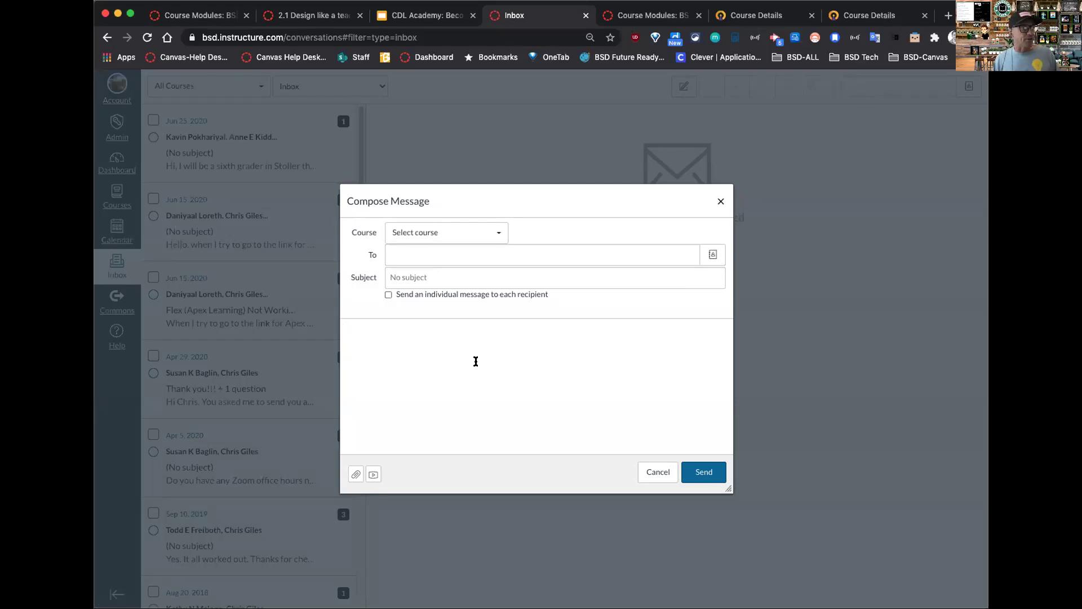
left_click(374, 475)
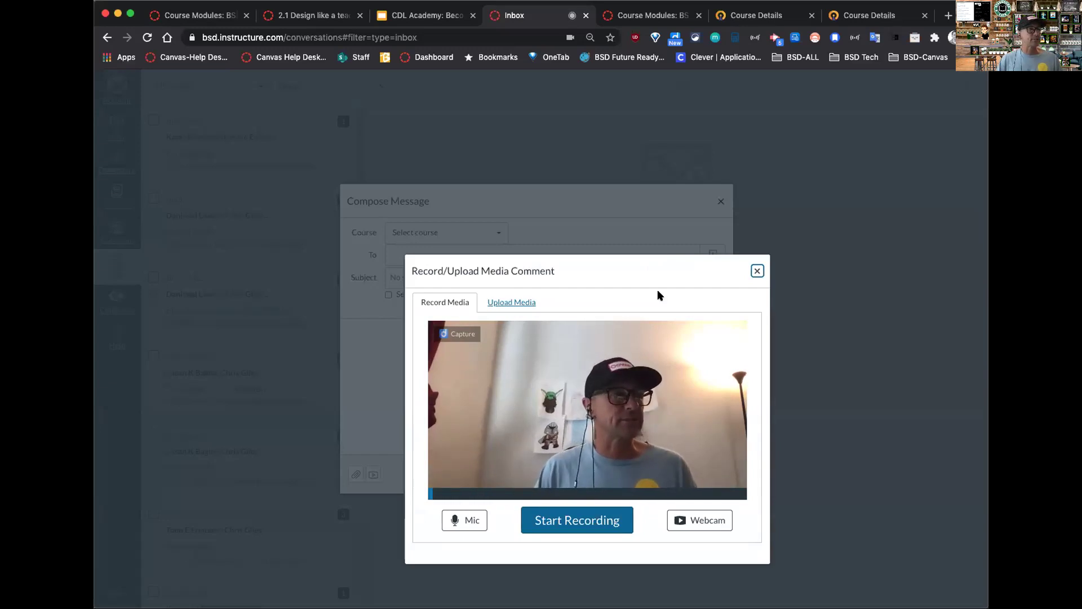
left_click(756, 272)
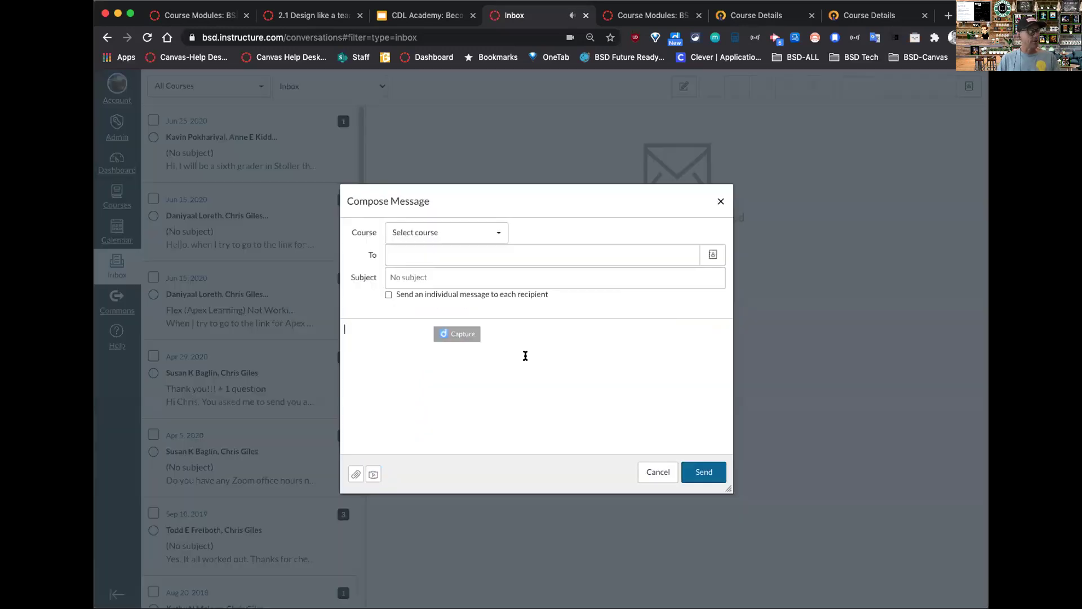
Enter "Type" as the body text of the message
type("Tyle")
key("BackSpace")
key("BackSpace")
key("BackSpace")
type("ype")
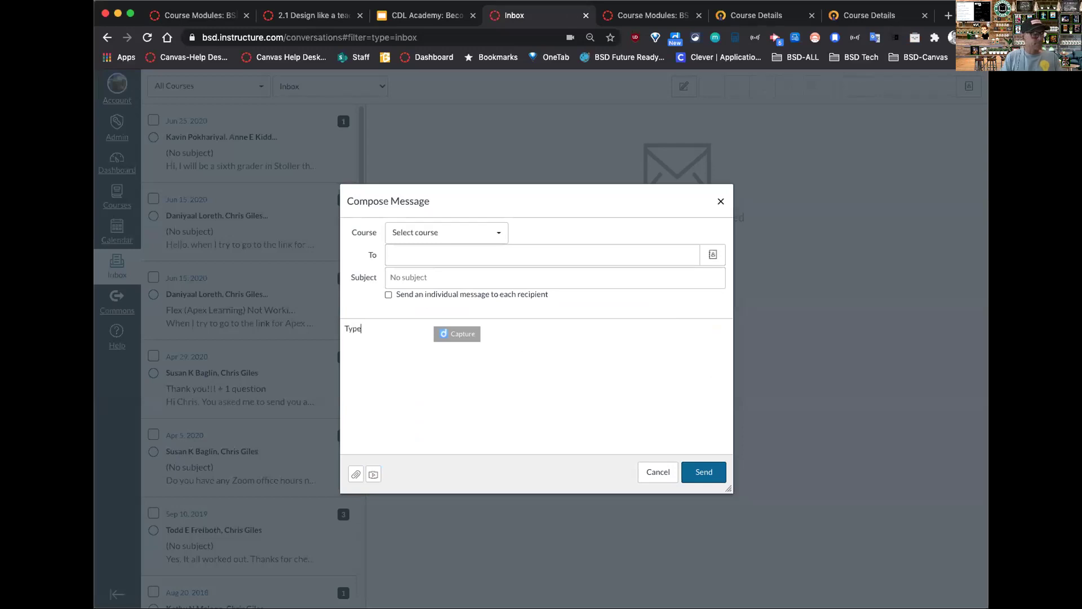
Record a webcam video of about 5 seconds in the message's media comment recorder
left_click(372, 480)
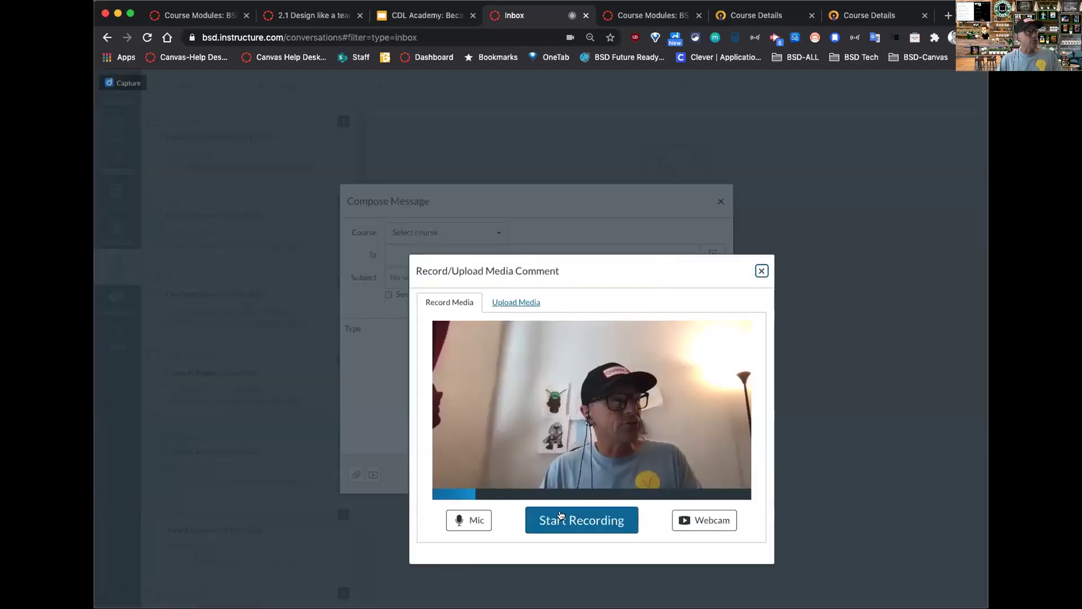
left_click(569, 517)
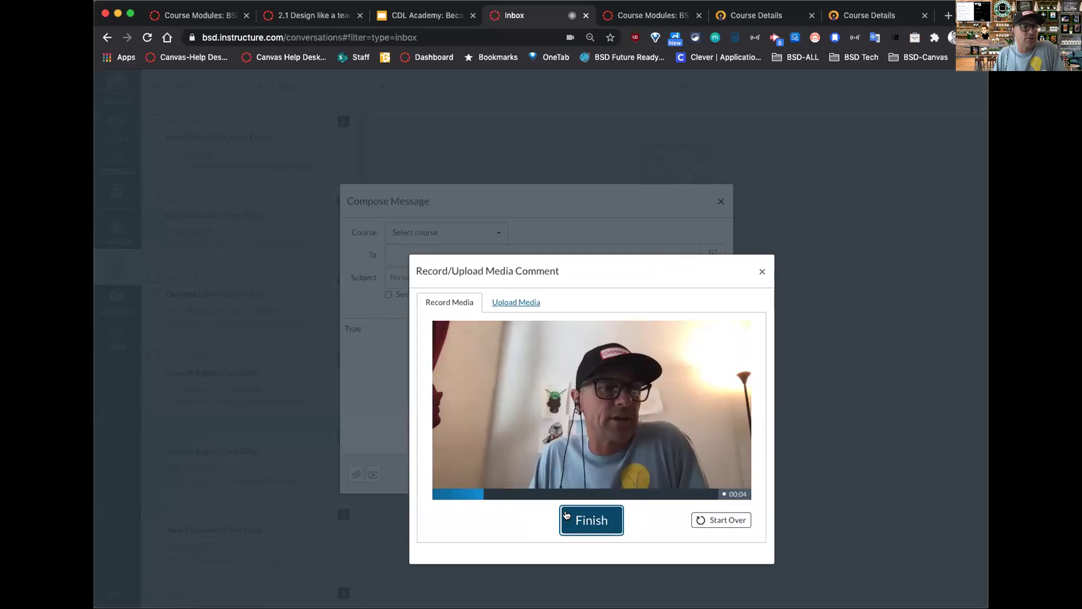
left_click(567, 515)
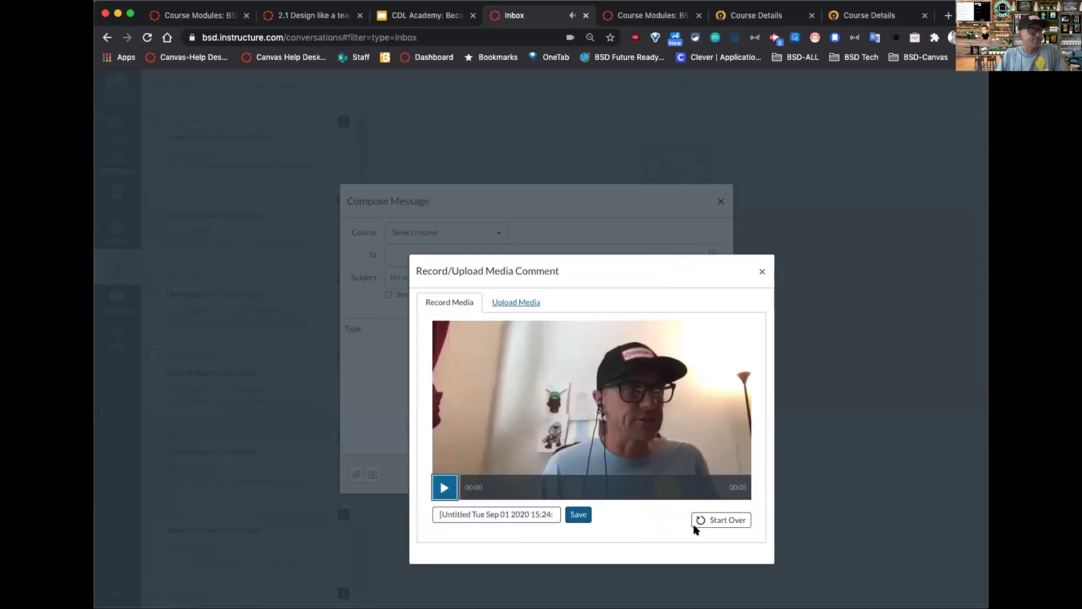
left_click(592, 522)
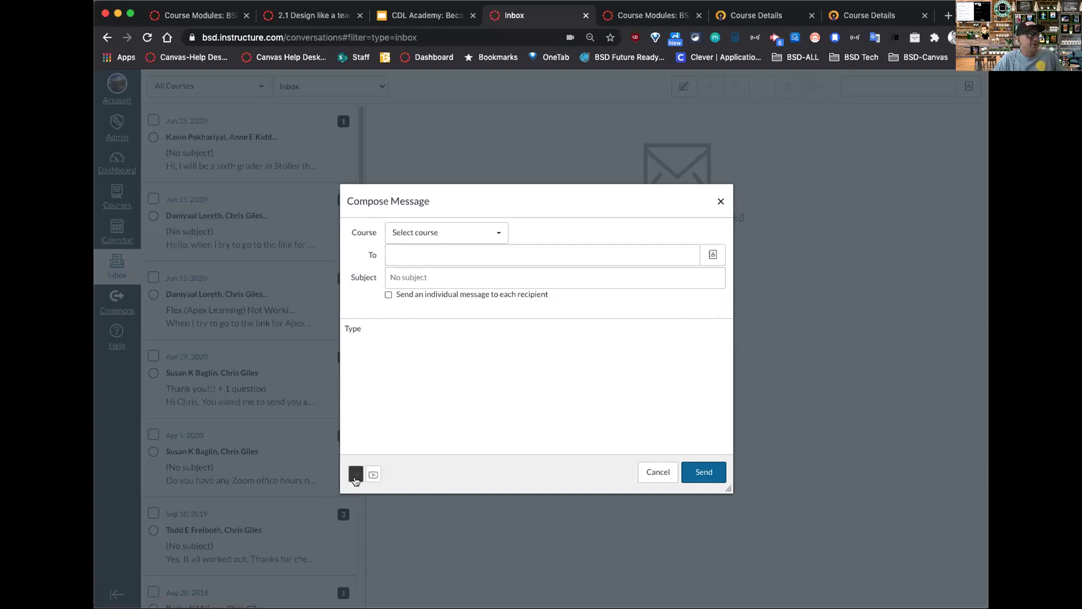
Set the media comment recorder to No Video for audio-only recording, and show the options for uploading media
left_click(373, 474)
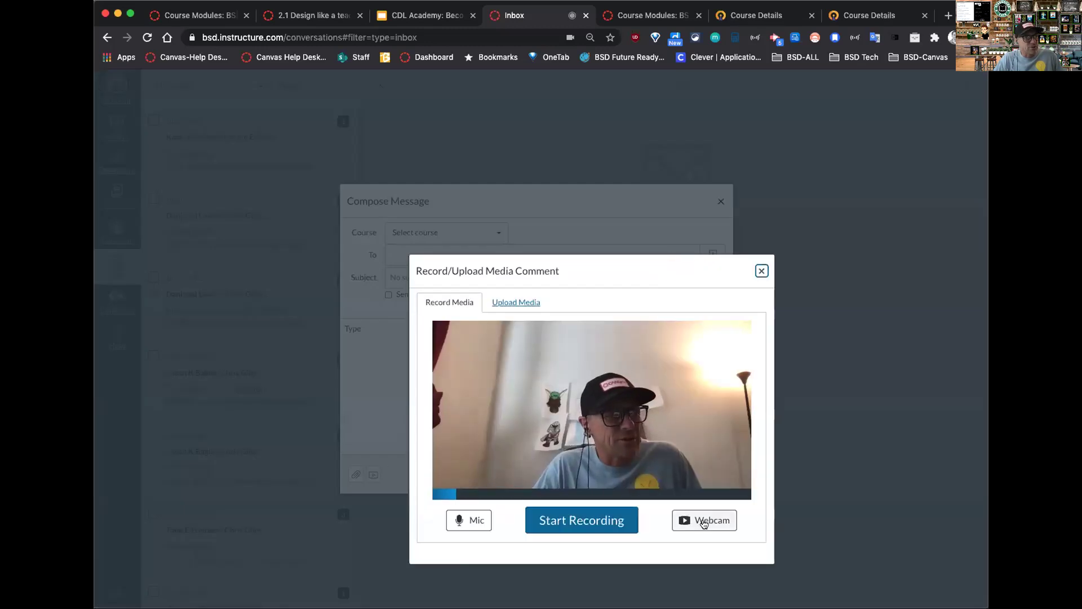
left_click(712, 521)
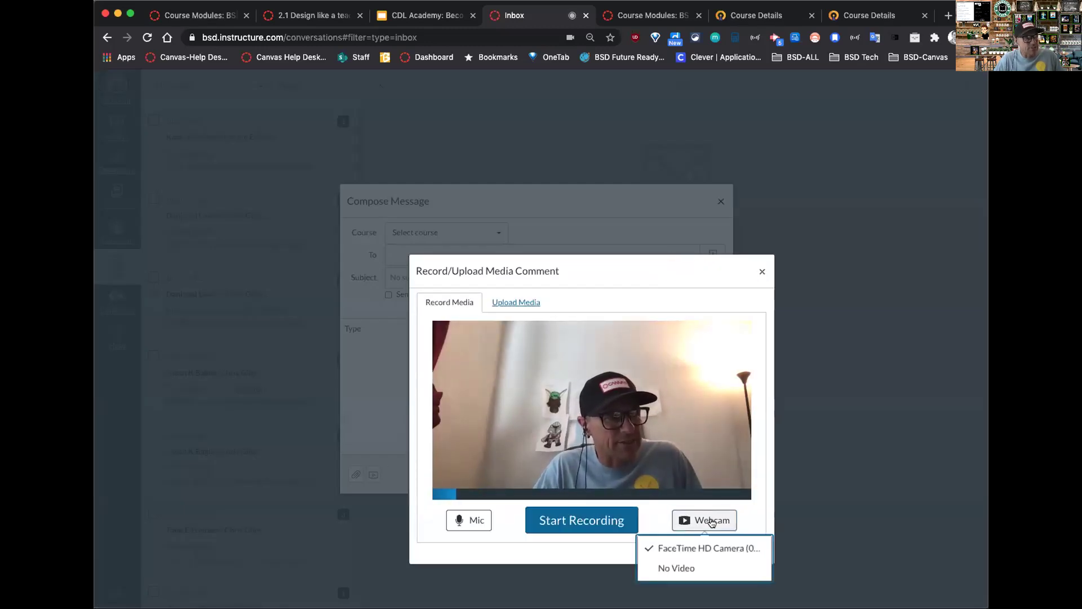
left_click(690, 565)
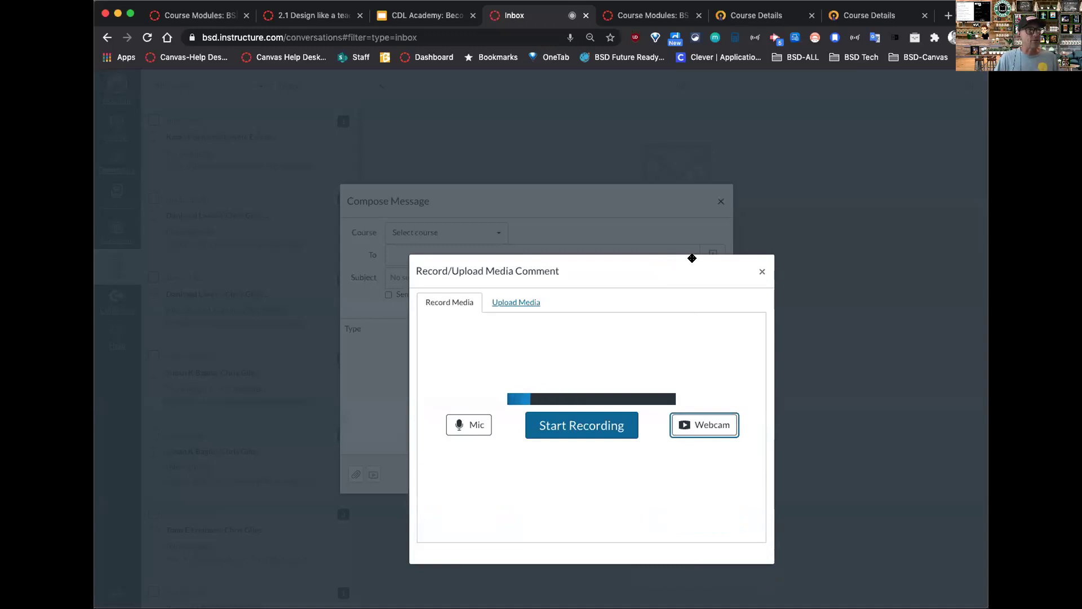
left_click_drag(691, 258, 789, 177)
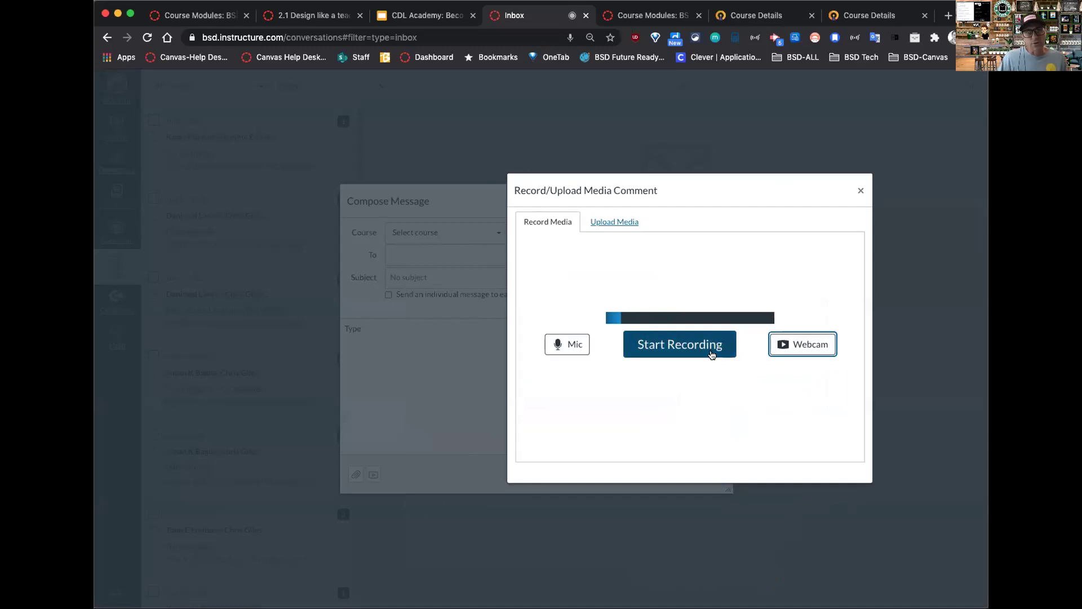
left_click(610, 220)
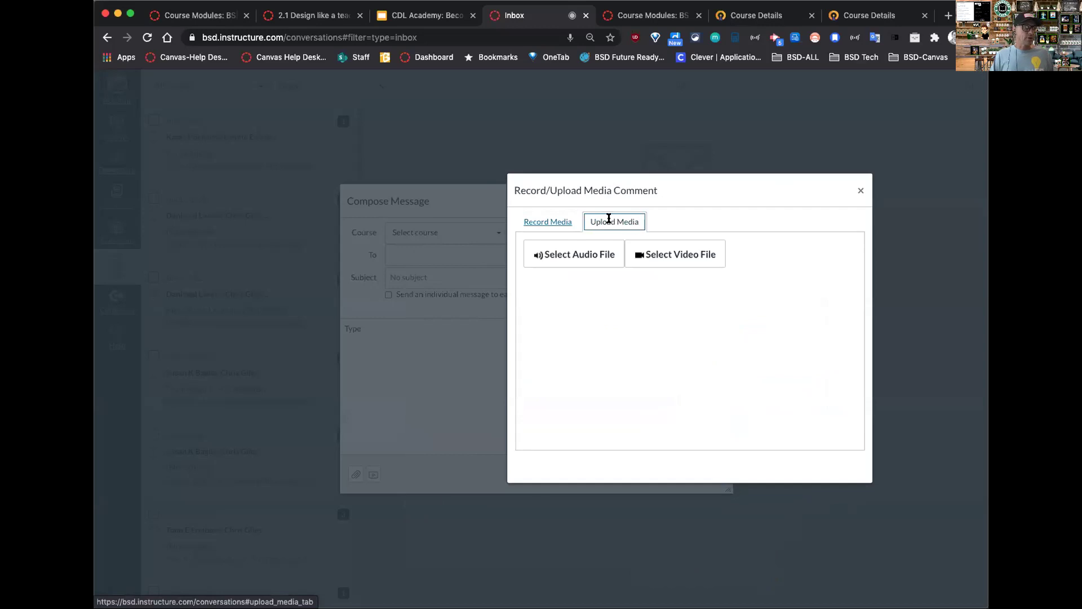
Close the media comment recorder, then switch to the CDL Academy presentation in Google Slides and enlarge the Task 1 slide by shrinking the speaker notes
left_click(861, 191)
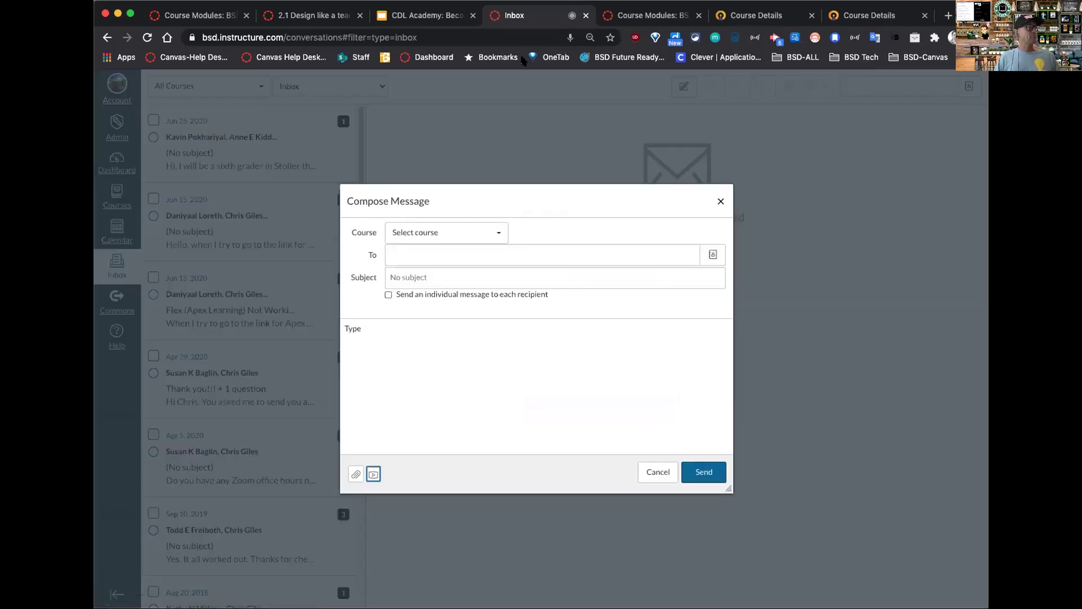
left_click(420, 17)
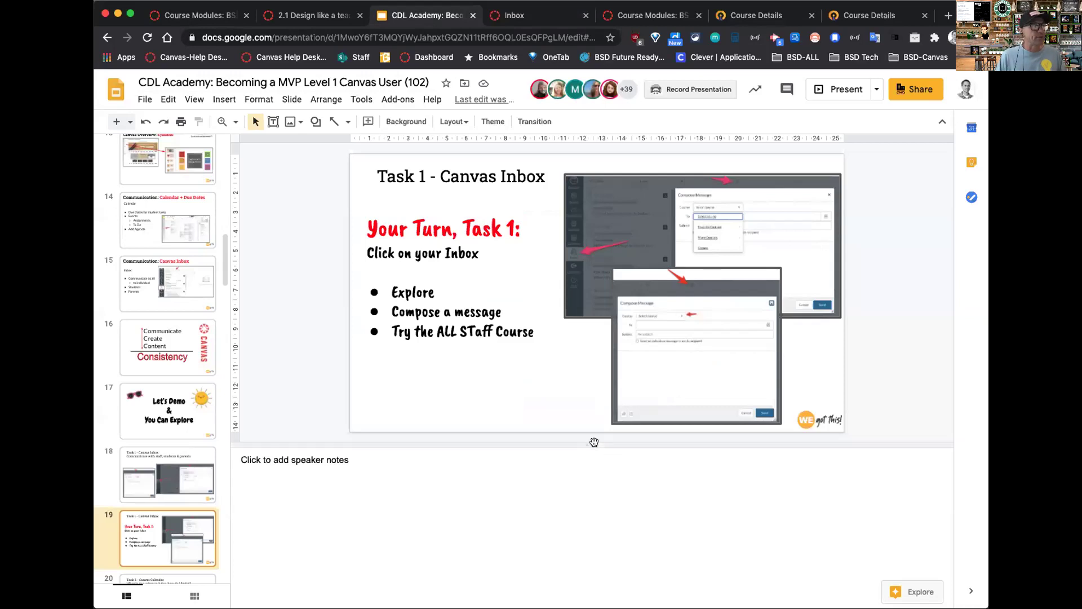
left_click_drag(586, 446, 605, 524)
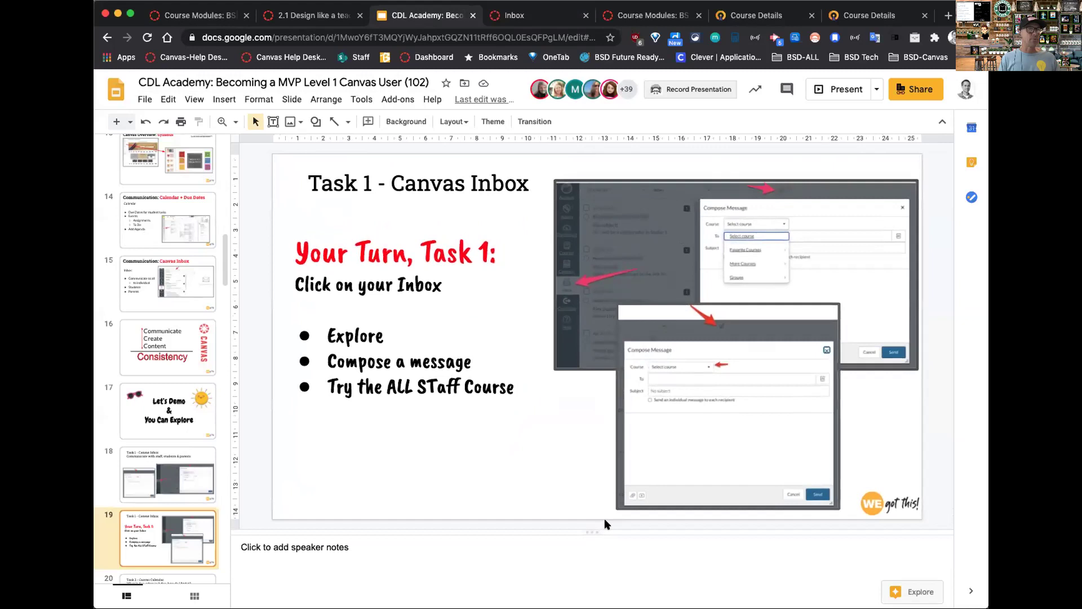
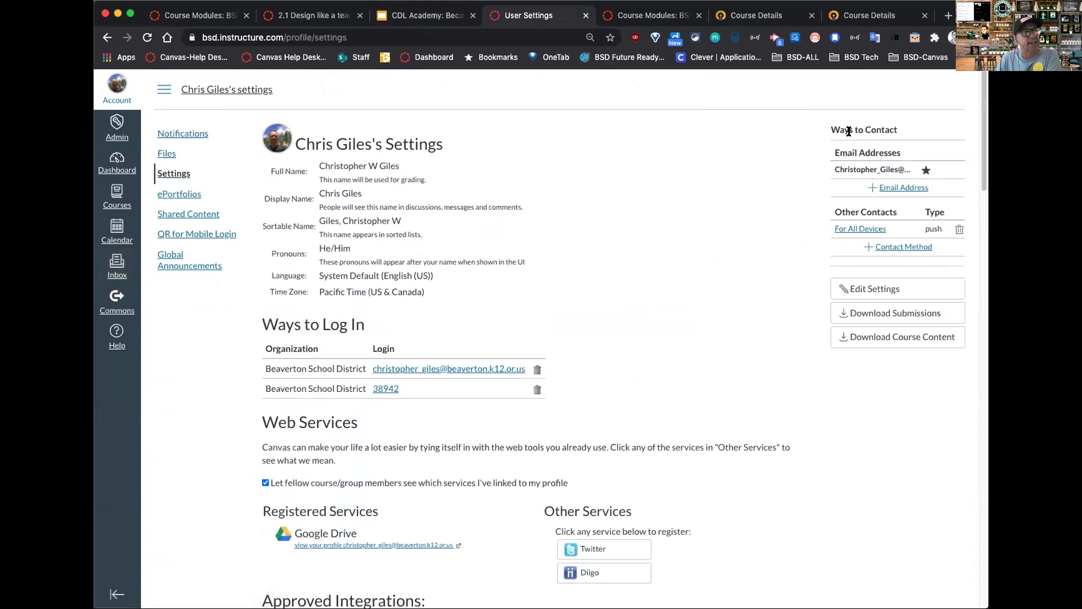
Examine the Ways to Contact section in the account settings and its email registration form, then close the form
left_click_drag(835, 127, 895, 129)
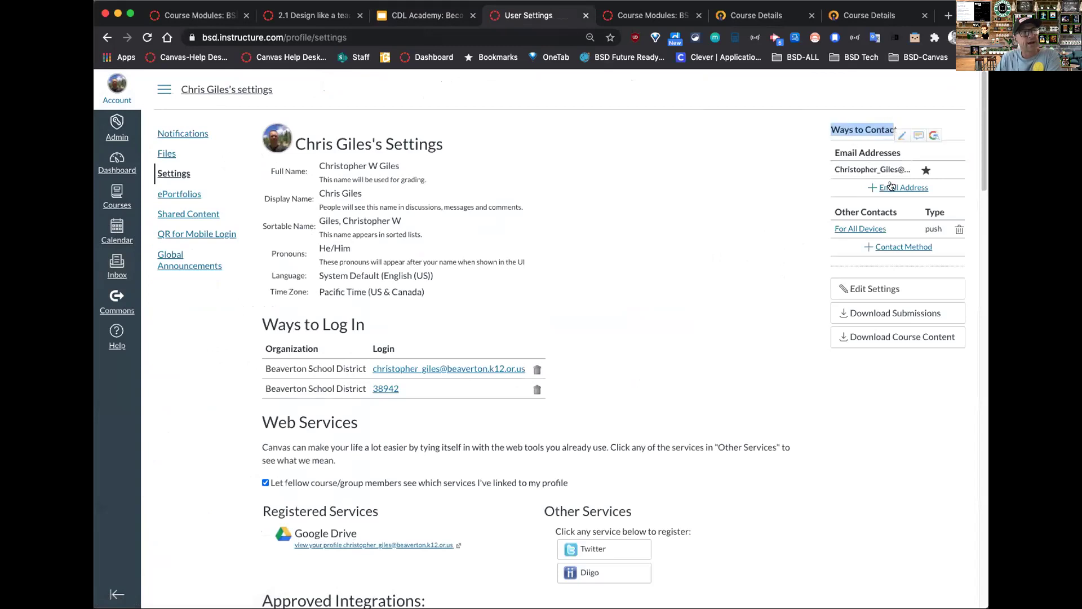
left_click(894, 190)
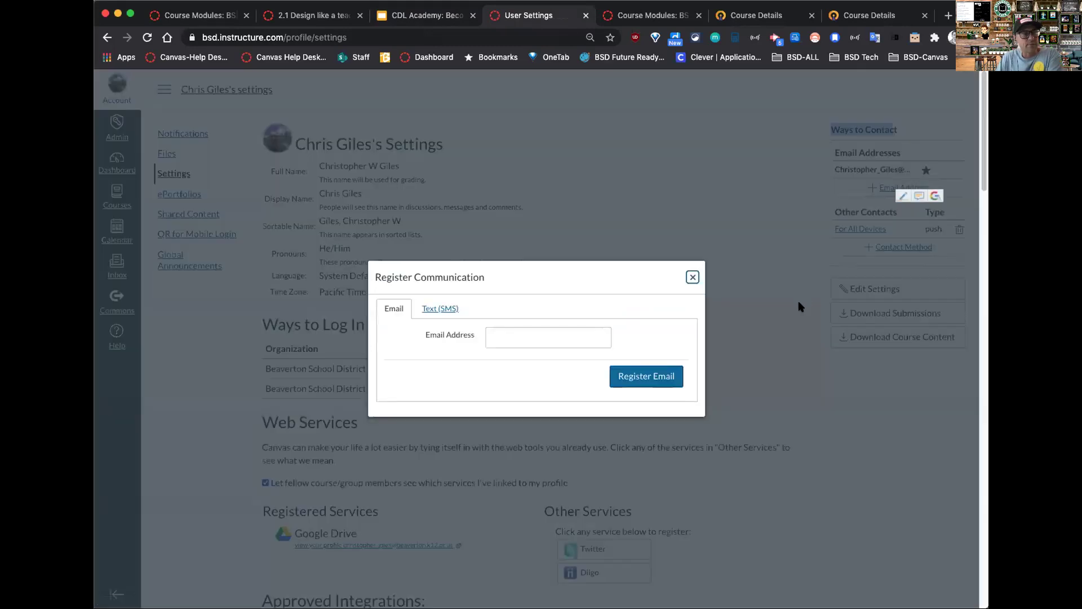
left_click(692, 276)
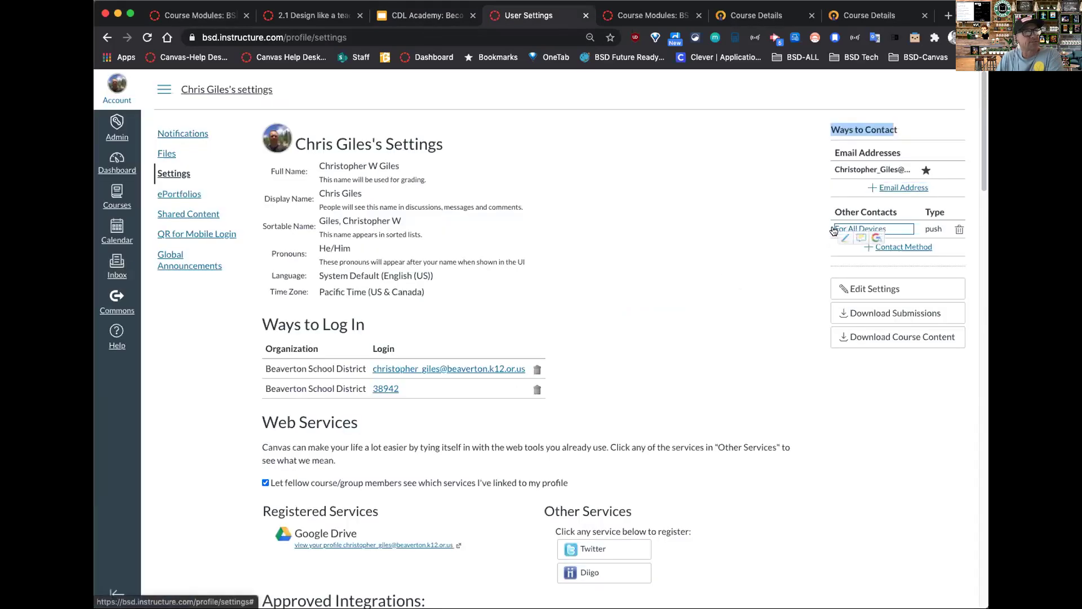
Look at the Text (SMS) registration form with its cell number, carrier and SMS email fields, and close it without registering
left_click(889, 186)
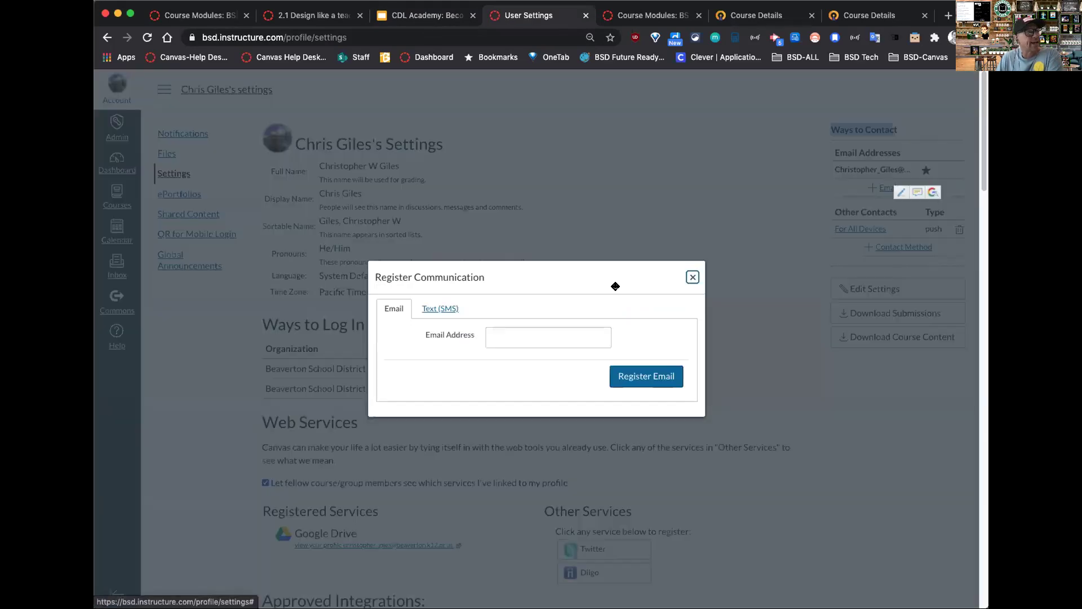
left_click(432, 308)
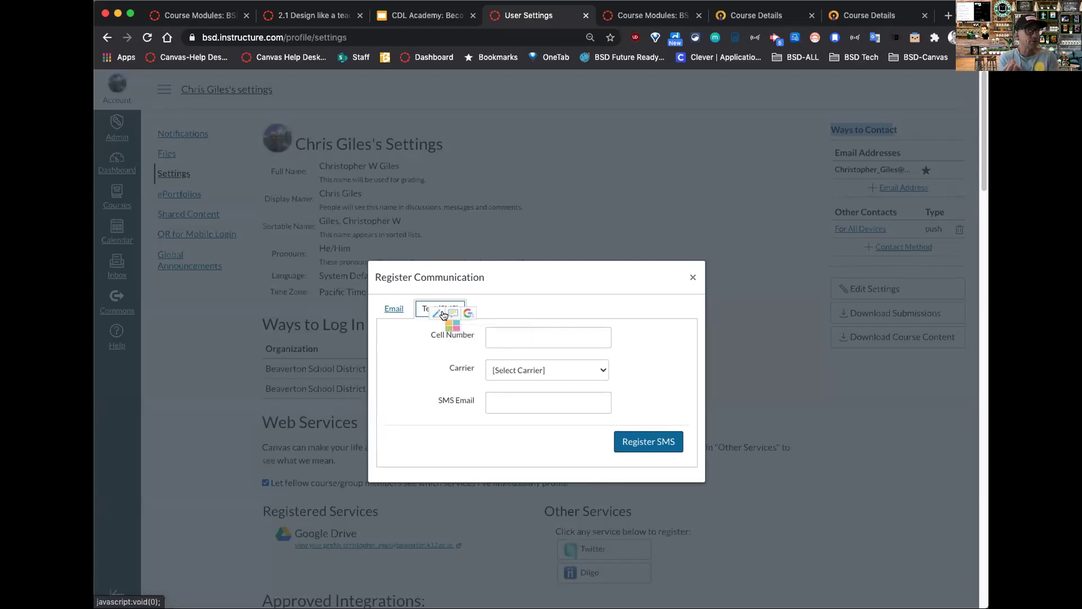
left_click(546, 336)
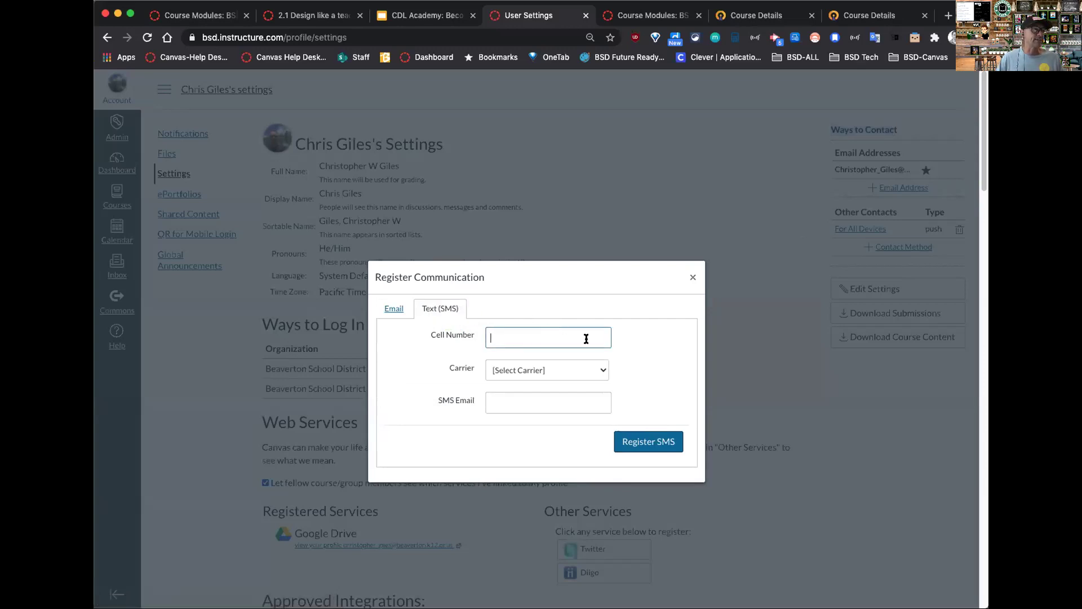
left_click(574, 399)
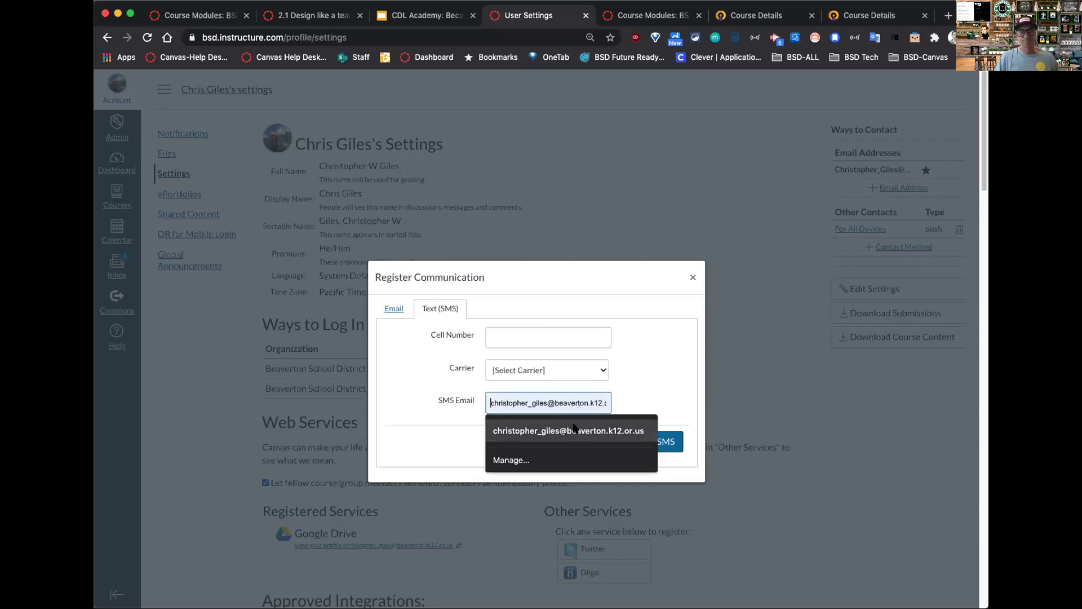
left_click(692, 278)
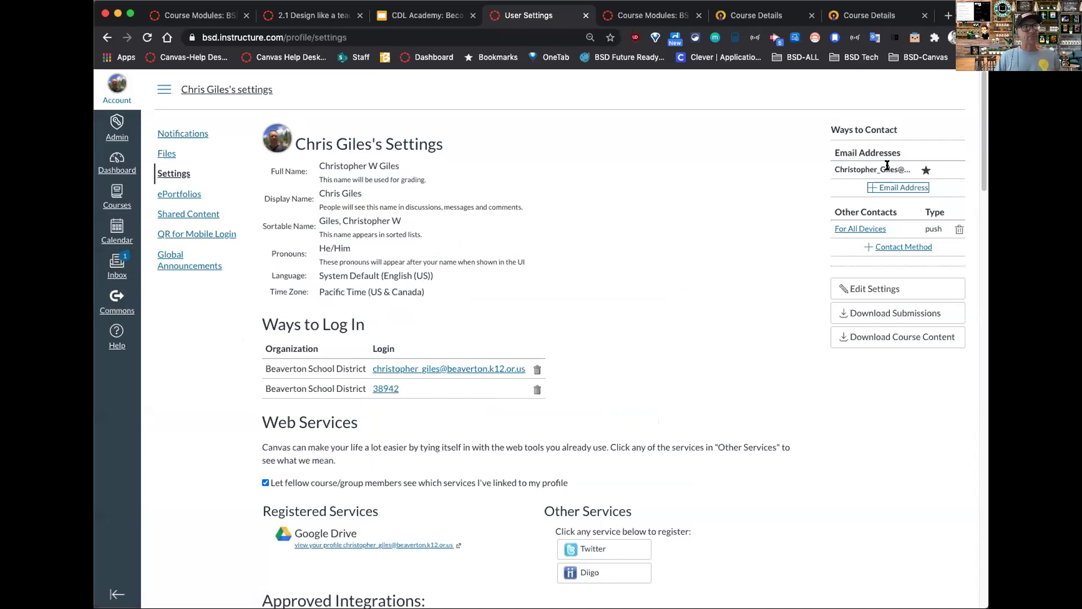
Open the account's Notification Preferences and review the categories down to Conversations
left_click(114, 99)
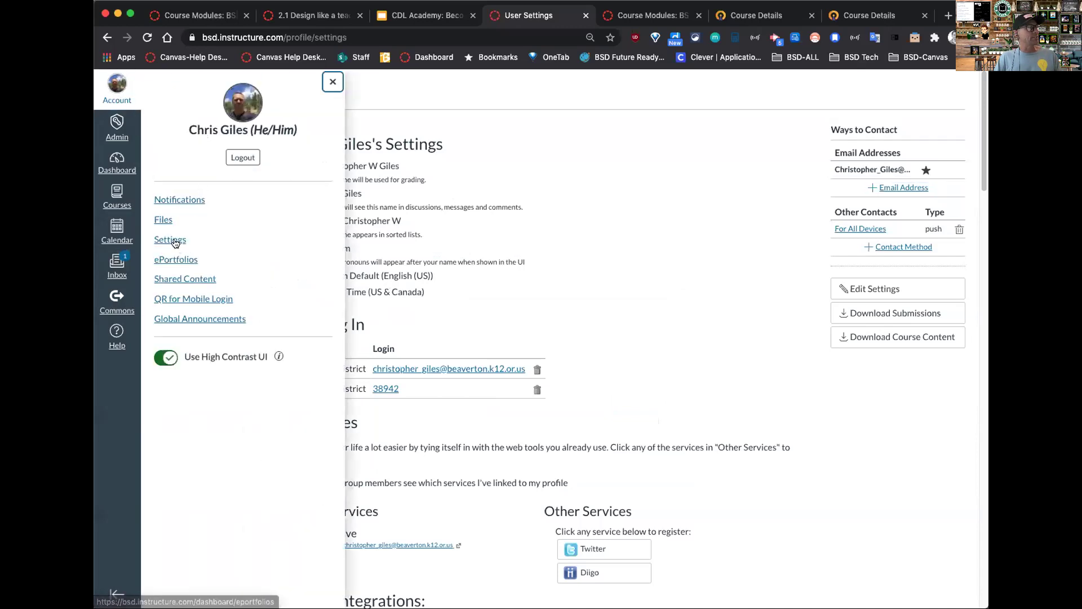
left_click(182, 199)
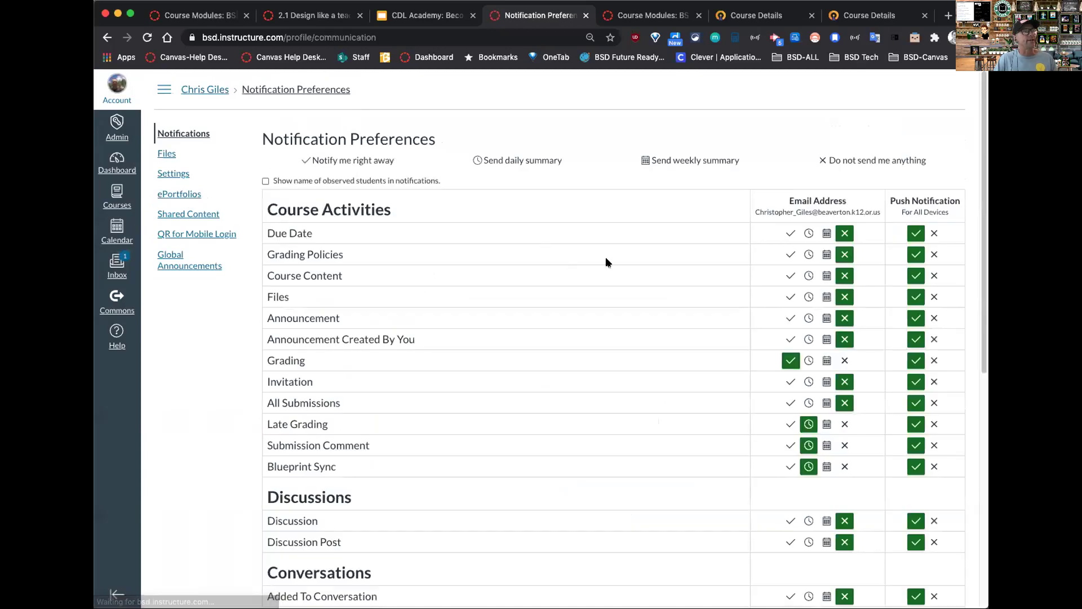
scroll(415, 323, "down", 1)
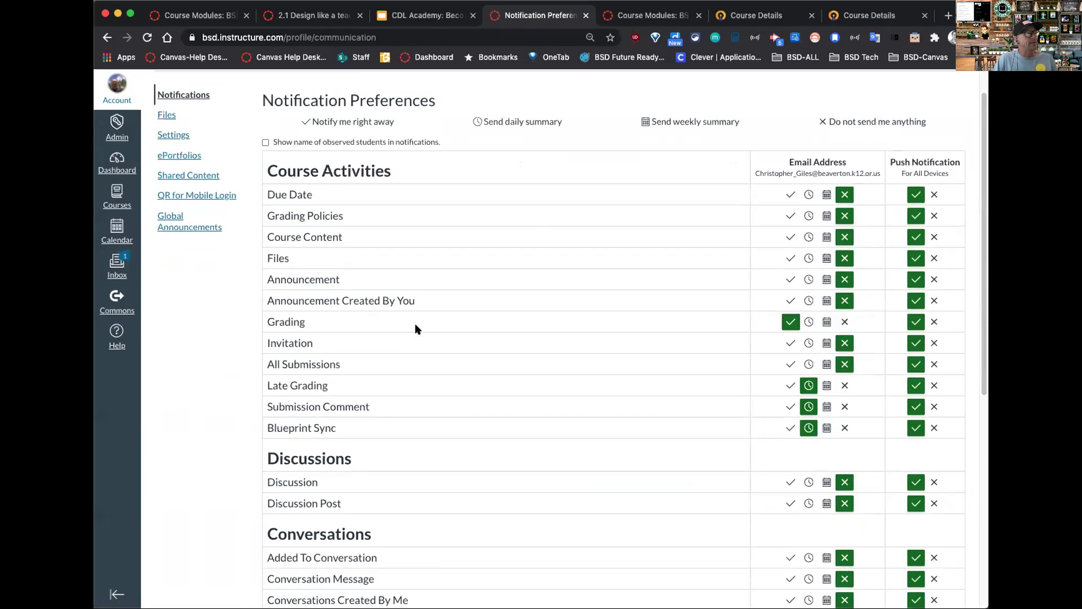
scroll(381, 377, "down", 1)
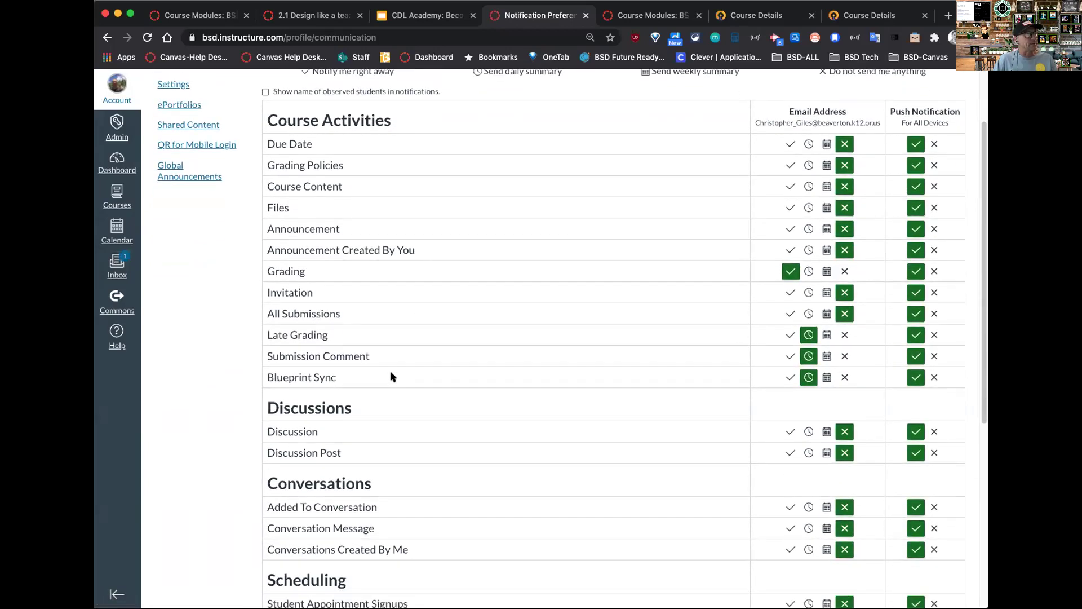
scroll(393, 376, "down", 1)
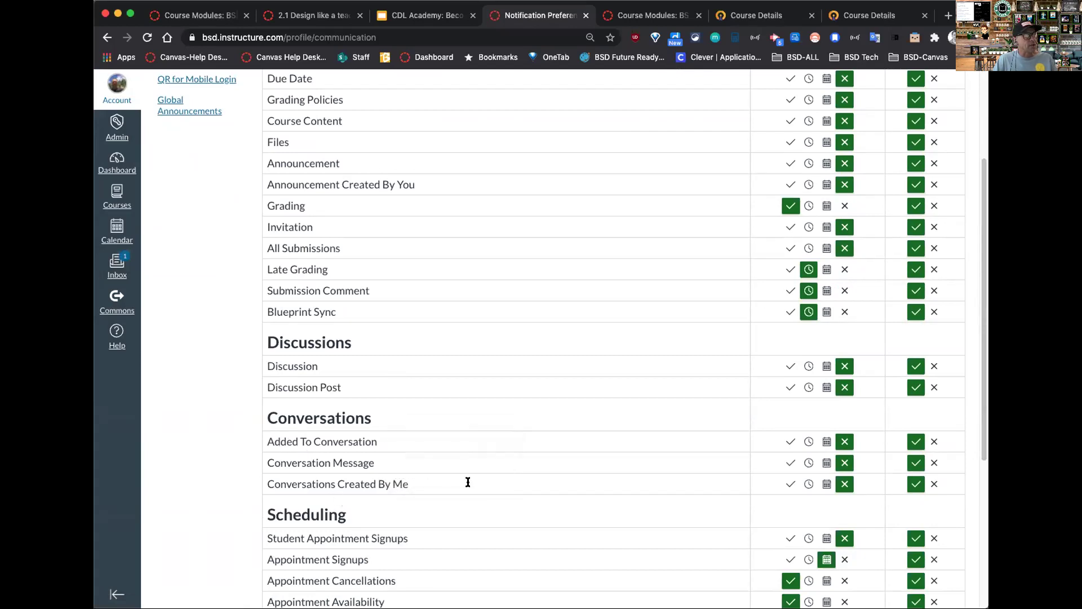
Set the Added To Conversation email notification to notify right away, and revert it to do not send anything
left_click(789, 443)
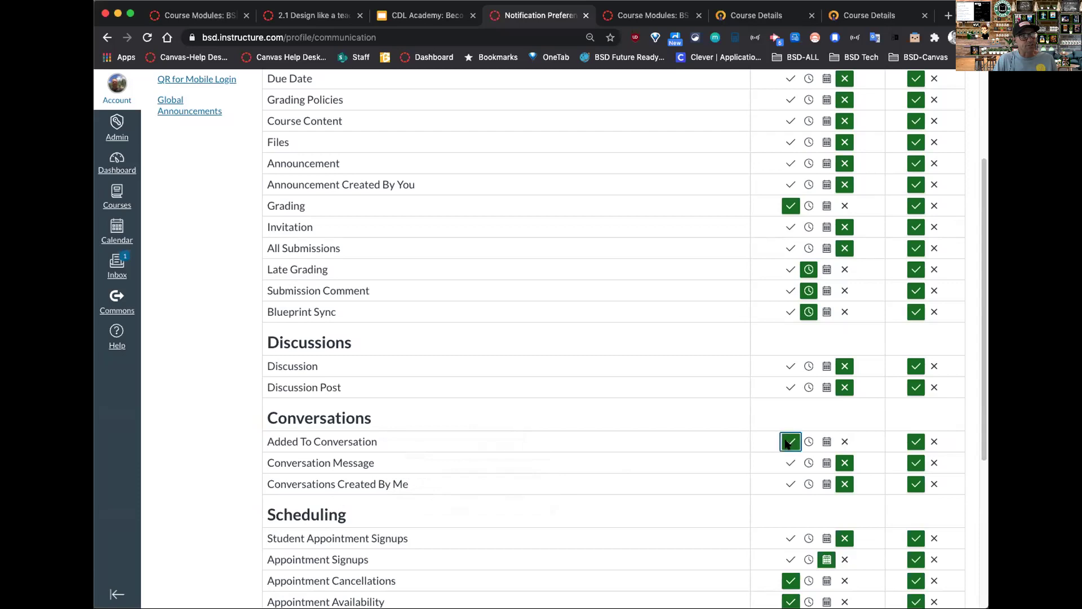
left_click(843, 442)
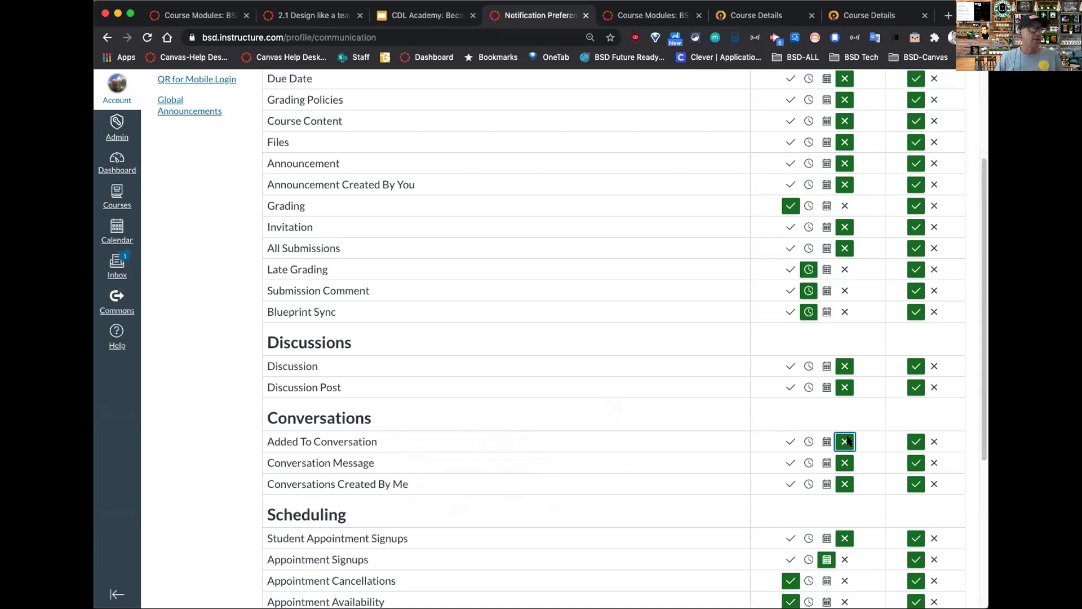
Review the email and push notification options for all categories, and return to the Inbox
scroll(561, 232, "up", 3)
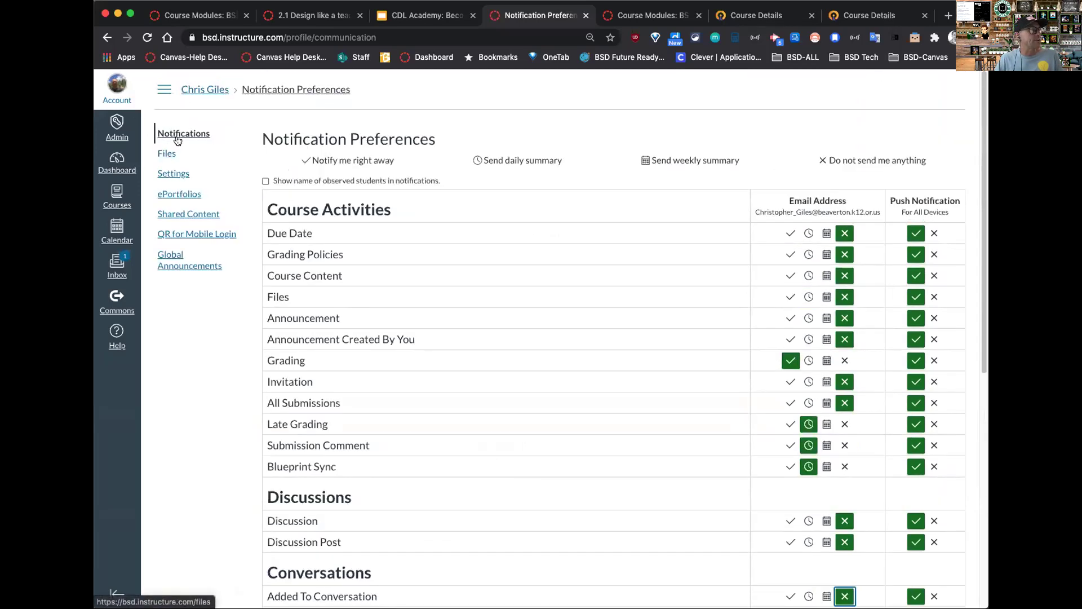
scroll(678, 360, "down", 7)
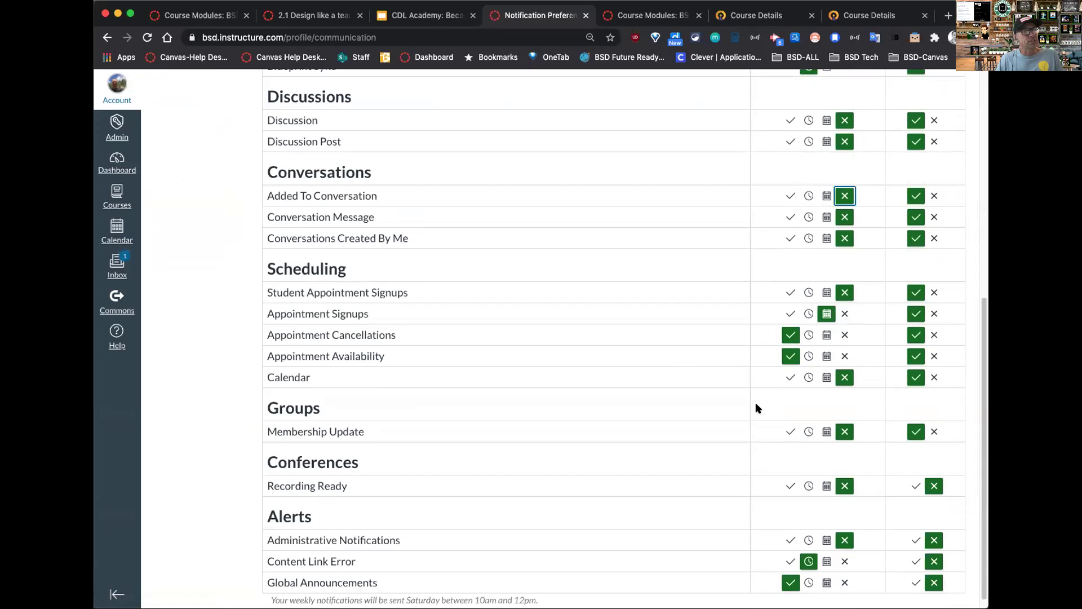
scroll(905, 357, "up", 4)
scroll(935, 126, "up", 2)
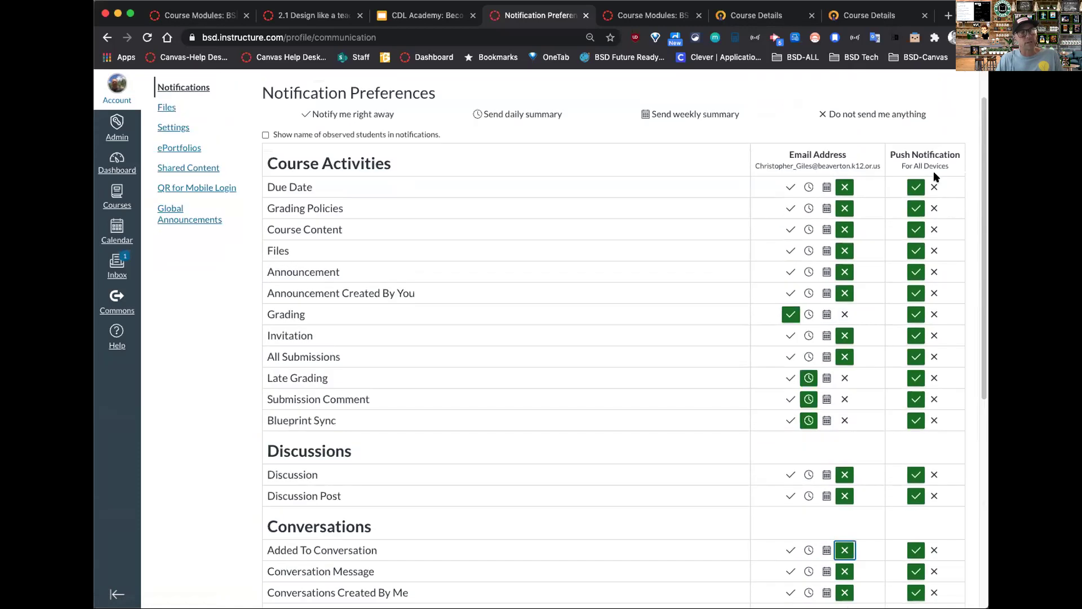
scroll(939, 227, "down", 2)
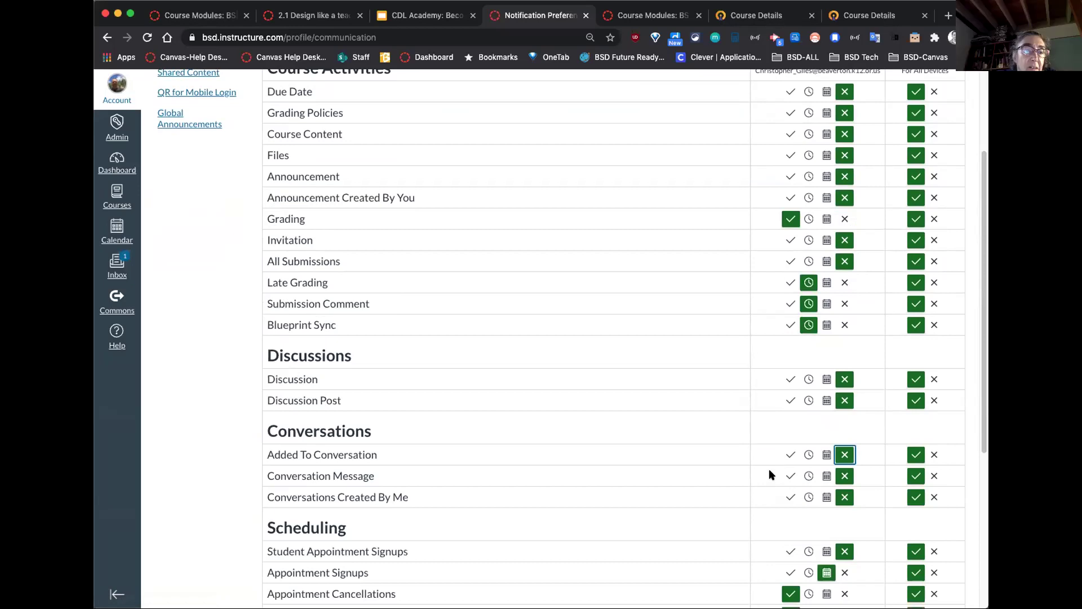
left_click(111, 264)
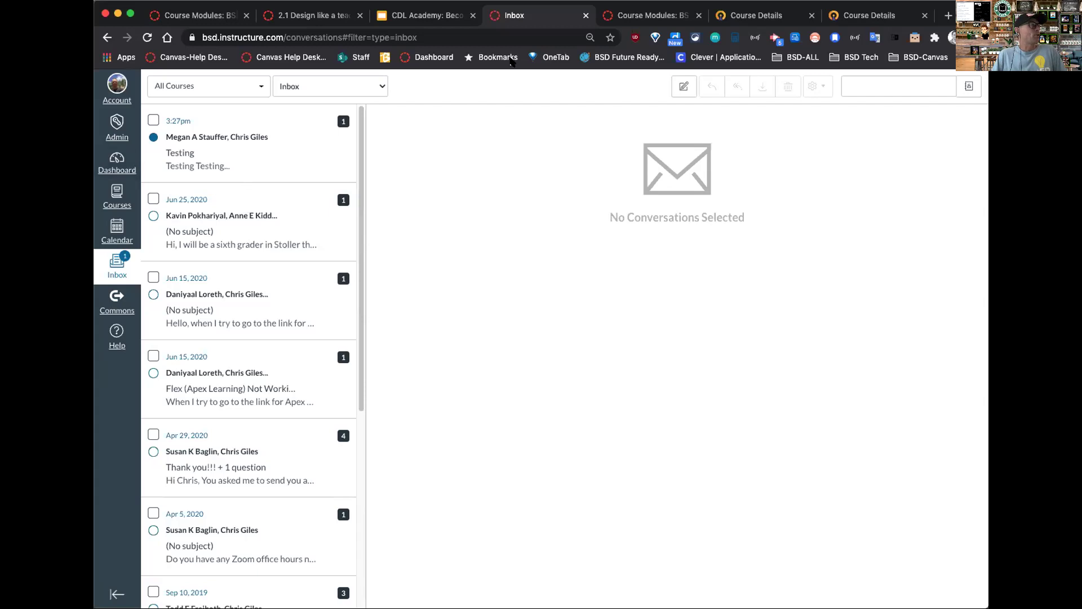
Return to the Dashboard and open the full All Courses list
left_click(125, 160)
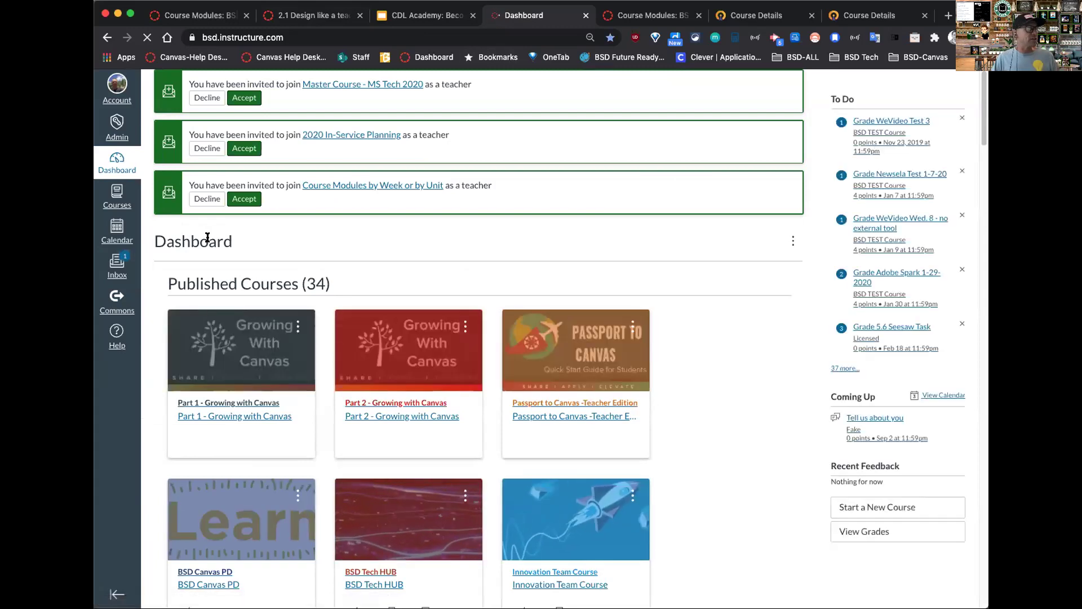
left_click(108, 195)
left_click_drag(337, 136, 337, 536)
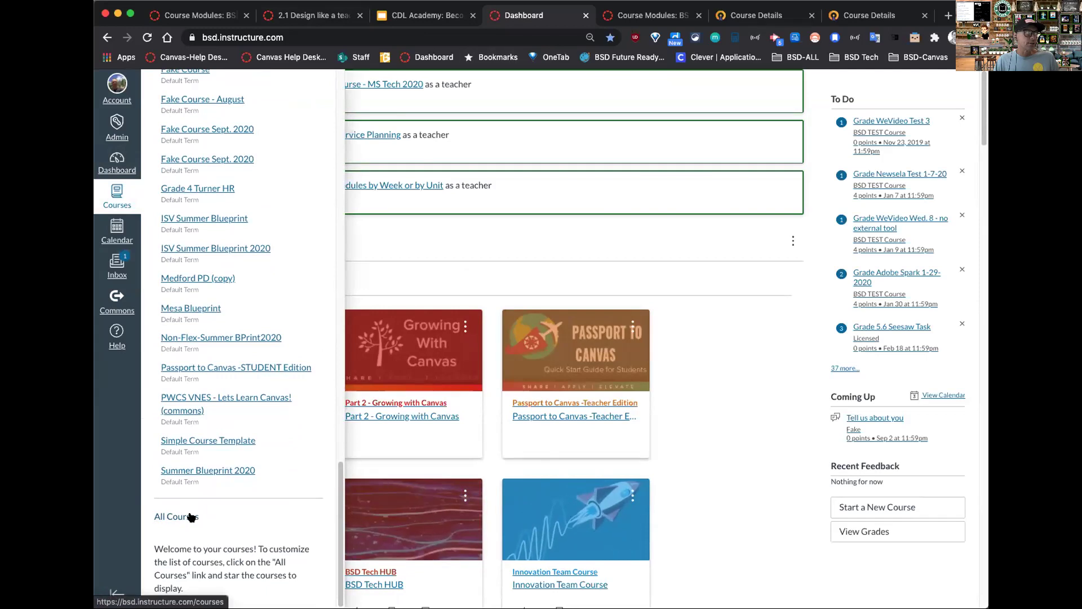
left_click(190, 517)
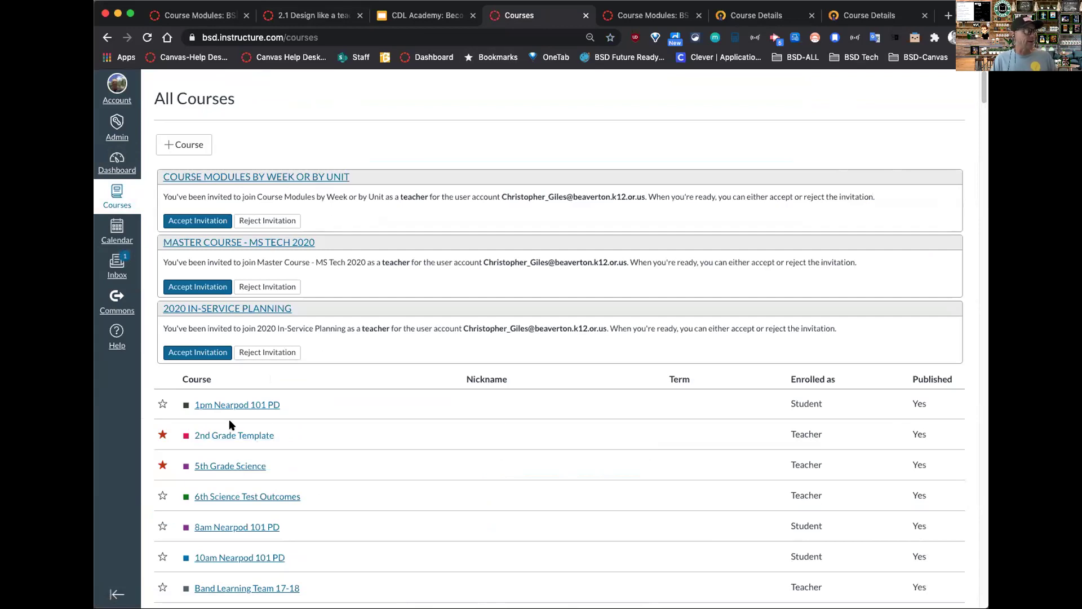
Remove the 2nd Grade Template course from the favorite courses
scroll(229, 420, "down", 4)
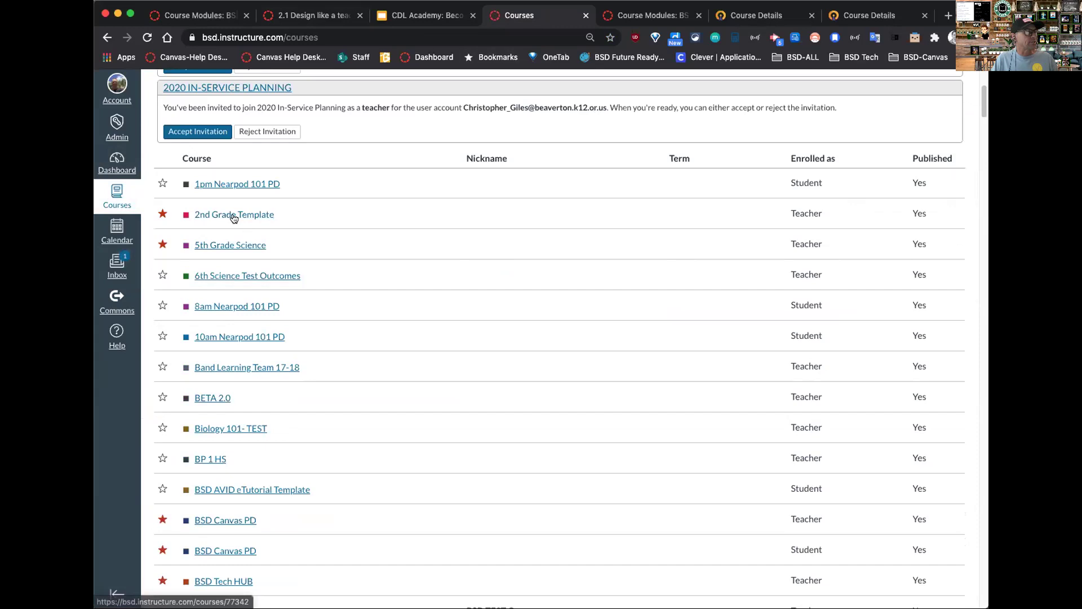
left_click(162, 215)
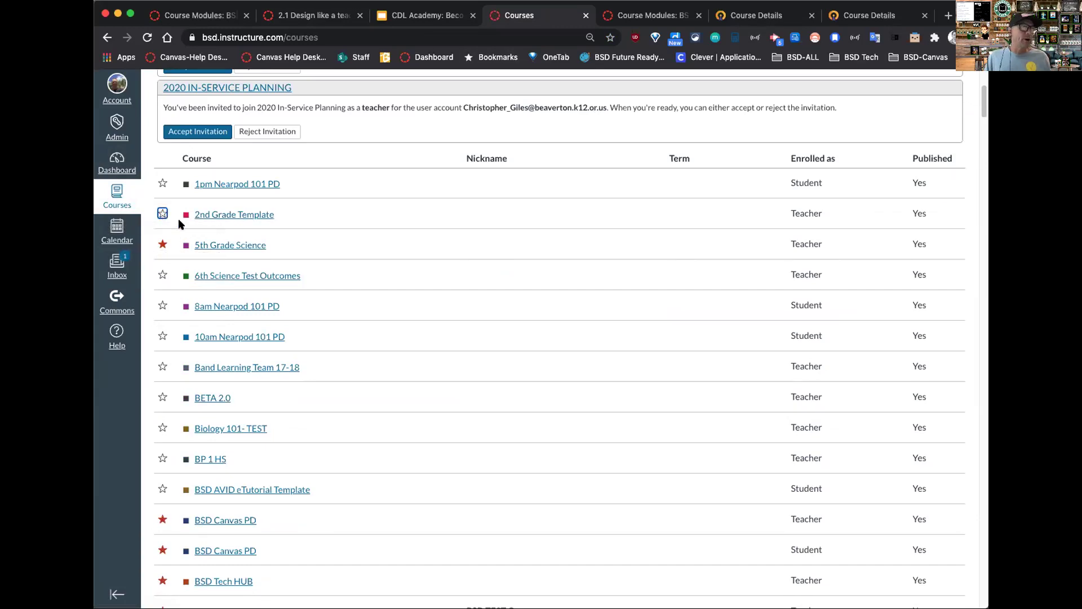
left_click(159, 256)
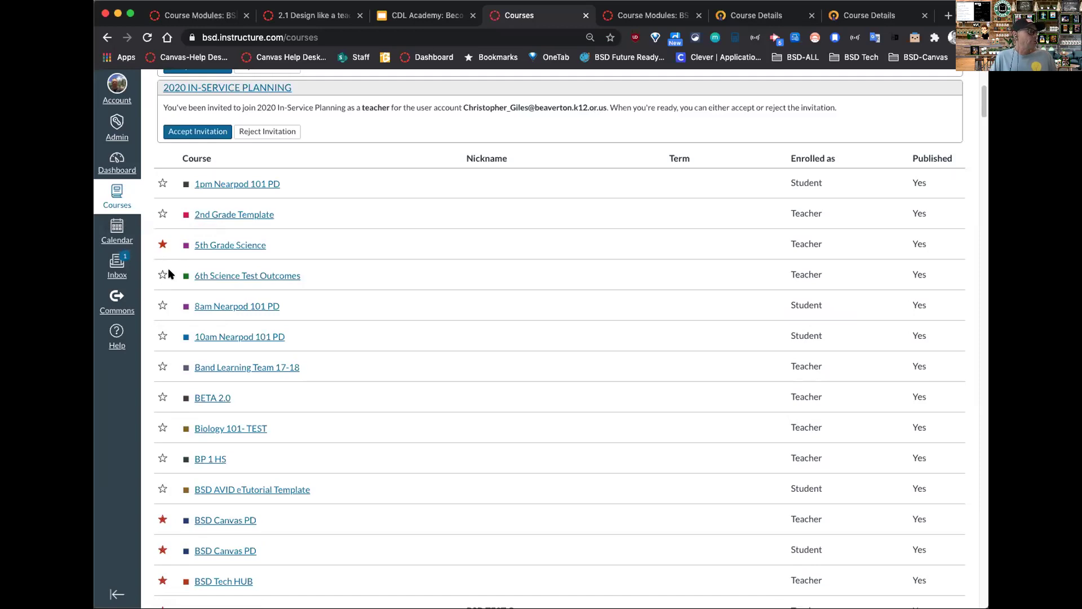
Unstar the Canvas 101 for Parents course with the Teacher enrollment and the Canvas for Littles (Template) course
scroll(161, 242, "down", 5)
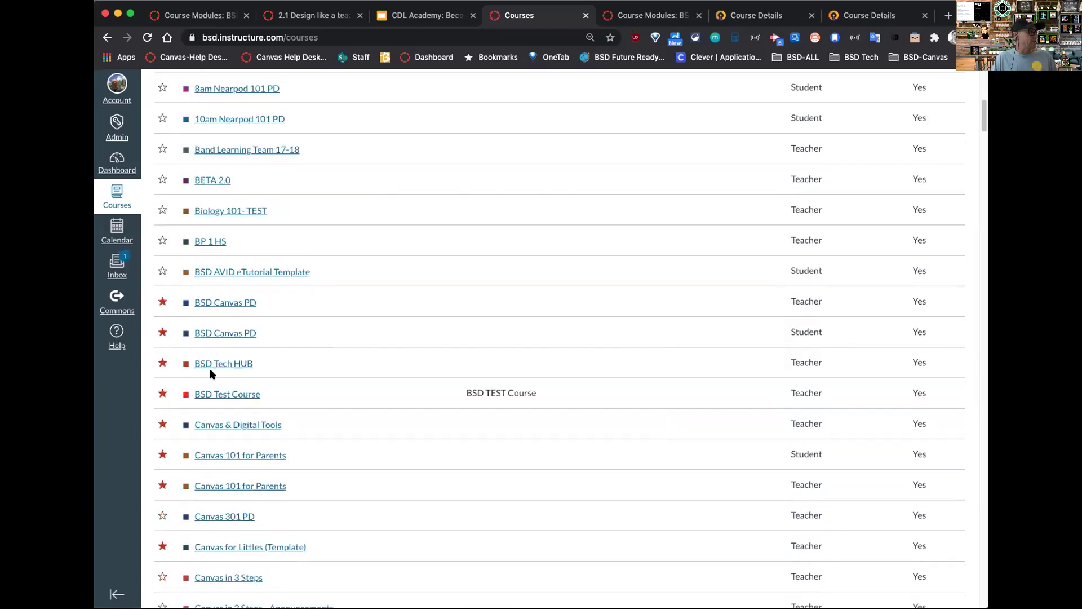
scroll(197, 388, "down", 2)
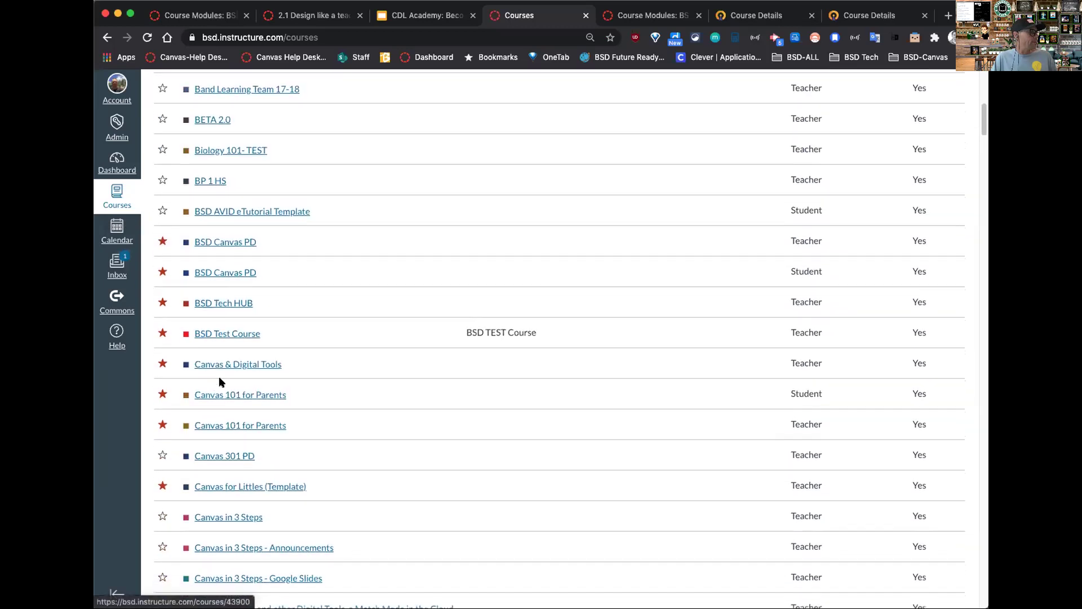
scroll(212, 392, "down", 1)
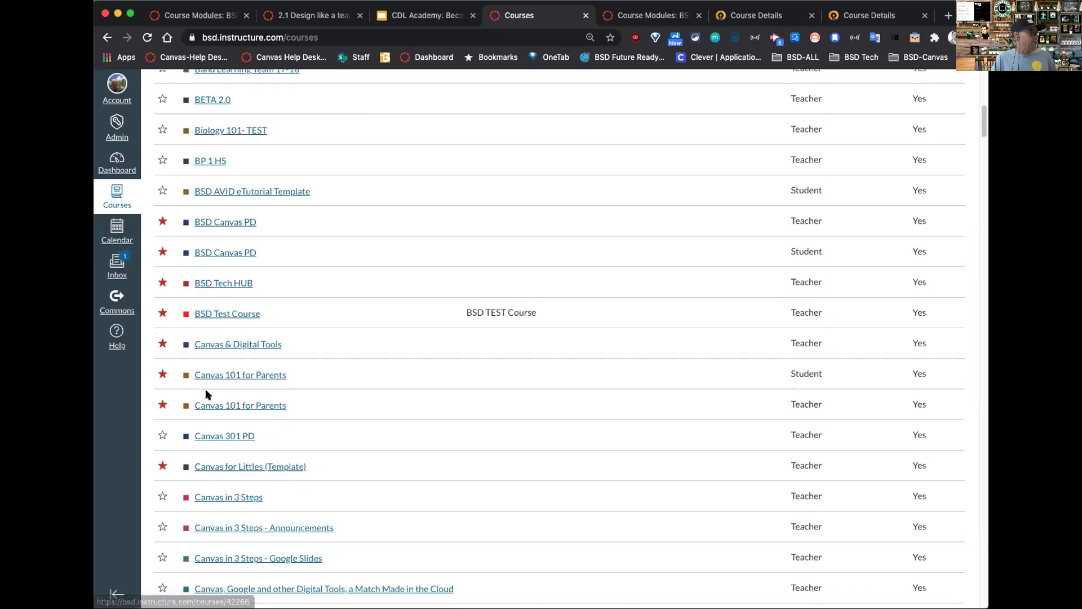
left_click(163, 404)
left_click(162, 466)
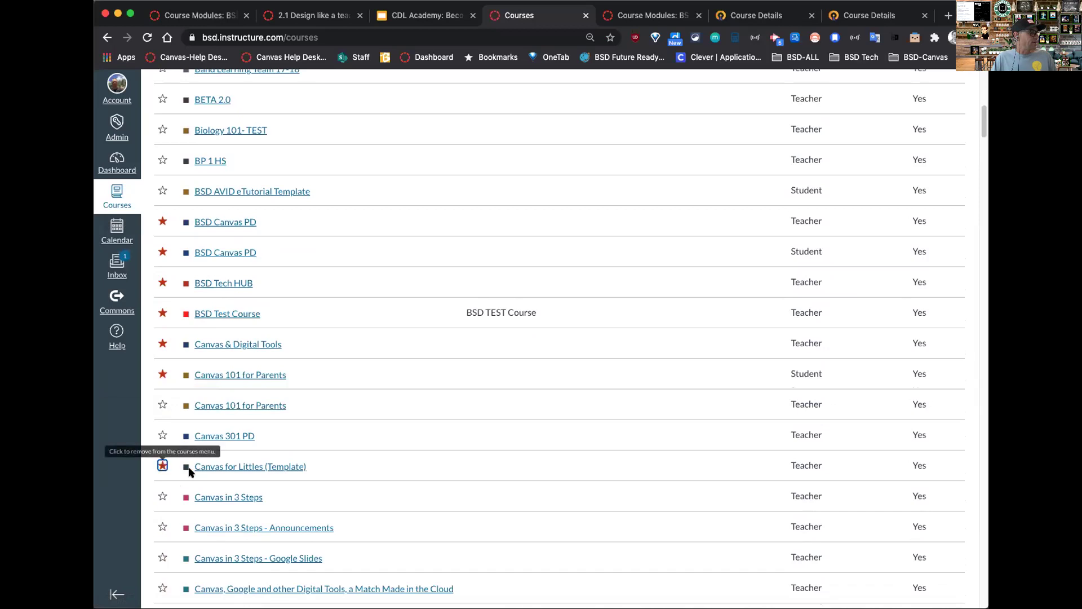
Unstar Elem. 1 Example Course, Elem. 2 Example Course and Elementary Course Build-Plain in the course list
scroll(244, 445, "down", 5)
scroll(244, 445, "down", 5)
left_click(159, 345)
left_click(161, 376)
left_click(162, 407)
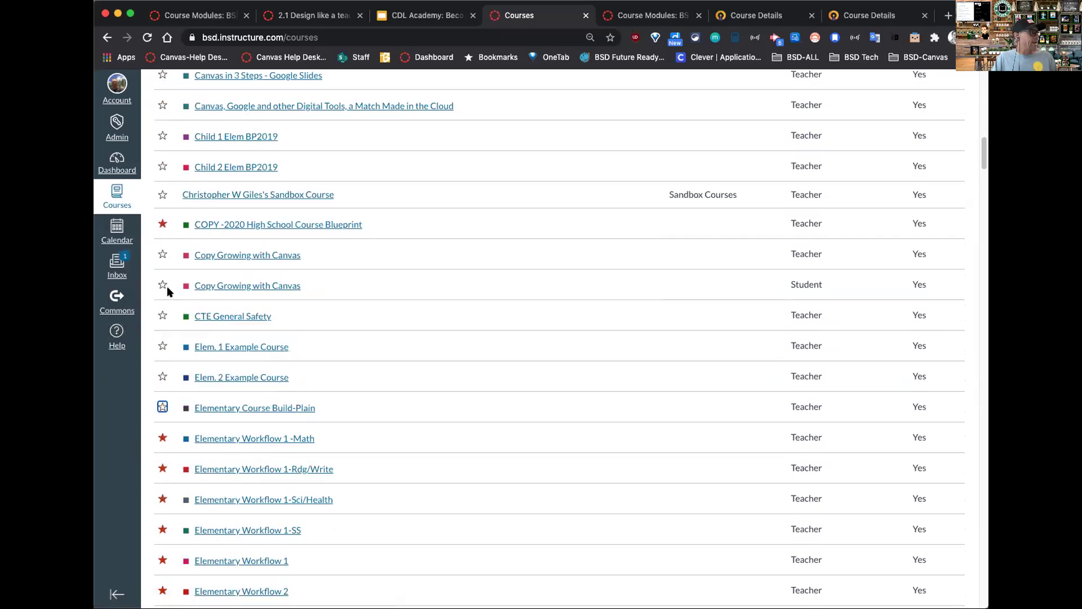
Return to the Dashboard and open the color and nickname settings of the Part 2 - Growing with Canvas course card
left_click(132, 164)
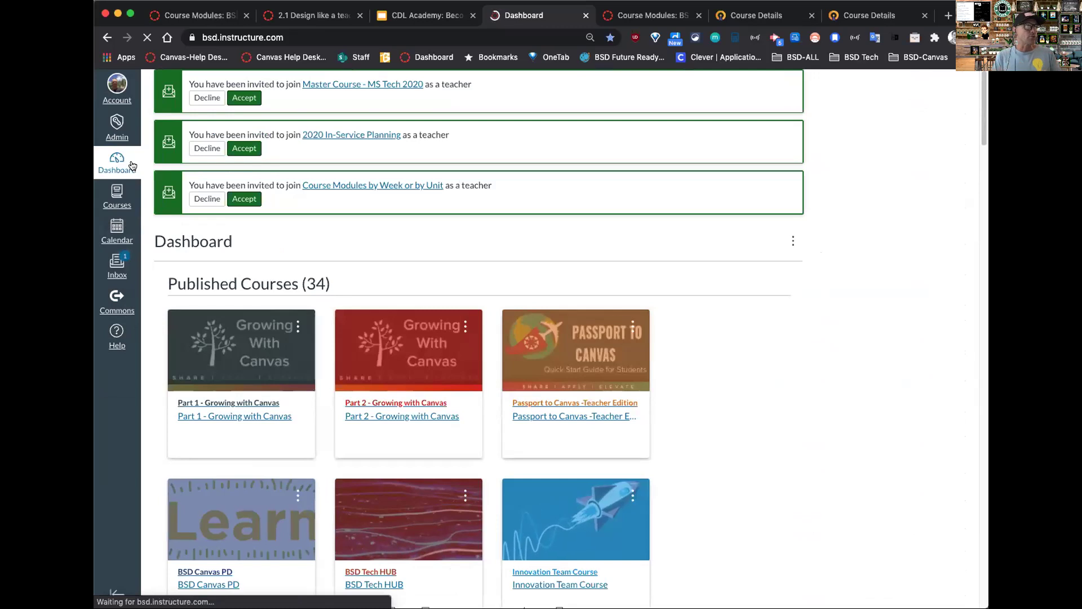
scroll(819, 464, "down", 7)
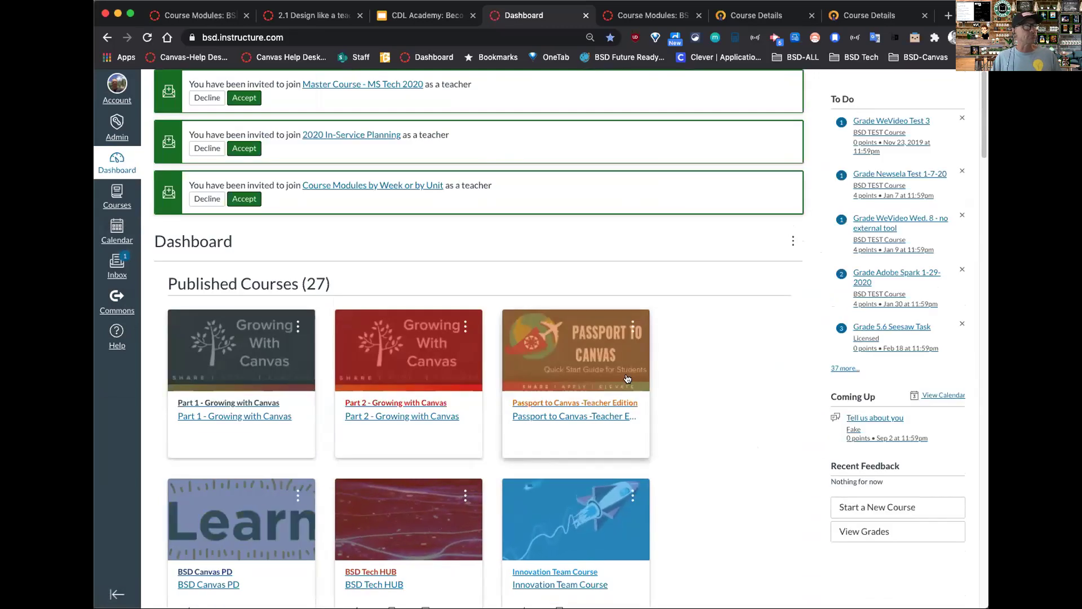
mouse_move(628, 378)
left_mouse_down()
mouse_move(336, 380)
mouse_move(632, 363)
mouse_move(484, 326)
mouse_move(417, 367)
mouse_move(502, 403)
mouse_move(708, 351)
mouse_move(620, 360)
left_mouse_up()
left_click(465, 325)
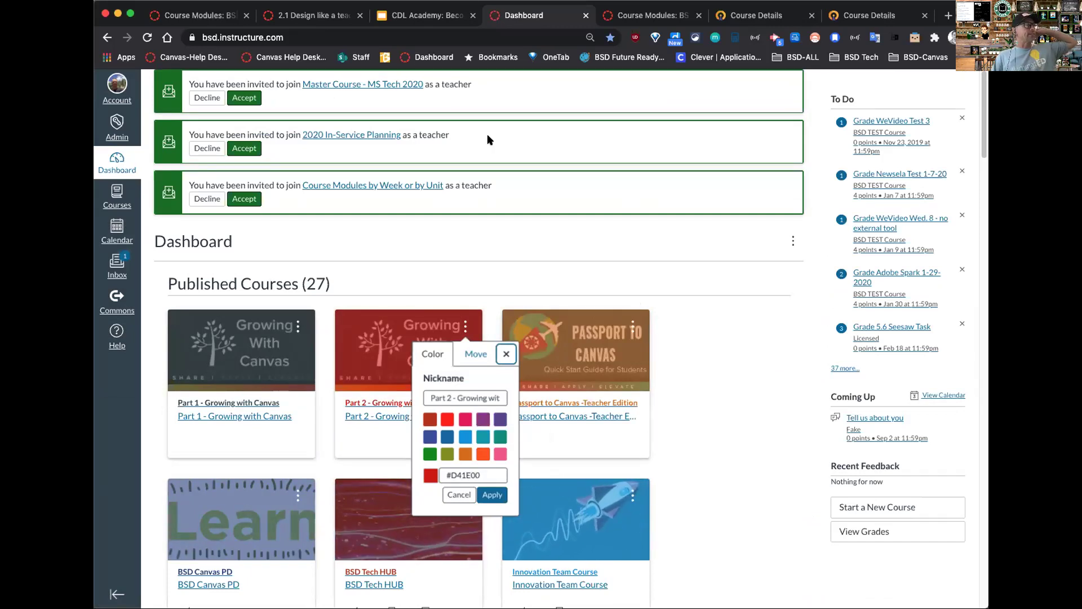
Switch to the CDL Academy presentation in Google Slides and display slide 20, Task 2 - Canvas Calendar
left_click(425, 17)
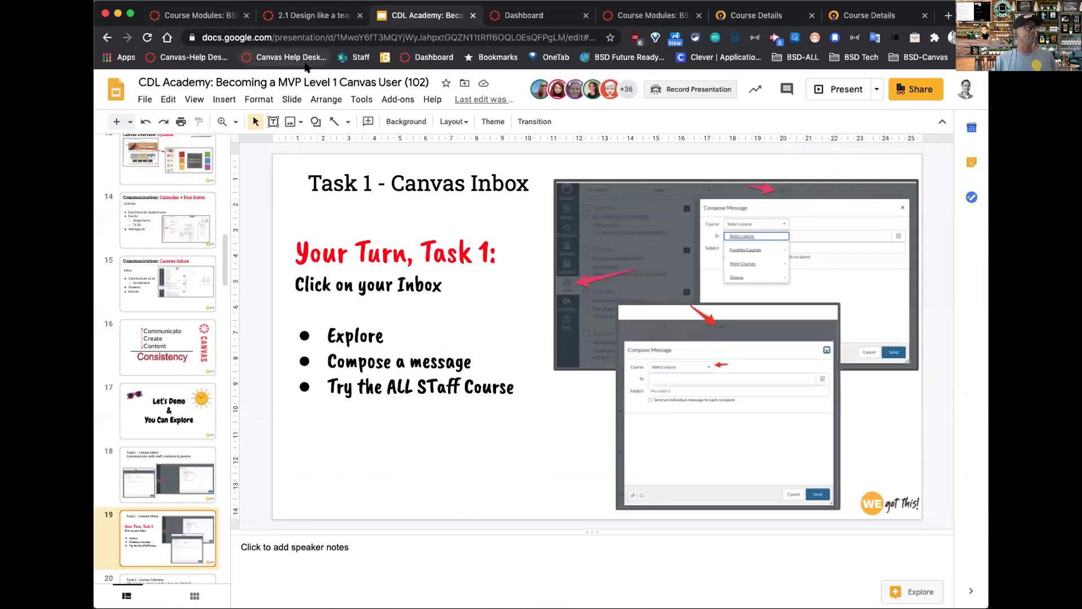
scroll(210, 328, "down", 2)
scroll(210, 328, "down", 4)
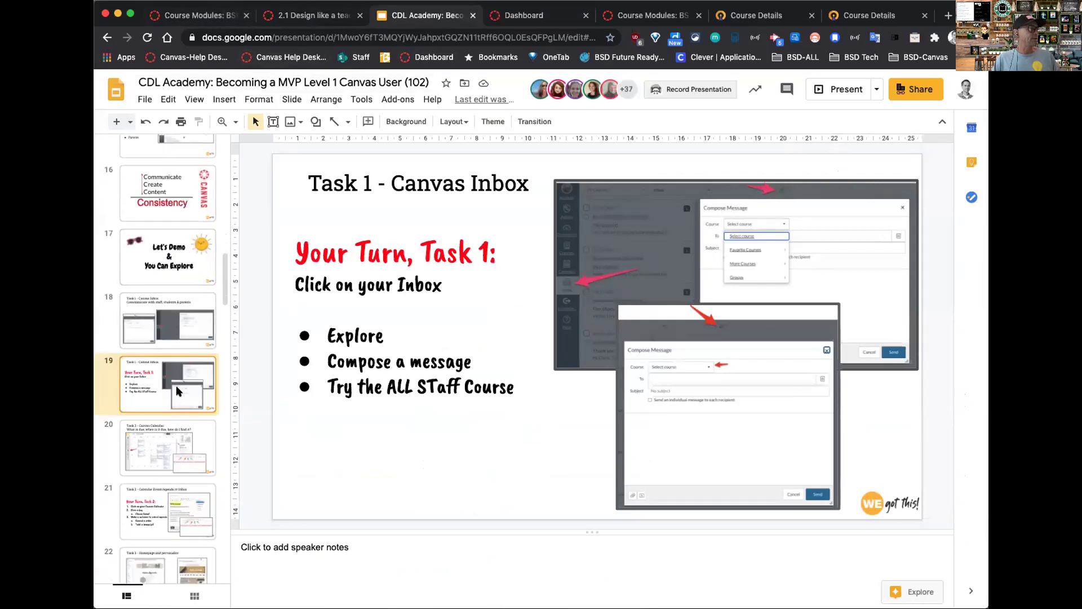
scroll(186, 395, "down", 3)
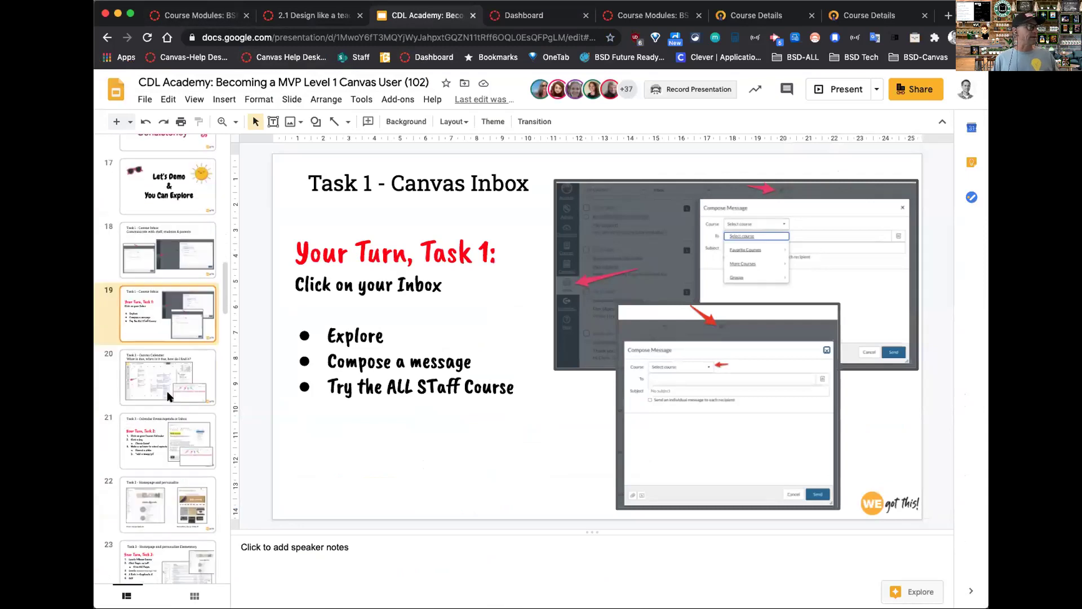
left_click(169, 385)
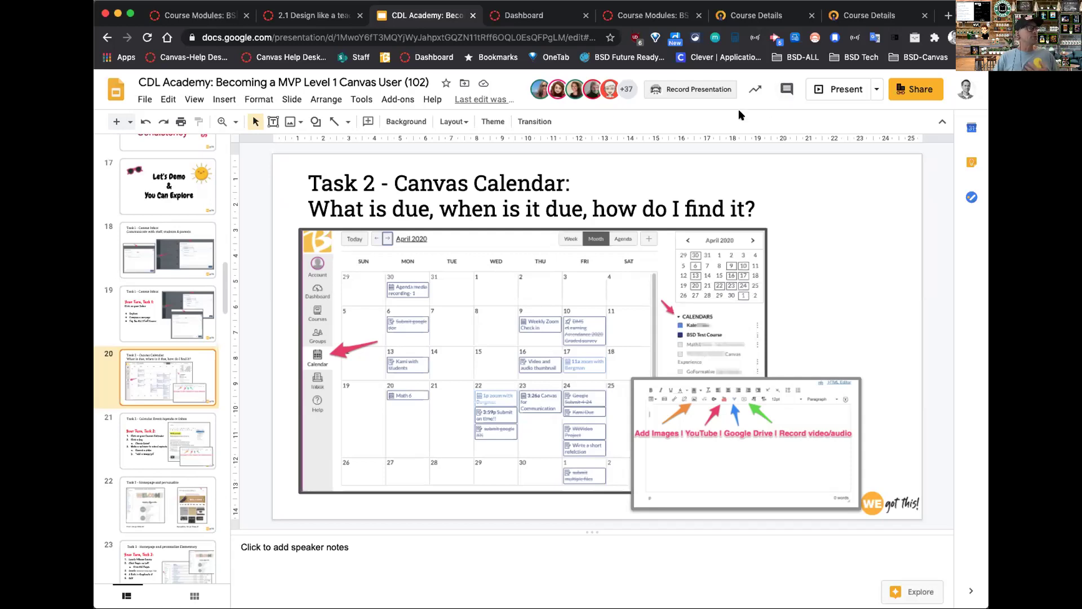
Switch back to Canvas, open the Calendar and view the details of the Daily Agenda Lit Comp 9 and Tell us about you entries
left_click(544, 20)
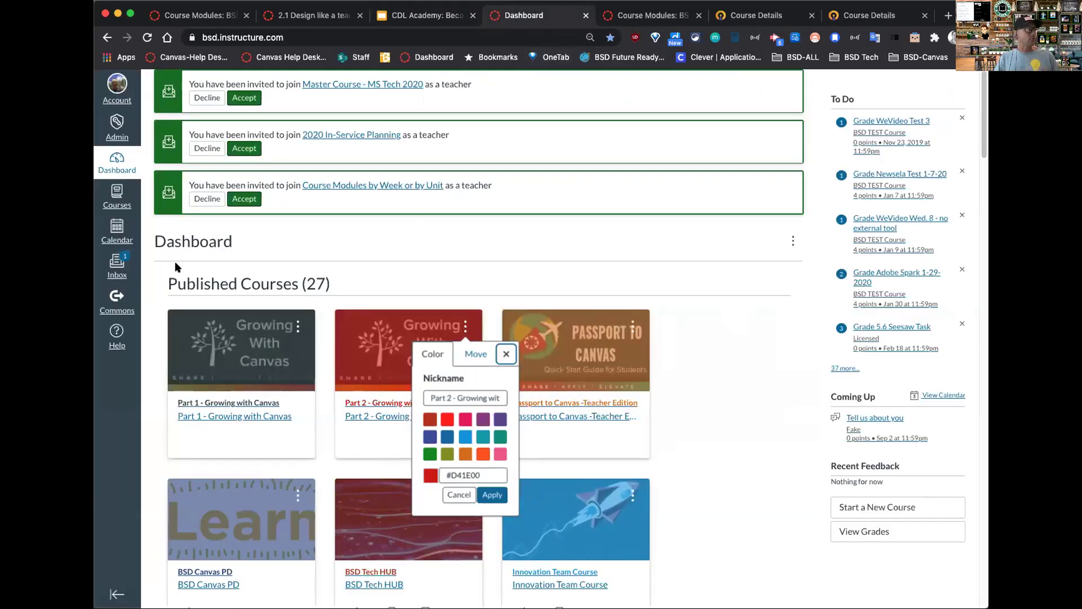
left_click(113, 231)
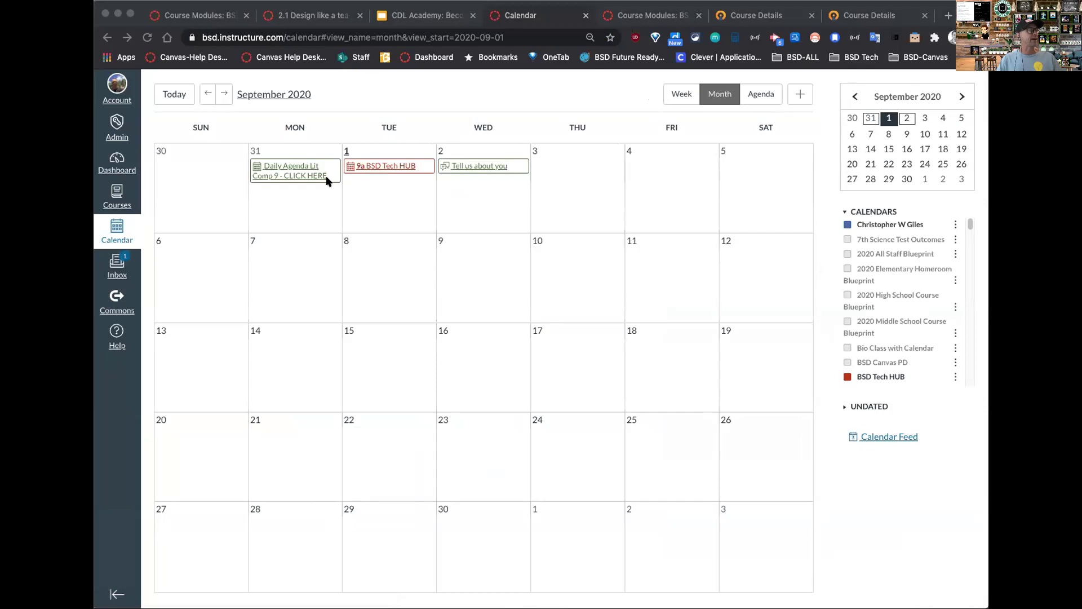
left_click(306, 175)
left_click(309, 174)
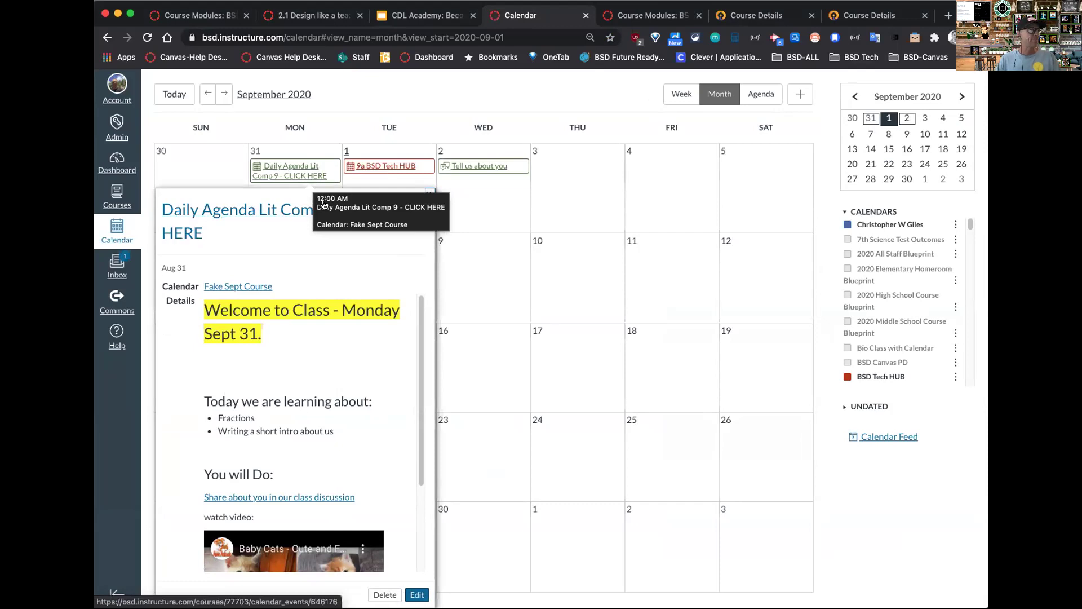
left_click(472, 166)
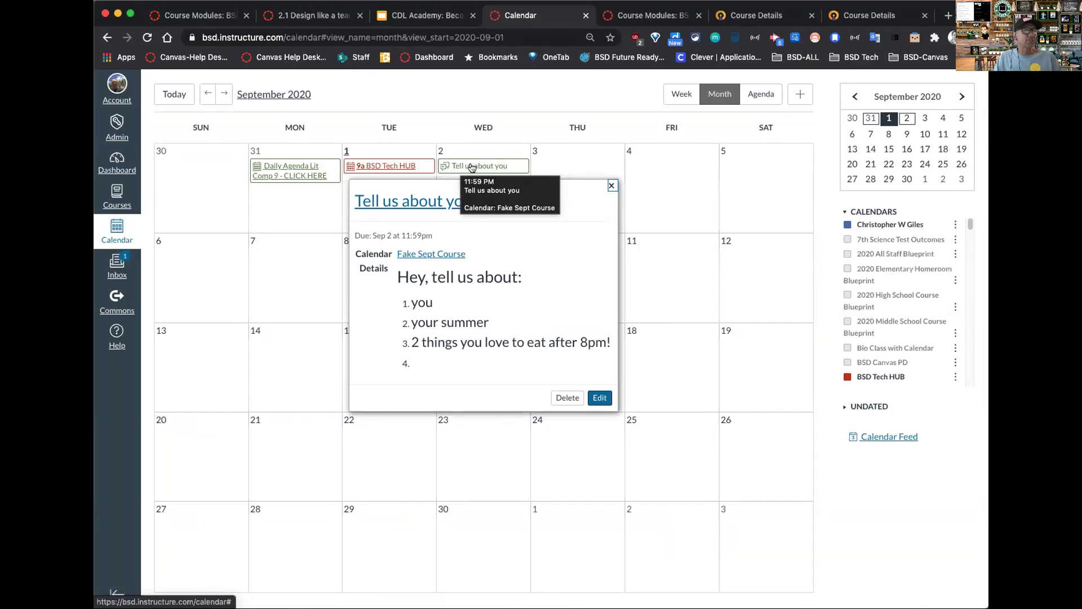
left_click(552, 113)
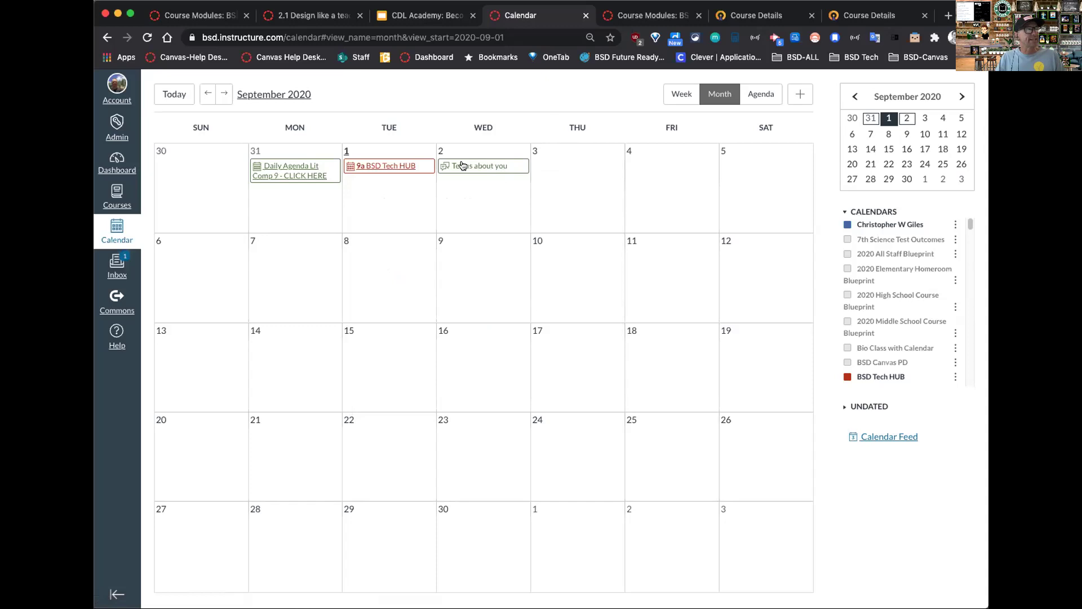
Reschedule the Tell us about you discussion to September 1 and move it back to September 2
mouse_move(454, 170)
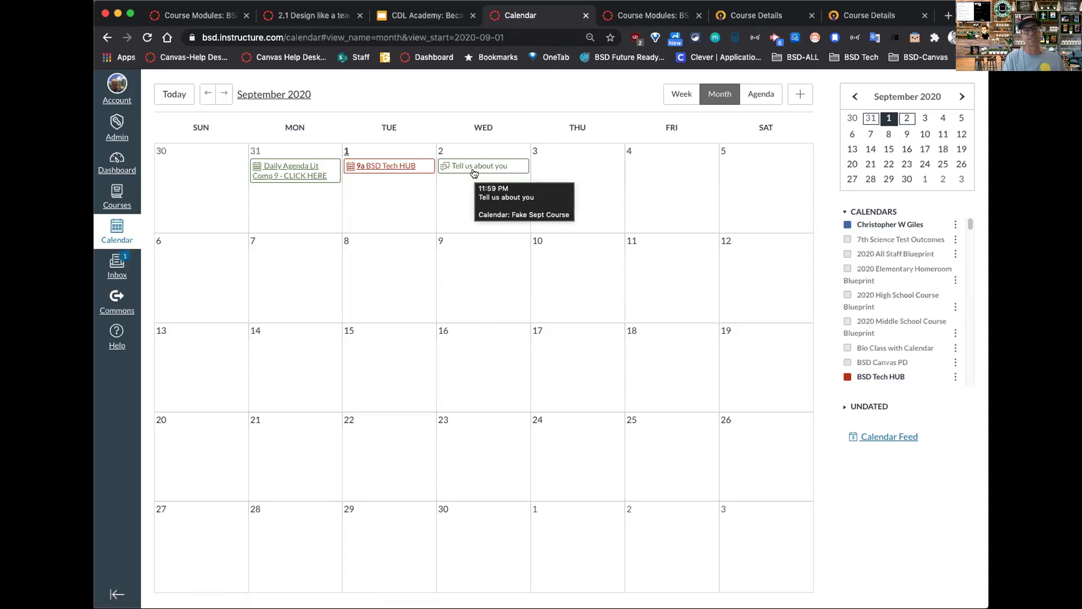
left_click_drag(500, 168, 404, 195)
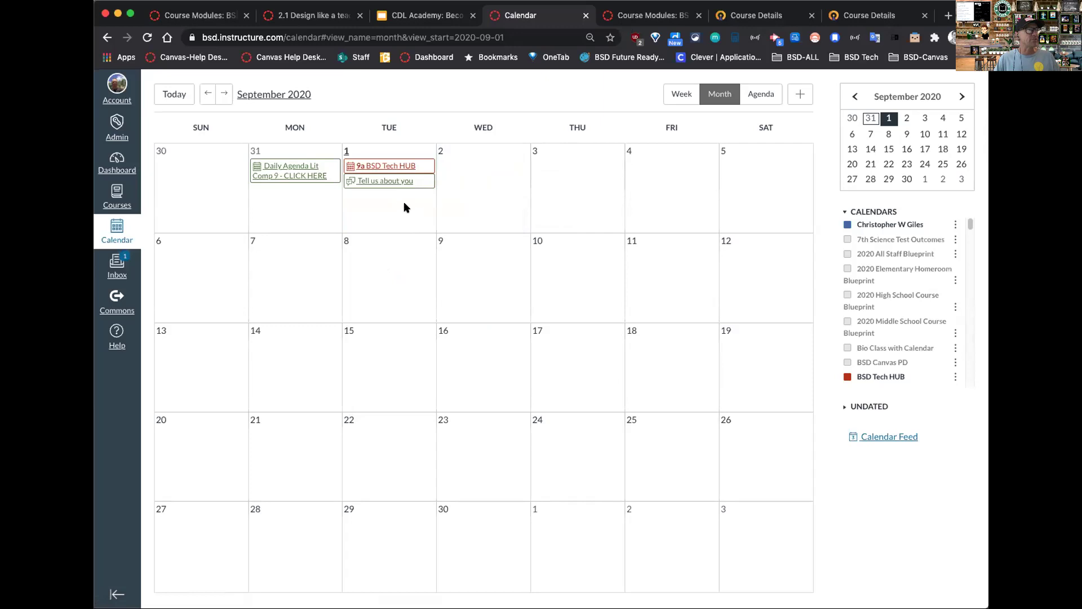
left_click_drag(369, 180, 457, 175)
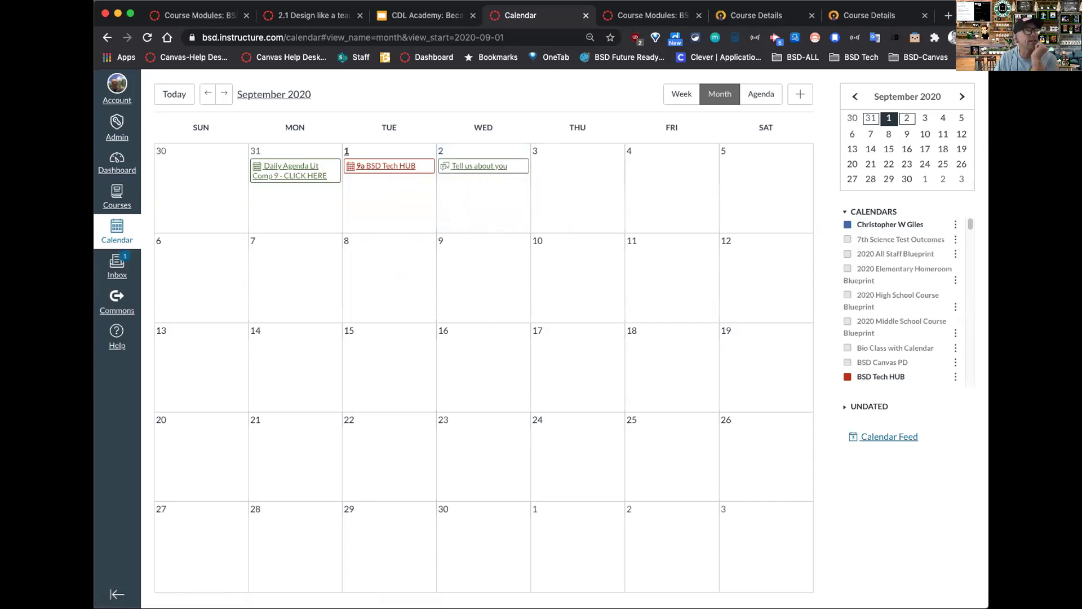
Hide the BSD Tech HUB calendar's events from the month view
left_click_drag(971, 222, 970, 233)
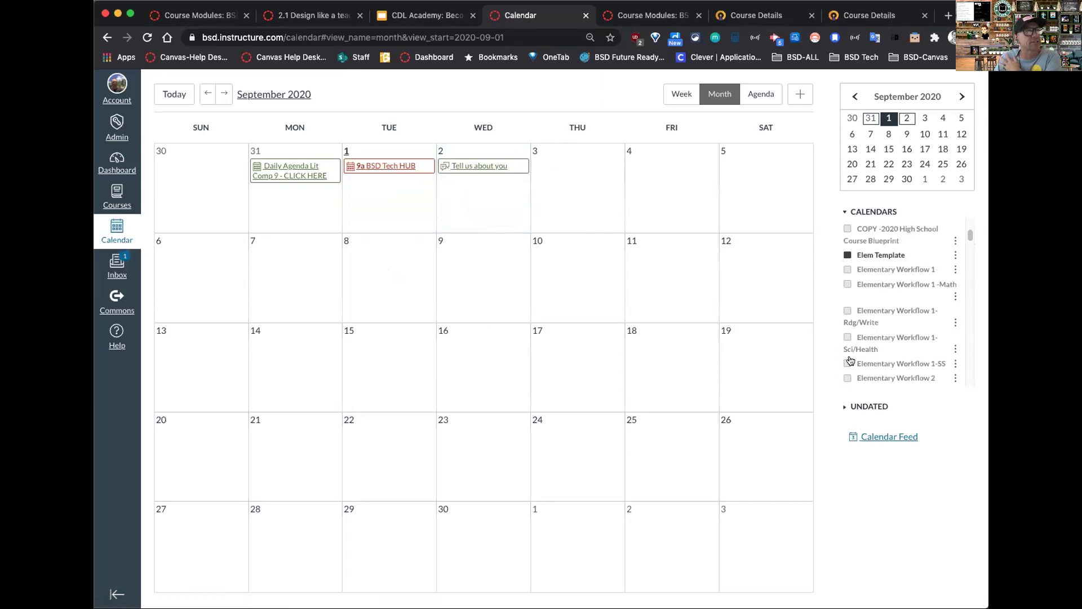
scroll(857, 339, "down", 3)
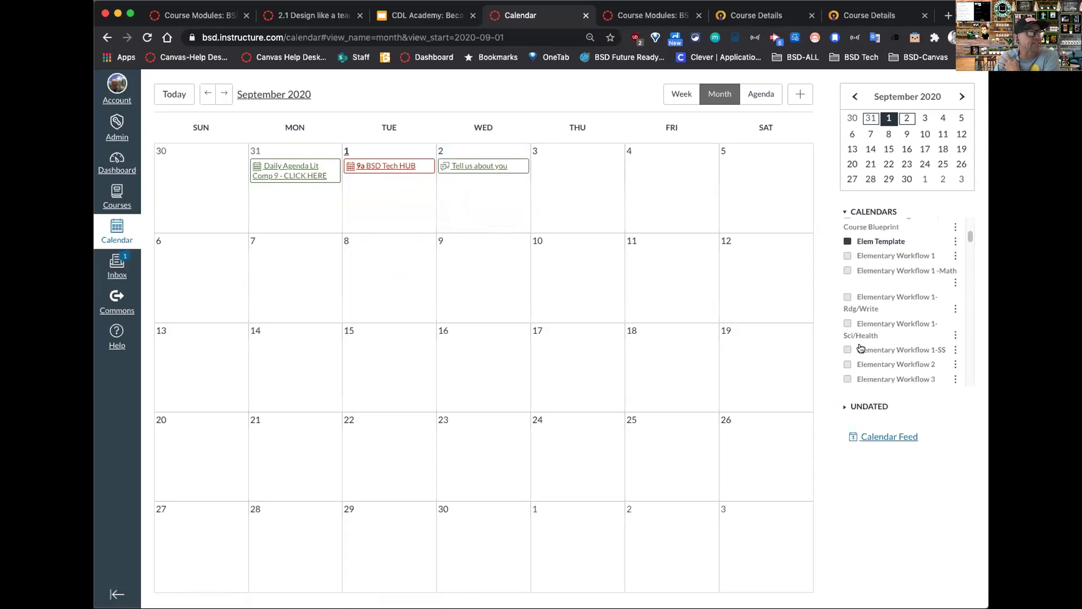
left_click(848, 371)
mouse_move(971, 239)
left_mouse_down()
mouse_move(964, 338)
mouse_move(969, 226)
left_mouse_up()
left_click(847, 376)
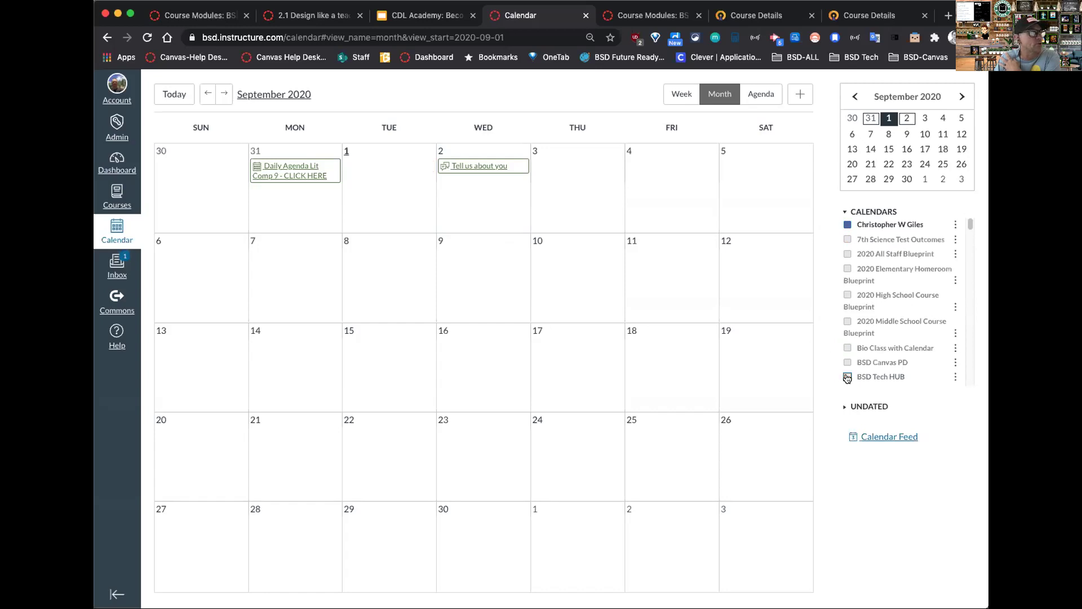
Turn the Elem Template calendar off and back on in the course calendar list
scroll(869, 348, "down", 2)
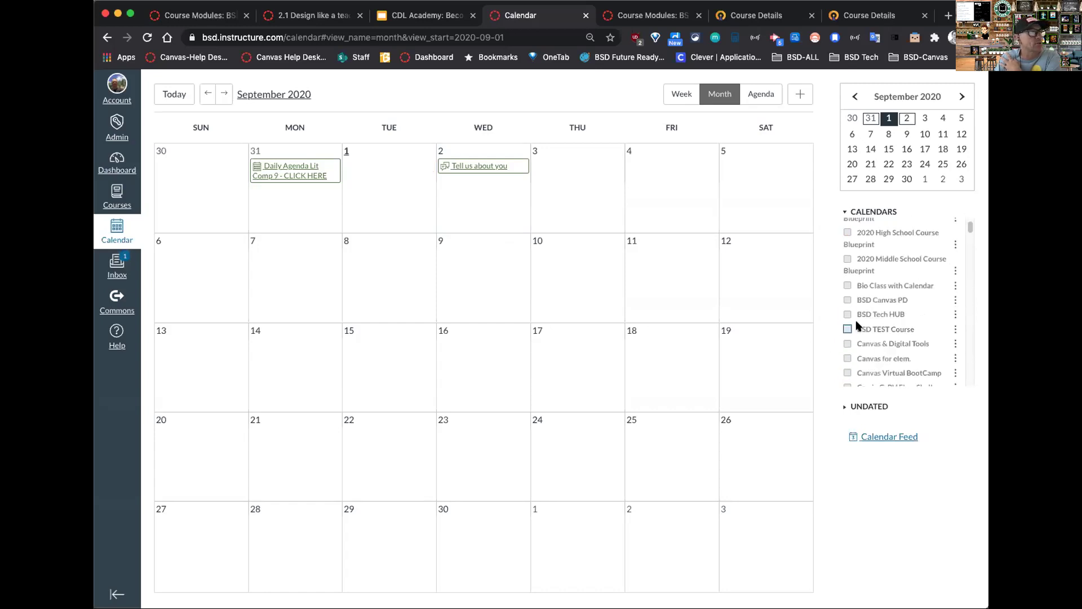
scroll(871, 327, "down", 5)
scroll(851, 318, "up", 3)
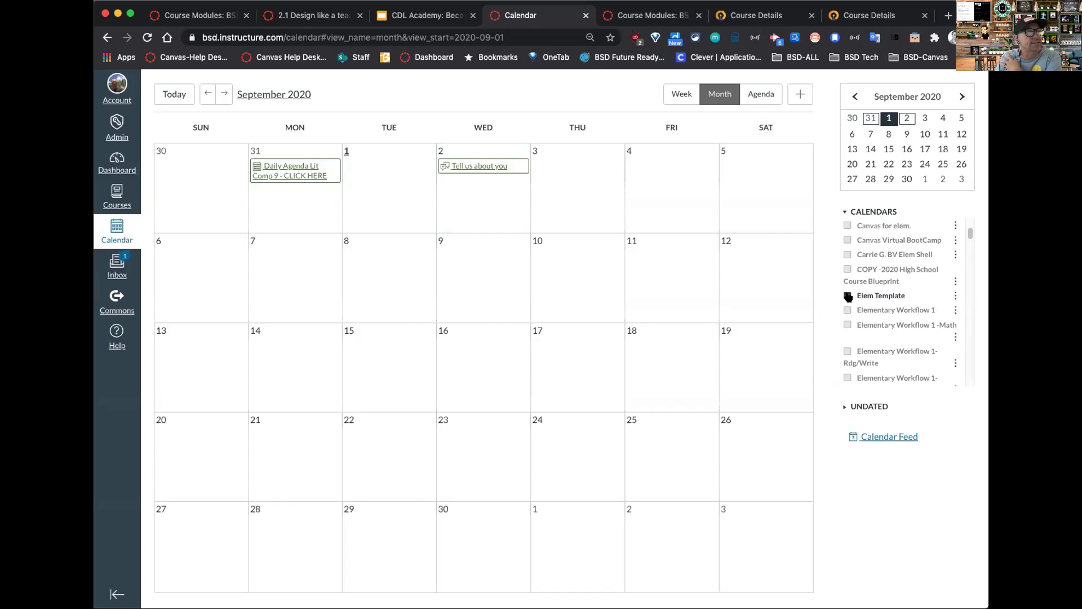
left_click(847, 296)
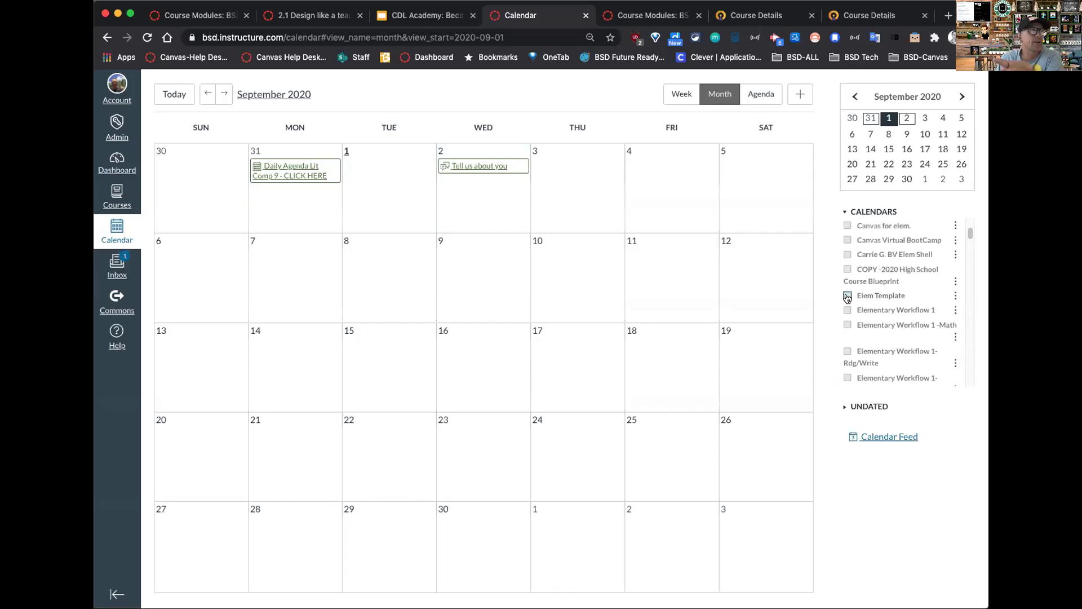
left_click(848, 297)
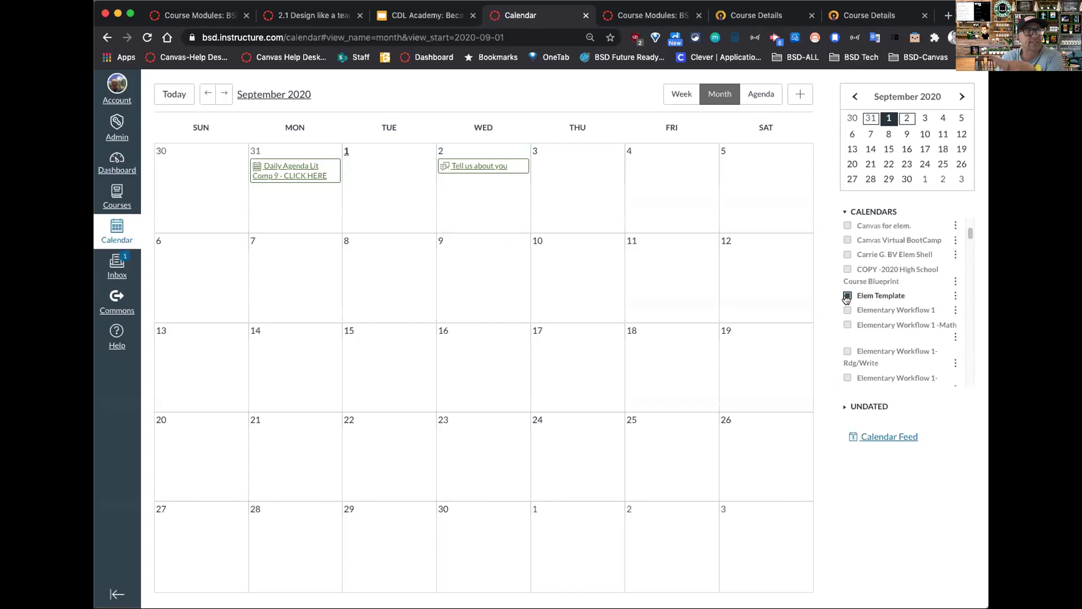
Turn the Fake Sept Course calendar off and back on in the course calendar list
scroll(887, 315, "down", 3)
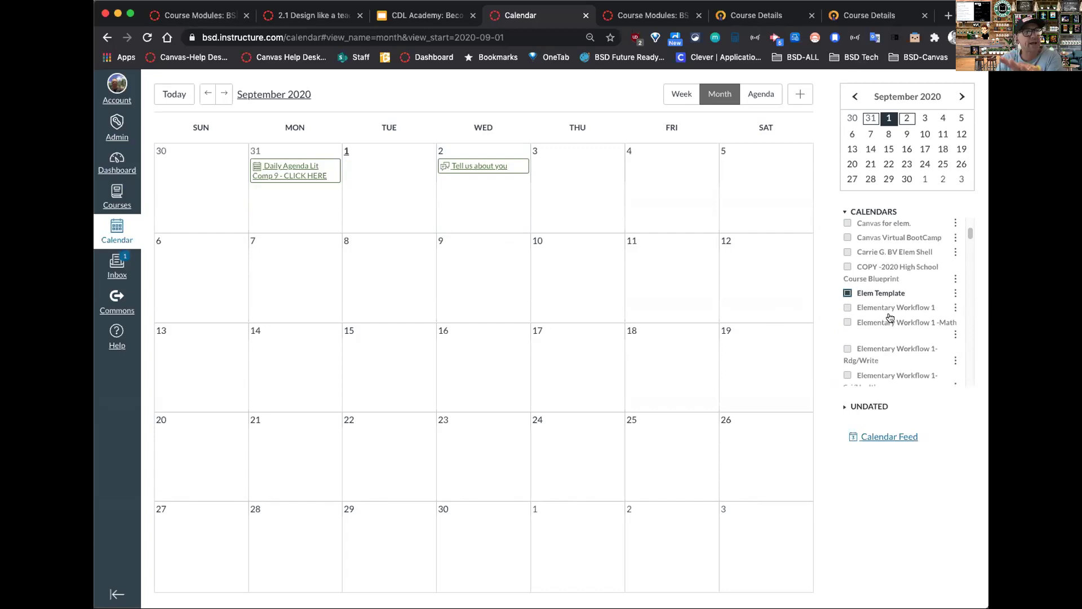
scroll(887, 320, "down", 3)
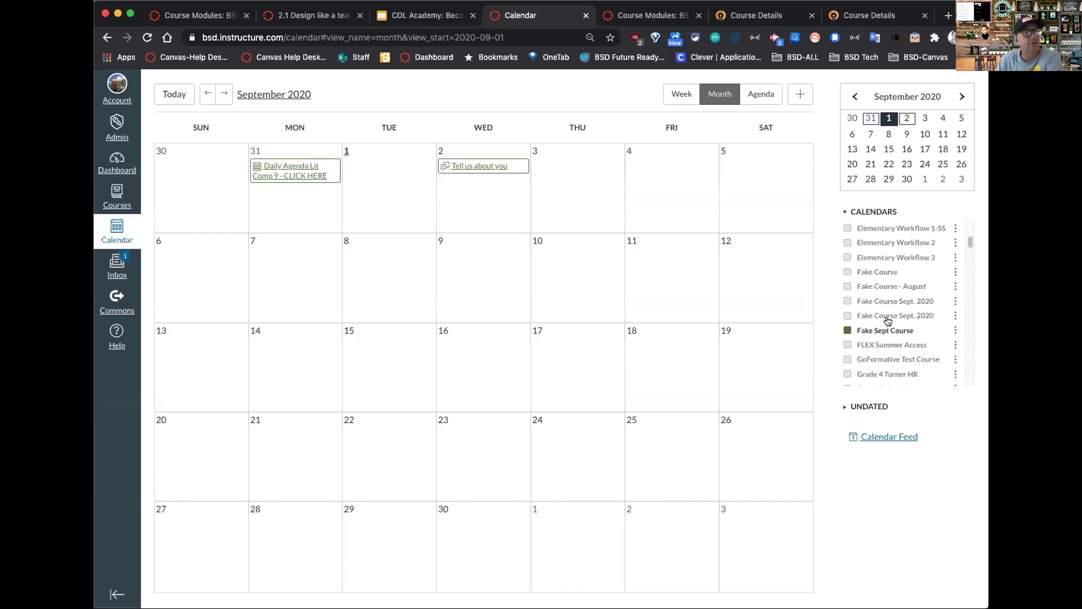
left_click(847, 324)
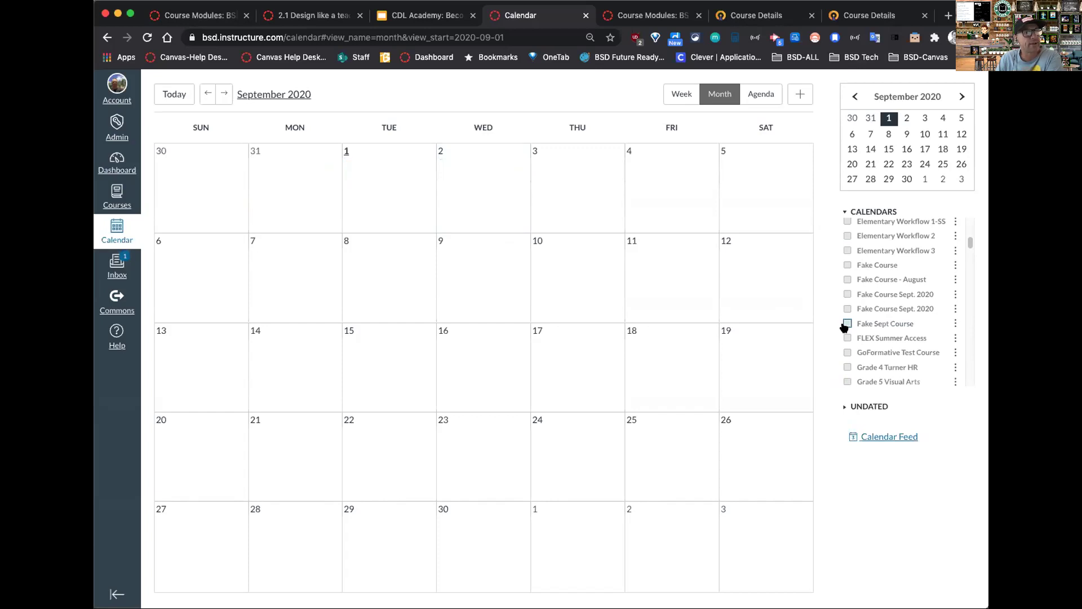
left_click(846, 324)
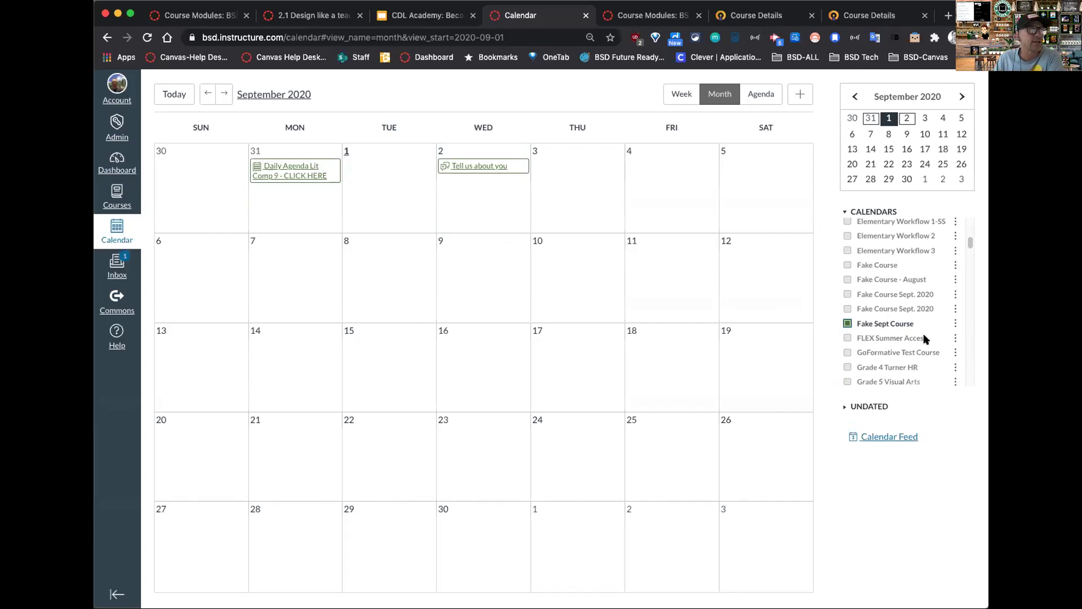
Turn on the 2020 All Staff Blueprint calendar so its events are included in the month view
left_click_drag(971, 240, 971, 215)
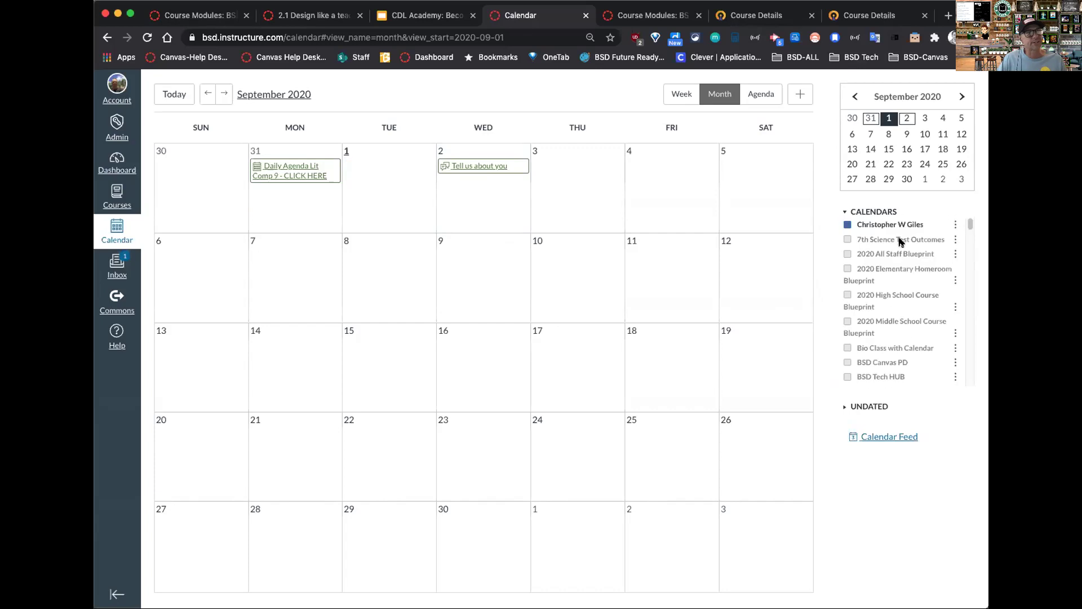
left_click(847, 254)
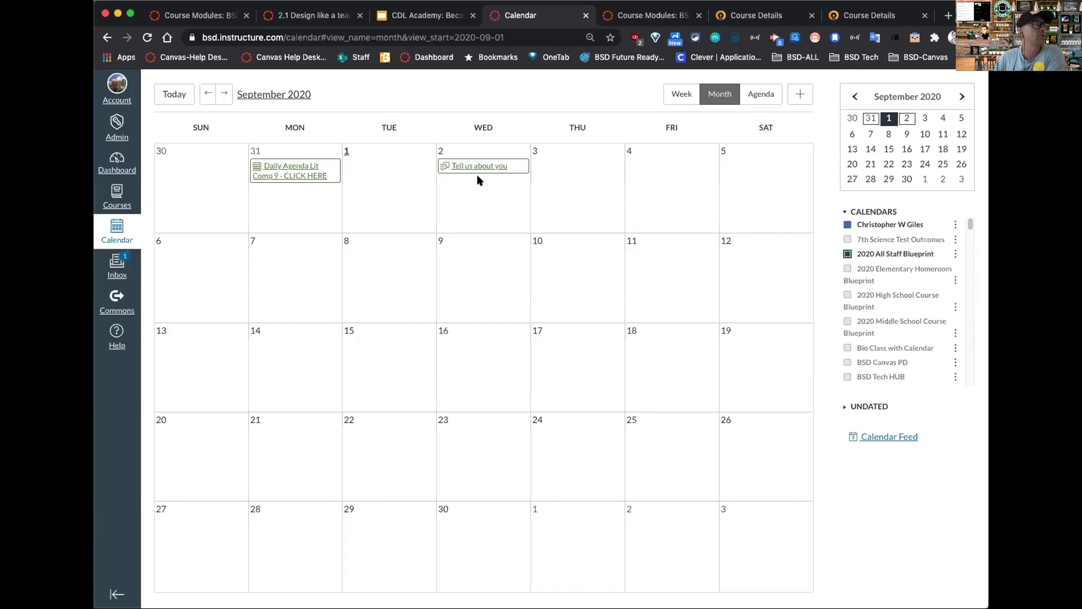
Open the Tell us about you discussion from its September 2 calendar entry and start a reply
left_click(462, 165)
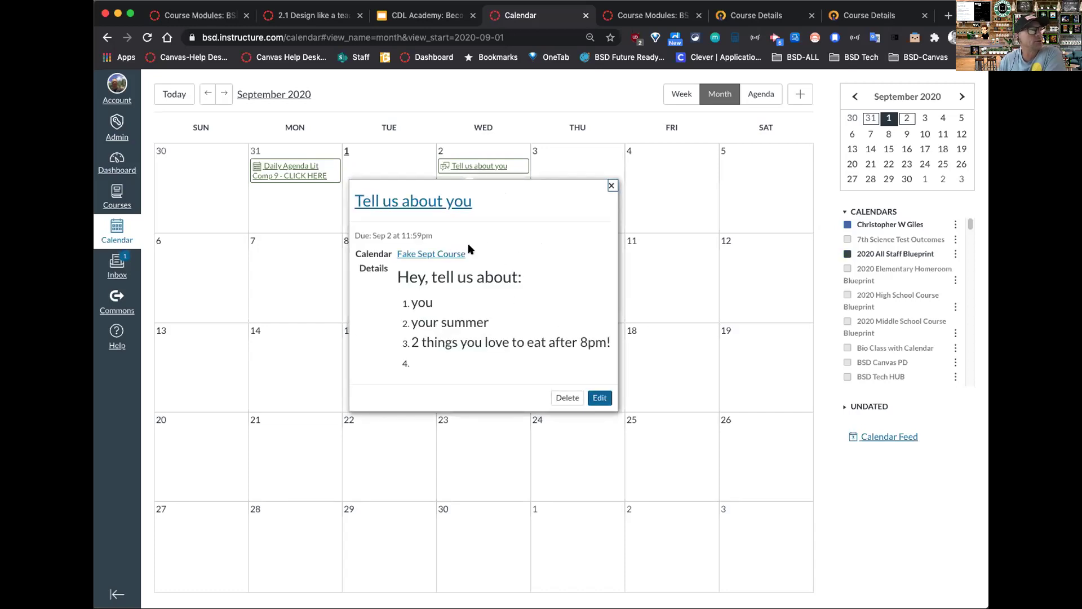
left_click(423, 206)
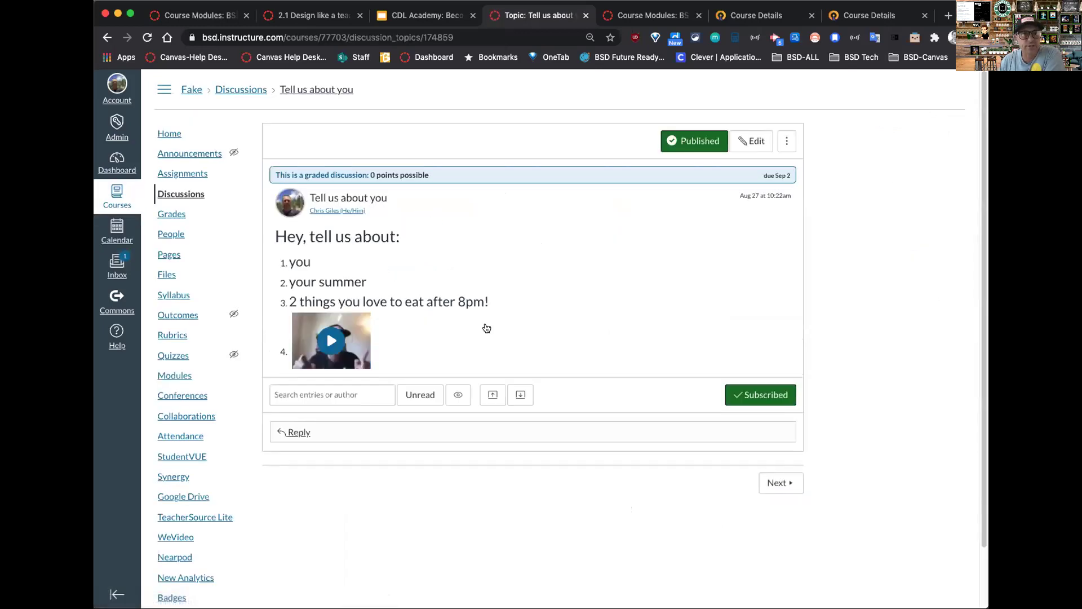
left_click(423, 434)
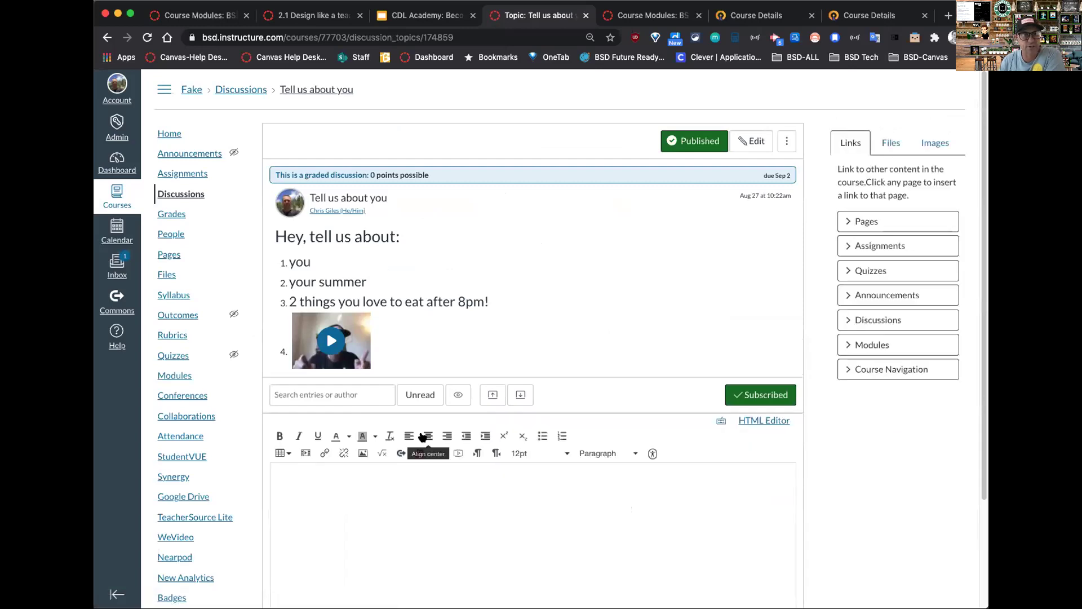
Open the Canvas Calendar in a separate browser tab and switch to it
right_click(116, 226)
left_click(160, 233)
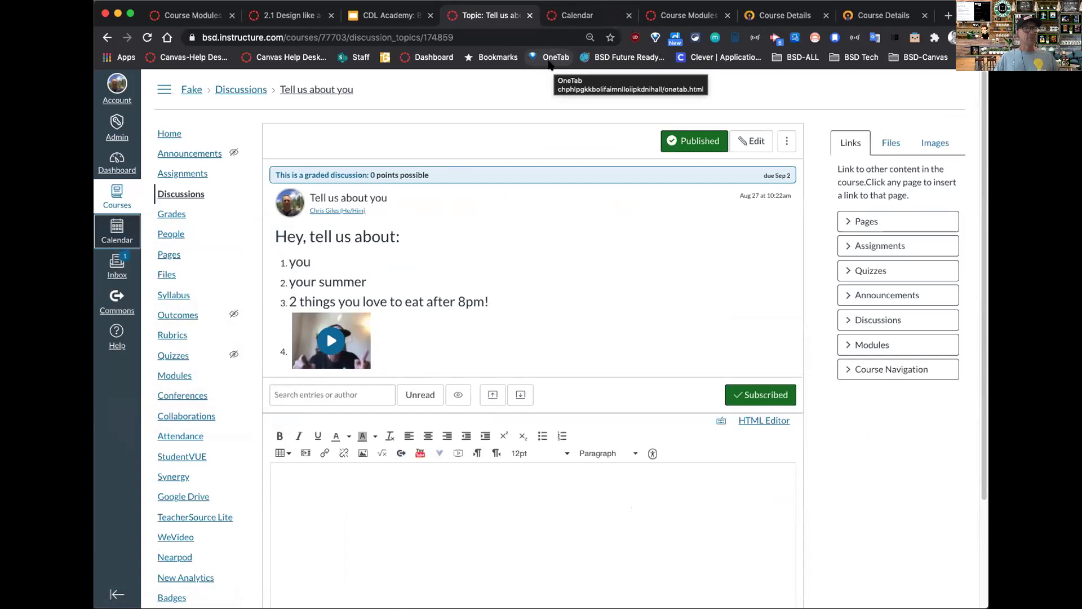
left_click(586, 16)
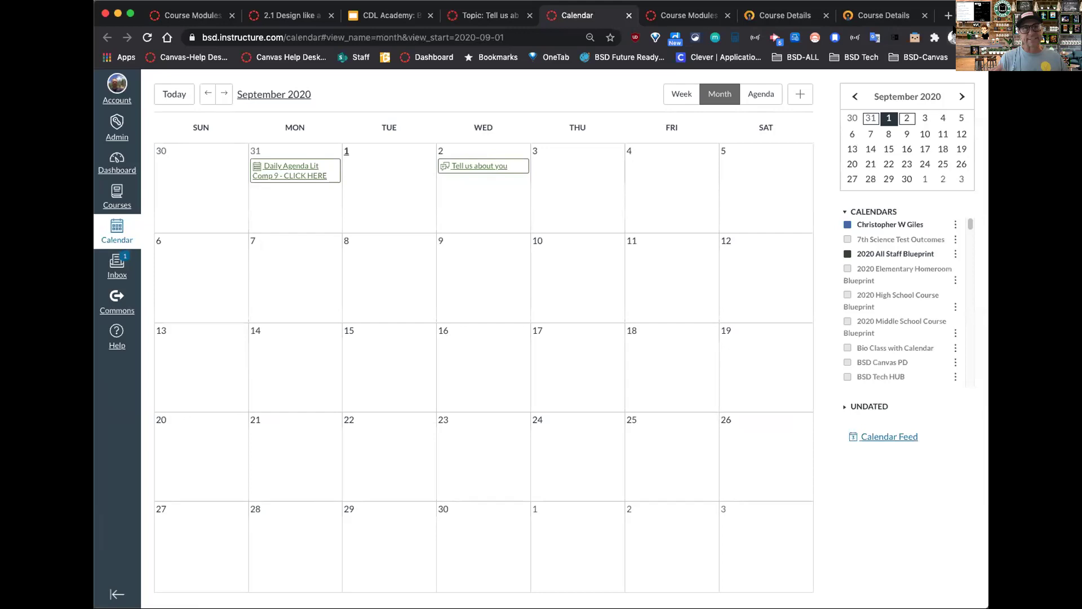
Revisit the Task 2 - Canvas Calendar slide in Google Slides and switch to the BSD Tech HUB Modules page in Canvas
left_click(394, 17)
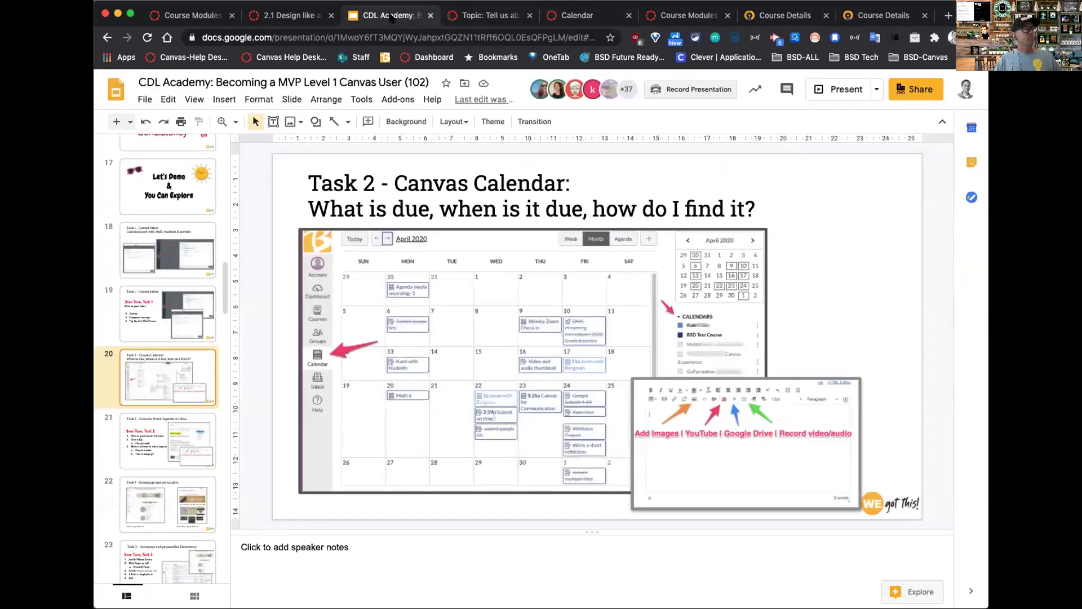
left_click(690, 17)
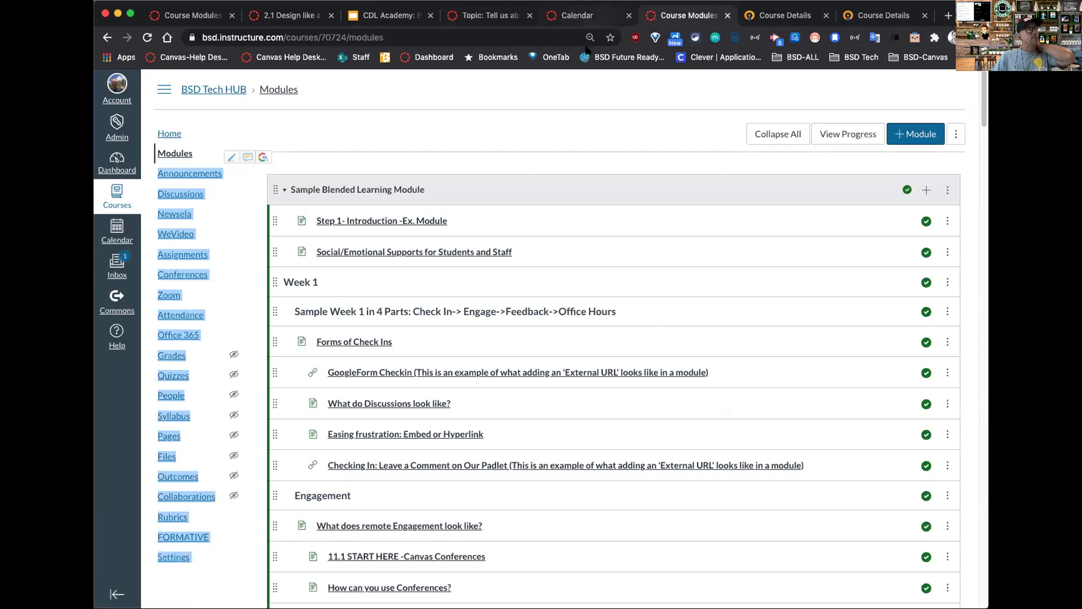
Return to the Canvas Calendar and turn on the BSD TEST Course calendar
left_click(586, 17)
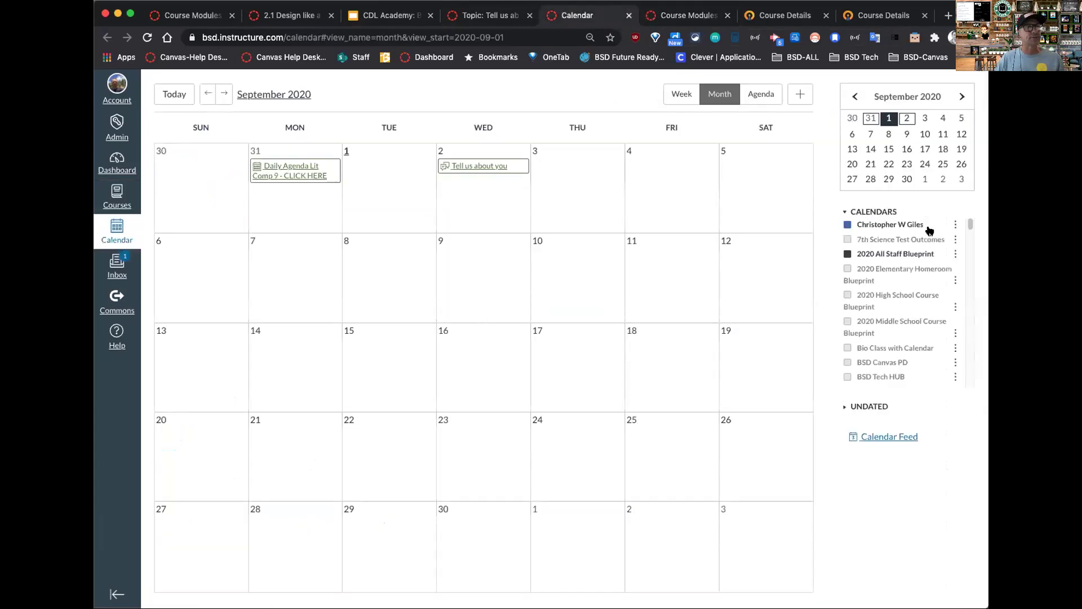
scroll(902, 360, "down", 2)
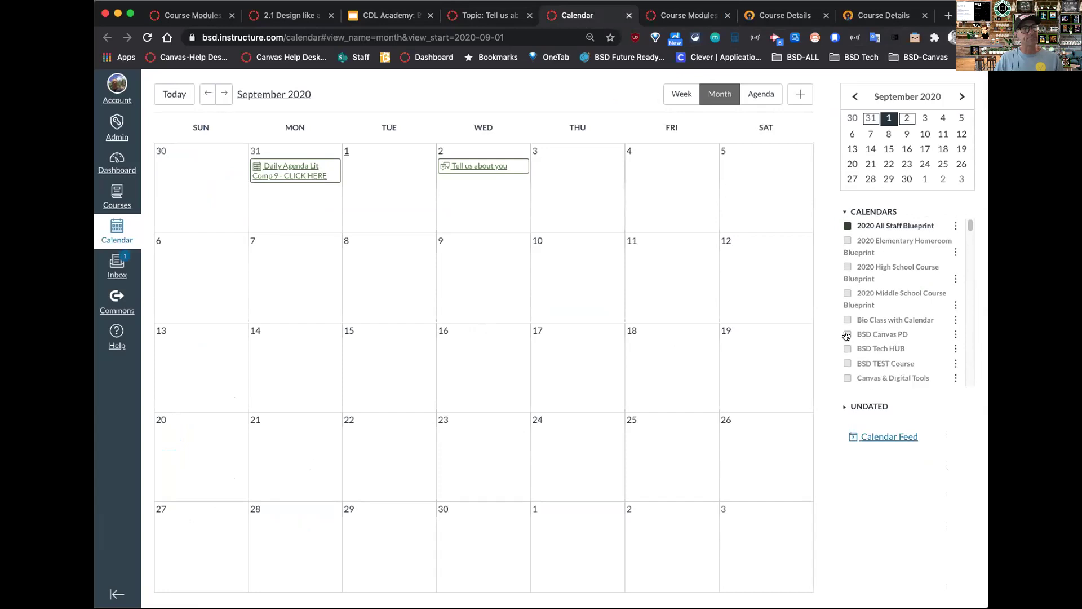
left_click(847, 363)
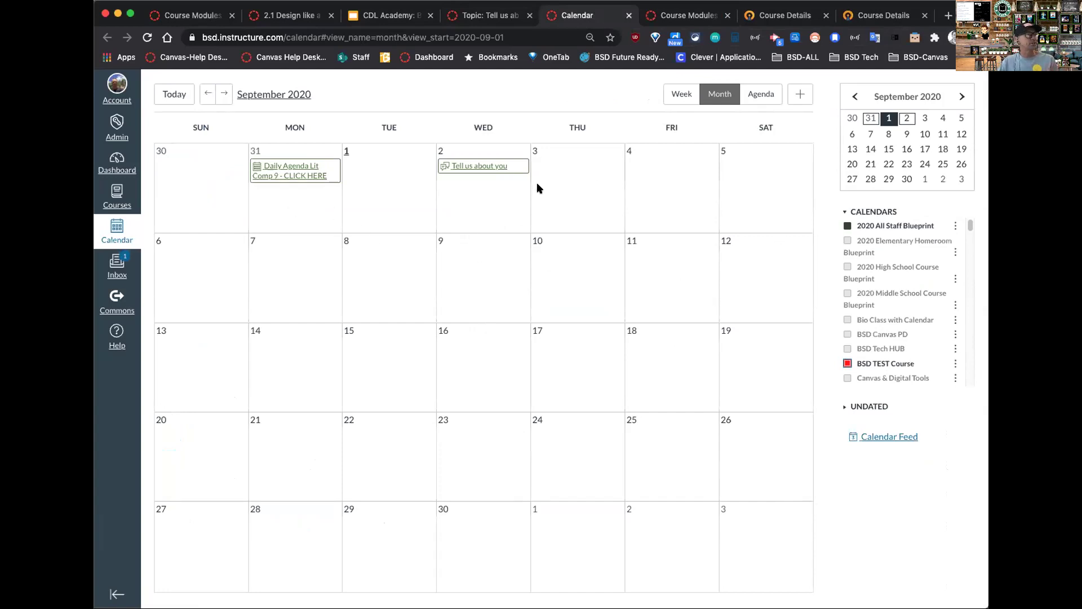
Start a new calendar item on September 2 and look through its Event, Assignment and My To Do forms
left_click(464, 184)
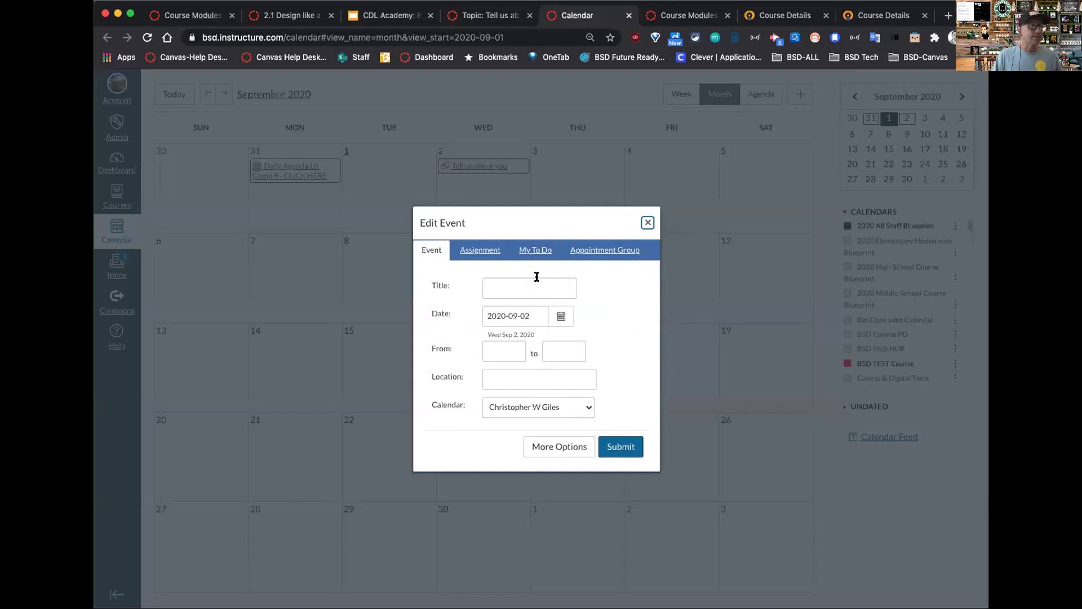
left_click(498, 250)
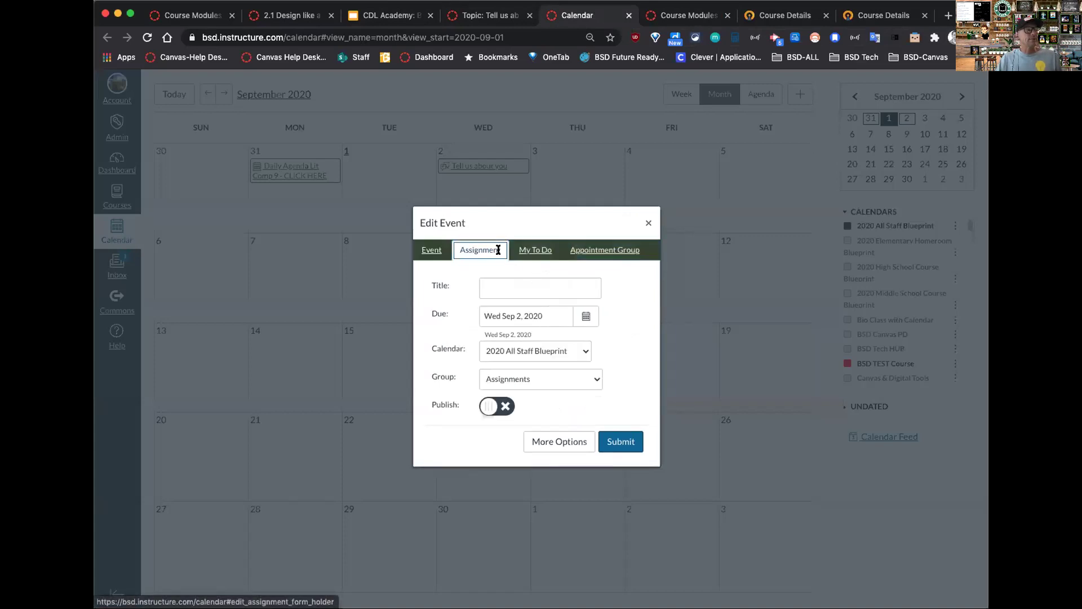
left_click(551, 253)
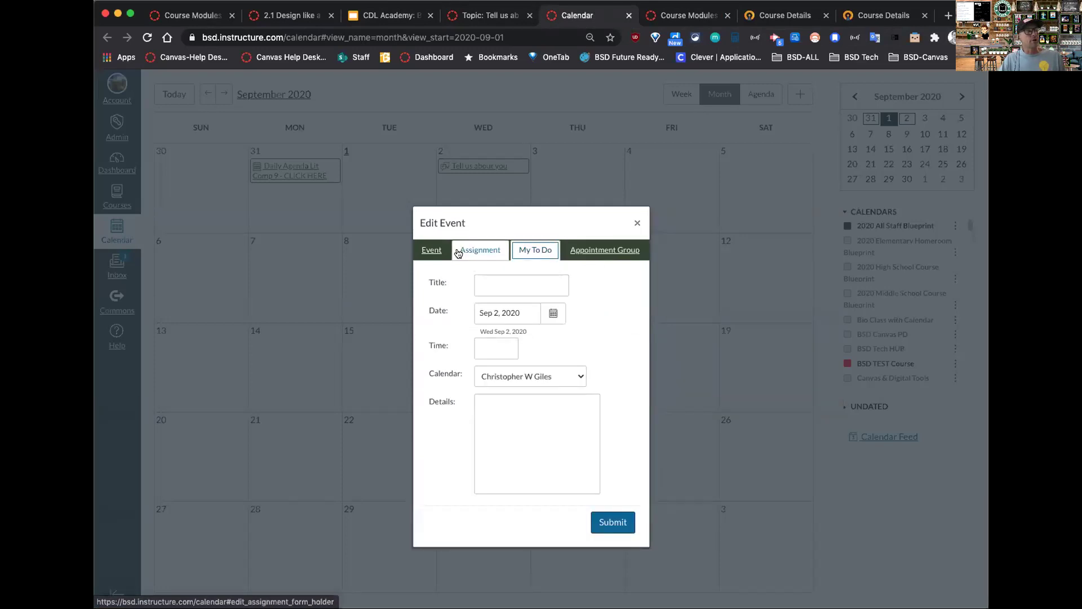
left_click(480, 249)
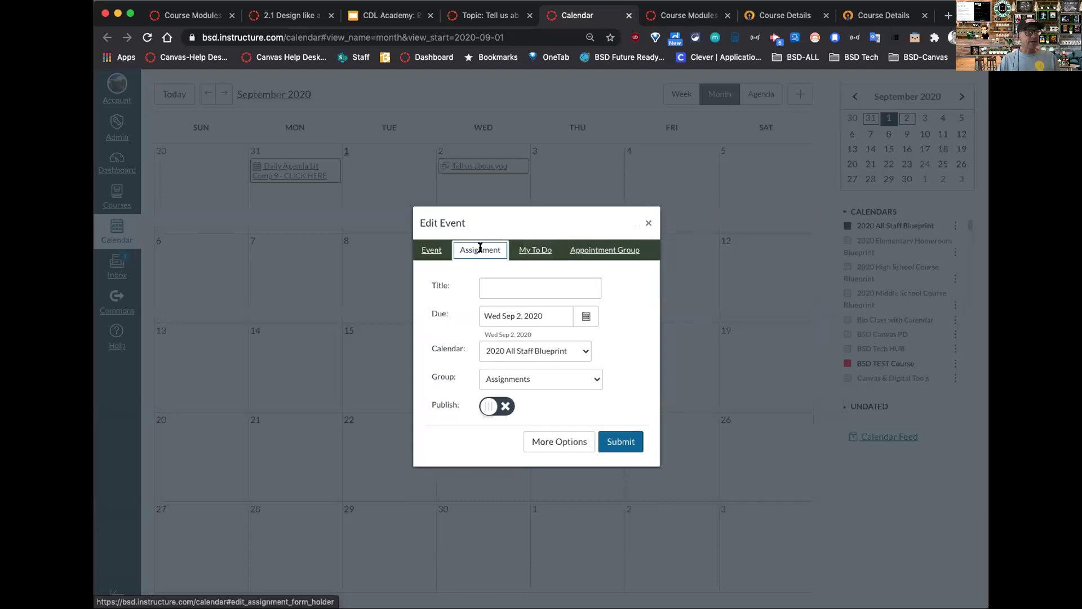
left_click(426, 249)
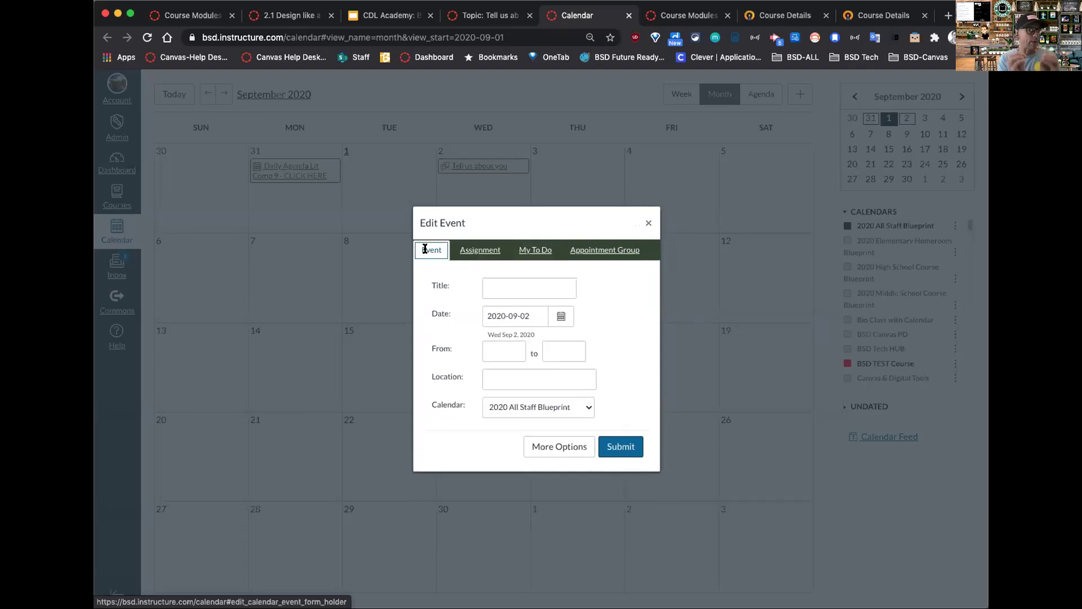
Make the new calendar item an assignment titled "Turn in Cell Essay"
left_click(476, 250)
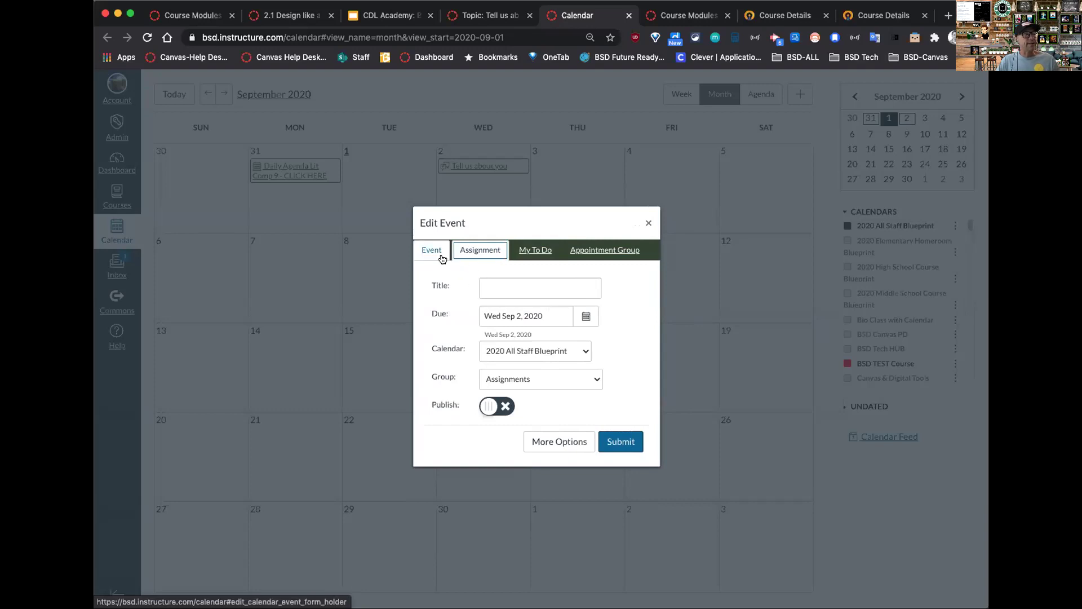
left_click(496, 287)
type("Turn")
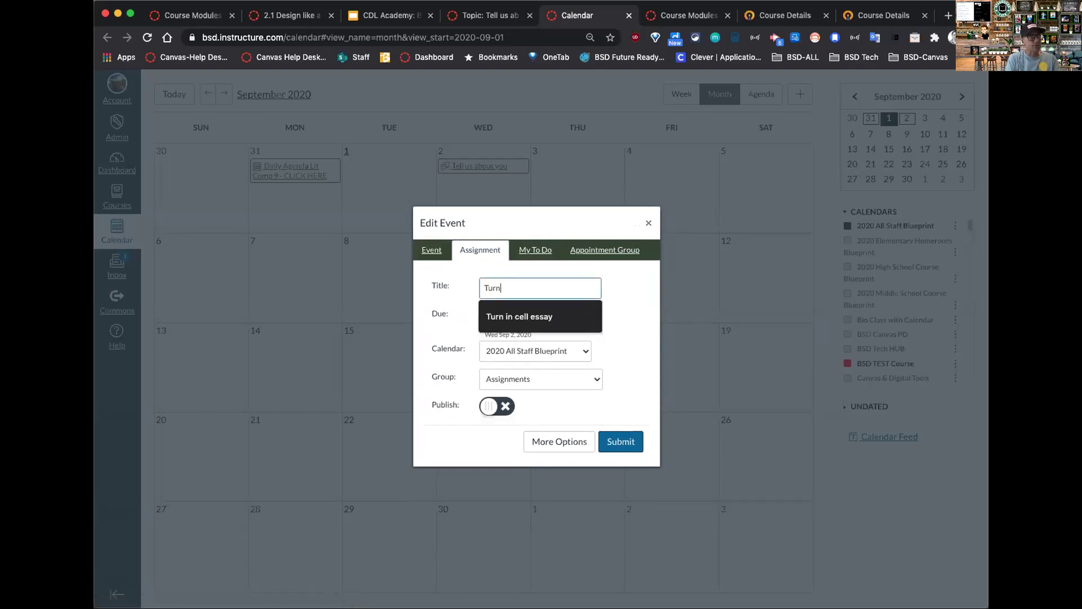
key("BackSpace")
type("n in Cell Essay")
key("Escape")
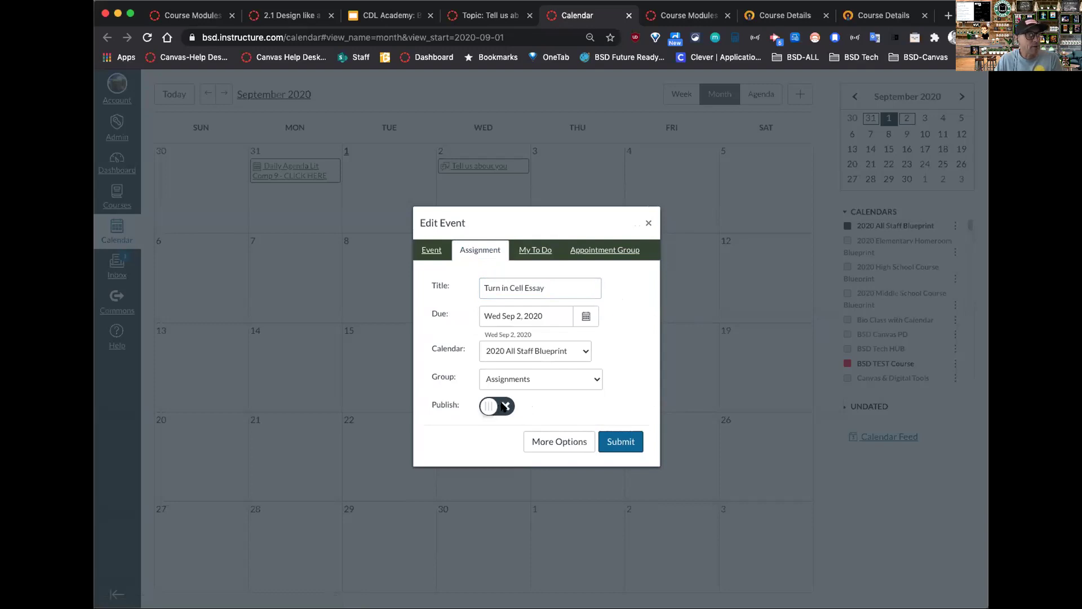
Set the assignment's due date to Thu Sep 3, 2020 and submit it to the calendar
left_click(575, 322)
left_click(565, 375)
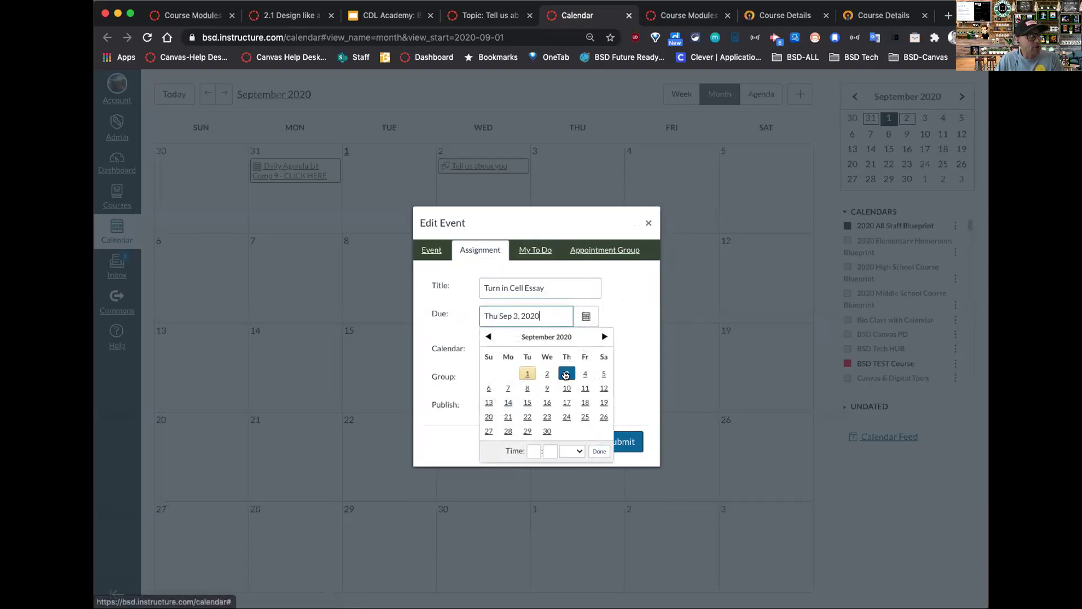
left_click(626, 403)
left_click(617, 441)
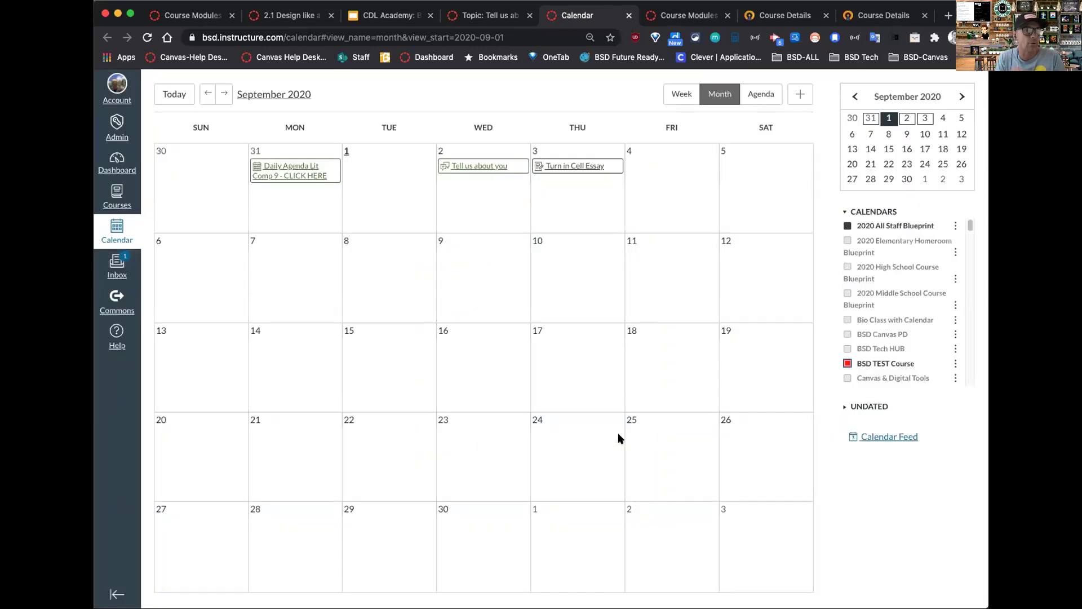
Review the details of the Turn in Cell Essay assignment and the August 31 Daily Agenda Lit Comp 9 entry, closing each
left_click(578, 168)
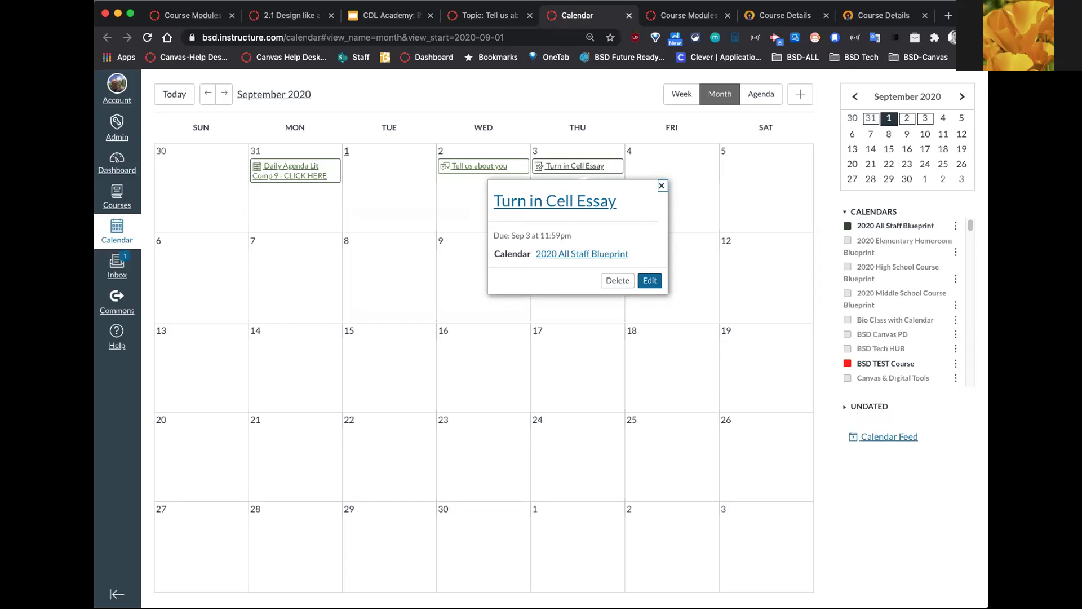
left_click(662, 186)
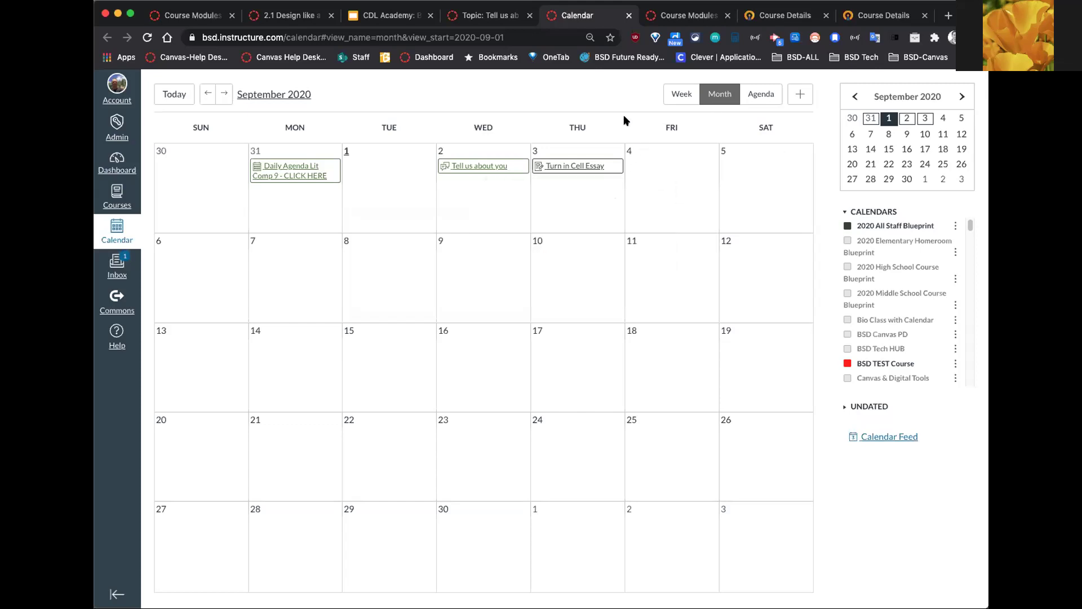
left_click(313, 180)
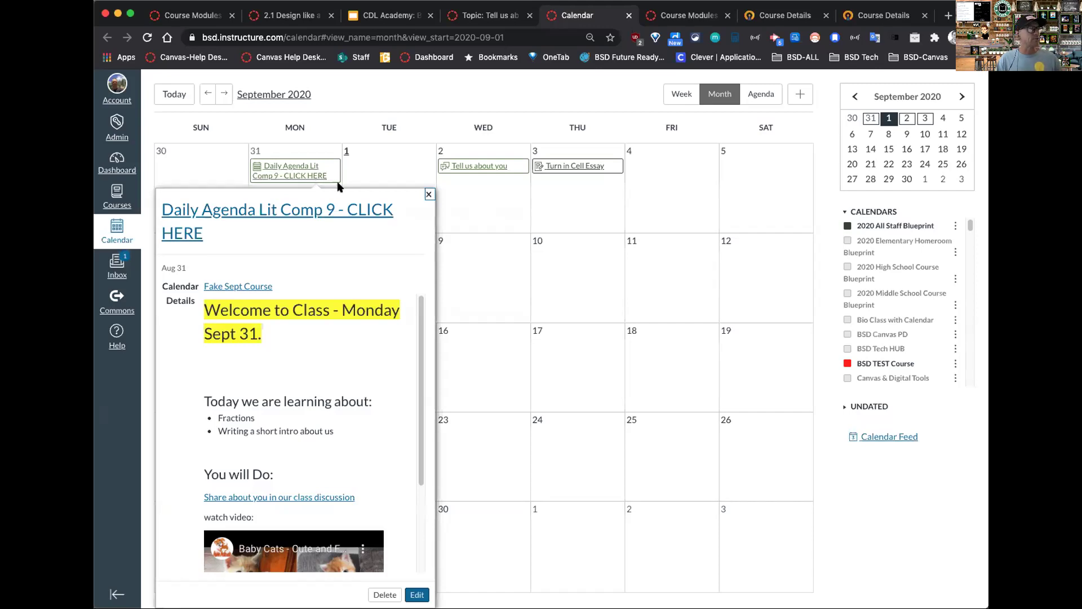
left_click(371, 164)
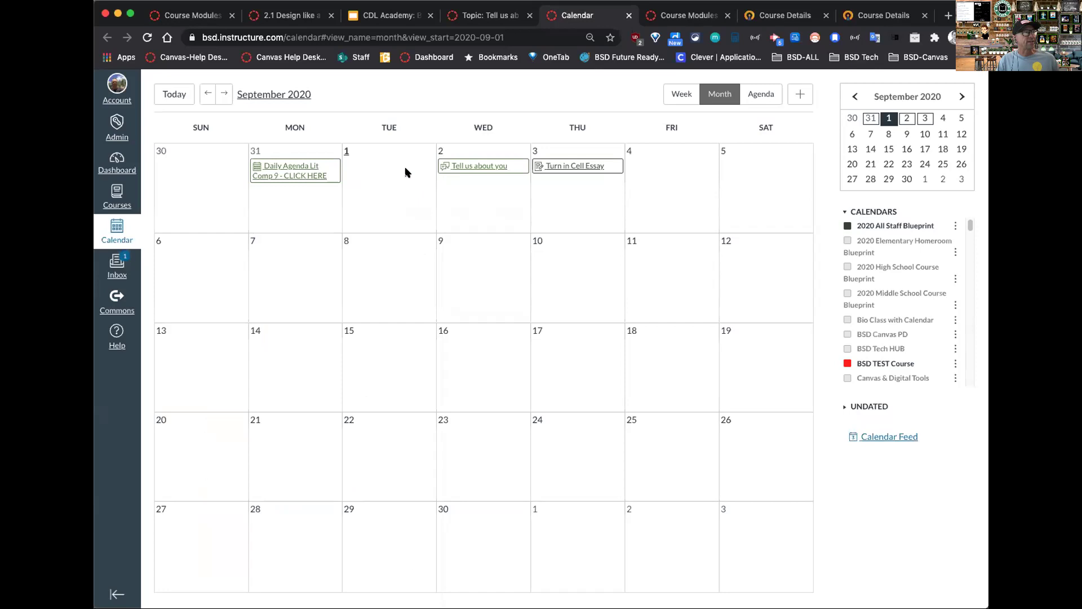
Start a new event on September 1 titled "Daily Agenda - Math CICK HERE FOR MORE"
left_click(375, 171)
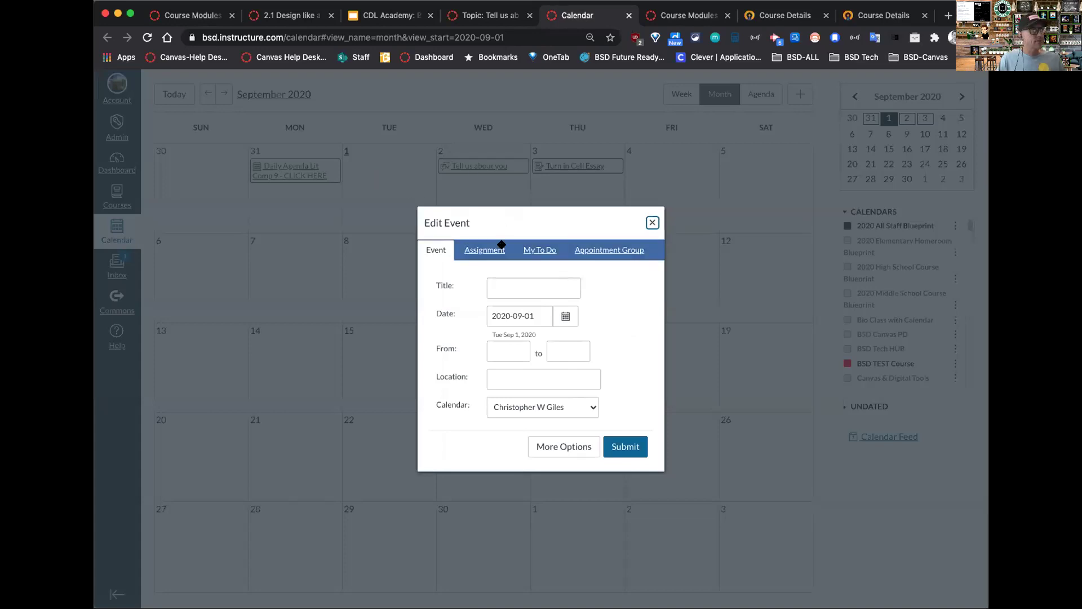
left_click(433, 250)
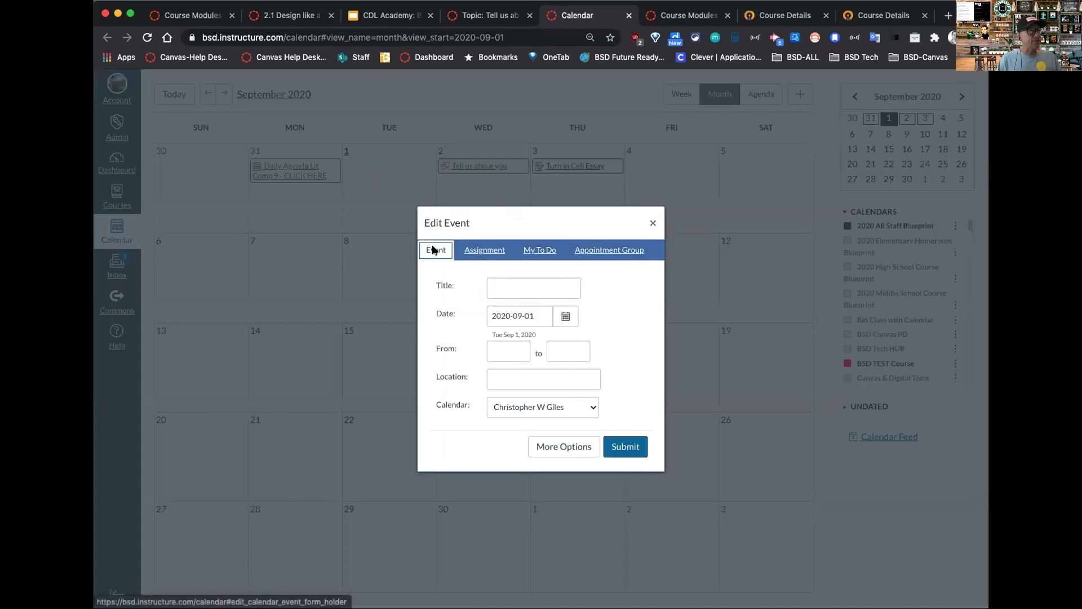
left_click(518, 295)
type("Daily Agenda")
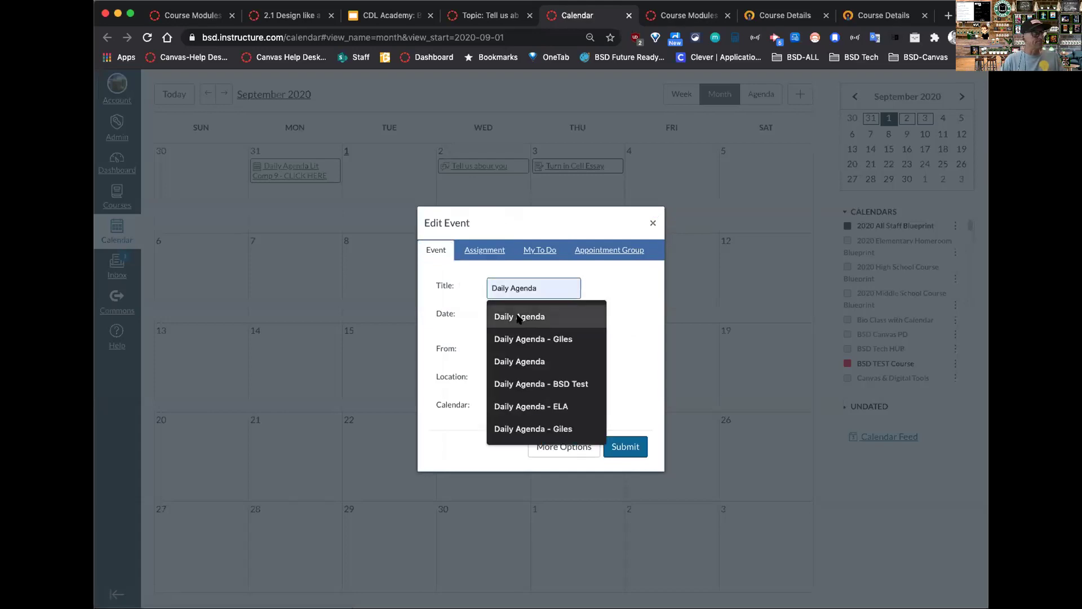
left_click(519, 316)
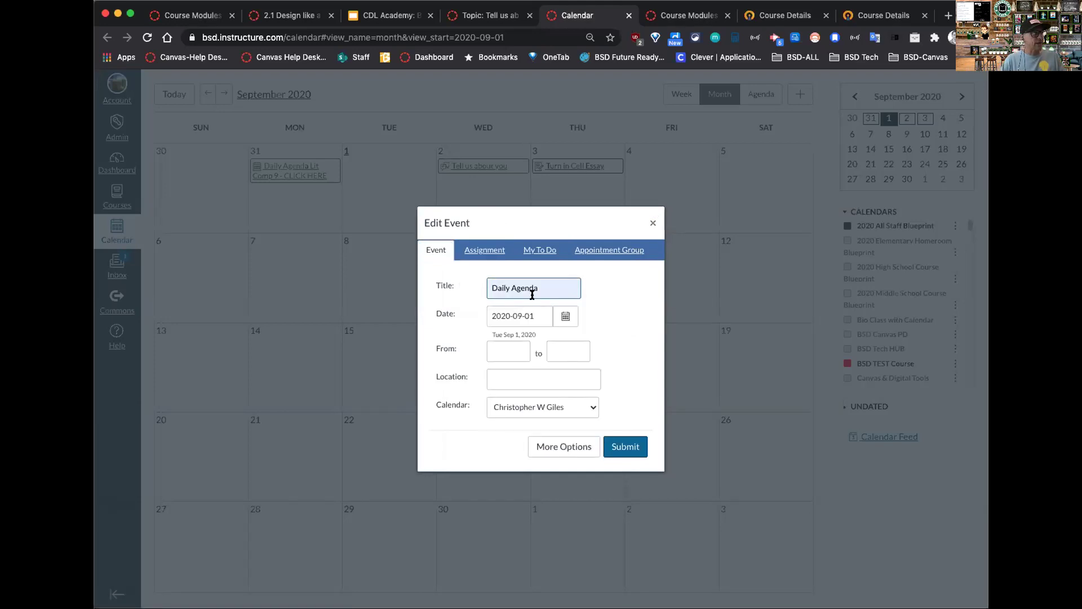
type("- Math C")
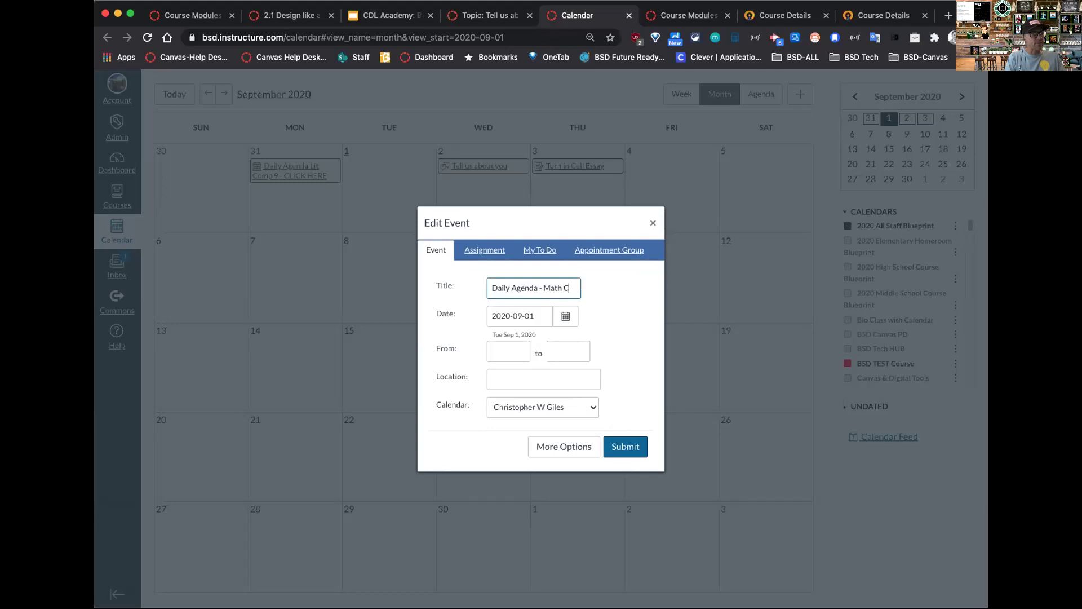
type("ICK HERE")
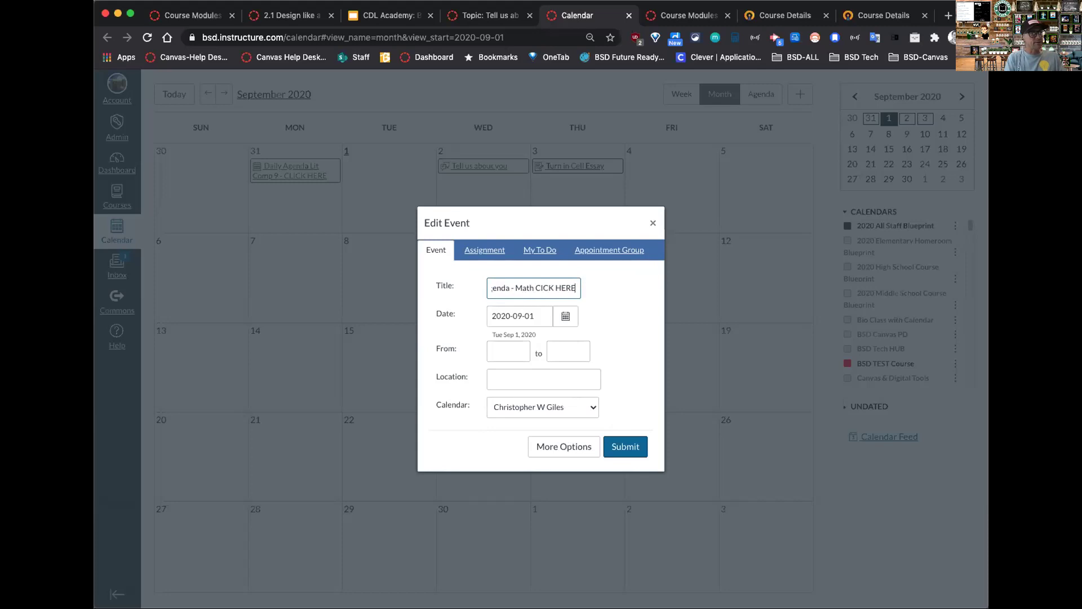
type(" FOR MORE")
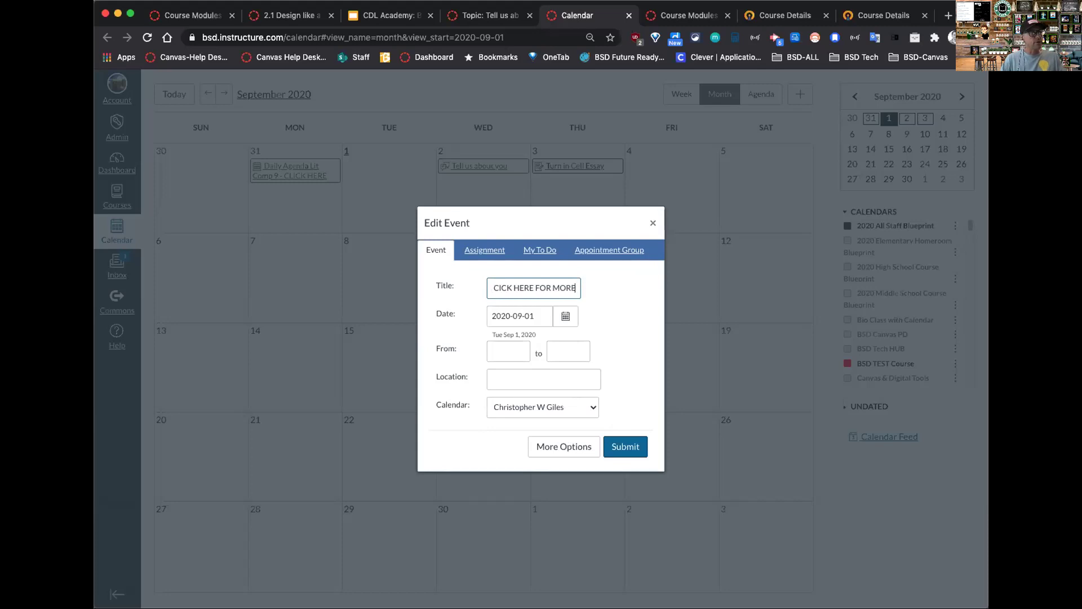
Assign the September 1 event to the BSD TEST Course calendar and open its full editing page with more options
left_click(598, 314)
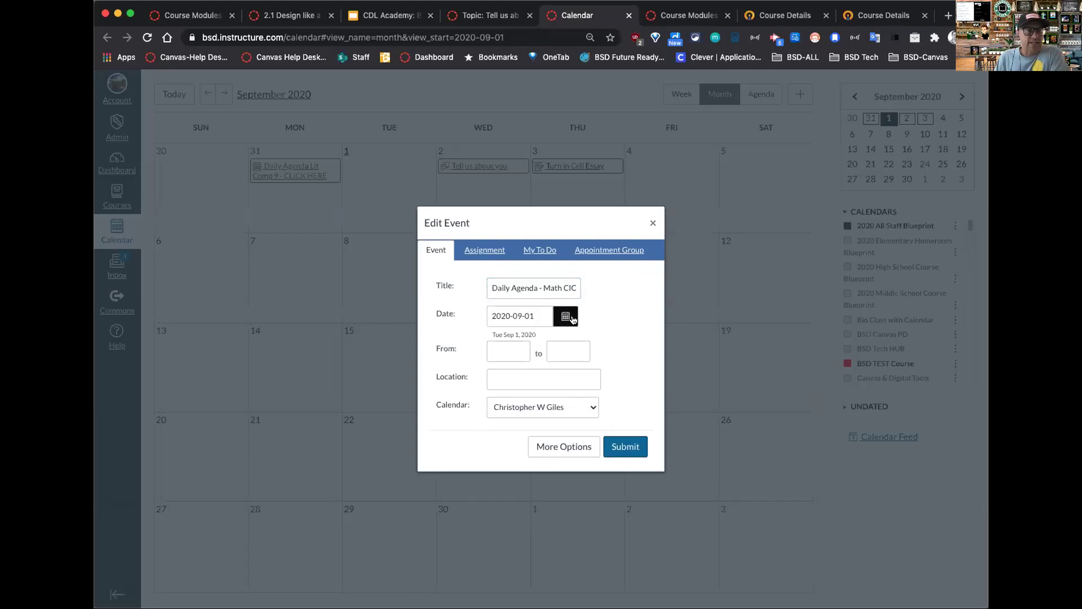
left_click(583, 407)
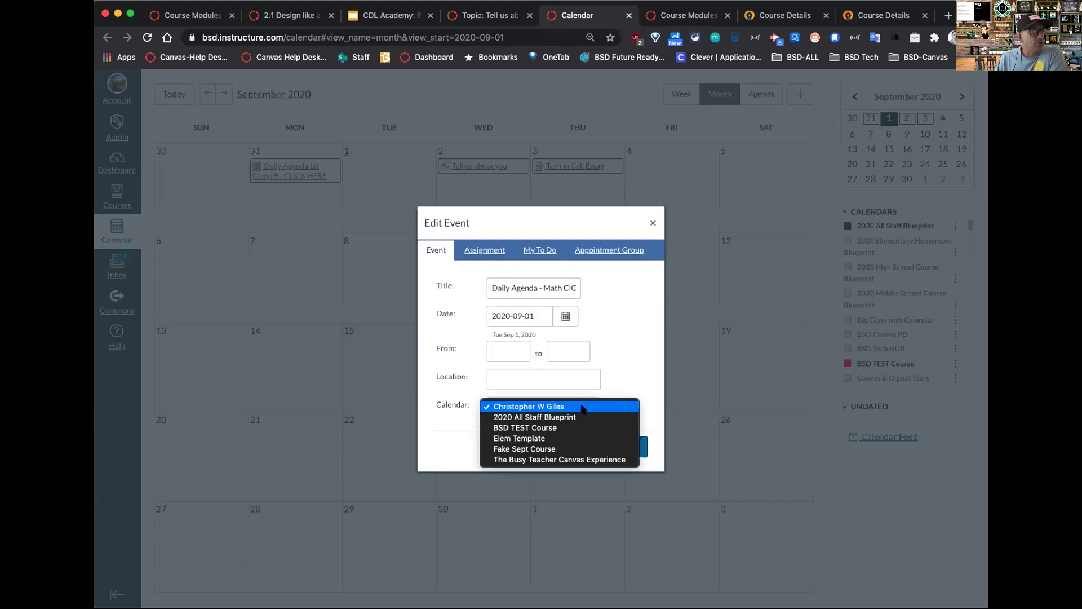
left_click(526, 284)
left_click(550, 404)
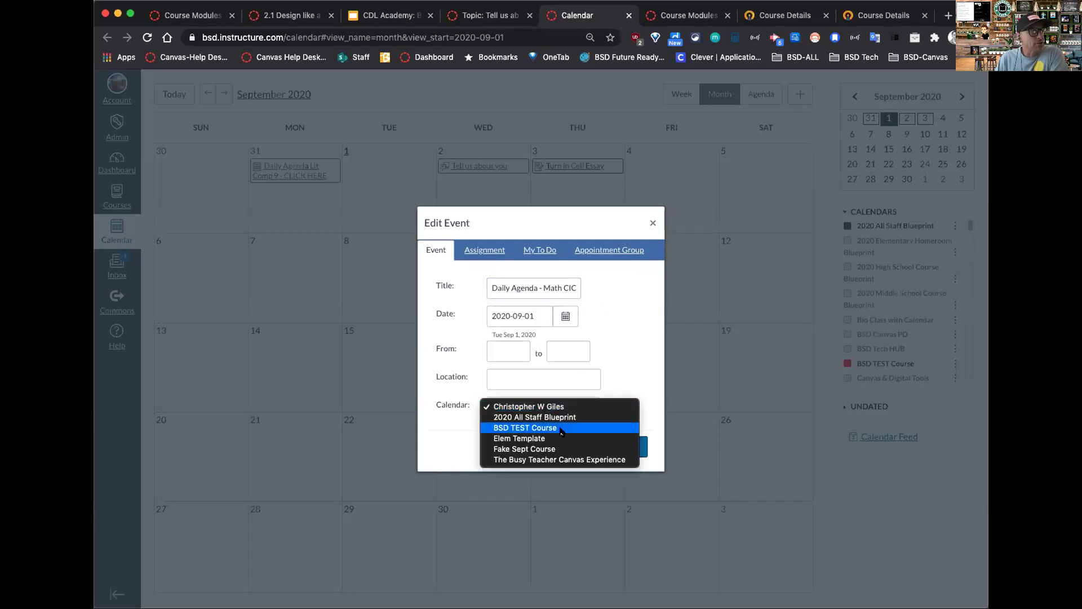
left_click(562, 429)
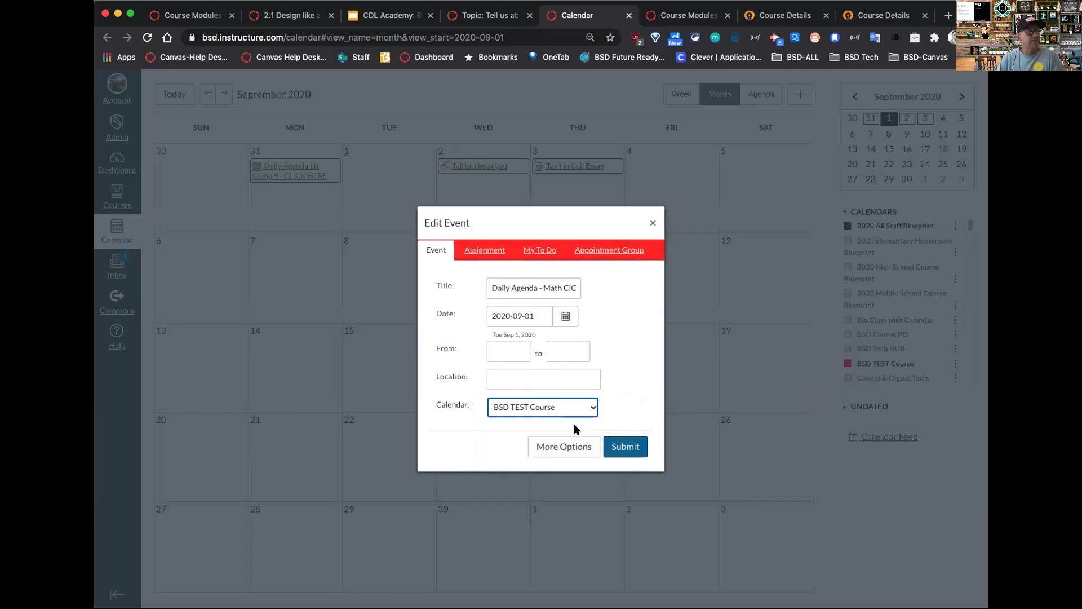
left_click(576, 445)
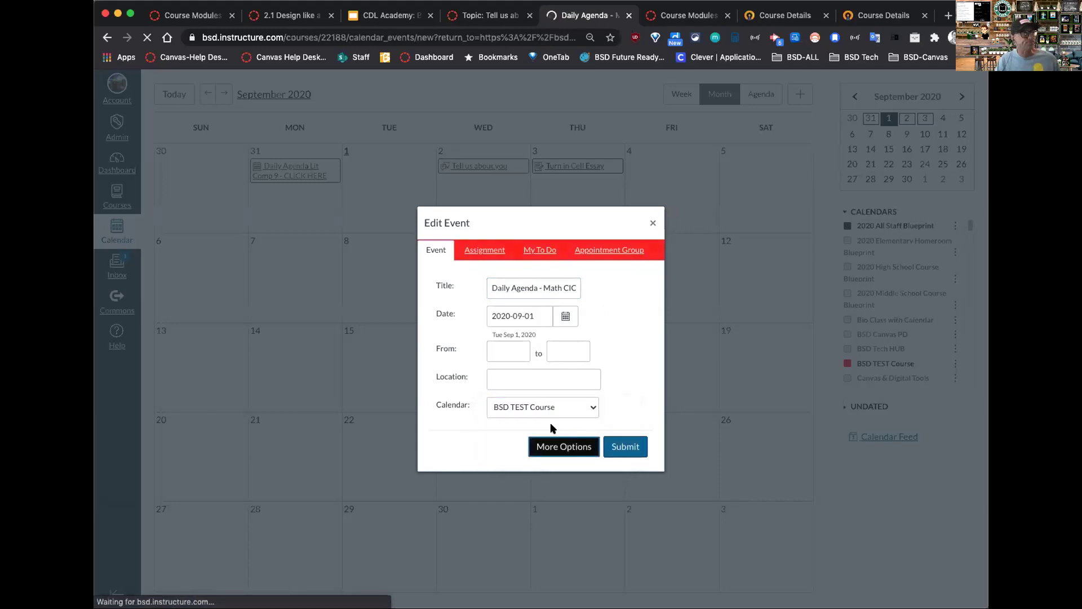
Enter "Daily Agenda for today:" as the first line of the event description
type("Da")
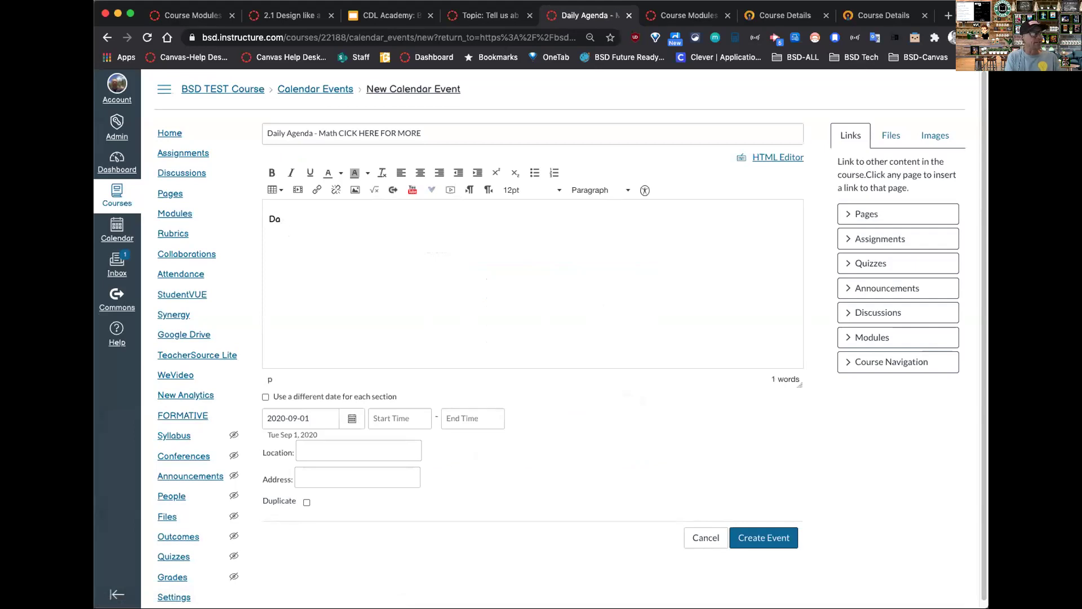
type("ylyAGen")
key("BackSpace")
key("BackSpace")
key("BackSpace")
type("genda for tday")
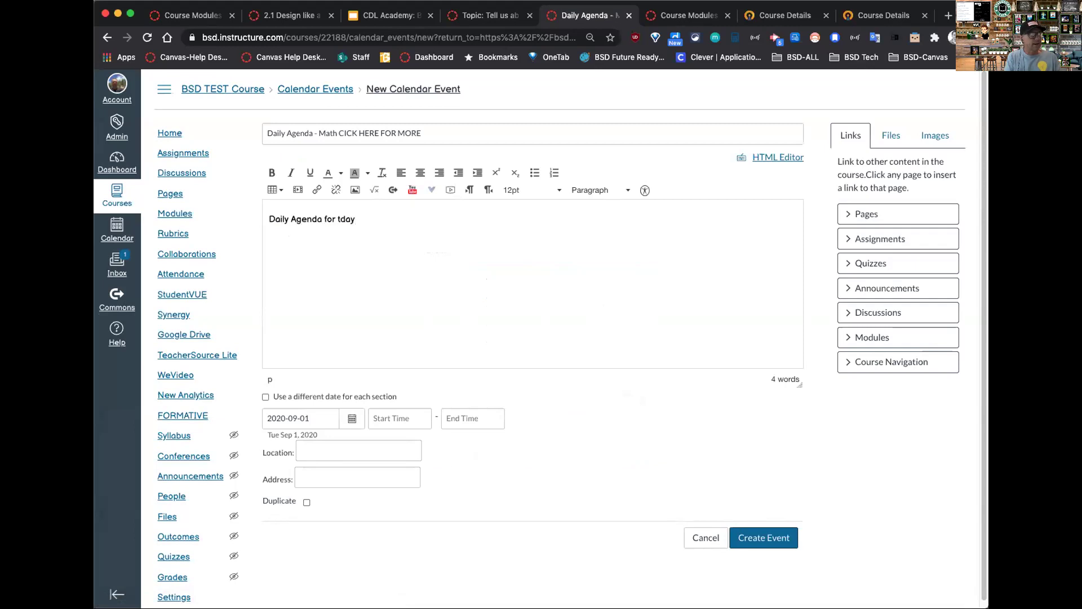
key("BackSpace")
type("y")
key("BackSpace")
type("oday:")
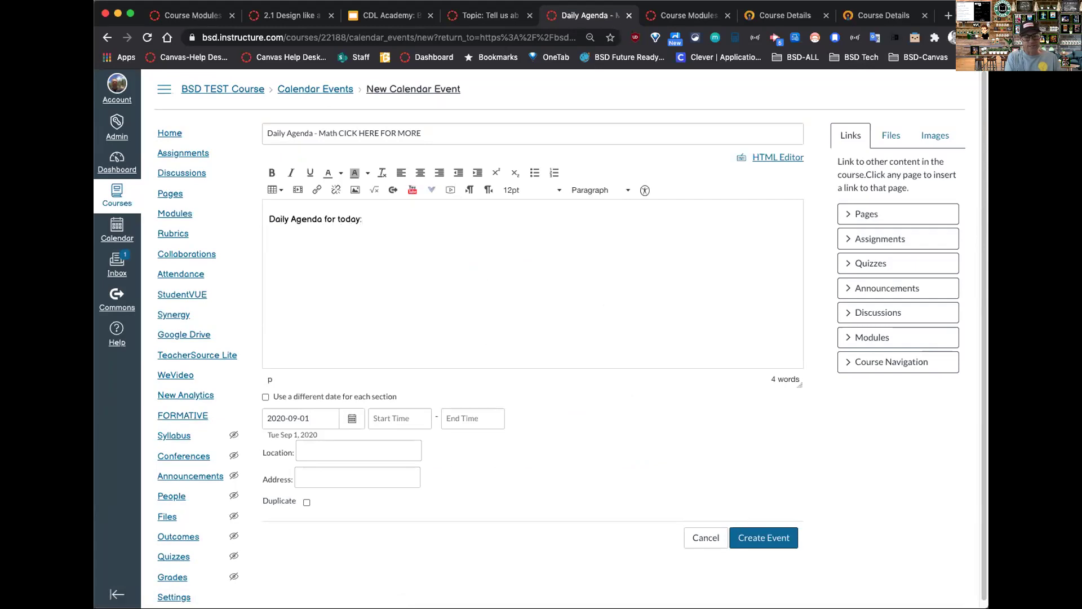
Add the first agenda item, "1 Finish up Fractions", below the opening line of the event description
type(" 1 Fin")
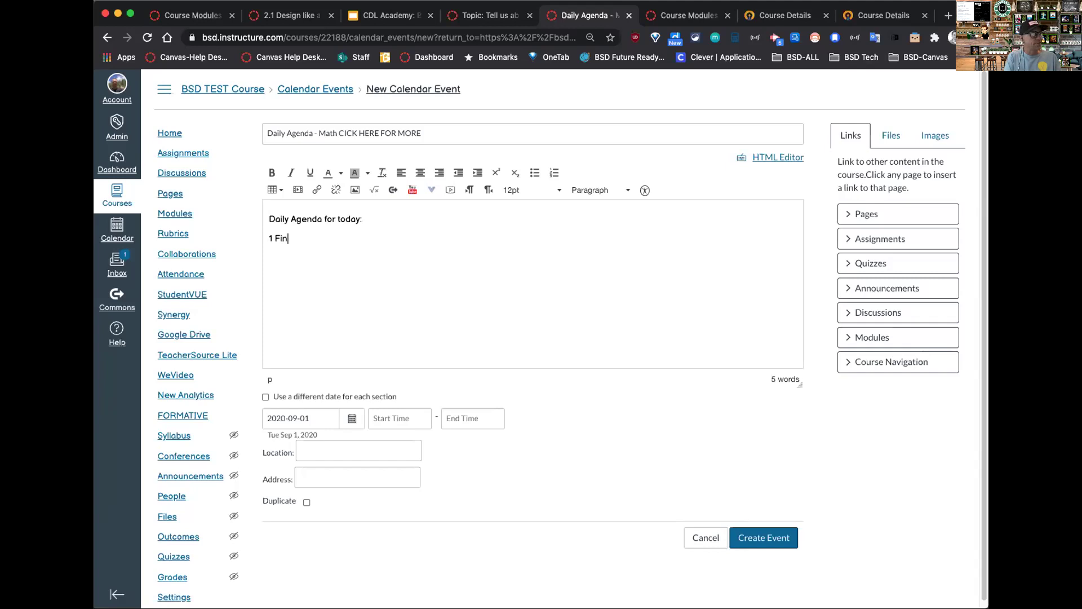
type("ish up Fraction")
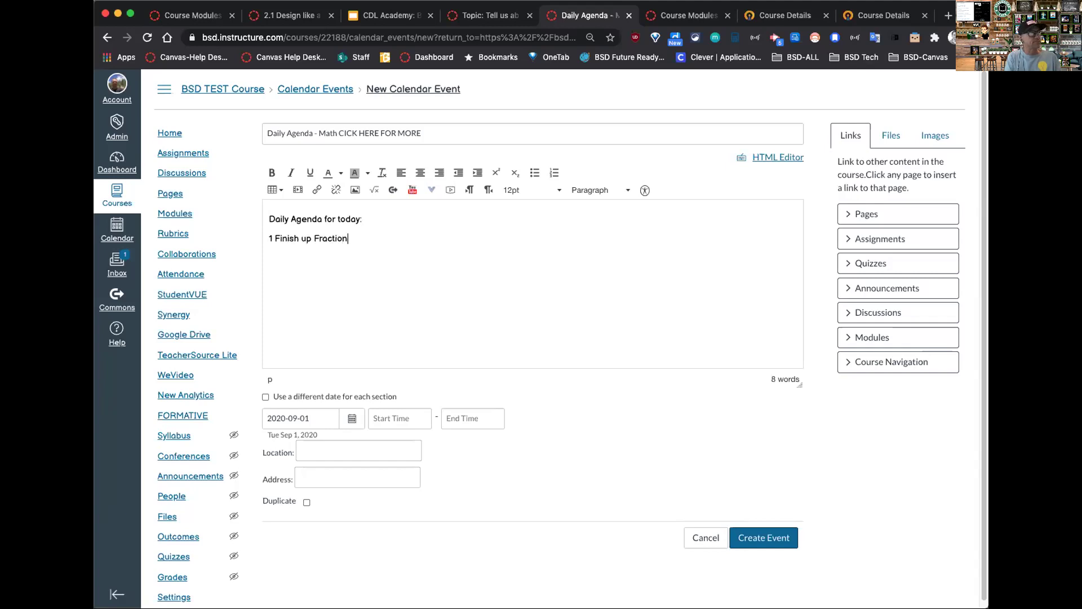
type("s 2 read")
Enter "2 Math discussion on Daily Problem" as the second agenda item and start a new line after it
key("BackSpace")
key("BackSpace")
key("BackSpace")
key("BackSpace")
type("Ci")
type("Mzat")
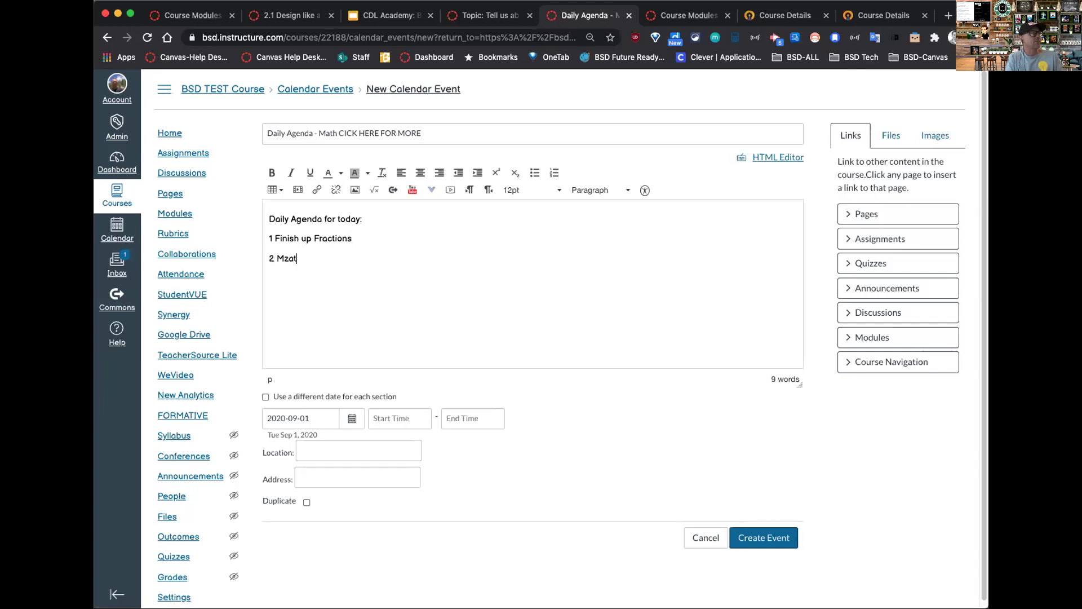
key("BackSpace")
key("BackSpace")
key("BackSpace")
type("ath discussion")
key("BackSpace")
key("BackSpace")
key("BackSpace")
type("o")
key("BackSpace")
type("ion on Dayily Pro")
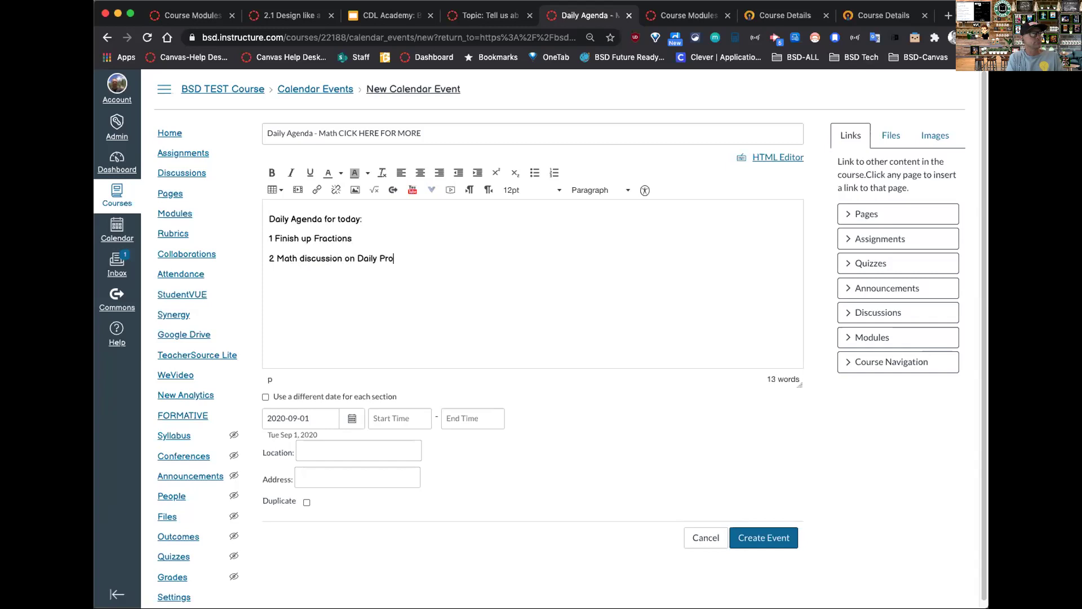
type("blems")
key("BackSpace")
key("Return")
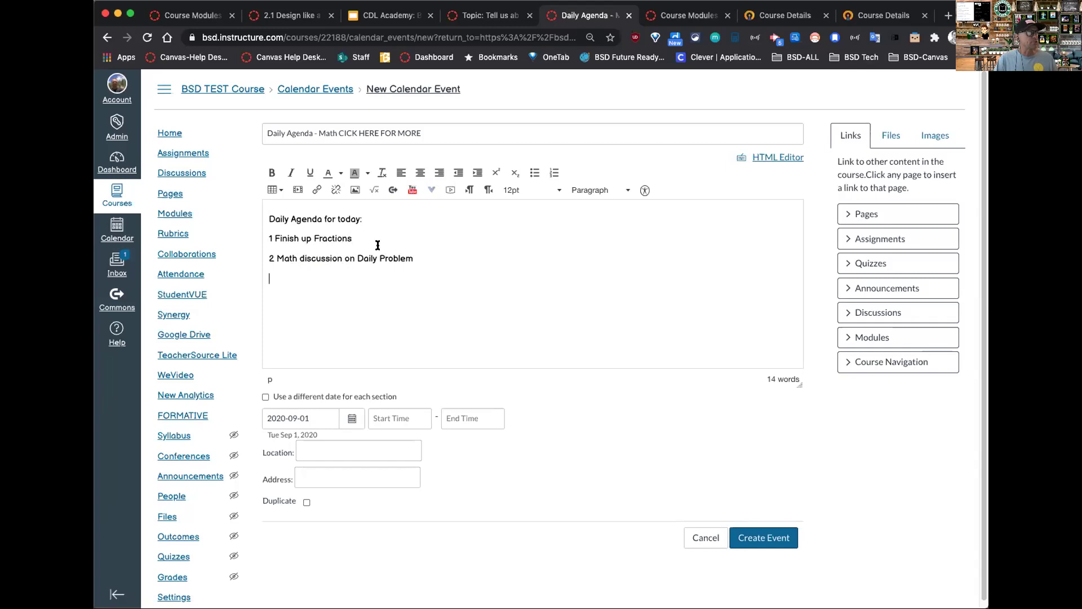
Format the "Daily Agenda for today:" line as Header 2
left_click_drag(389, 219, 264, 219)
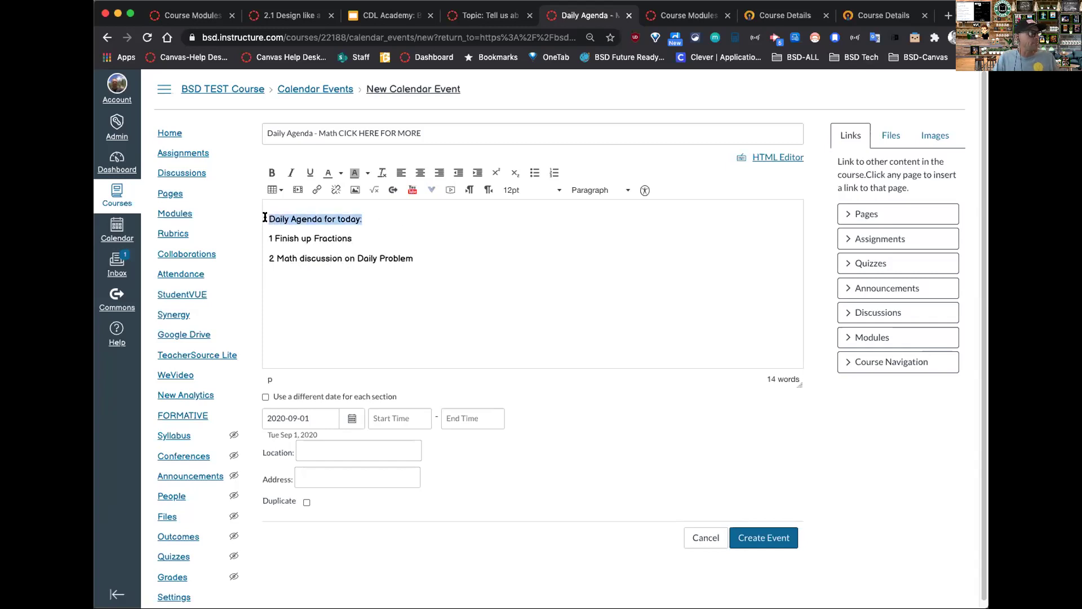
left_click(601, 190)
left_click(598, 232)
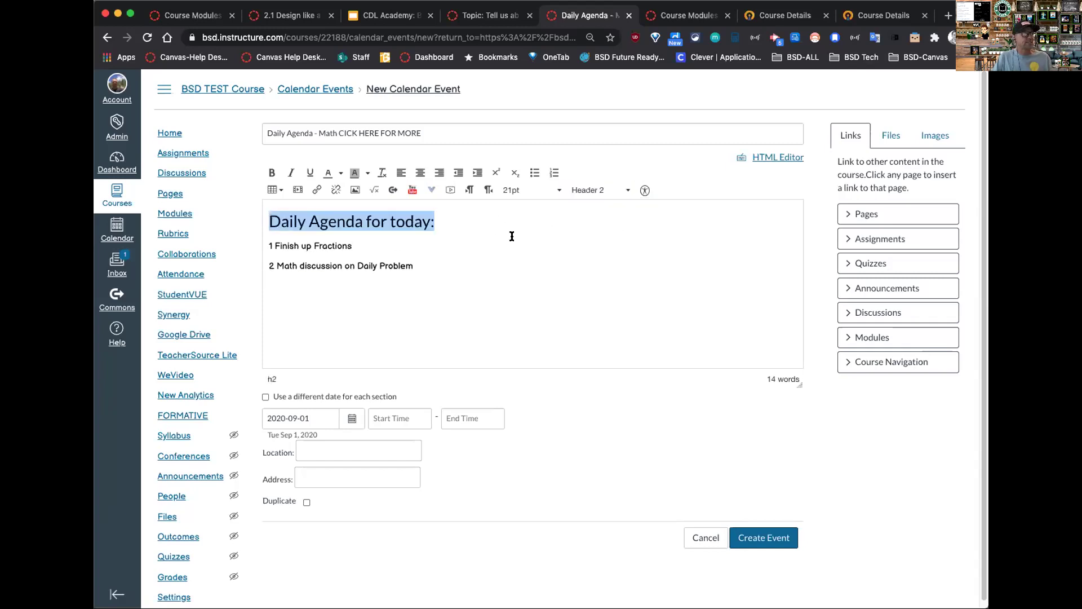
Add the line "Watch short Math video" after a blank line below the agenda items, followed by a new line
left_click(441, 275)
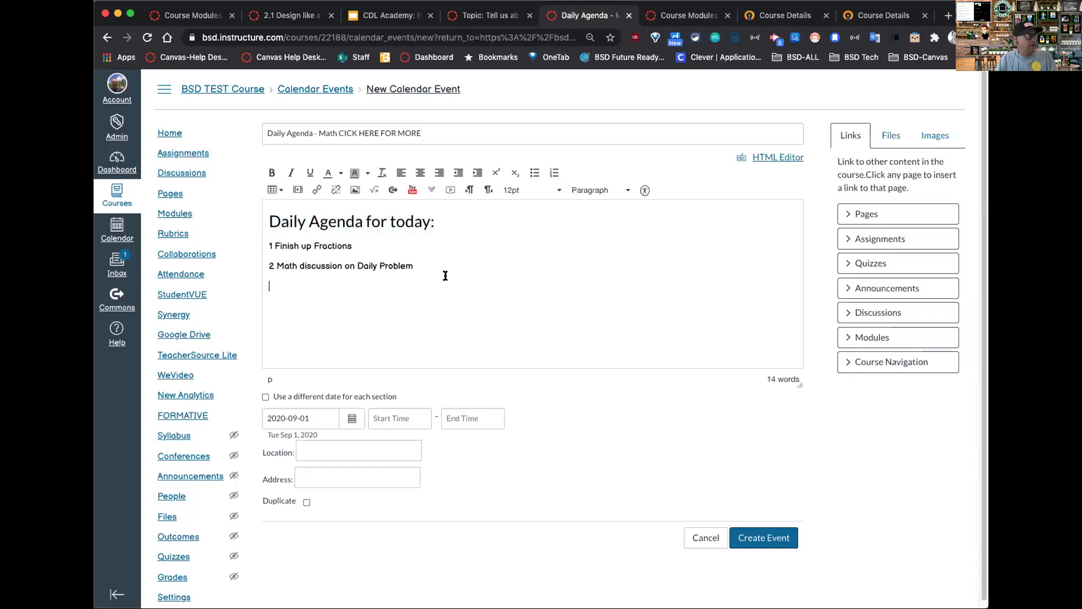
key("Return")
type("Warmup")
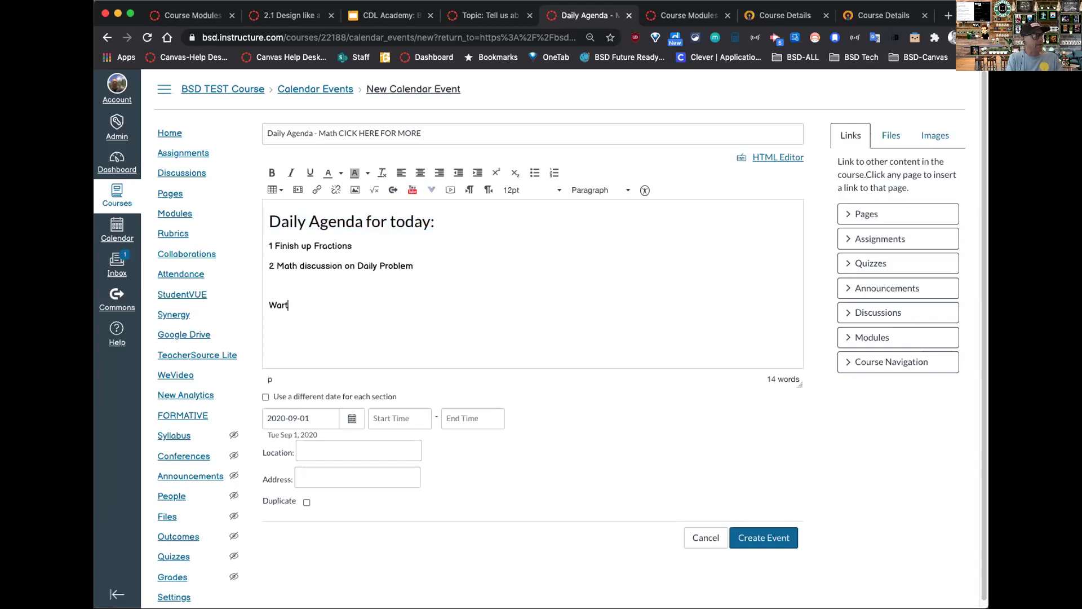
key("BackSpace")
key("BackSpace")
key("BackSpace")
type("t")
key("BackSpace")
key("BackSpace")
type("tcha short ")
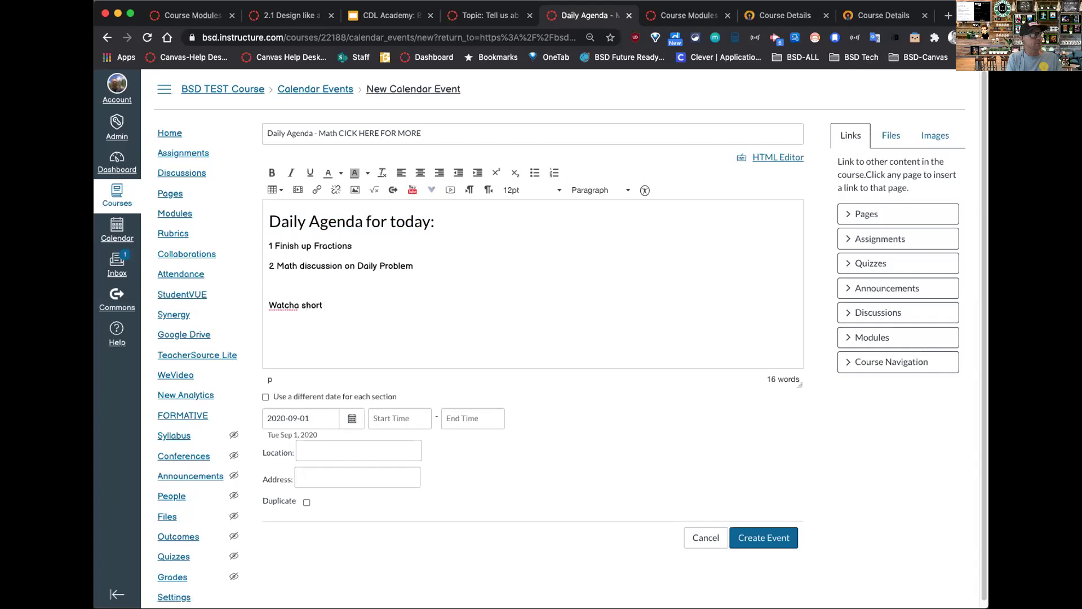
type("Math Vid")
key("BackSpace")
key("BackSpace")
key("BackSpace")
key("BackSpace")
type("video")
left_click(297, 305)
key("BackSpace")
left_click(368, 305)
key("Return")
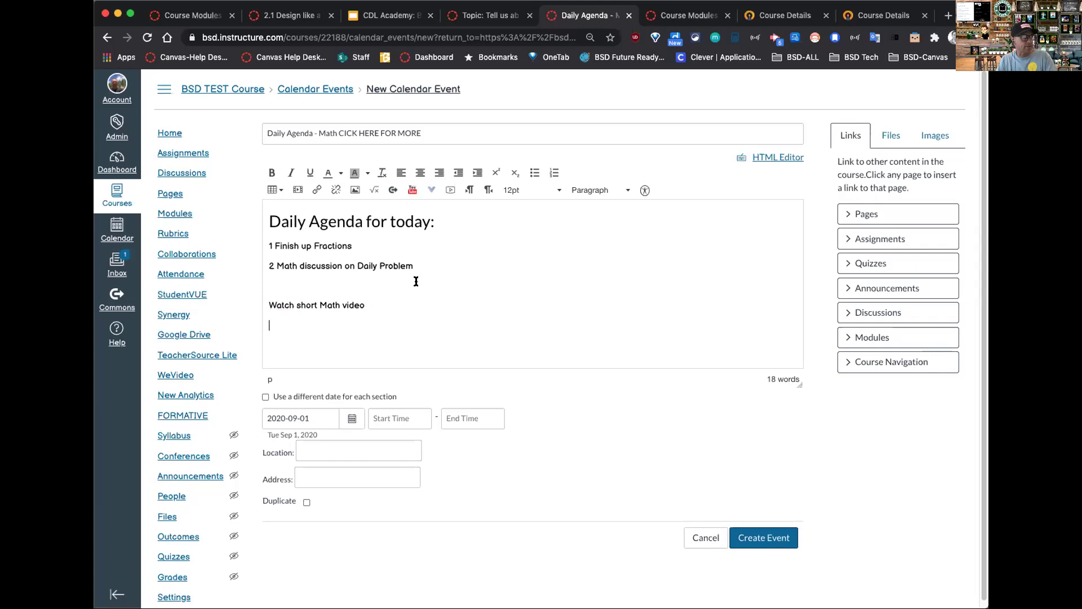
Search YouTube for "fractions" and embed the "Fractions for Kids | Math Learning Video" result below the video line
left_click(413, 190)
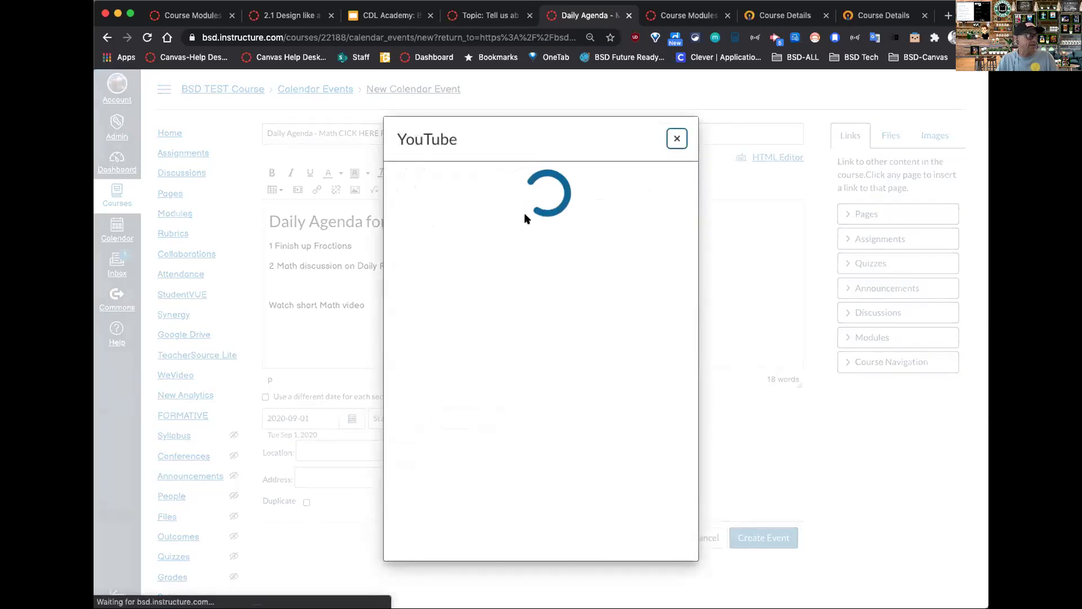
left_click(567, 212)
type("fractions")
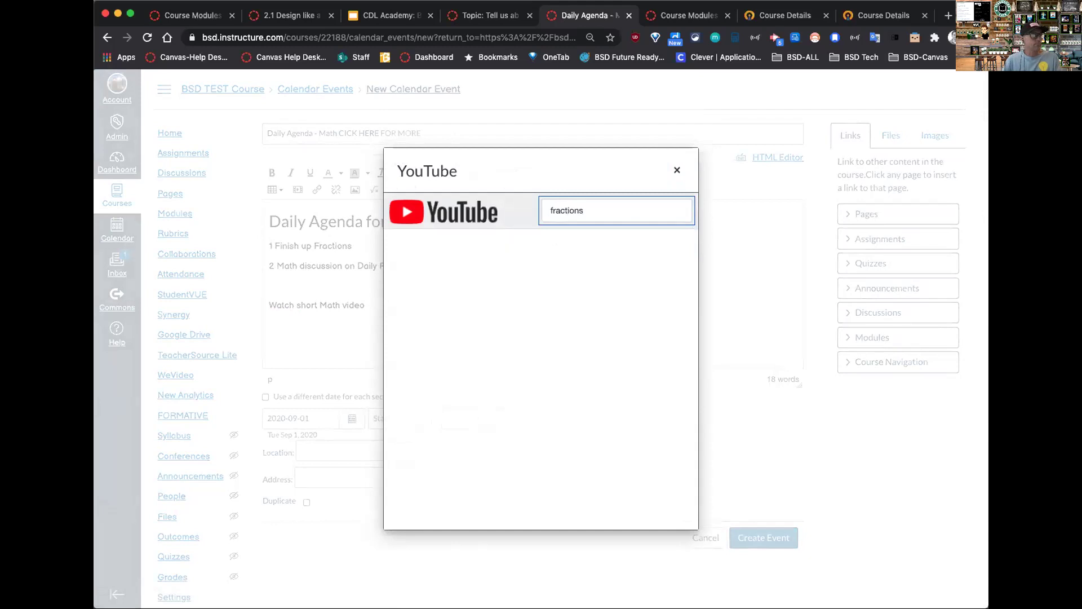
key("Return")
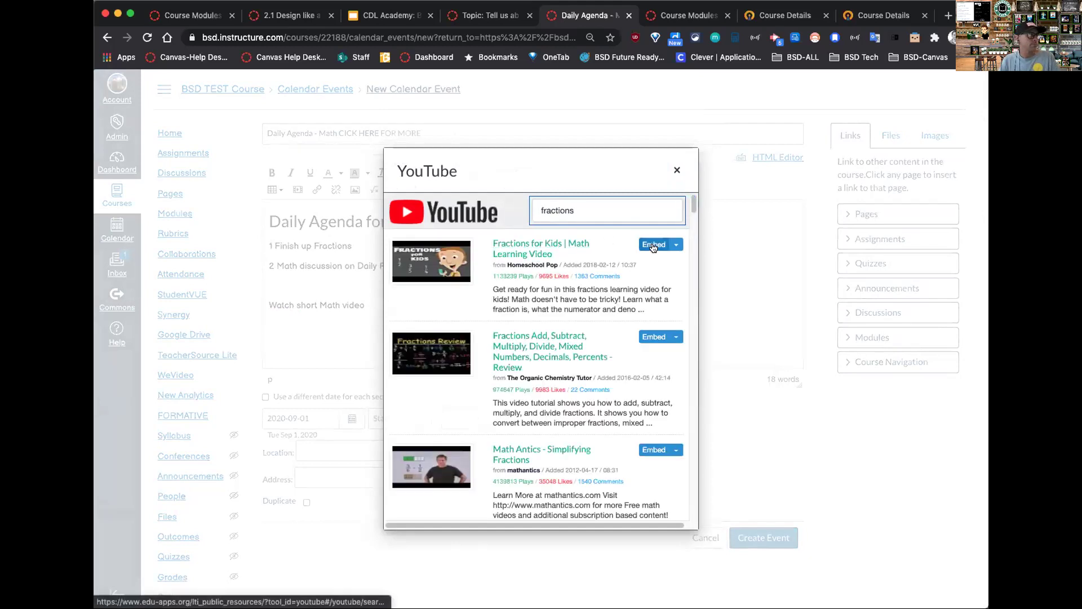
left_click(675, 244)
left_click(662, 276)
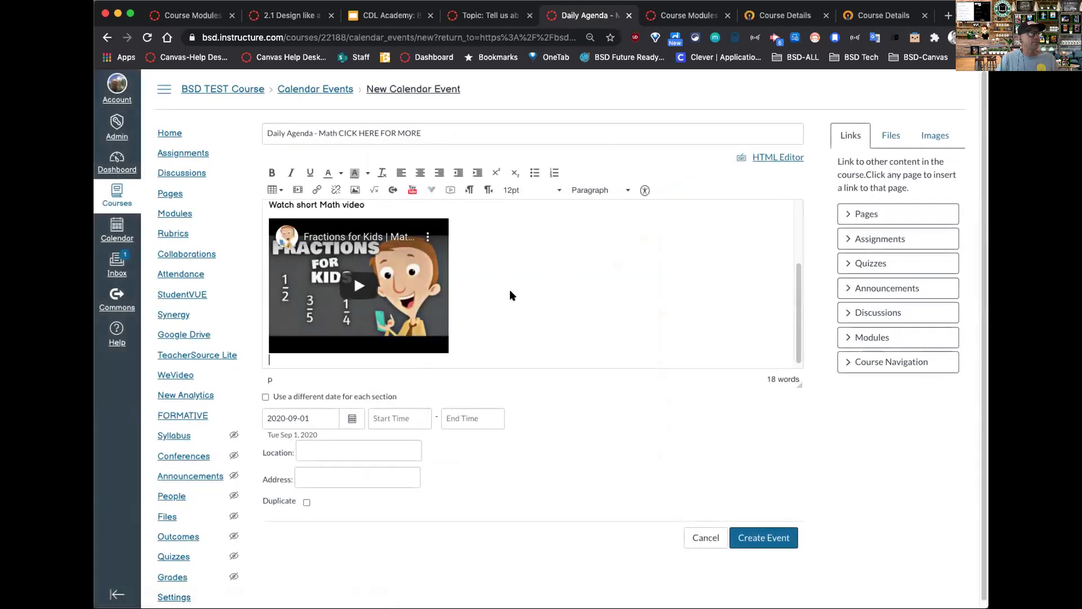
Check the finished agenda description and create the September 1 event
left_click_drag(797, 312, 793, 264)
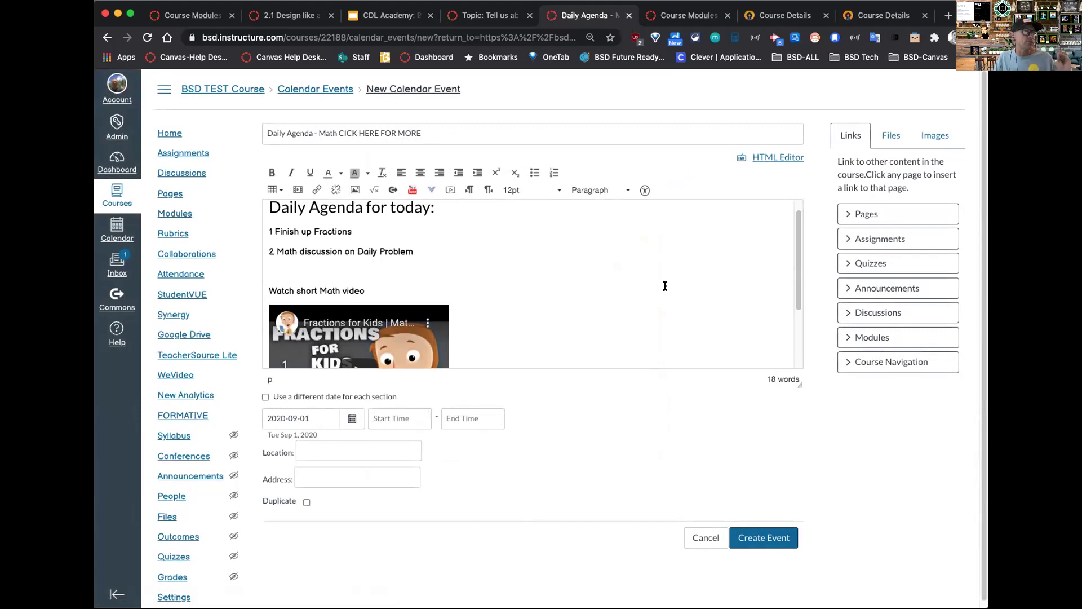
left_click(781, 537)
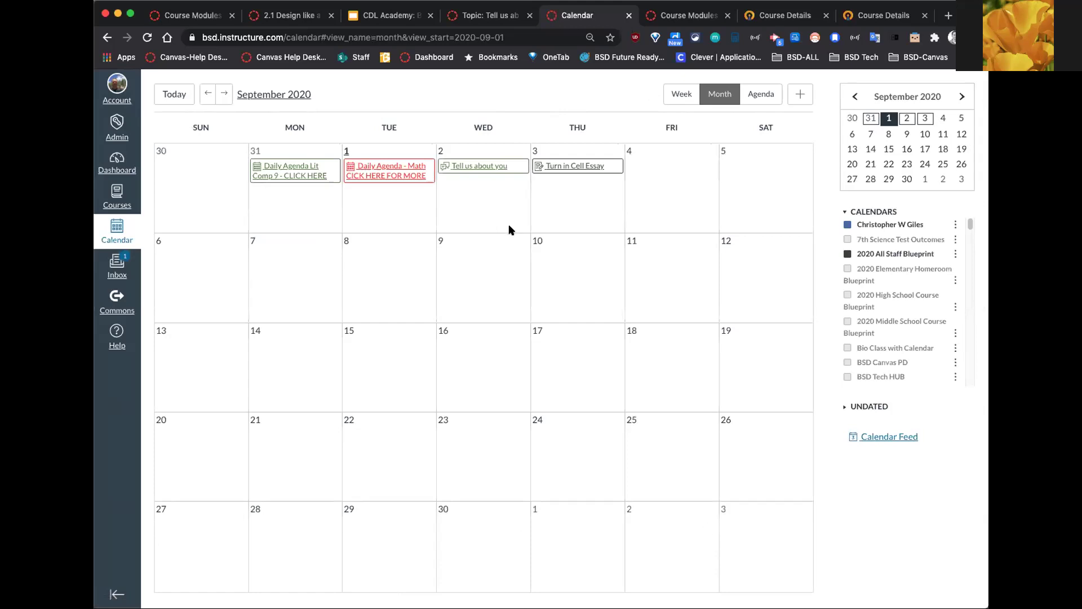
Review the details of the Daily Agenda - Math event, close them, and move the event from September 1 to August 31
left_click(384, 177)
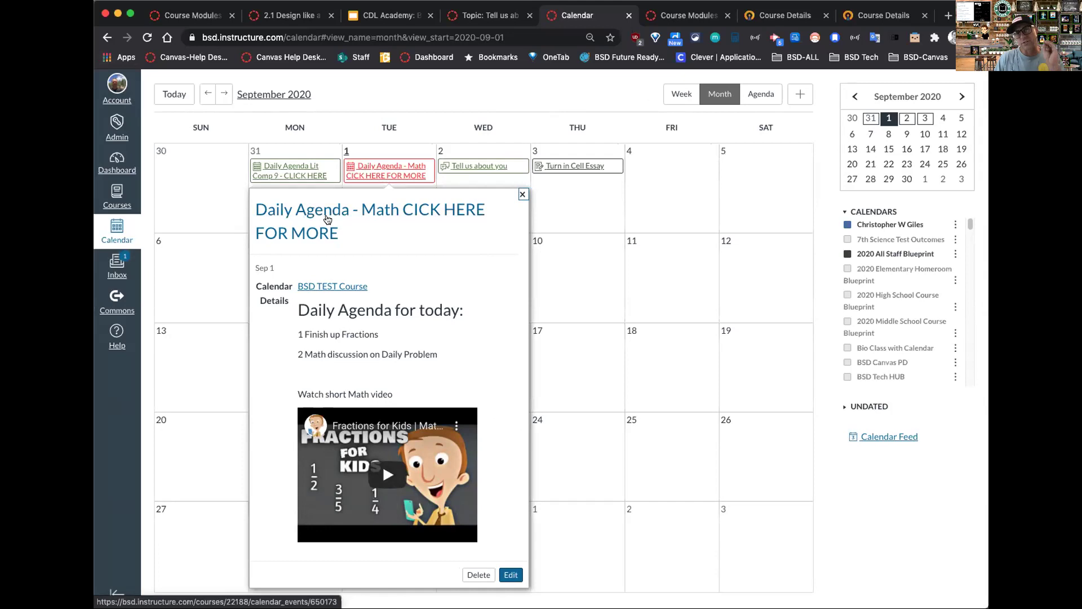
left_click(522, 194)
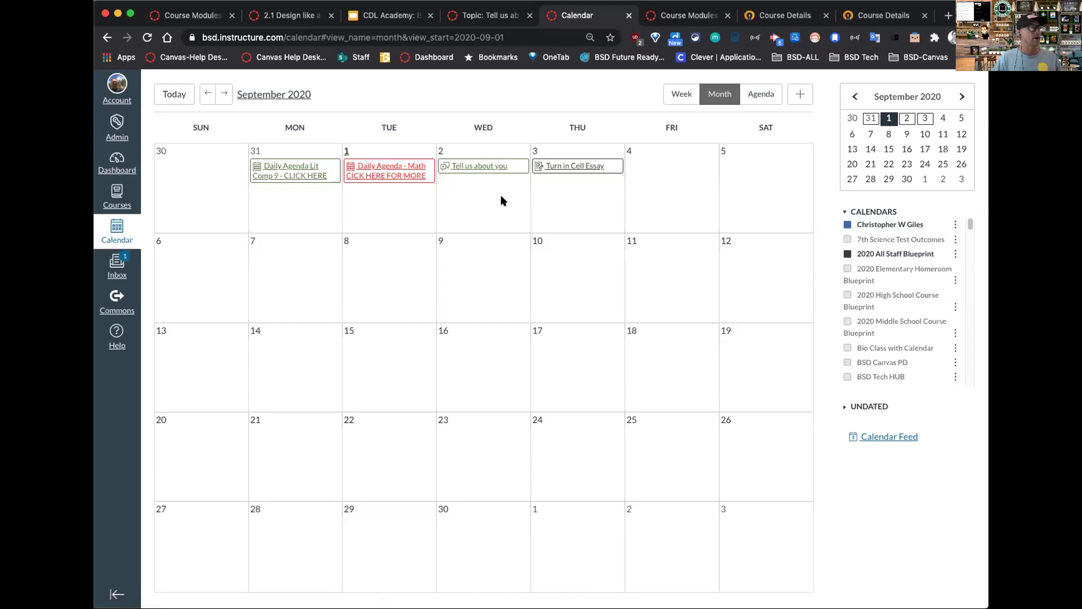
left_click_drag(416, 173, 306, 198)
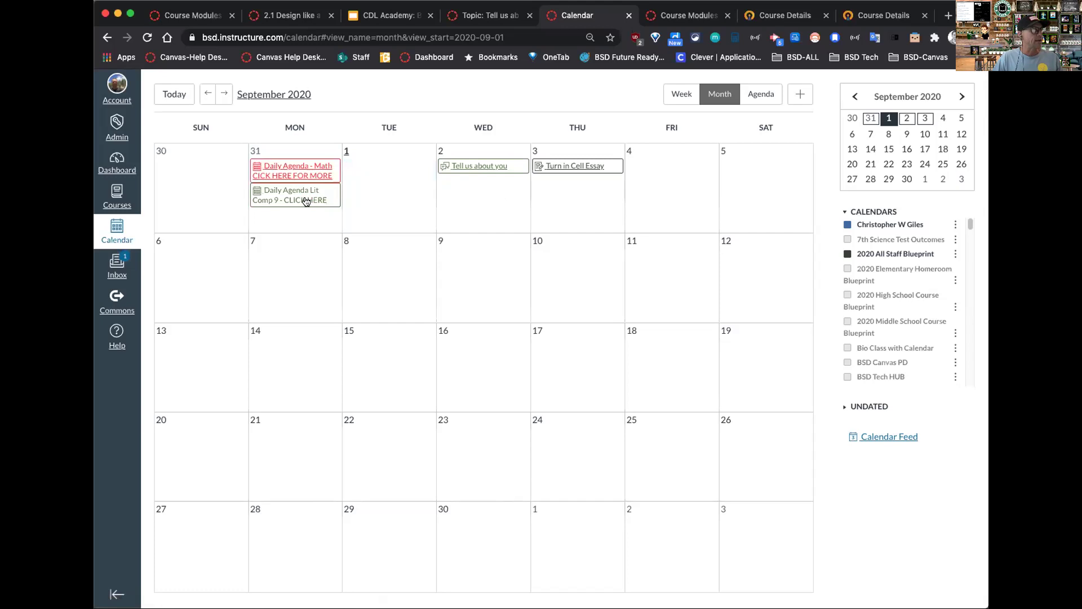
Open the full page of the August 31 Daily Agenda Lit Comp 9 event and pause its welcome video
left_click(307, 198)
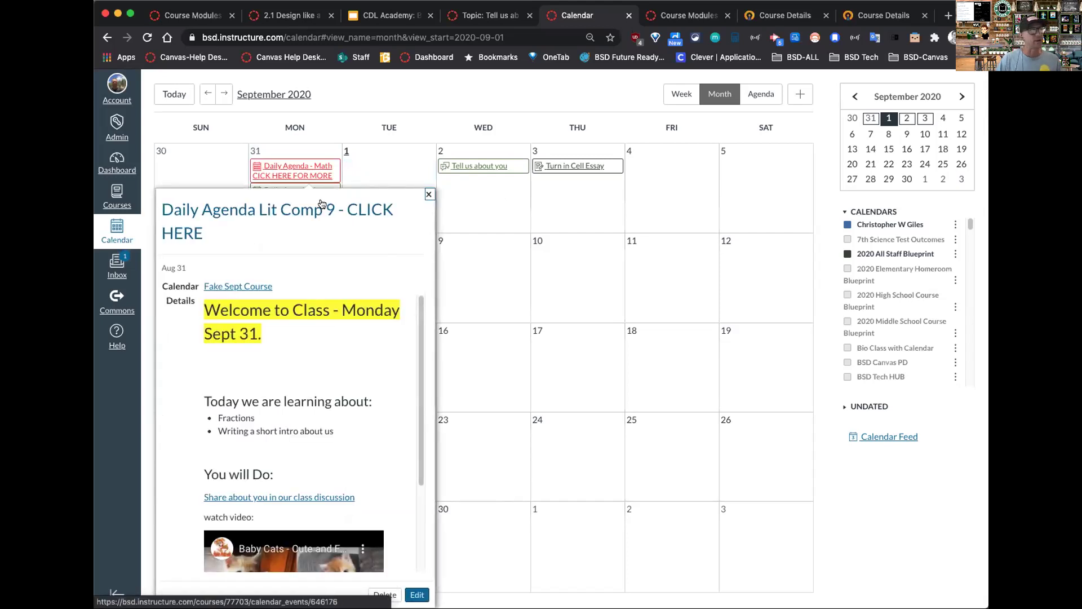
left_click(364, 210)
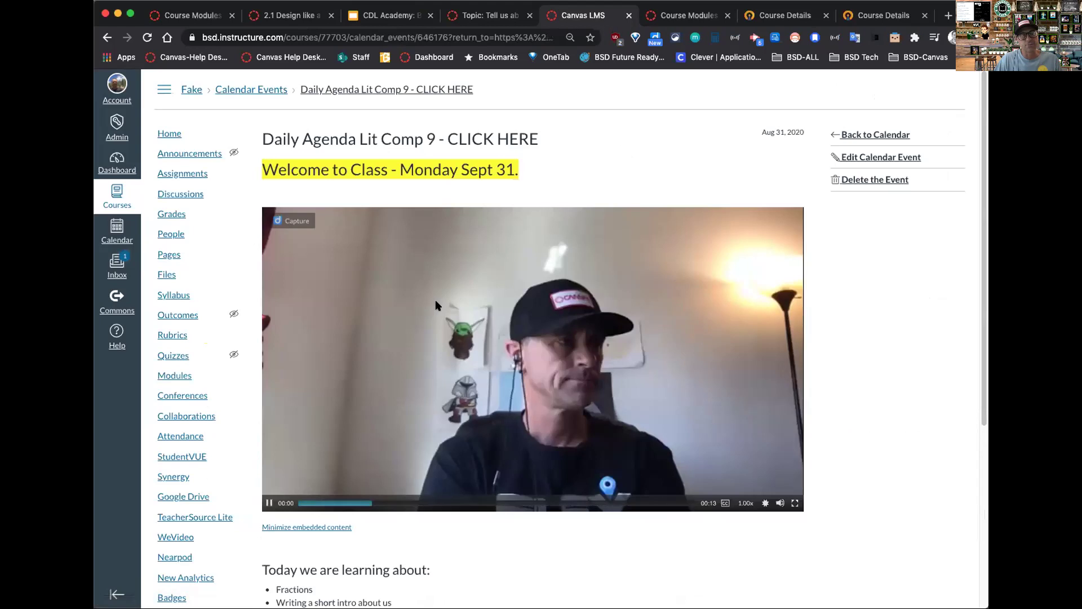
scroll(303, 454, "down", 1)
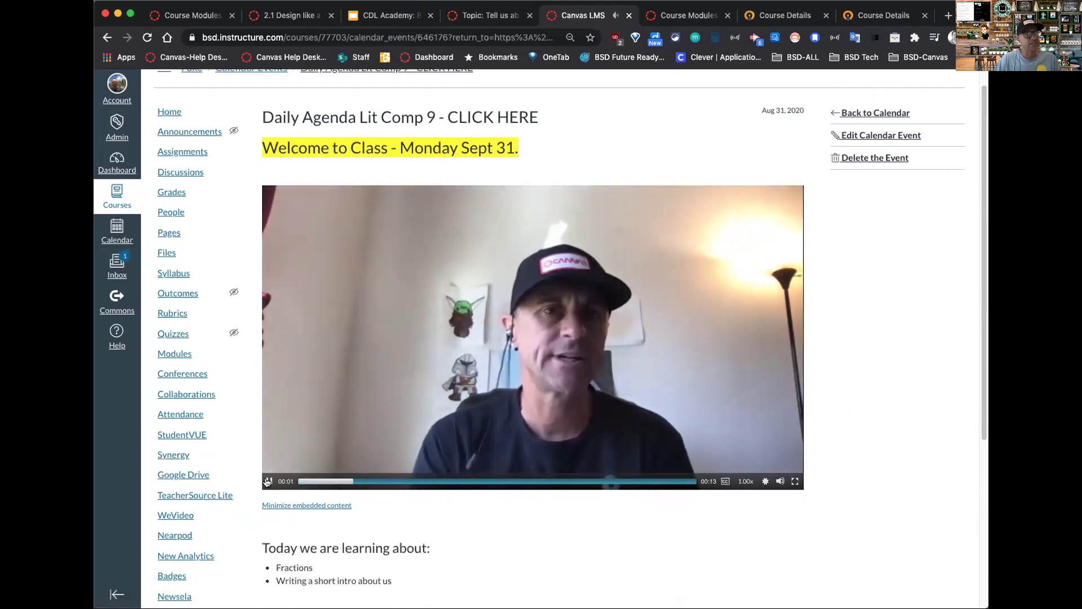
left_click(267, 481)
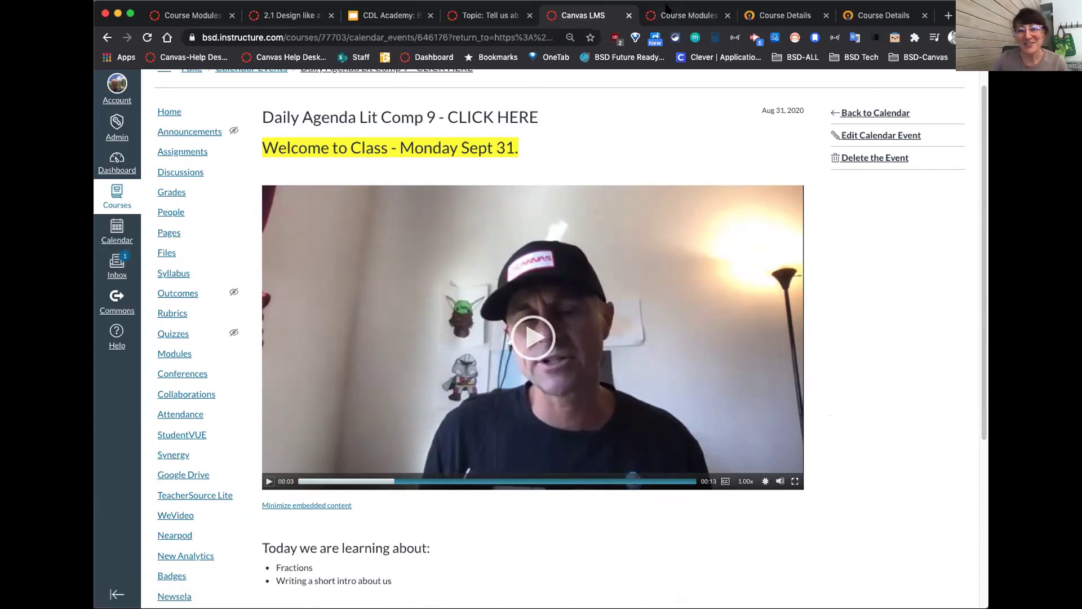
Open the Calendar in a new browser tab and switch to that tab
right_click(116, 223)
left_click(161, 228)
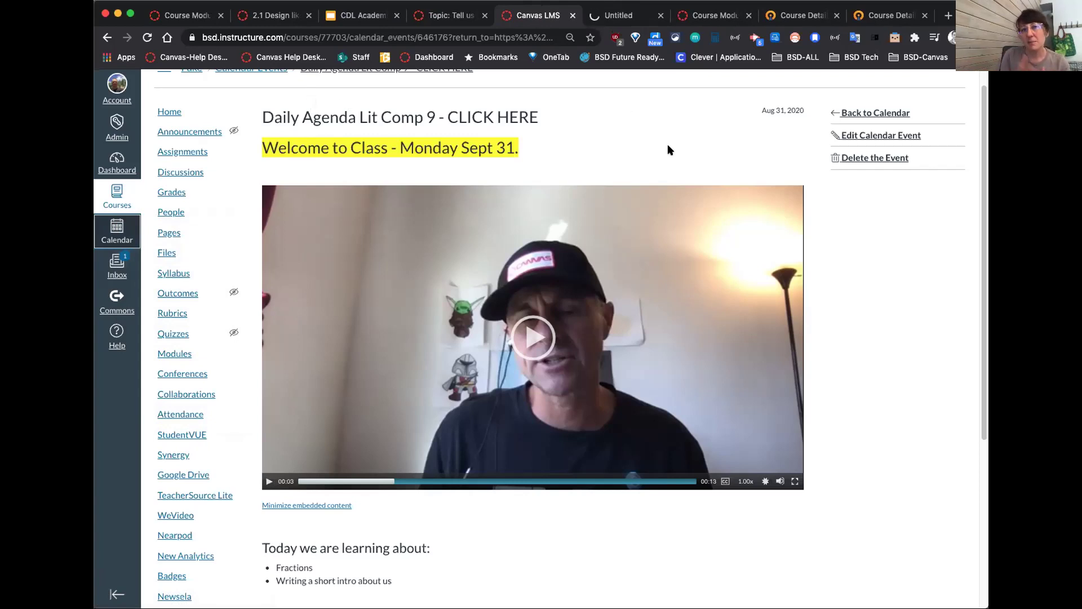
left_click(607, 19)
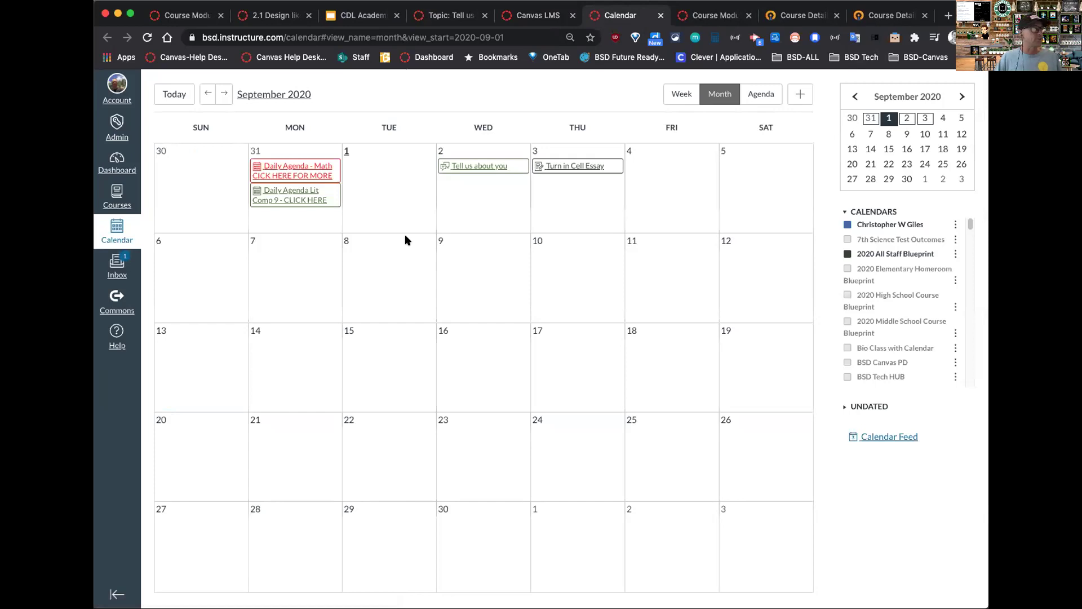
Move the Daily Agenda Lit Comp 9 event from August 31 to September 2, checking its details before and after the move
left_click(287, 194)
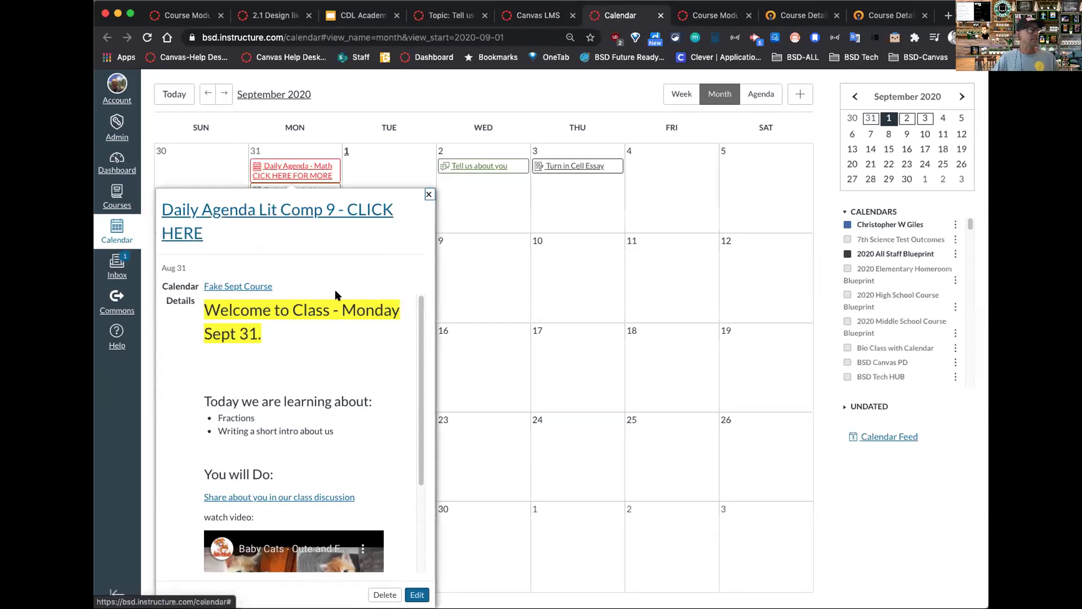
left_click(371, 114)
left_click_drag(338, 192, 556, 198)
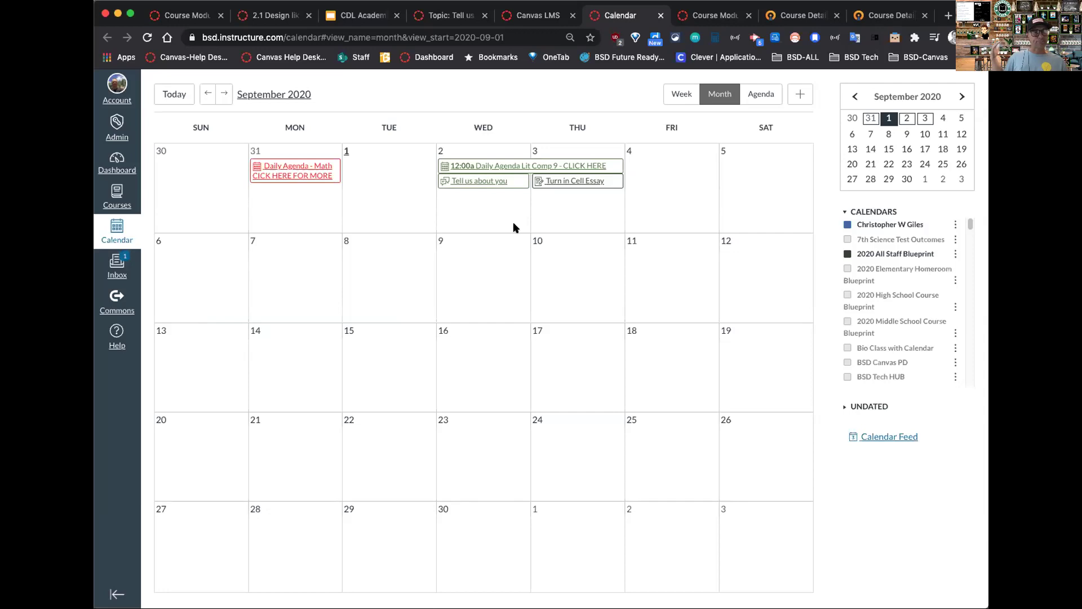
left_click(505, 167)
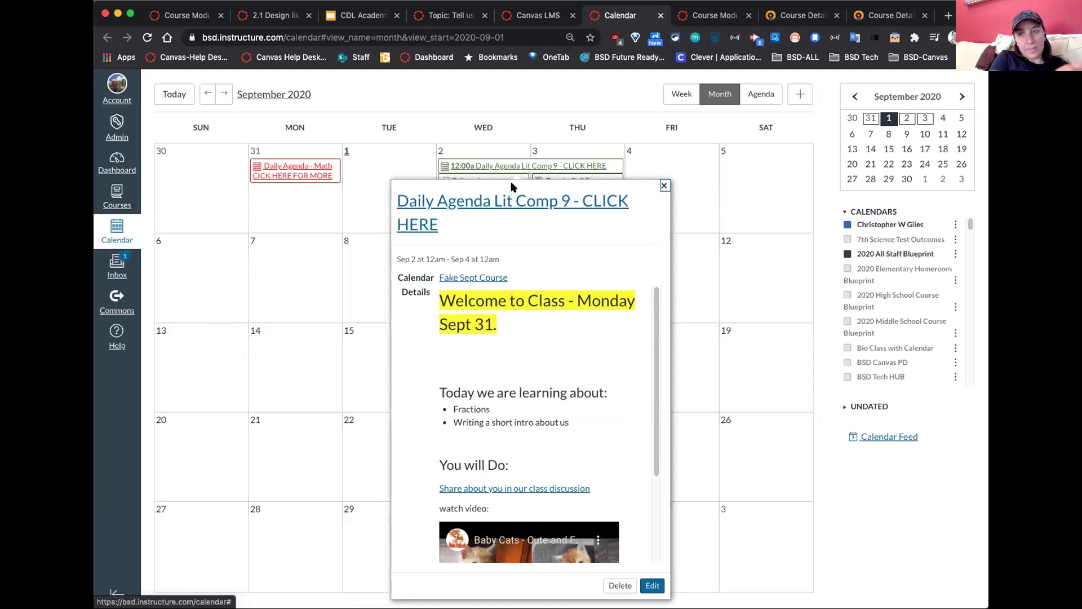
left_click(664, 186)
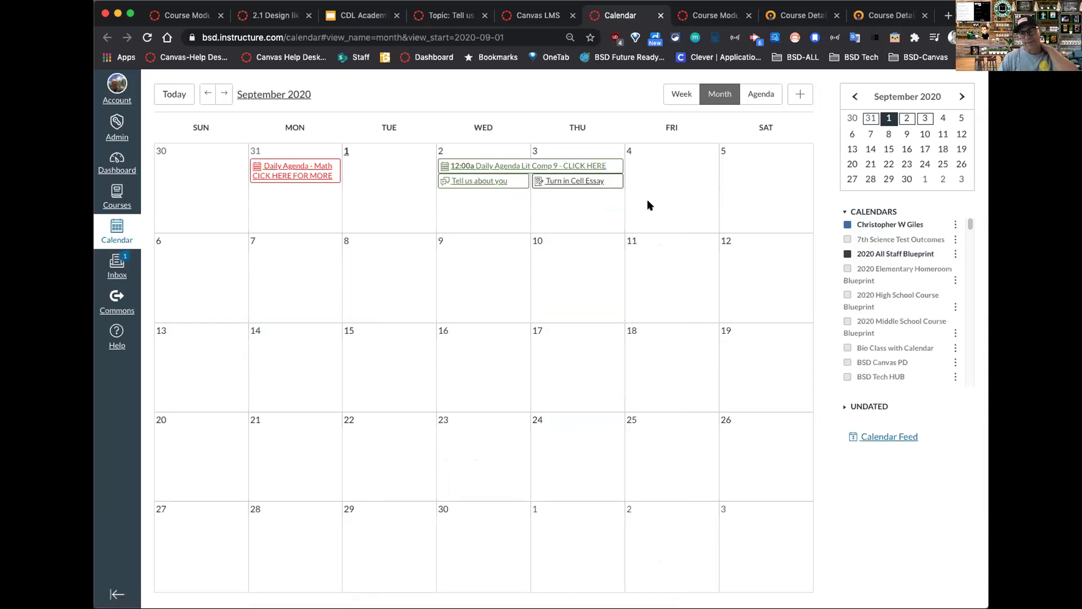
Review the details of the August 31 Daily Agenda - Math event and close them
left_click(323, 194)
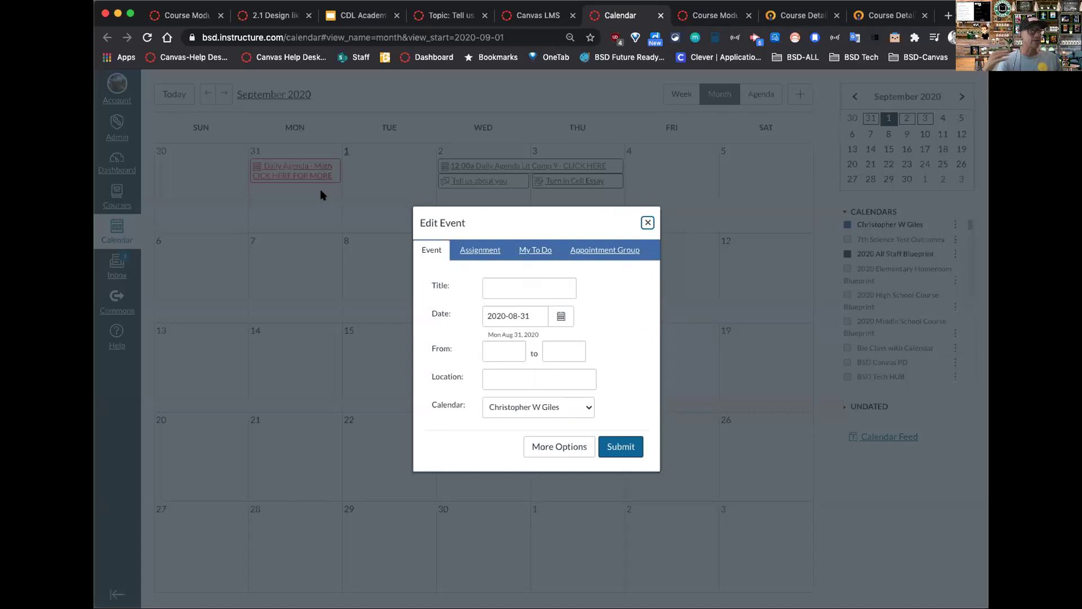
left_click(648, 223)
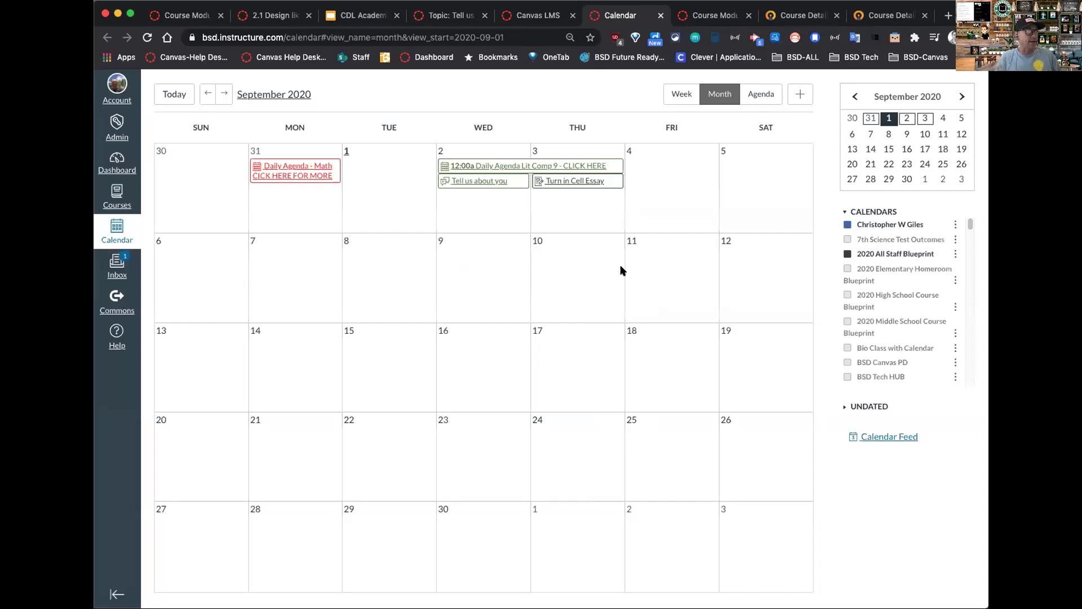
left_click(306, 179)
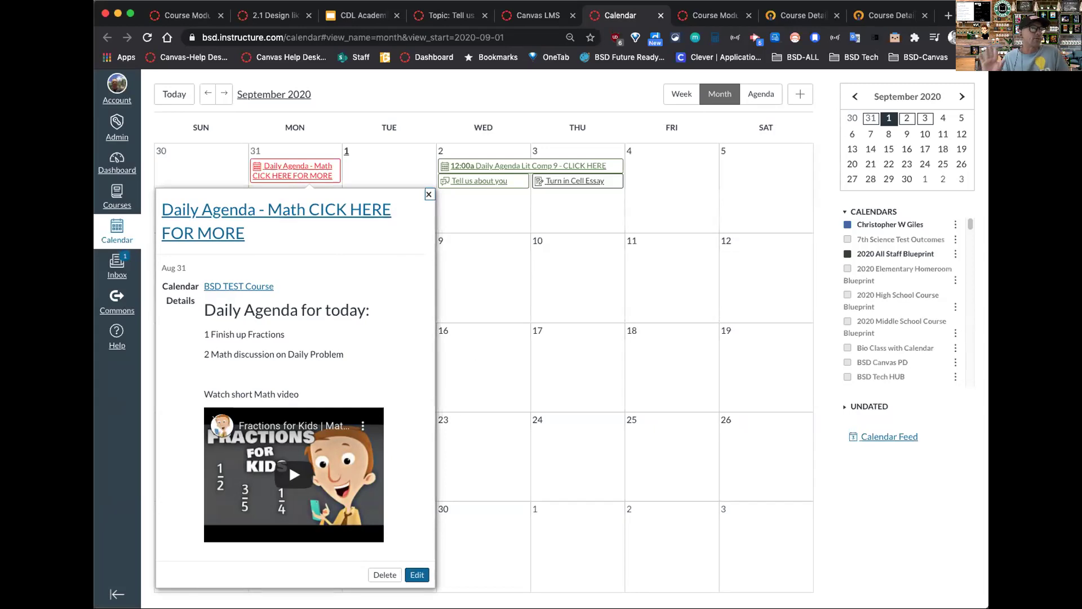
left_click(484, 220)
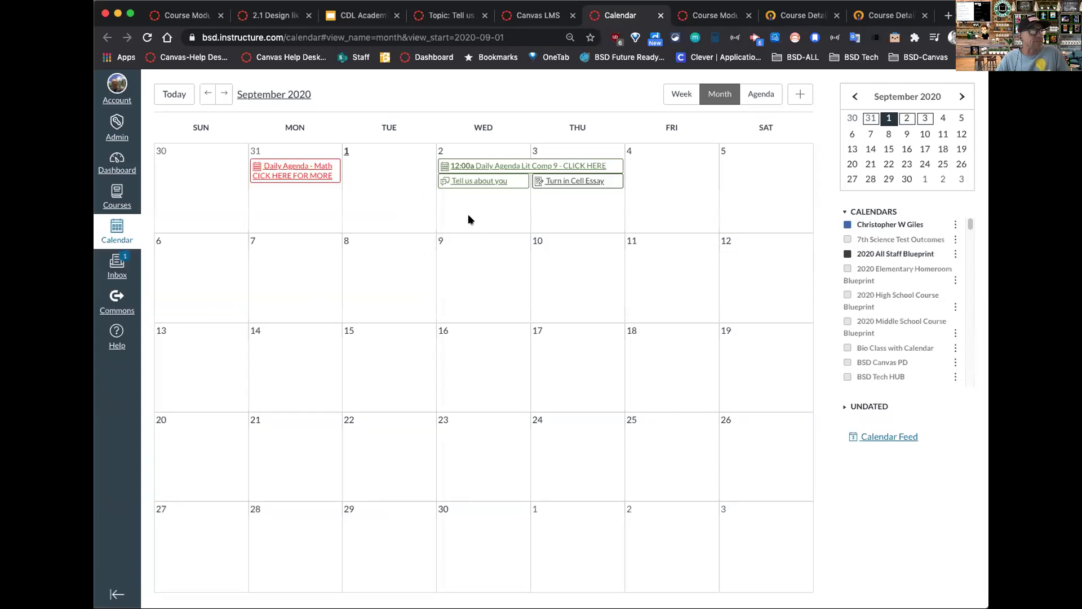
left_click(467, 245)
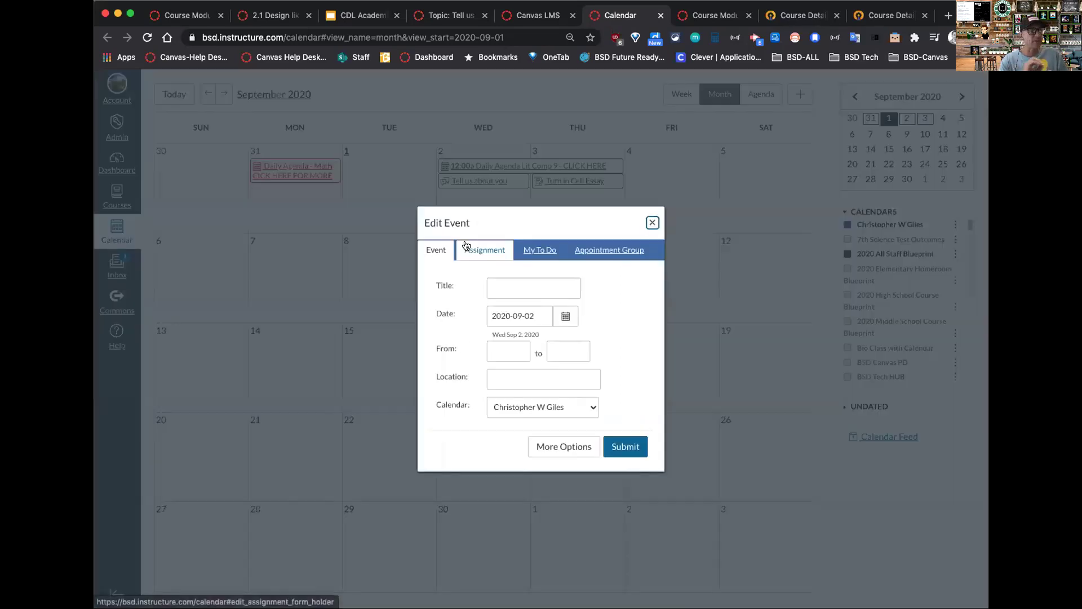
left_click(652, 223)
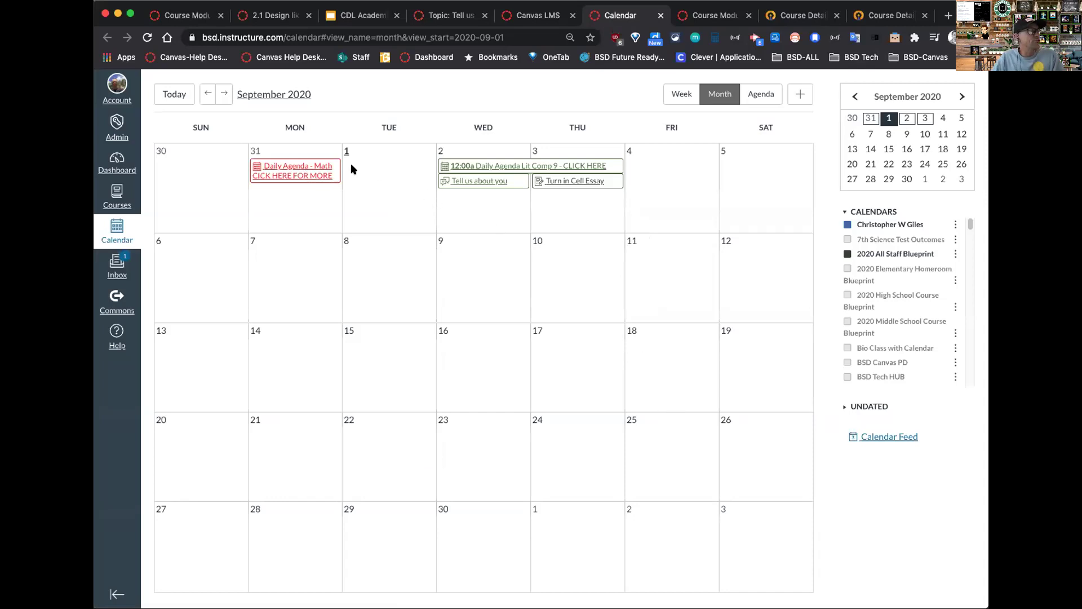
left_click(291, 173)
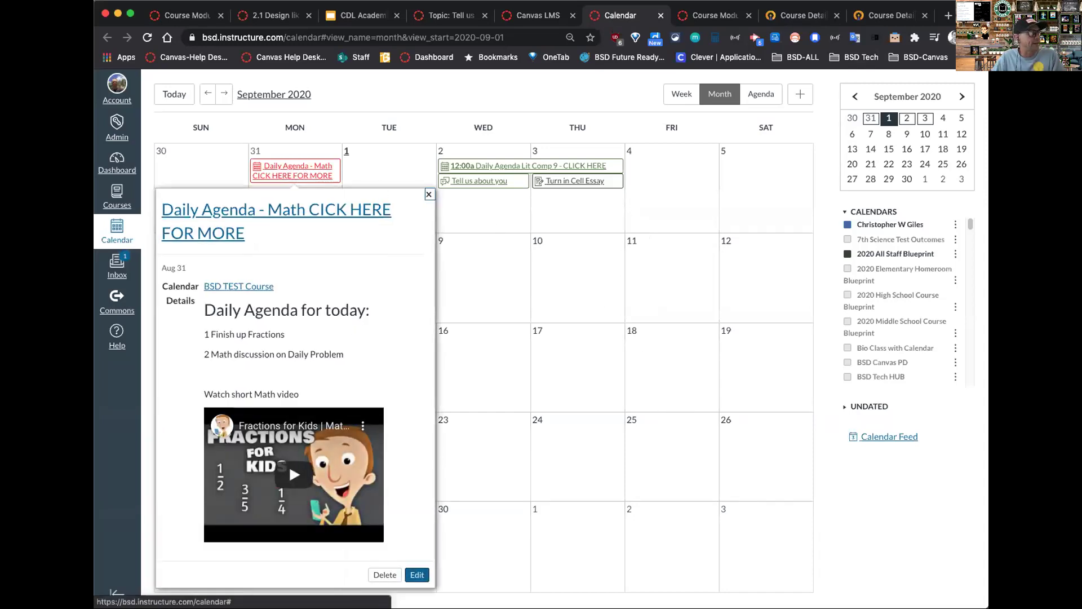
left_click(414, 571)
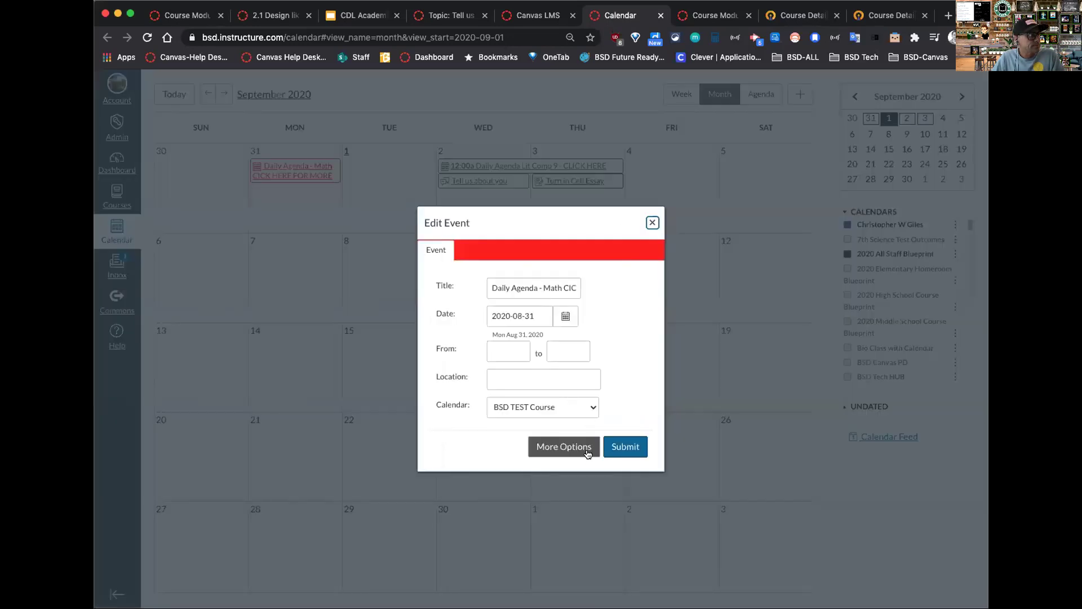
left_click(652, 223)
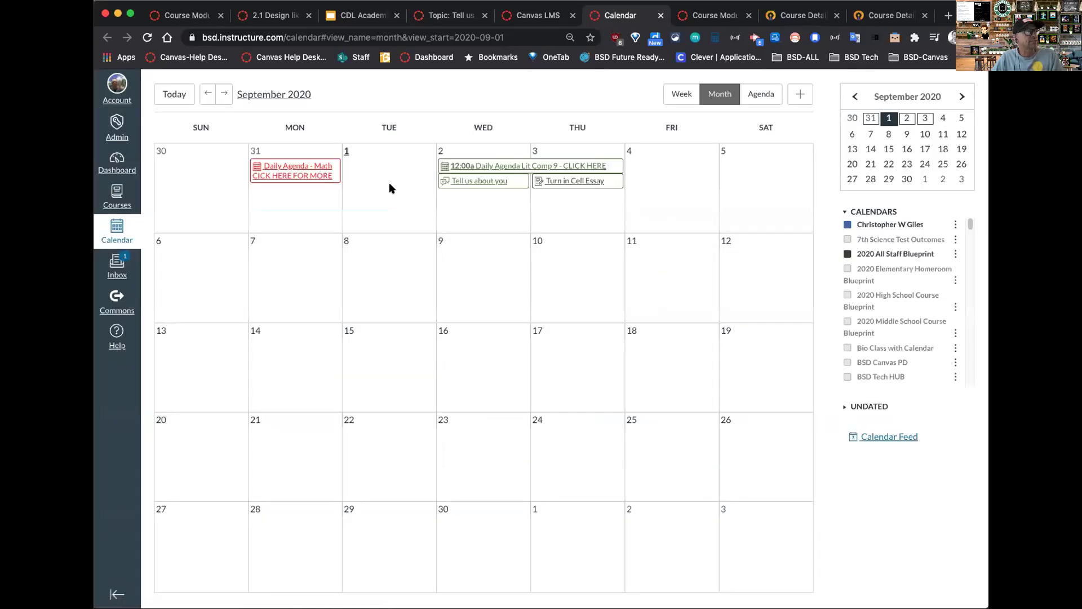
Open the August 31 Daily Agenda - Math event for editing on its full options page
left_click(318, 172)
left_click(416, 575)
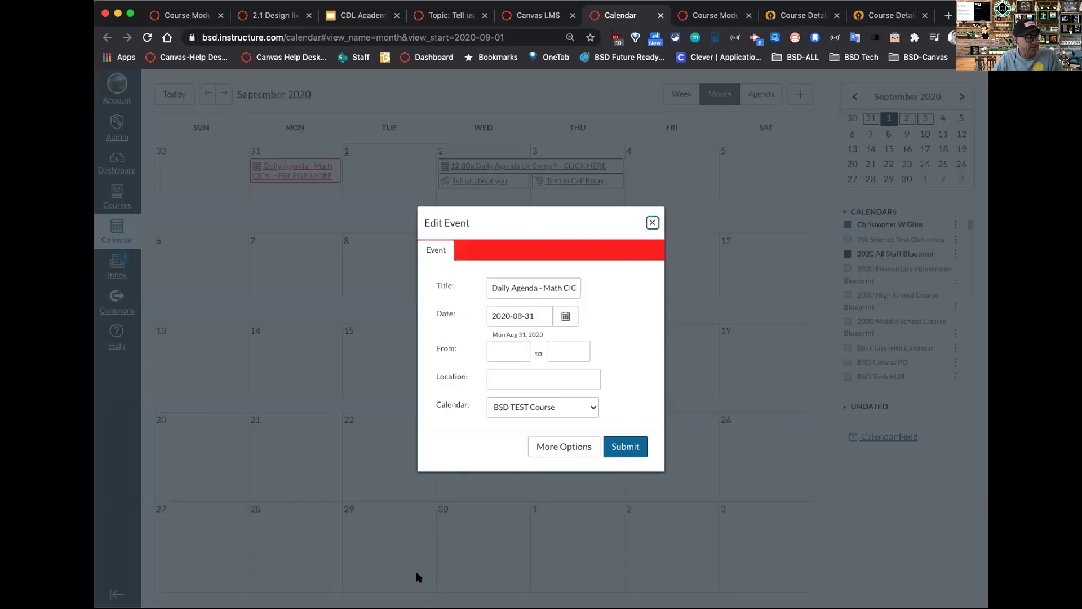
left_click(544, 455)
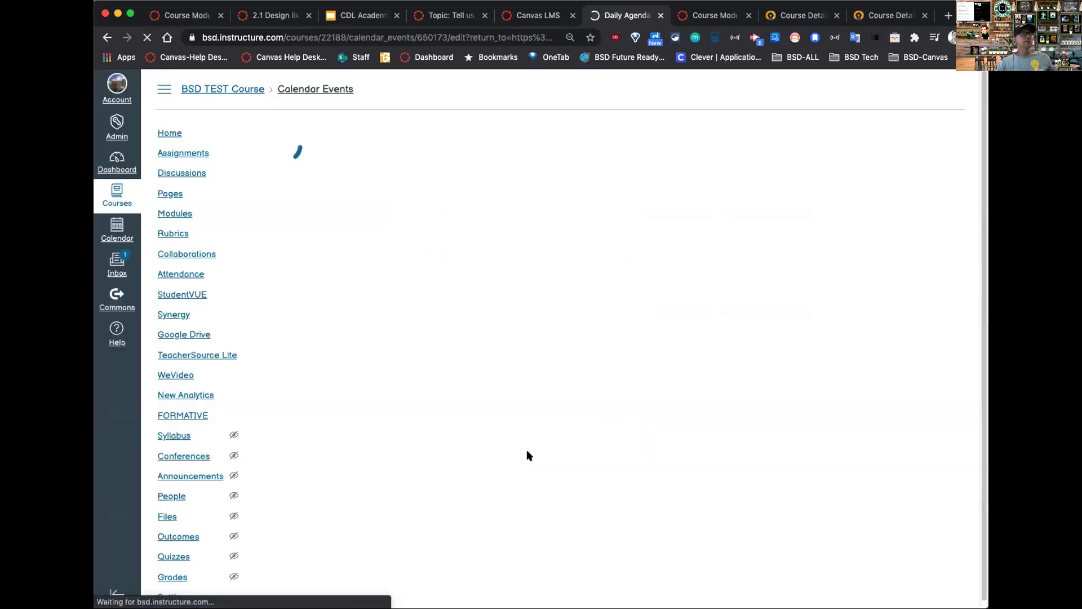
scroll(578, 316, "down", 1)
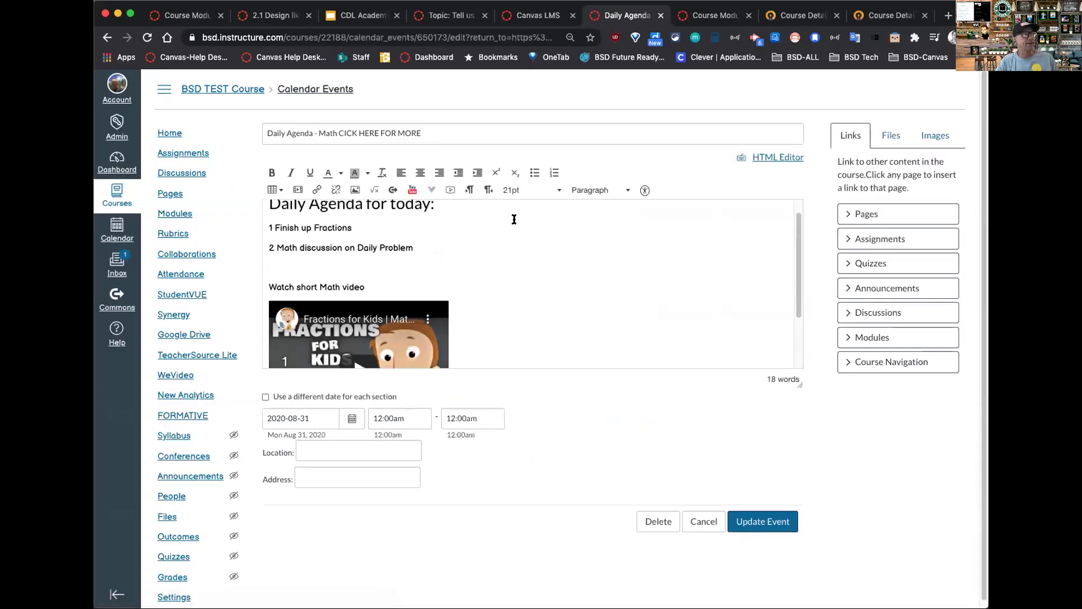
Search YouTube for "fractions" from the event's description editor, view the embed options of Fractions for Kids, and close without embedding
left_click(420, 189)
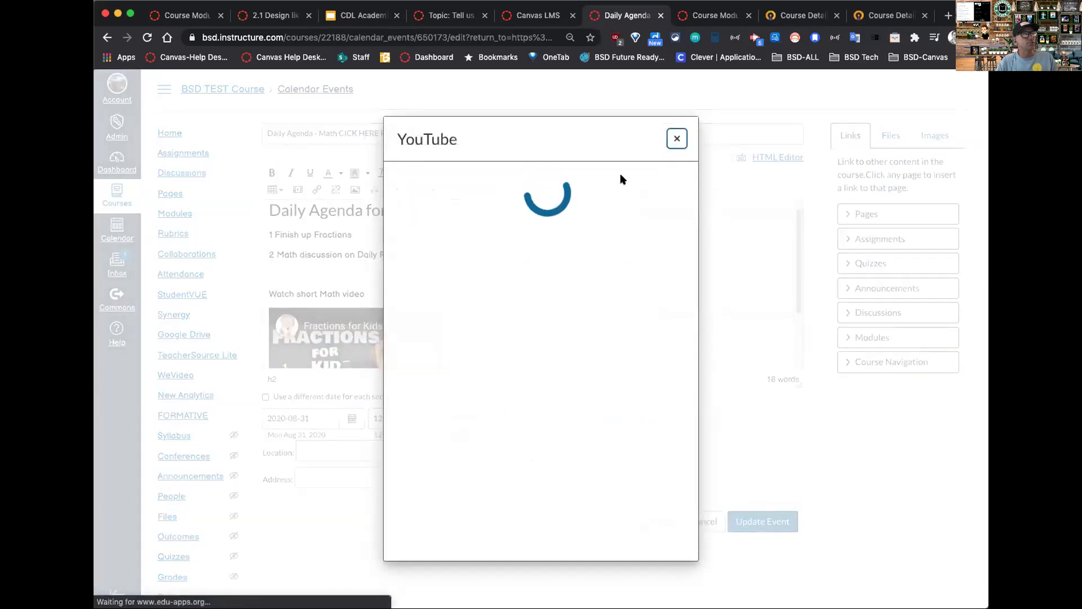
left_click(619, 208)
type("fractions")
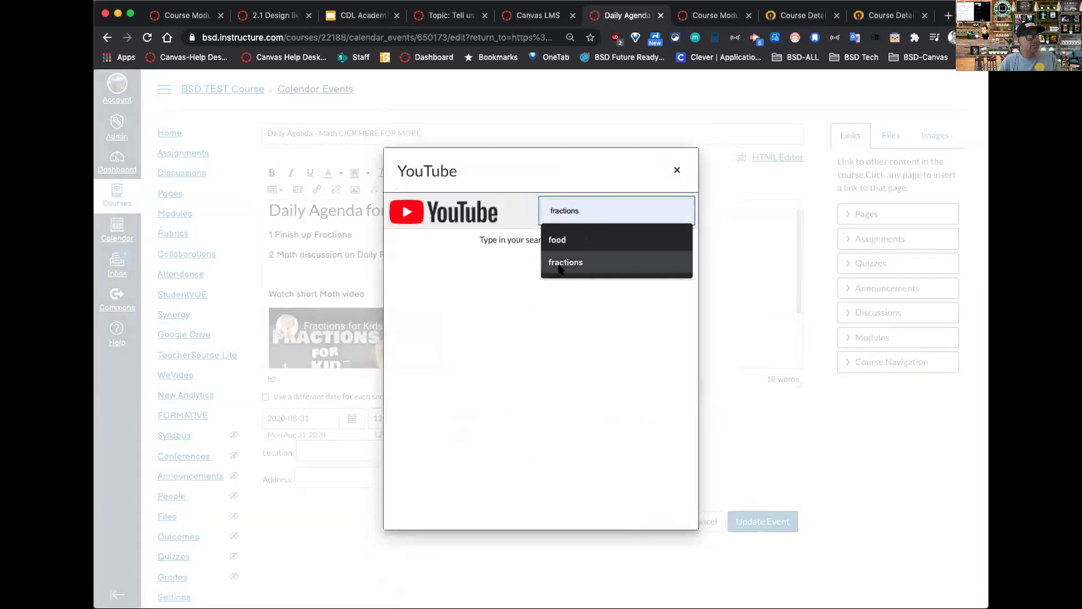
left_click(563, 263)
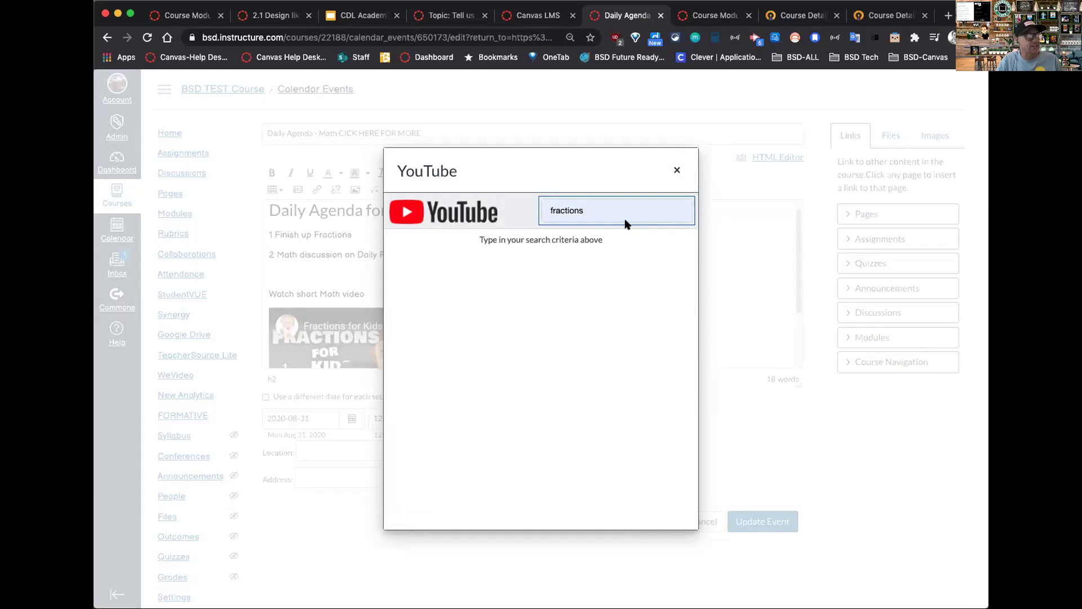
key("Return")
key("Return")
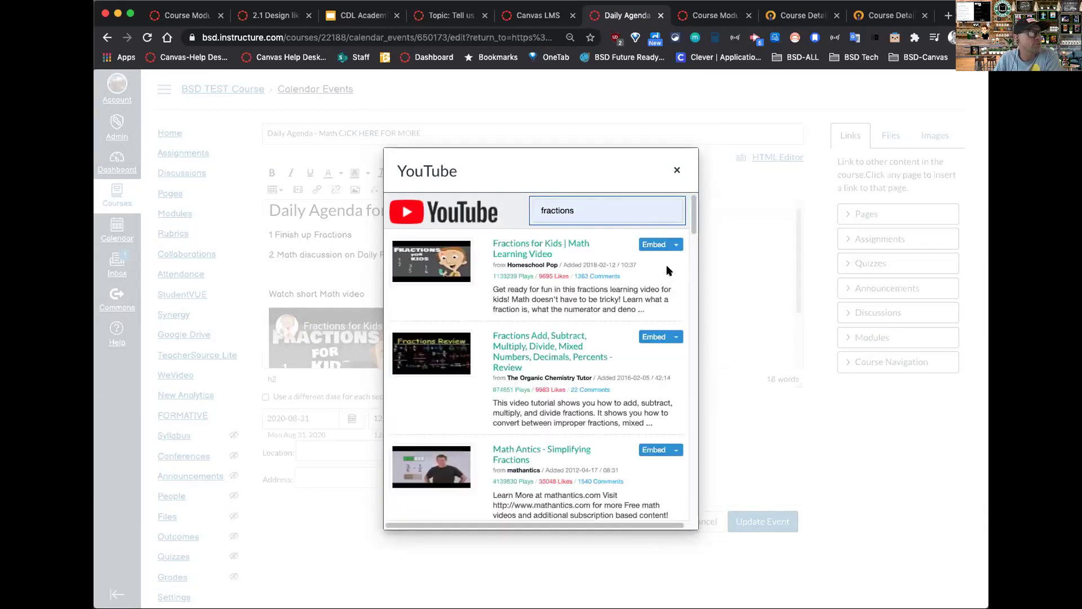
left_click(676, 247)
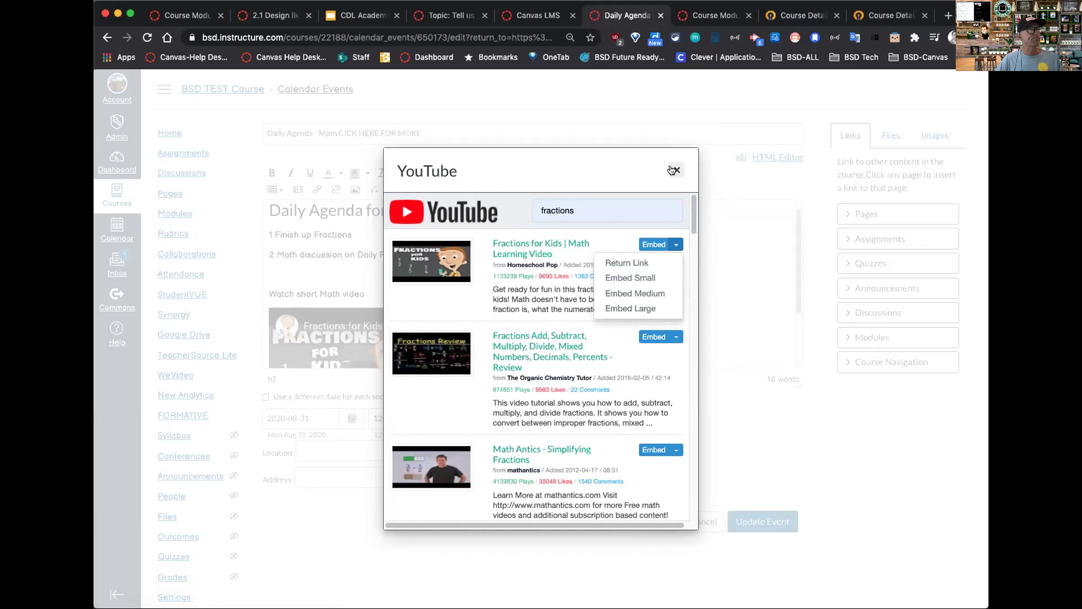
key("Escape")
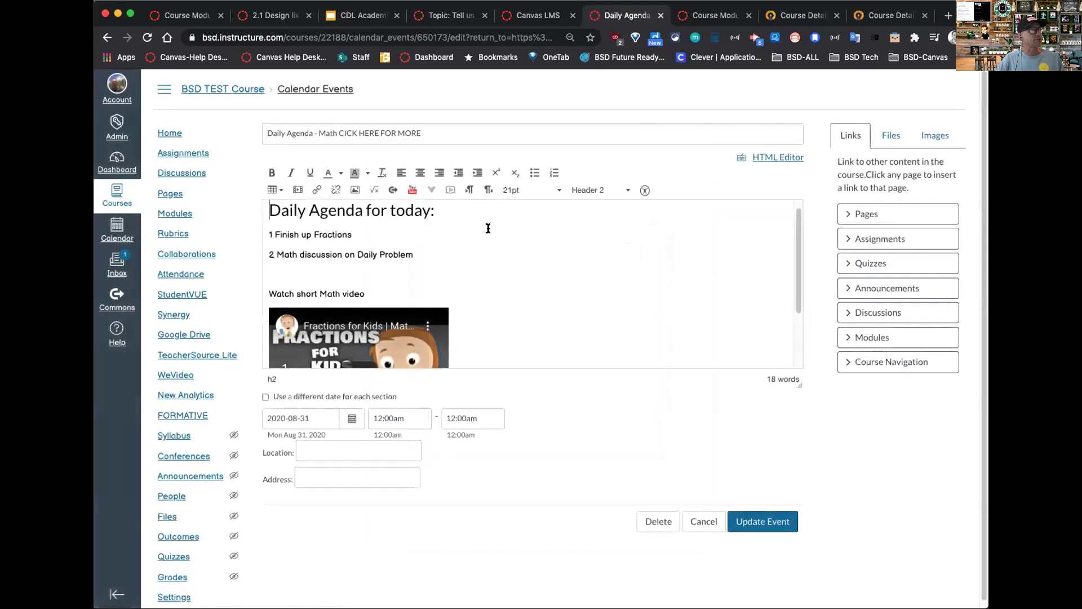
Start a blank line under the "Daily Agenda for today:" heading, view the extra editor tools and media recorder, and close without recording
left_click(446, 211)
key("Return")
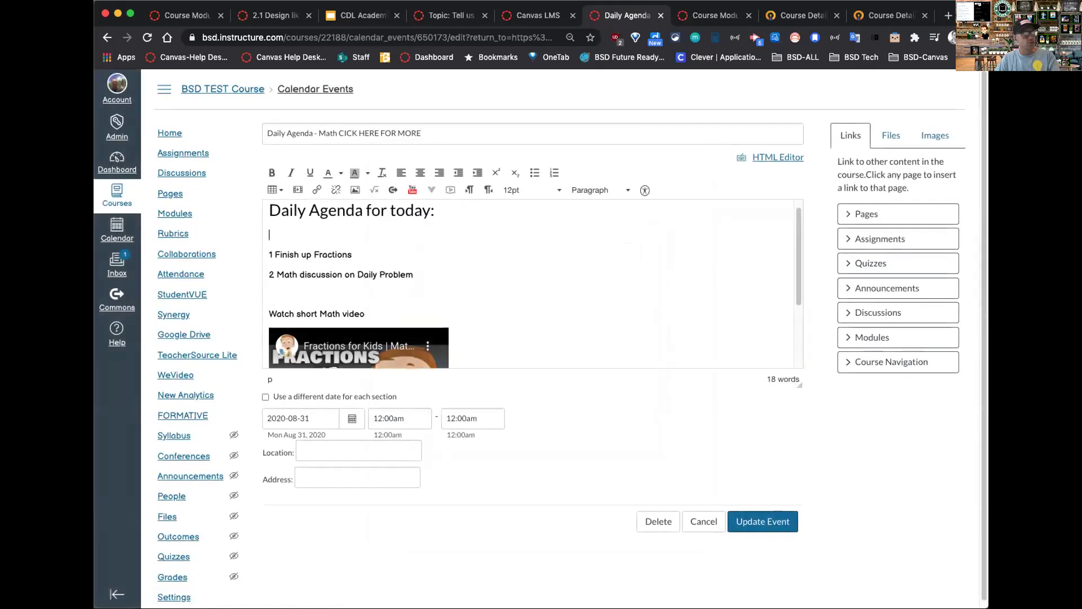
left_click(432, 191)
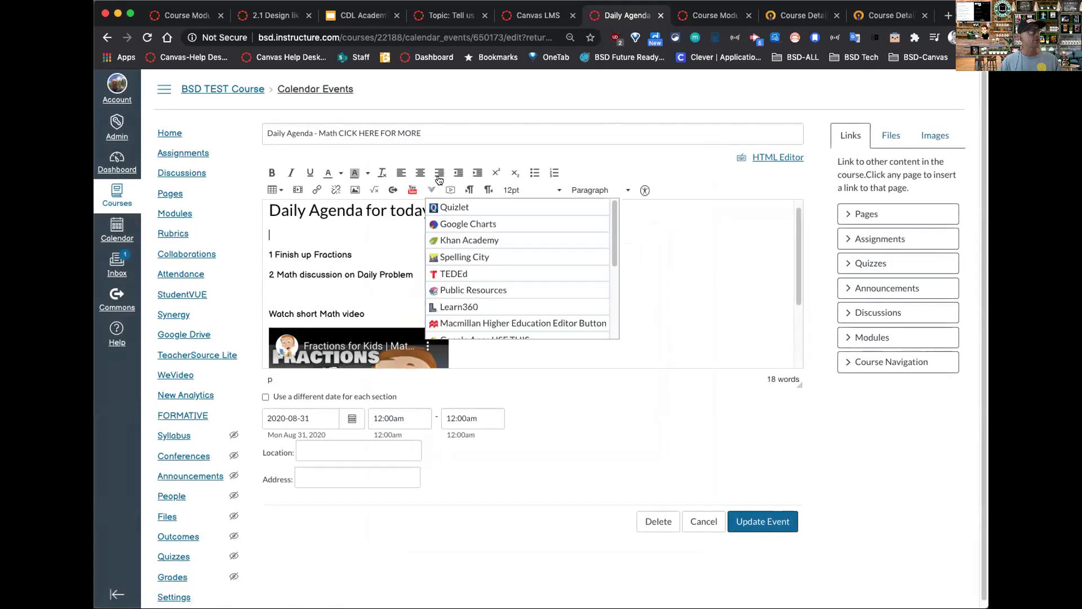
left_click(467, 192)
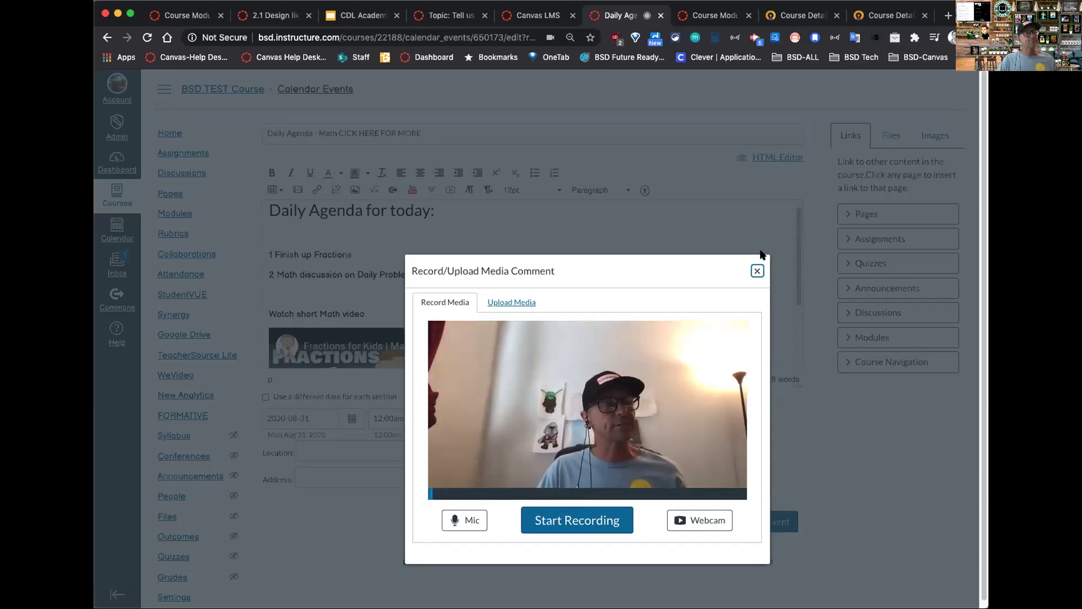
left_click(757, 270)
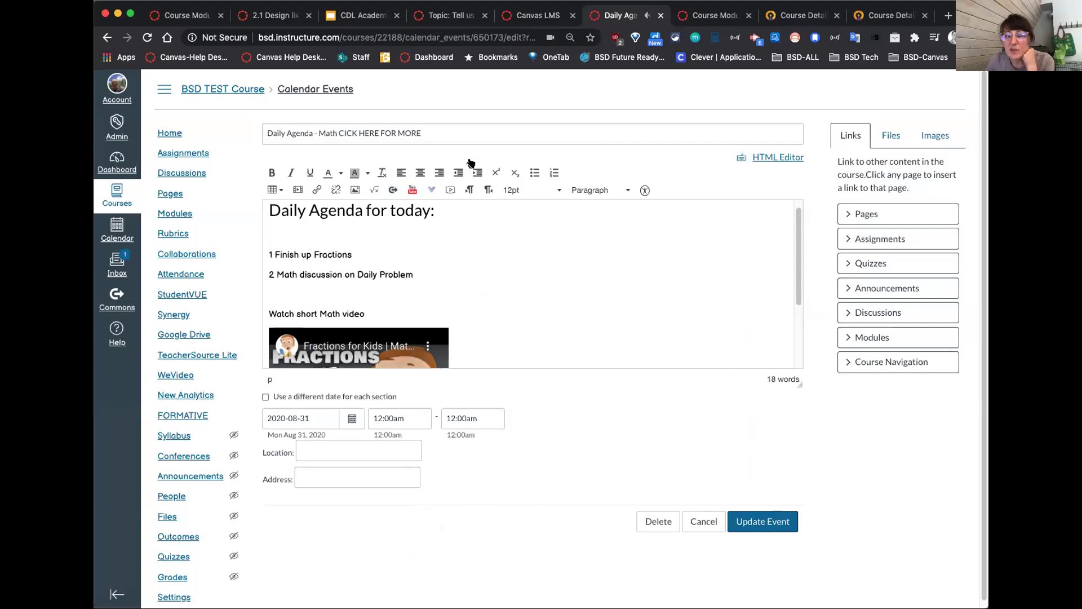
Check the Task 2 Canvas Calendar slide in the CDL Academy presentation, return to Canvas, and open the Calendar in a new tab
left_click(364, 23)
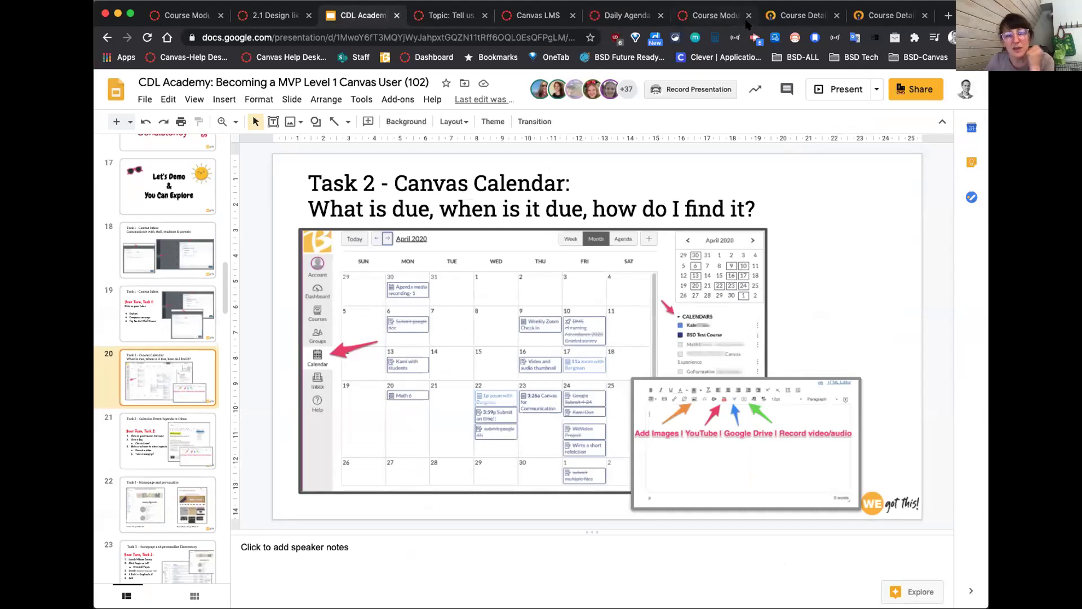
left_click(626, 16)
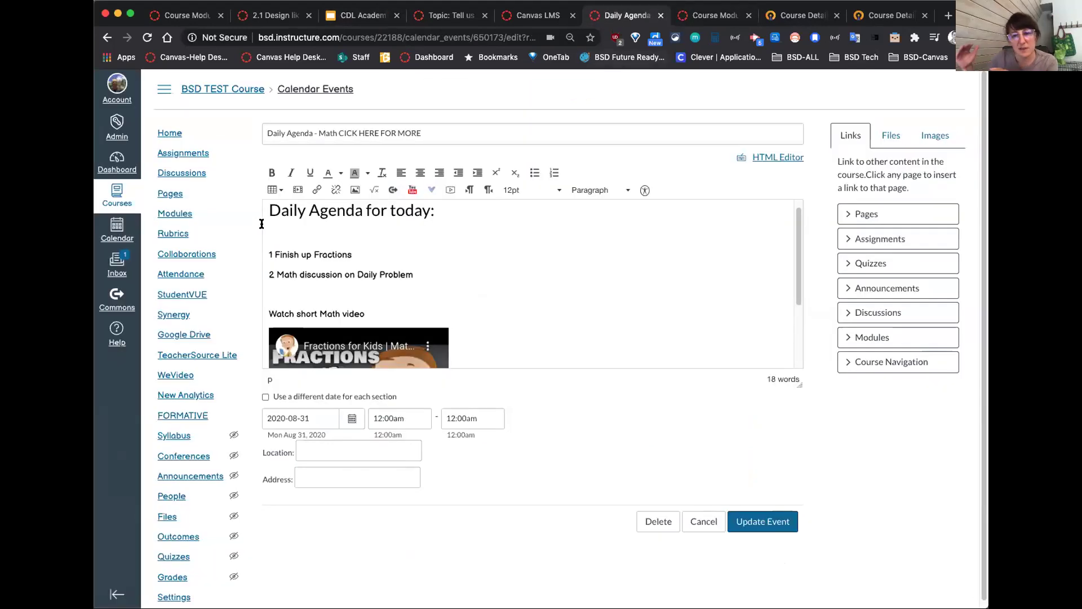
right_click(117, 228)
left_click(118, 229)
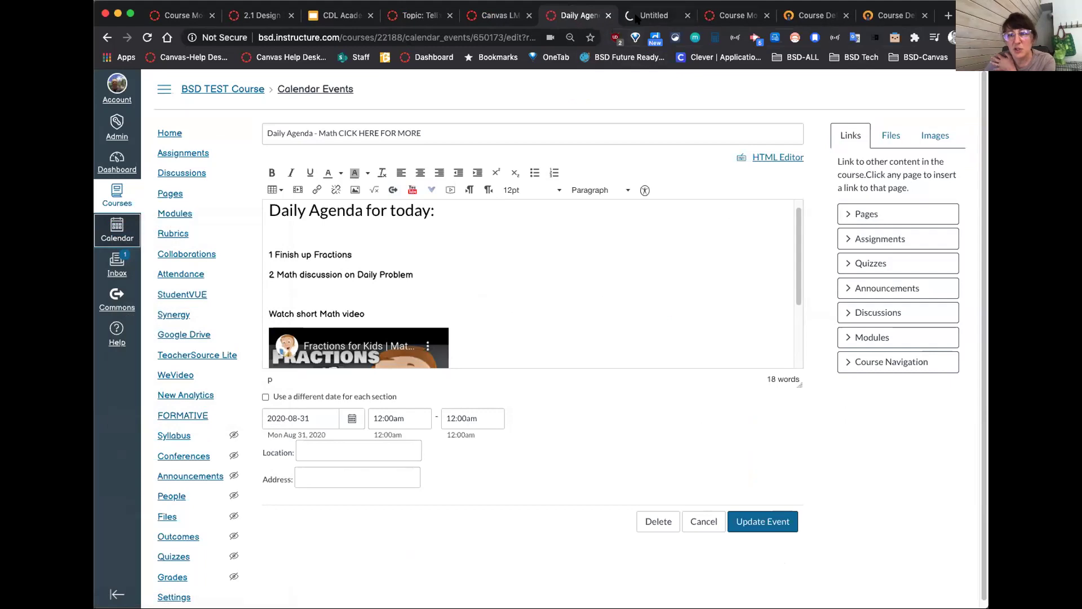
left_click(654, 15)
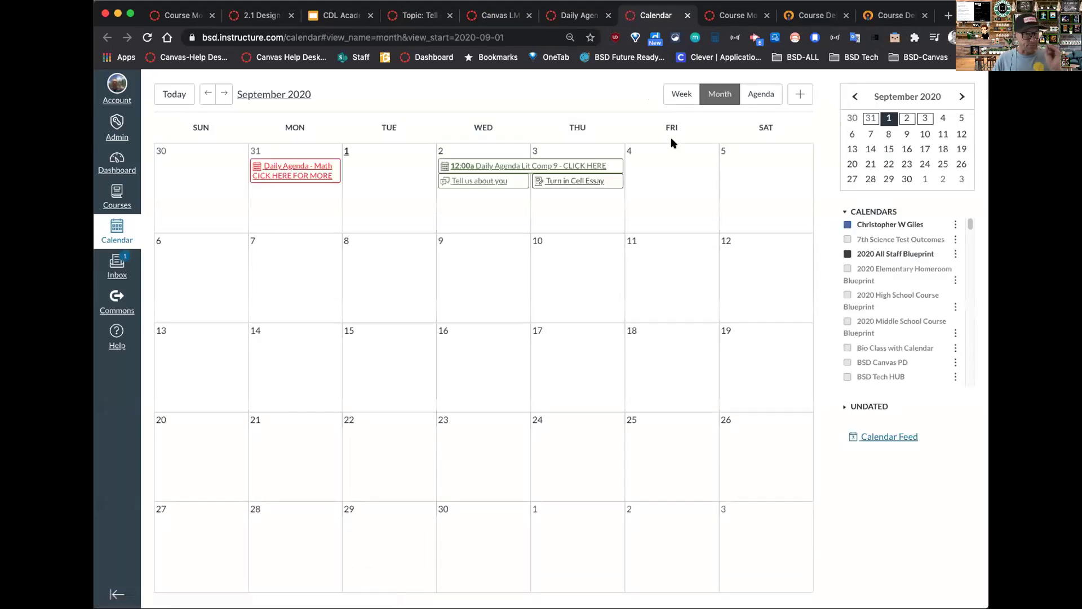
Hide and reshow the 2020 All Staff Blueprint calendar, and view the Agenda layout before returning to the Month view
left_click(846, 255)
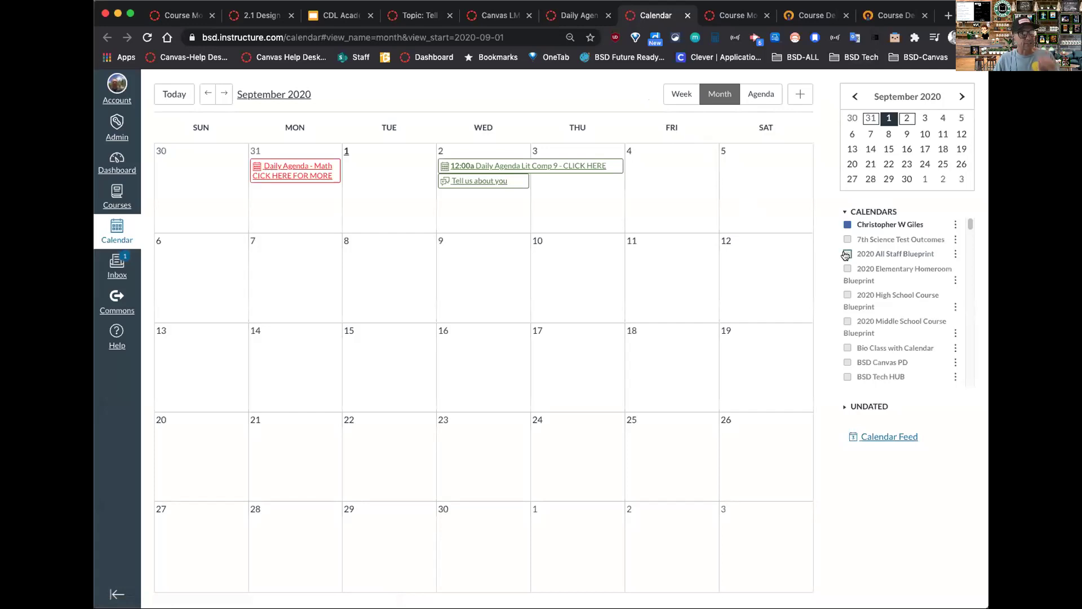
left_click(847, 254)
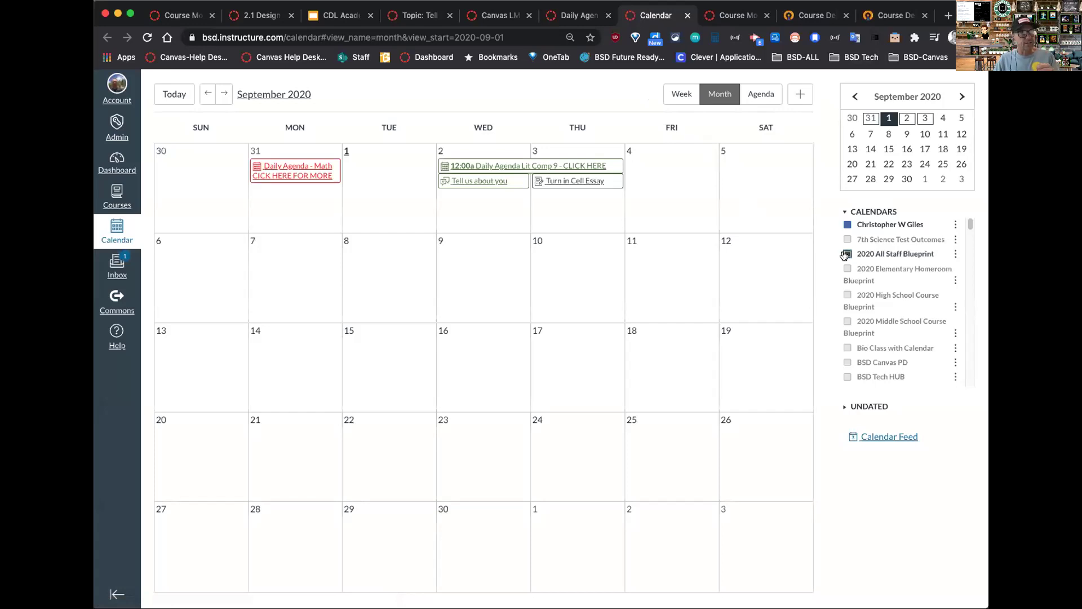
left_click(748, 94)
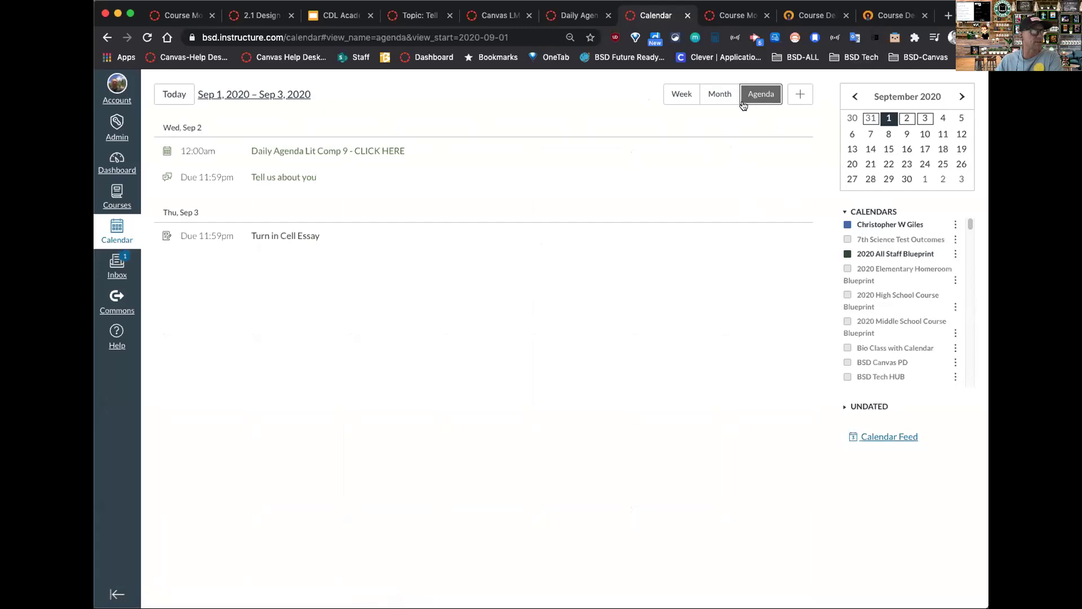
left_click(724, 96)
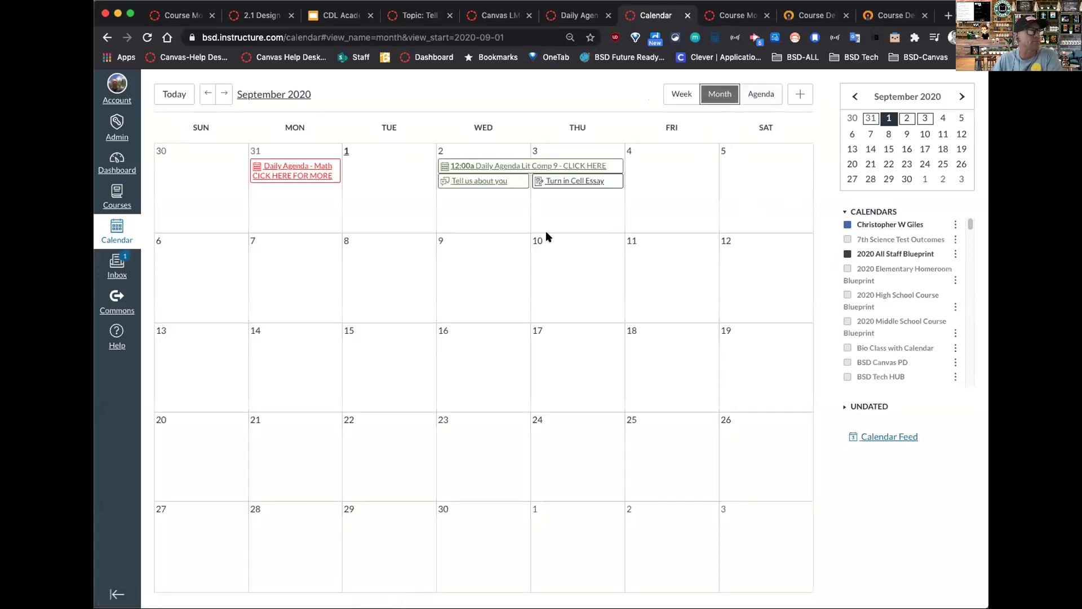
Move the Daily Agenda - Math event and the Turn in Cell Essay assignment to September 2
left_click_drag(335, 181, 473, 207)
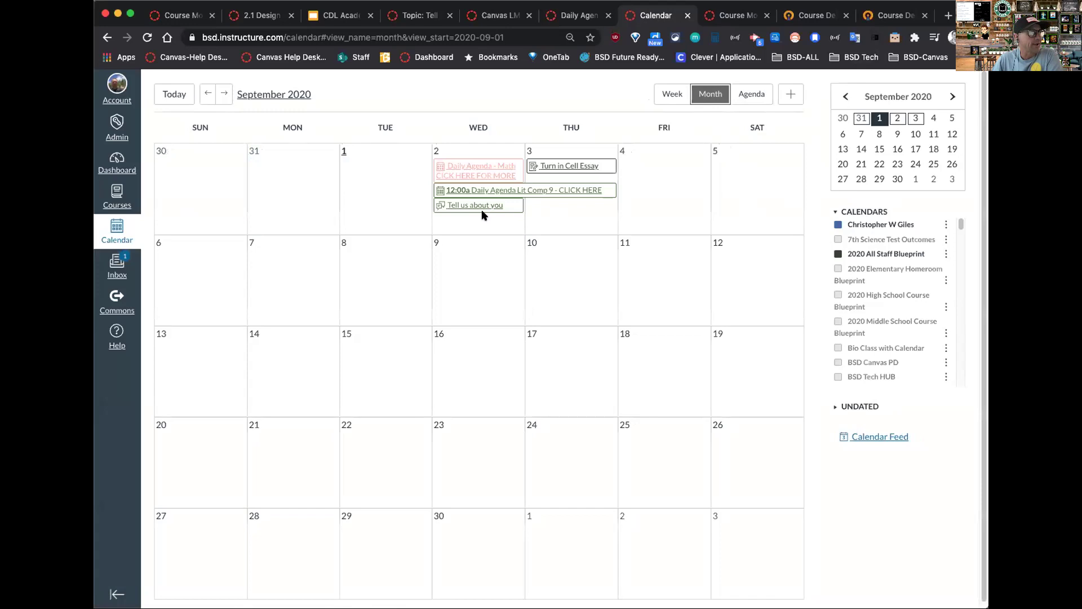
left_click_drag(557, 166, 520, 216)
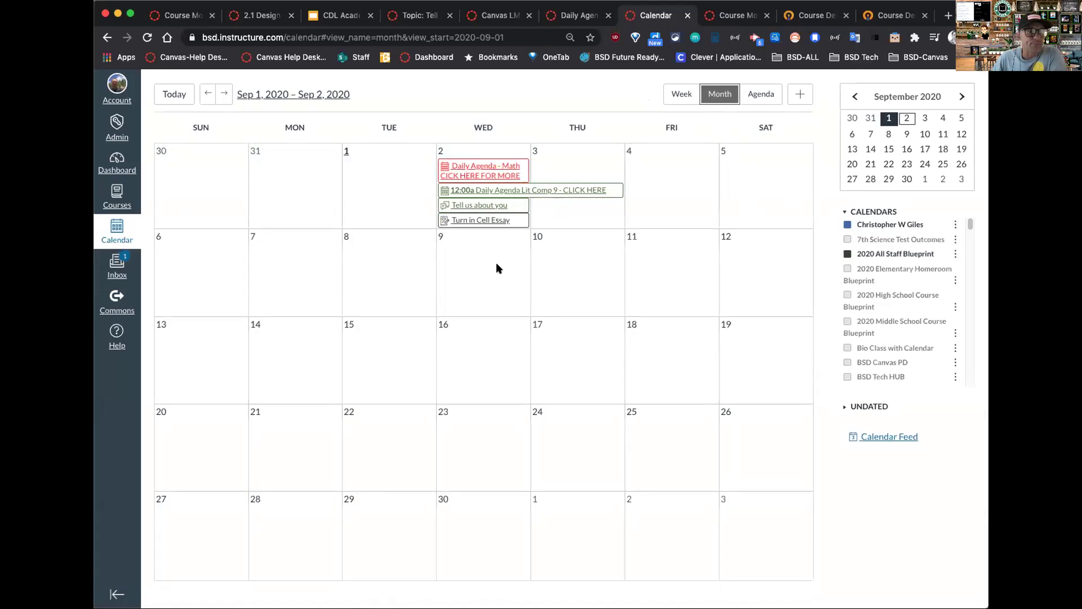
Hide the 2020 All Staff Blueprint calendar and review the September 2 items in Agenda view, including the Tell us about you details
left_click(846, 254)
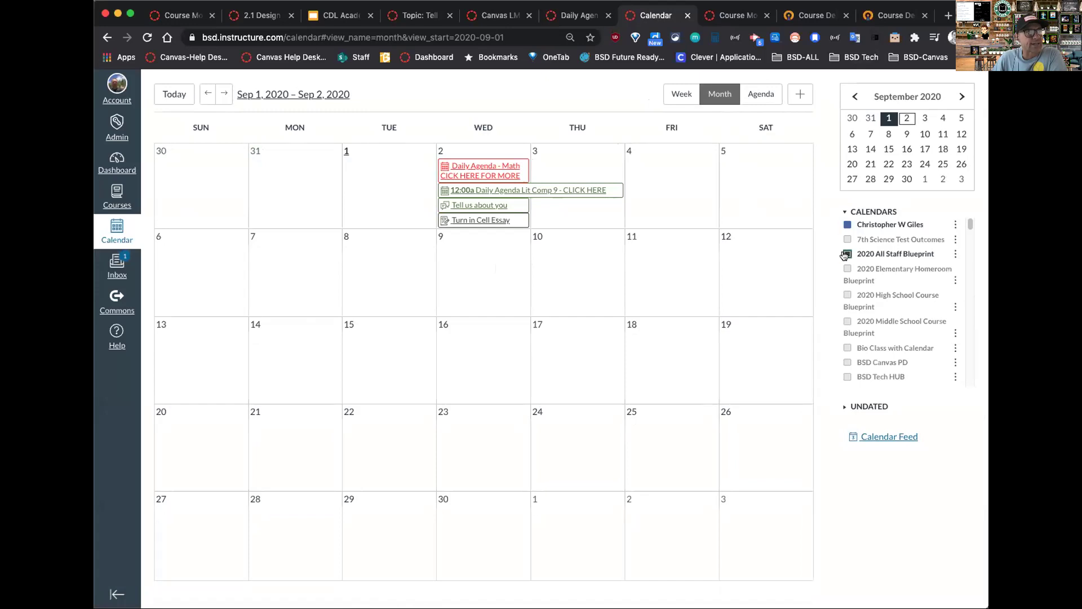
left_click(752, 95)
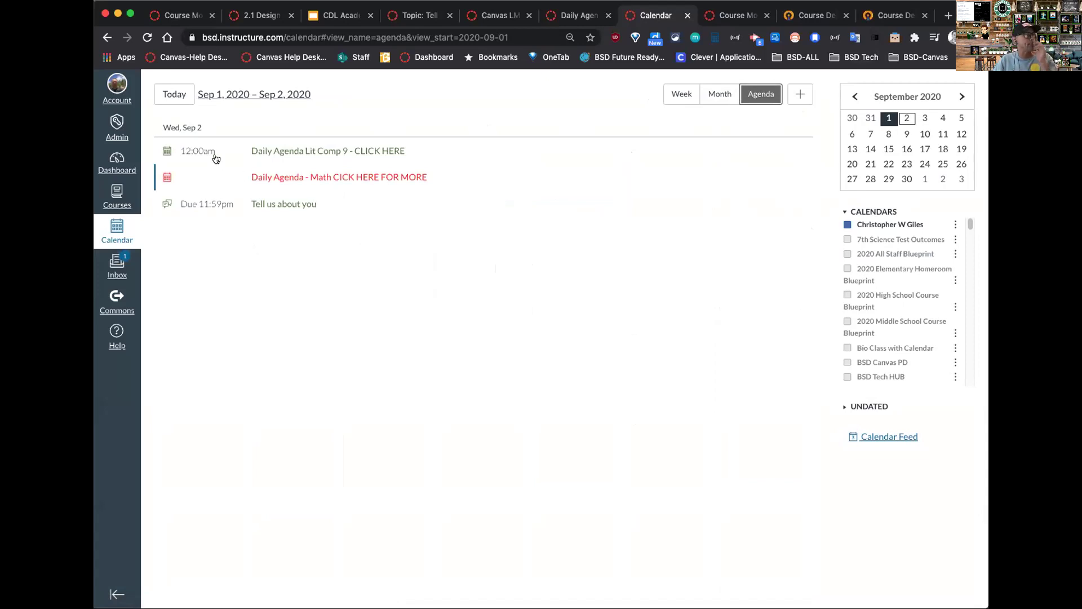
left_click_drag(201, 127, 161, 126)
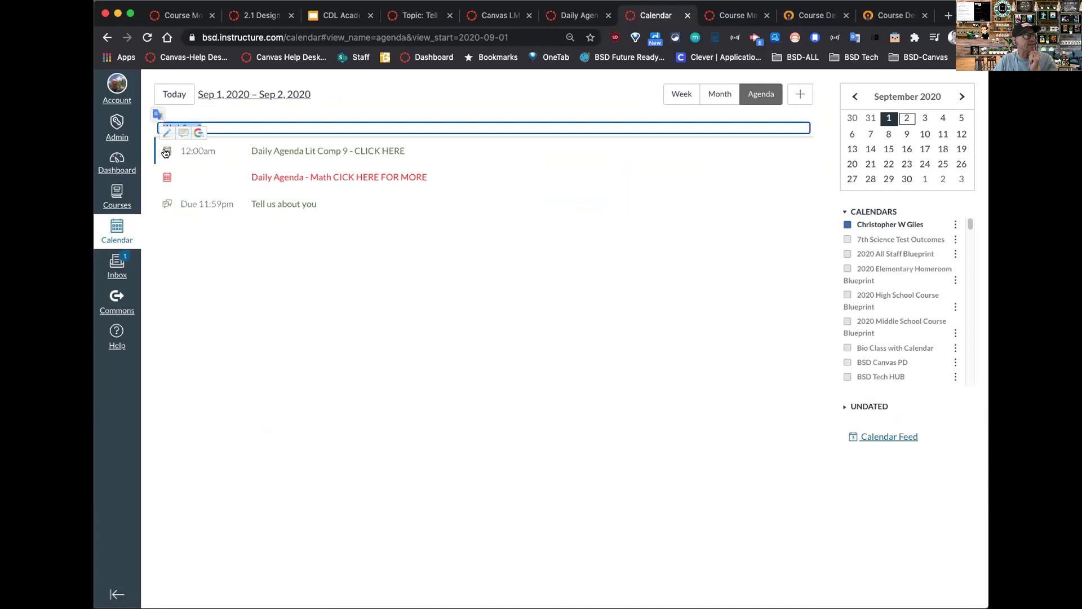
left_click_drag(235, 204, 179, 204)
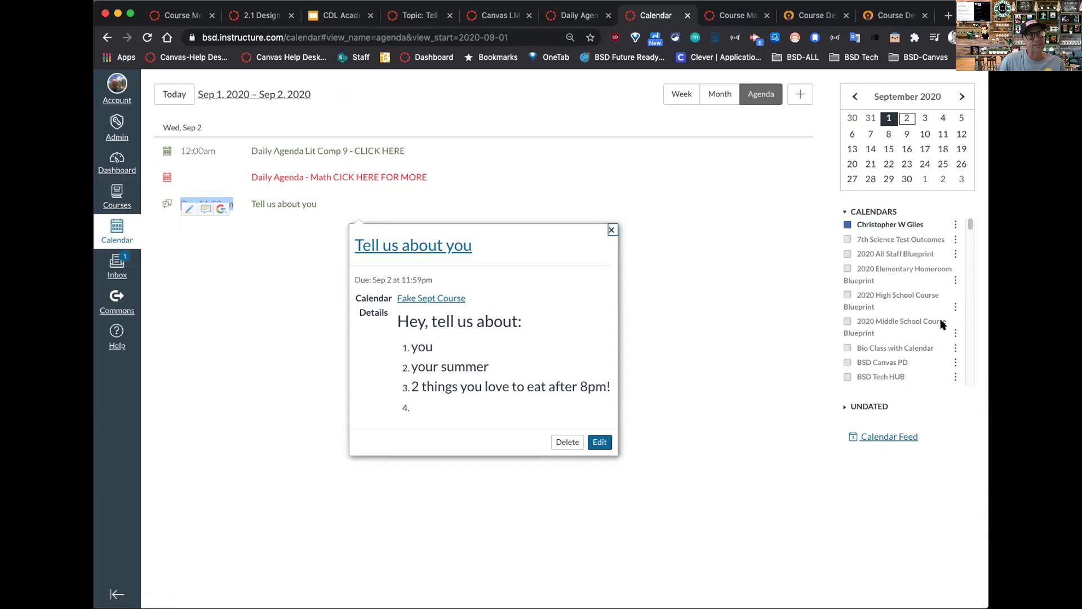
Show the 2020 High School Course Blueprint calendar and compare the Month and Agenda views, ending in Month view
left_click(848, 295)
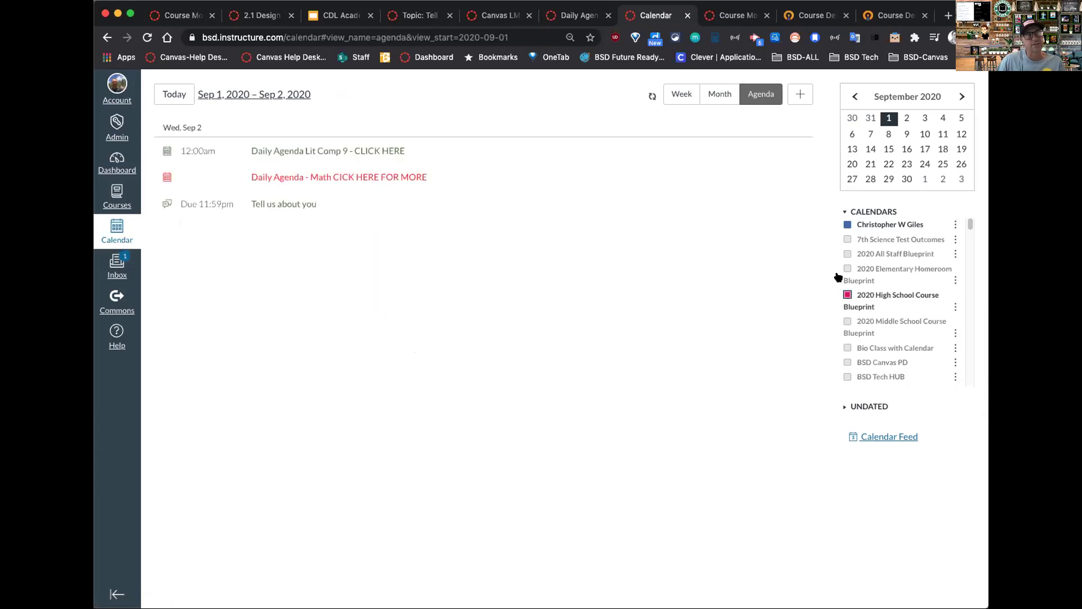
left_click(721, 94)
left_click(752, 93)
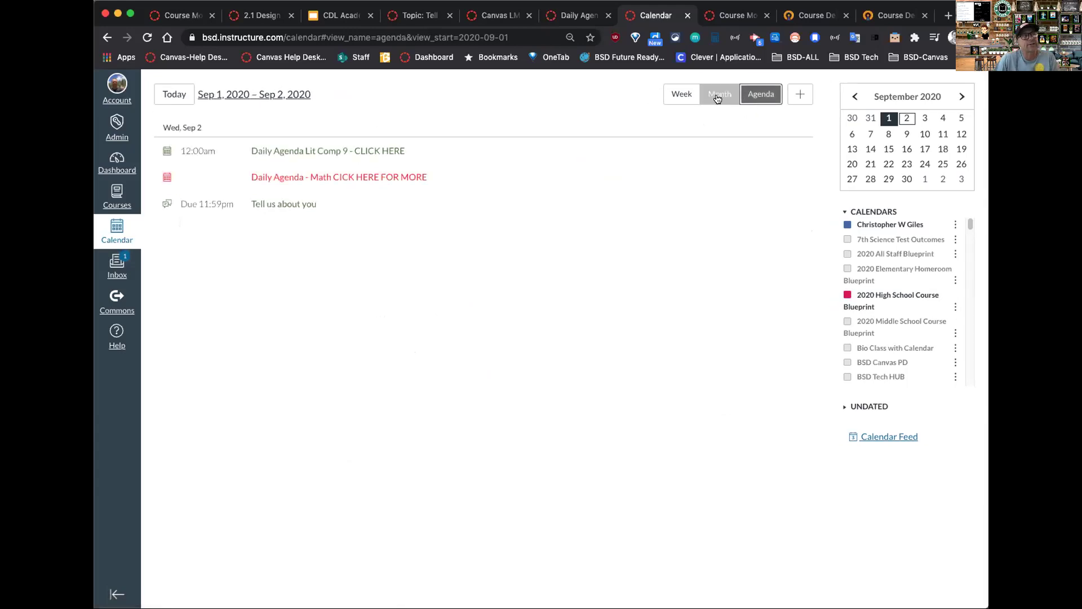
left_click(718, 97)
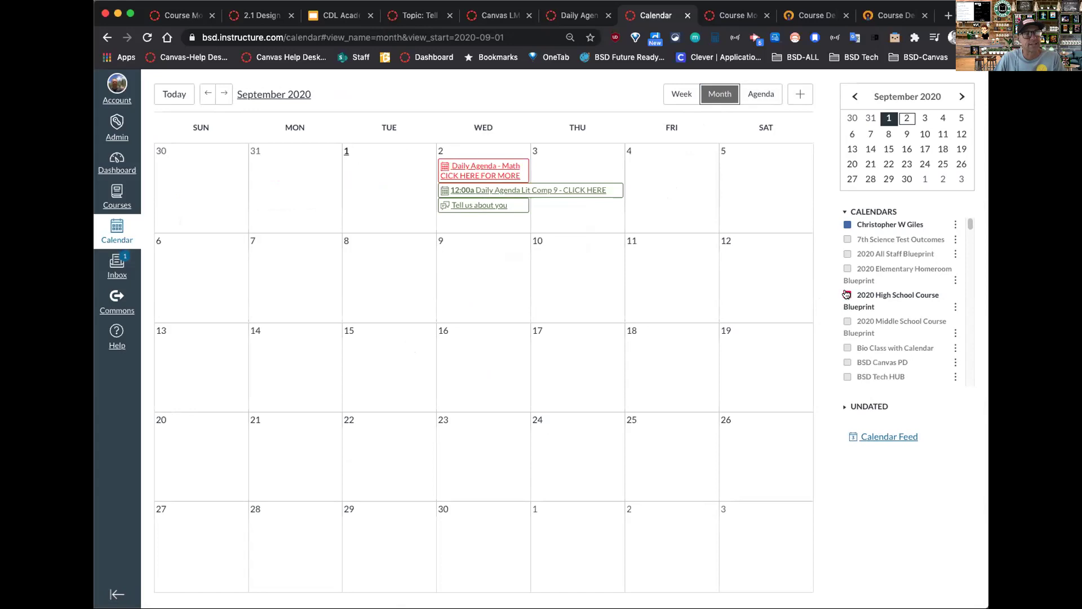
Reschedule the Daily Agenda - Math event to September 1 and the Tell us about you discussion to September 3
left_click_drag(498, 169, 514, 193)
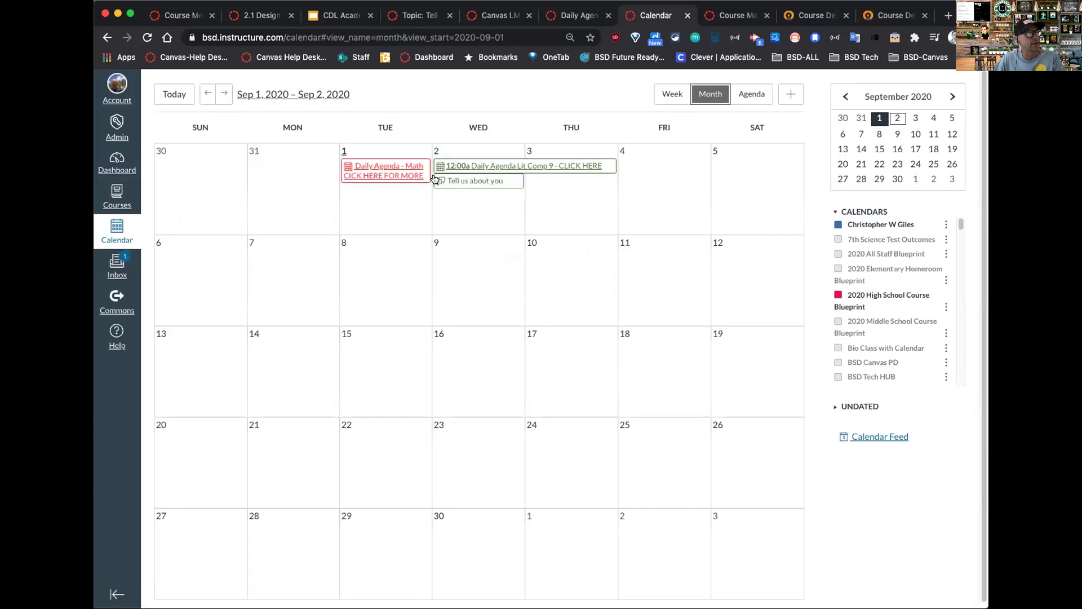
left_click_drag(448, 181, 561, 184)
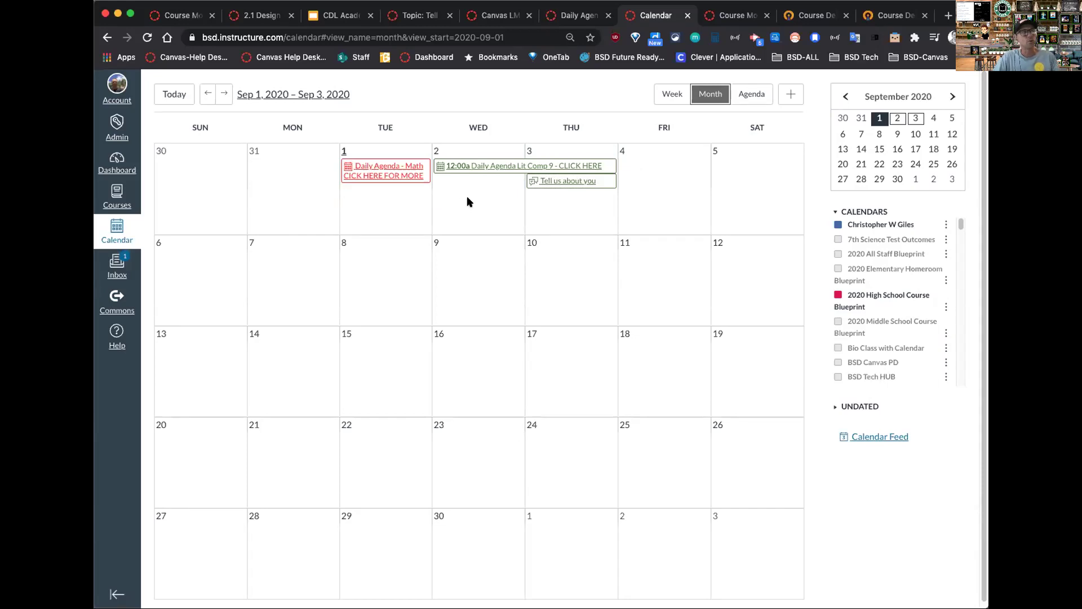
Open the September 2 Daily Agenda Lit Comp 9 event for editing with its full set of options
left_click(474, 166)
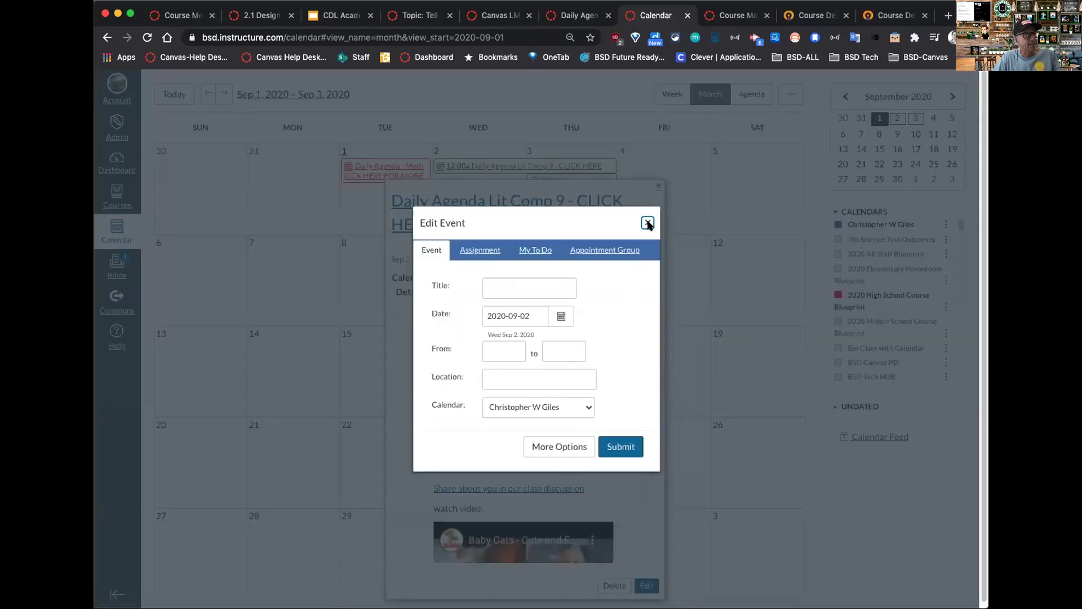
left_click(648, 223)
left_click(647, 586)
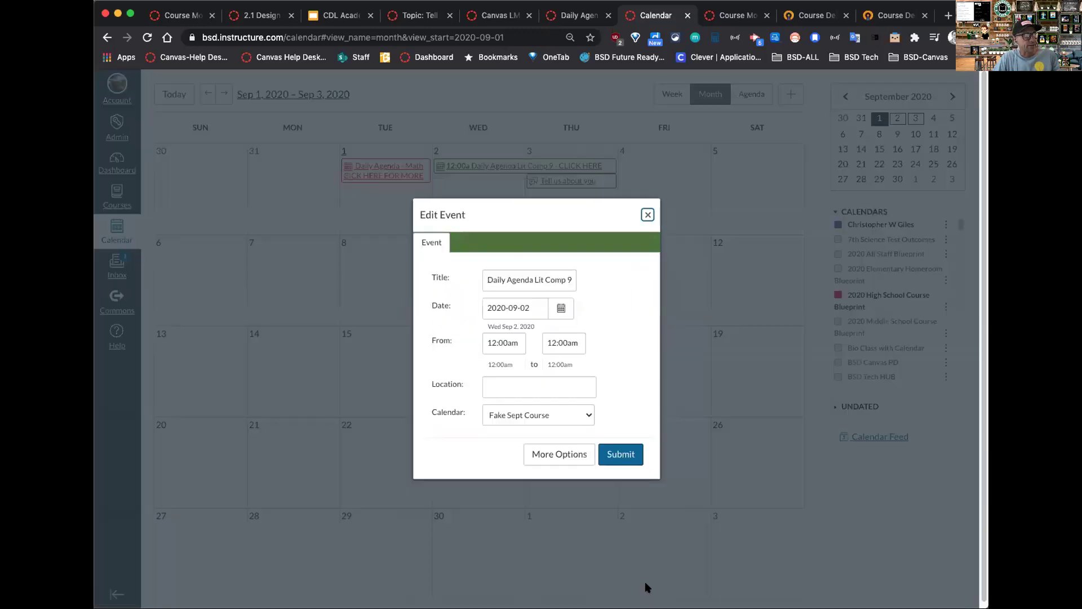
left_click(574, 458)
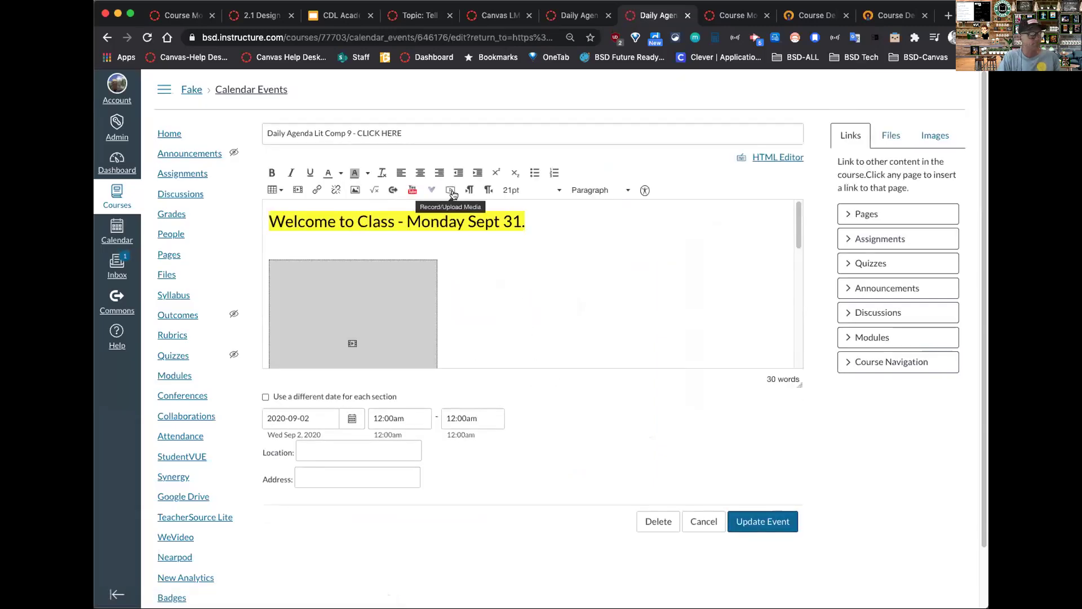
View the Record/Upload Media option for the event description, close it and leave the event without saving
key("super+equal")
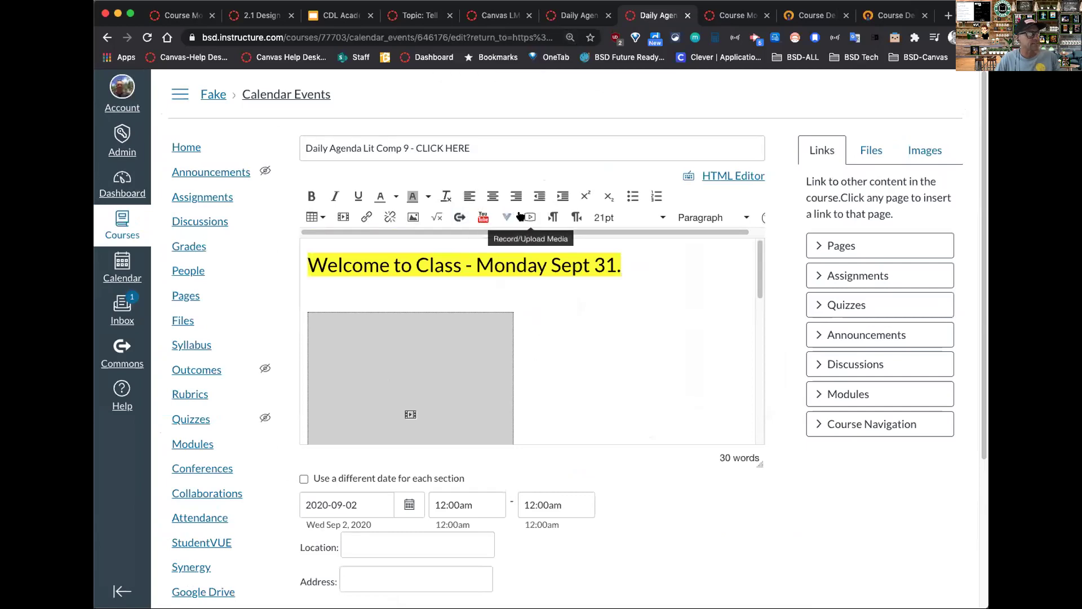
left_click(521, 217)
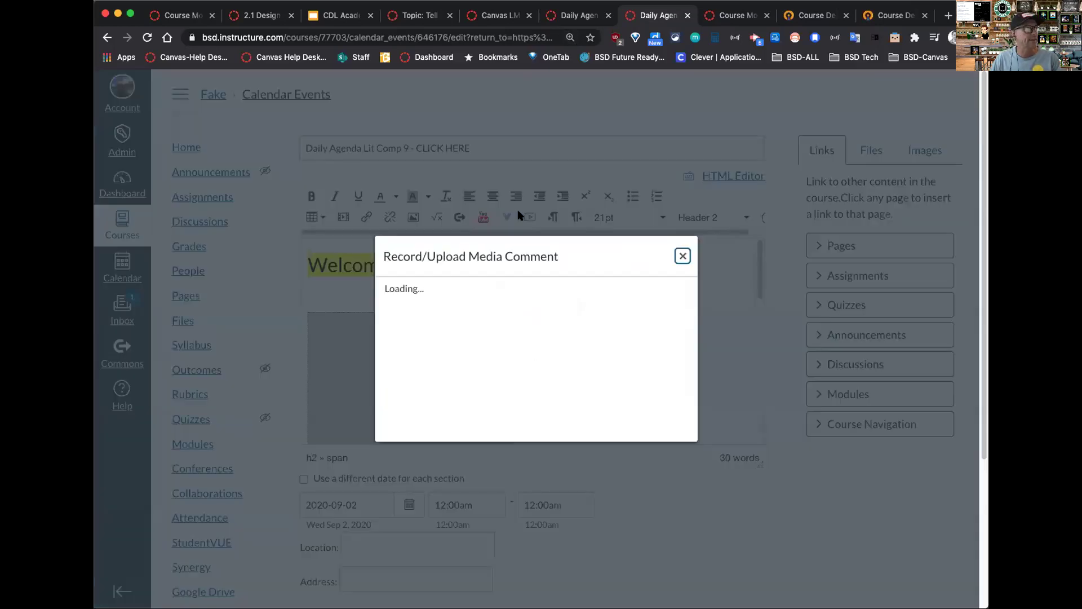
key("super+minus")
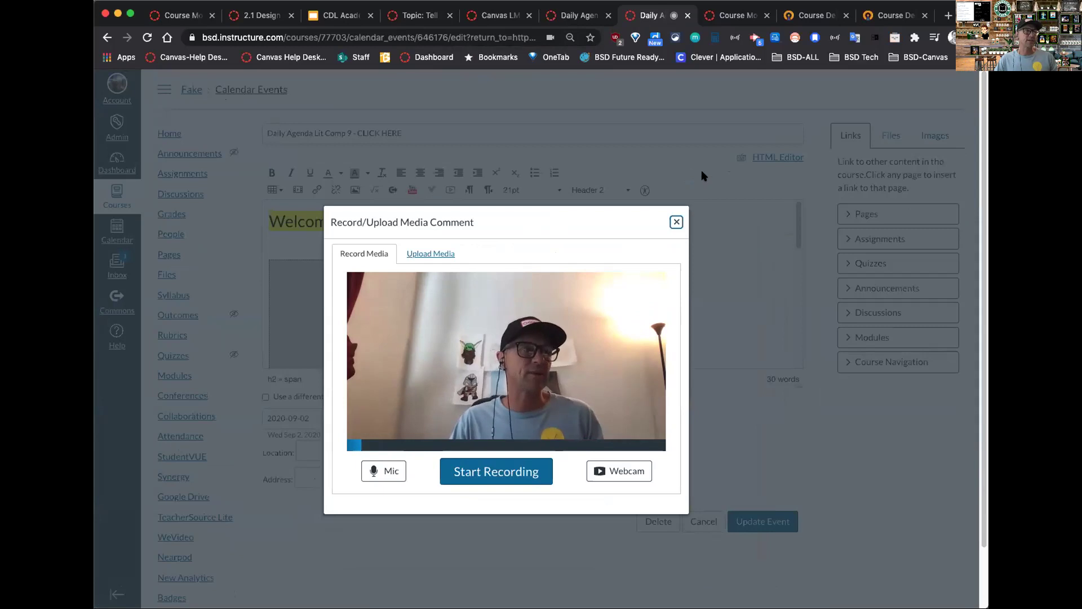
left_click(676, 221)
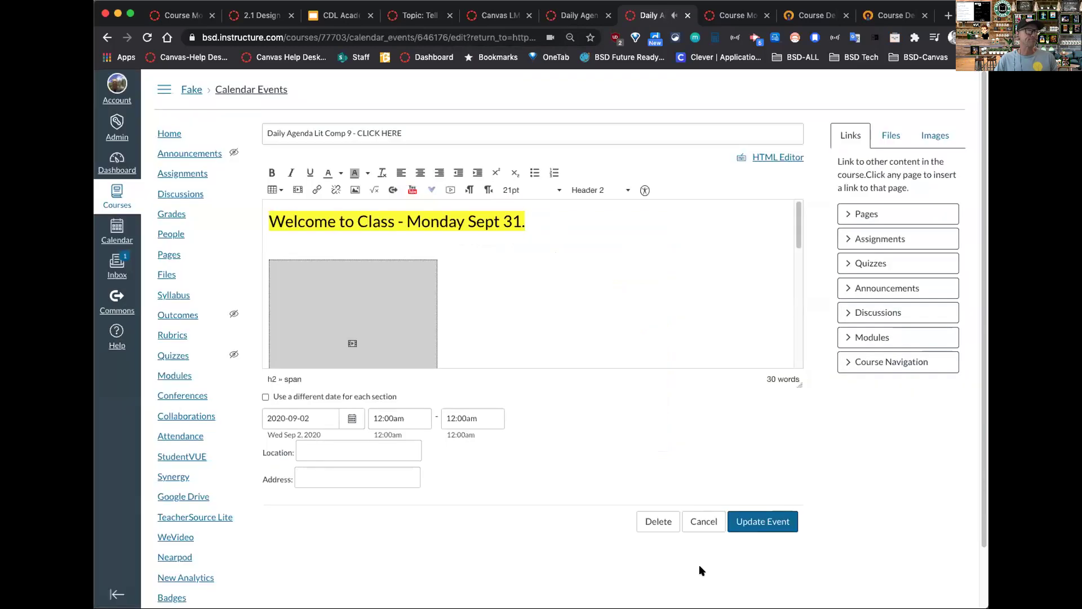
left_click(695, 524)
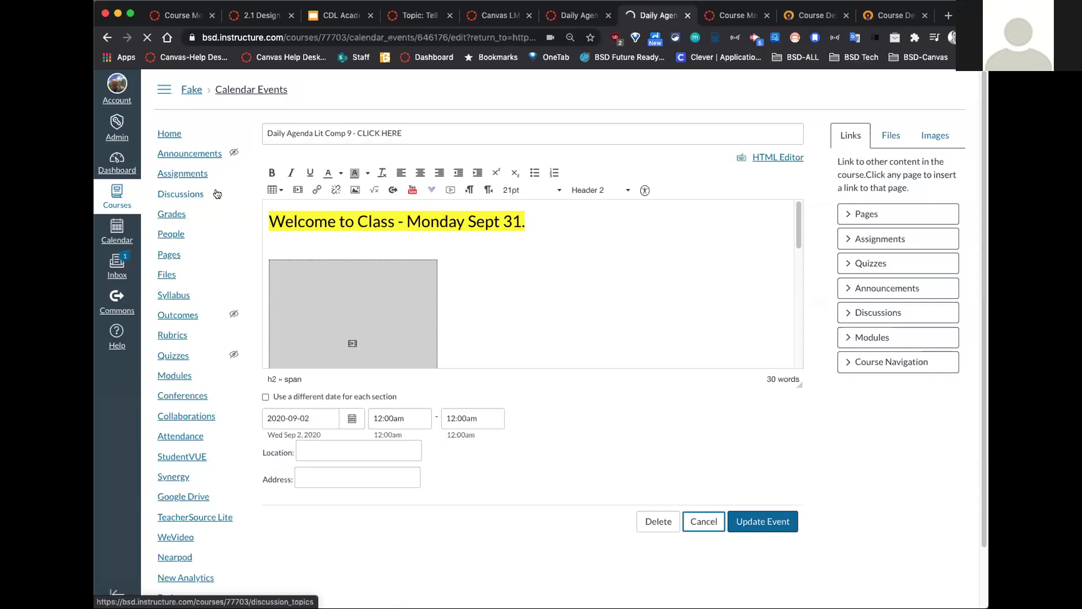
Start a new assignment in the Fake course and name it Google Assignment, correcting the spelling
left_click(194, 174)
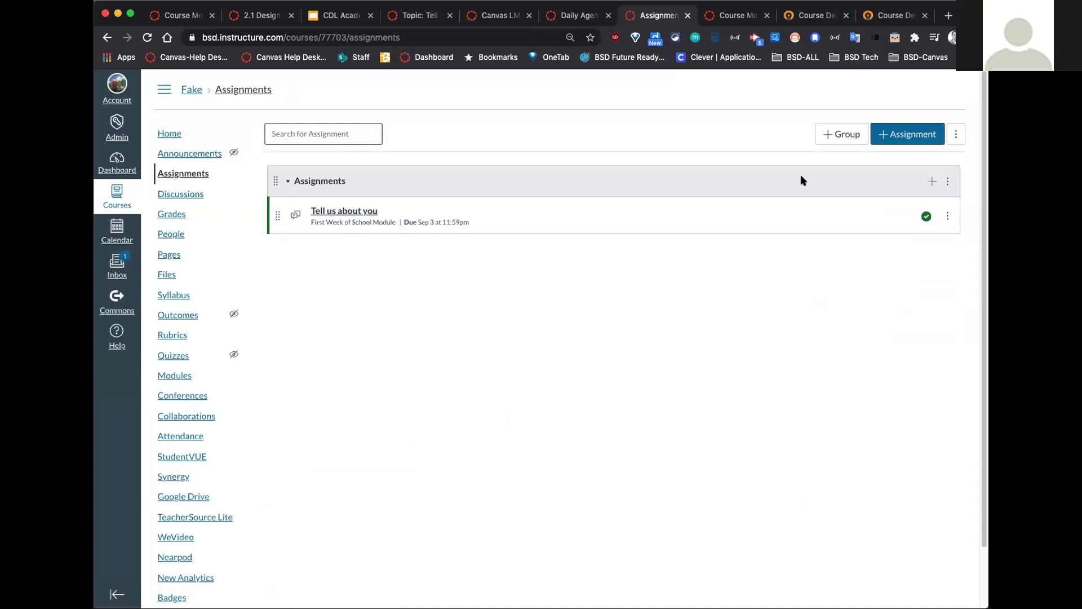
left_click(908, 133)
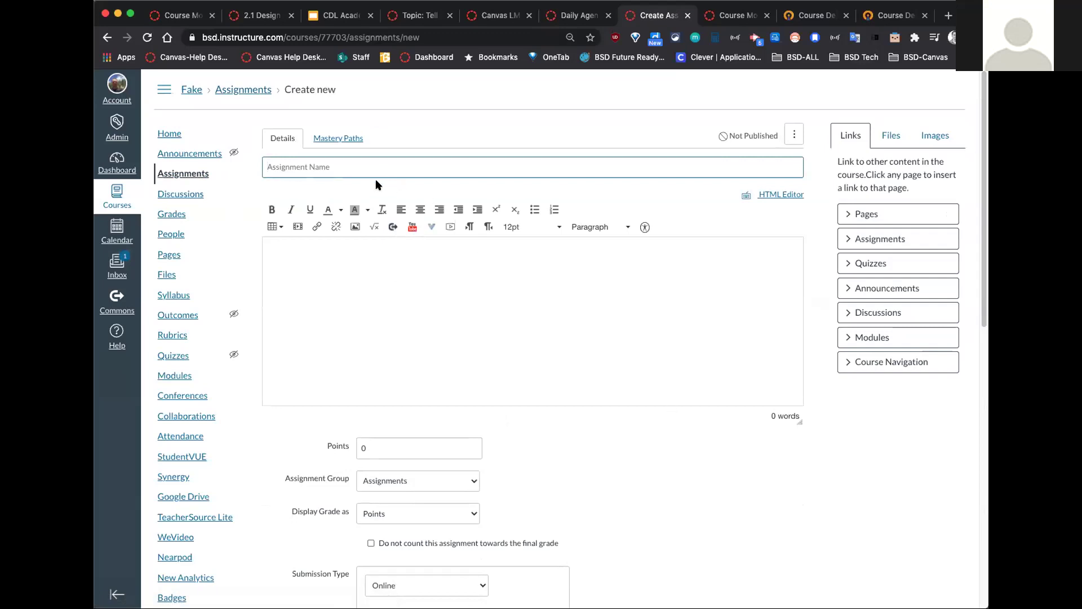
type("Google ")
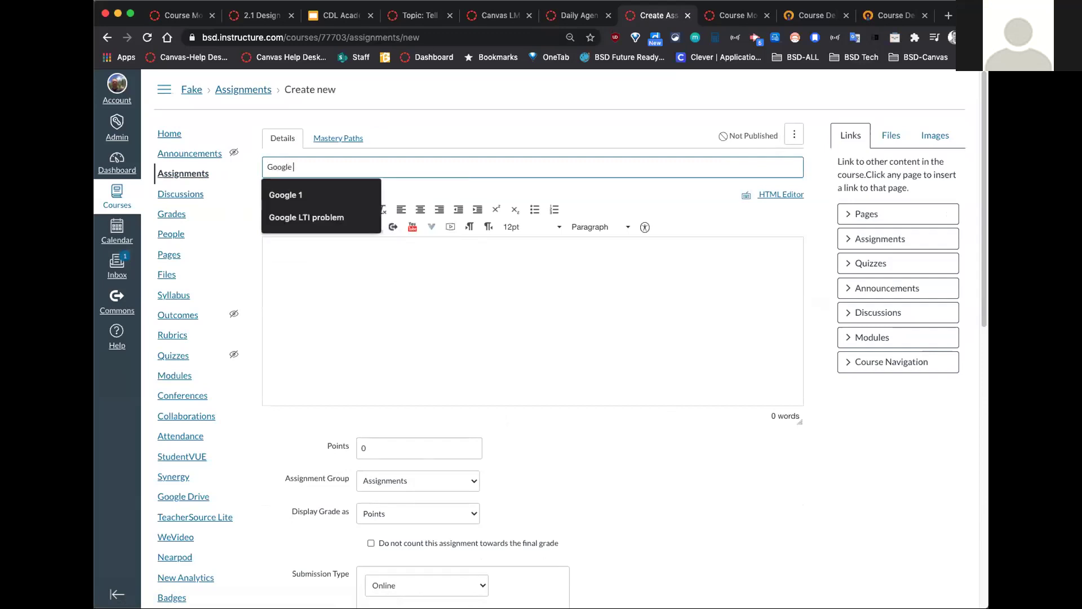
type("Assug")
key("BackSpace")
key("BackSpace")
key("BackSpace")
key("BackSpace")
type("signmet")
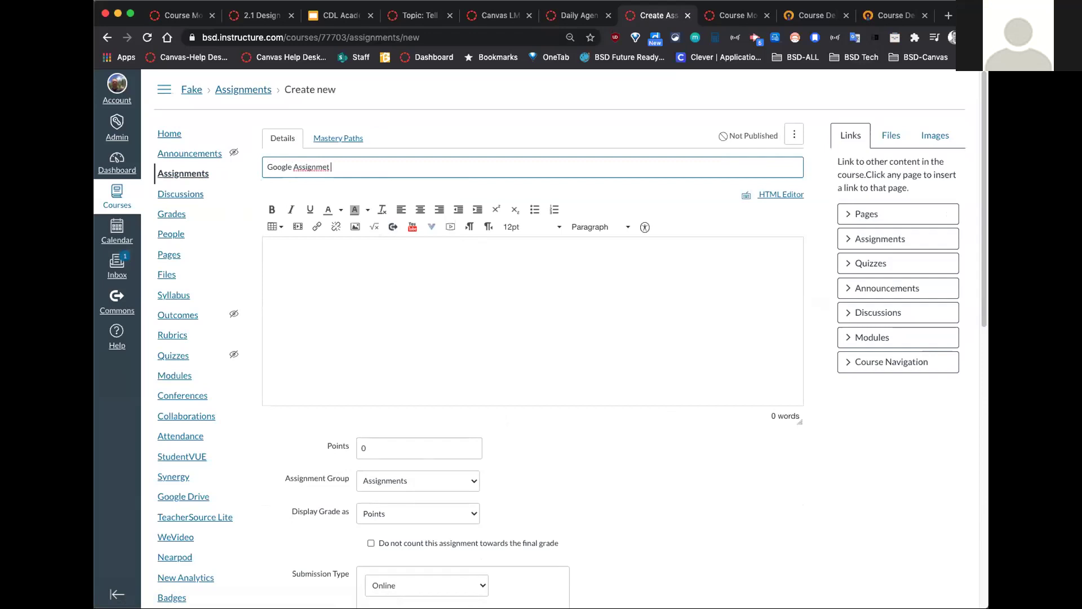
right_click(302, 166)
left_click(326, 172)
Enter "2 Ways to use Google:" as the first line of the assignment description
left_click(338, 259)
type("2 Wyas")
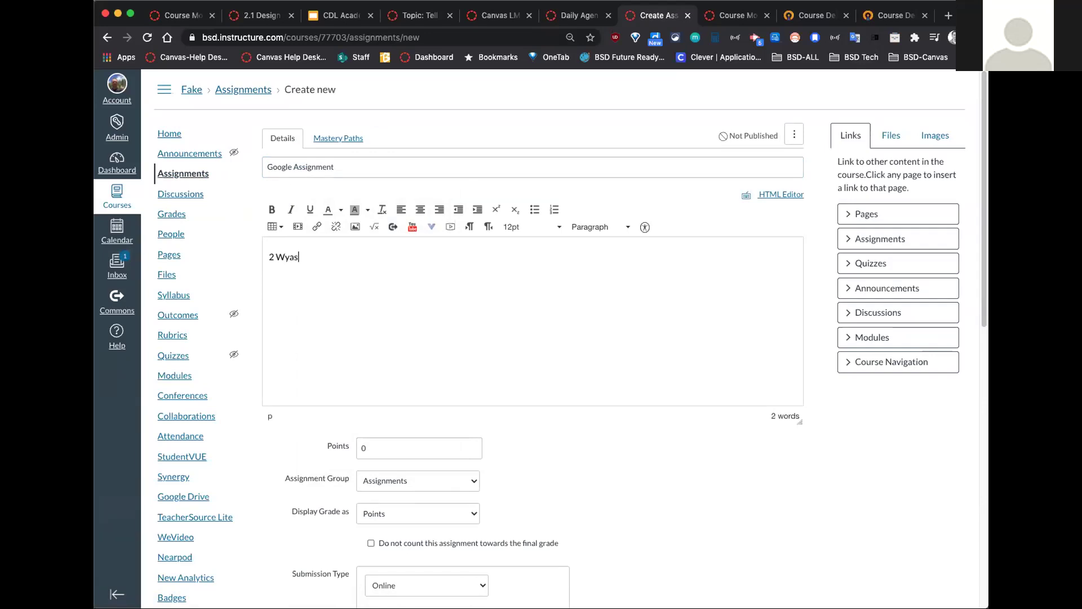
key("BackSpace")
key("BackSpace")
key("BackSpace")
type("ays to use Gogo")
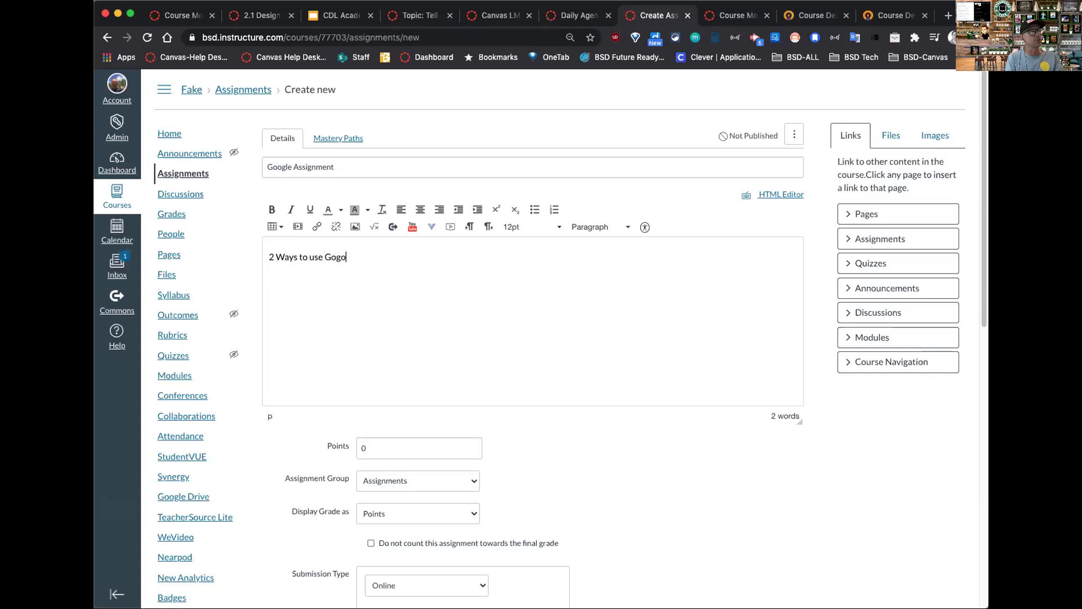
key("BackSpace")
type("ol")
key("BackSpace")
key("BackSpace")
key("BackSpace")
type("ogle")
type(":  ")
Add the line "Force Make Copy ---LINK" below the heading in the assignment description
type("Go")
key("BackSpace")
type("Foic")
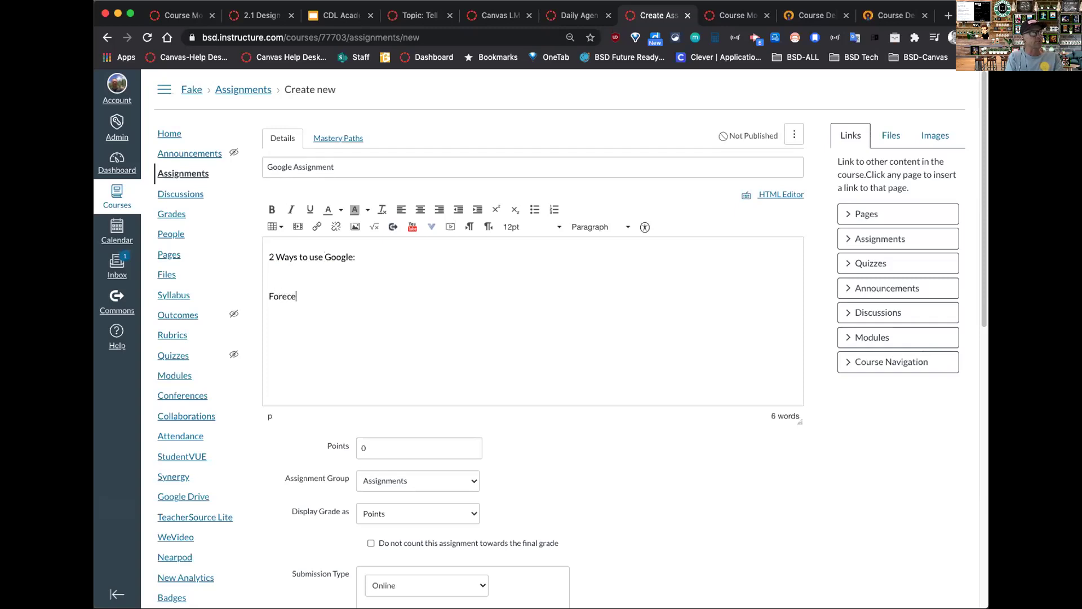
key("BackSpace")
key("BackSpace")
key("BackSpace")
type("ce Maka")
type(" C")
key("BackSpace")
key("BackSpace")
key("BackSpace")
type("e Copy ---LINK")
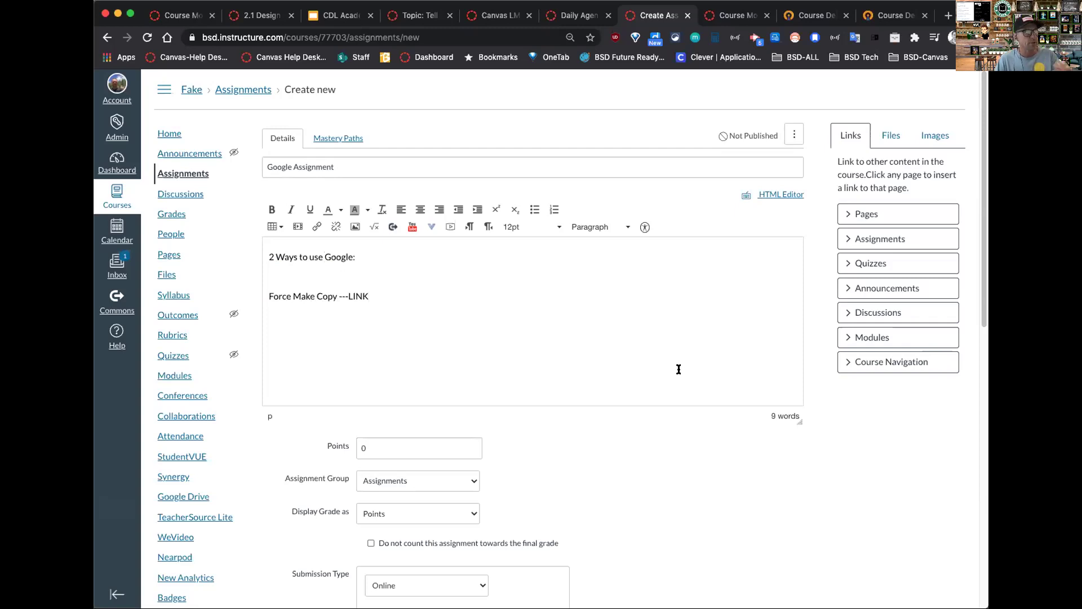
Set the assignment's submission type to External Tool
scroll(652, 396, "down", 1)
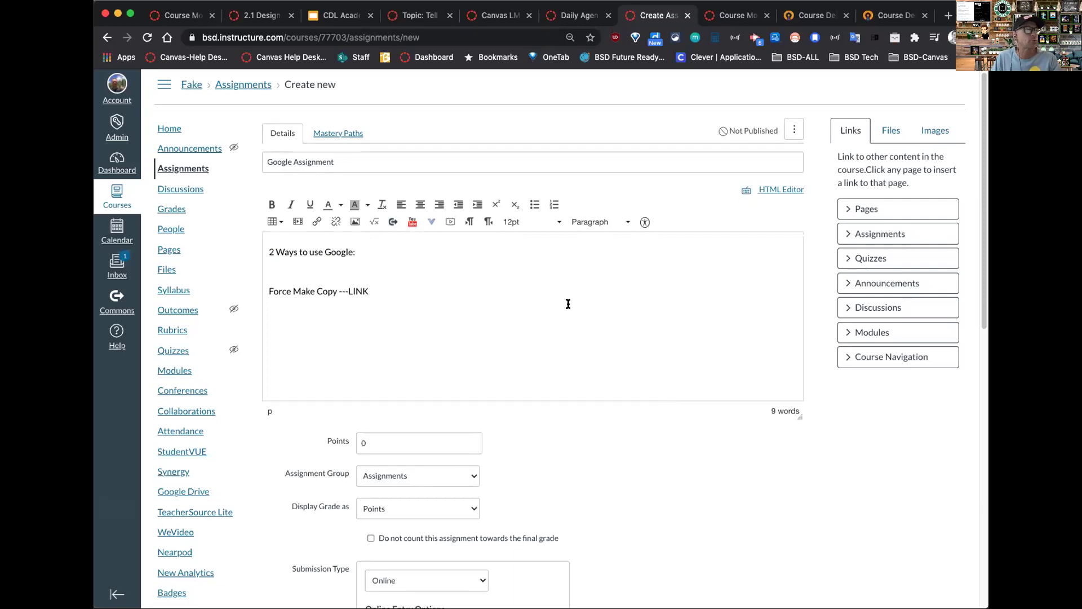
scroll(639, 442, "down", 1)
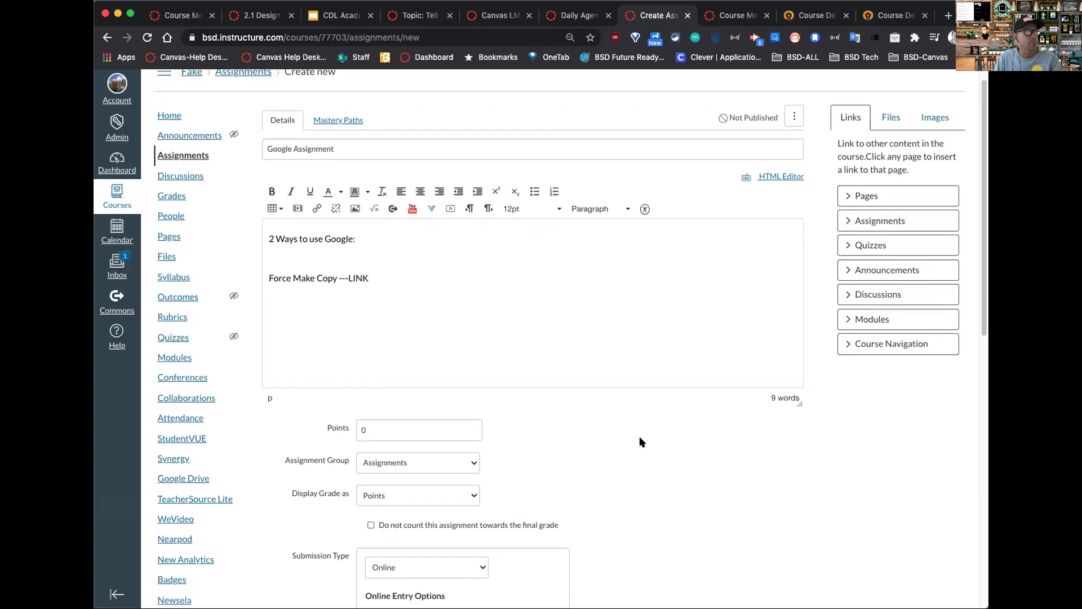
scroll(639, 442, "down", 5)
left_click_drag(290, 425, 344, 427)
left_click(423, 438)
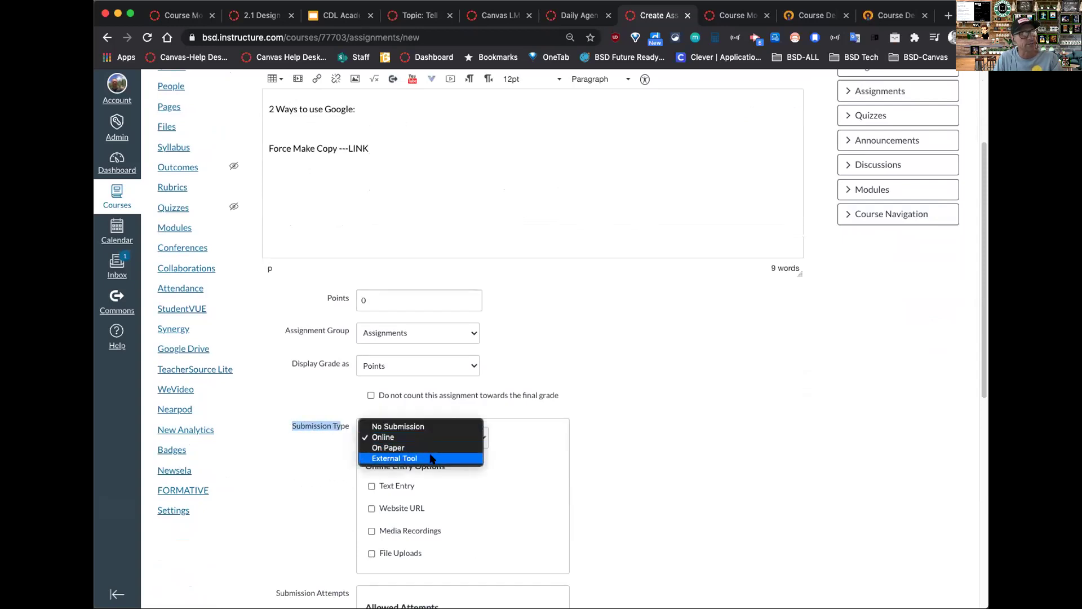
left_click(432, 458)
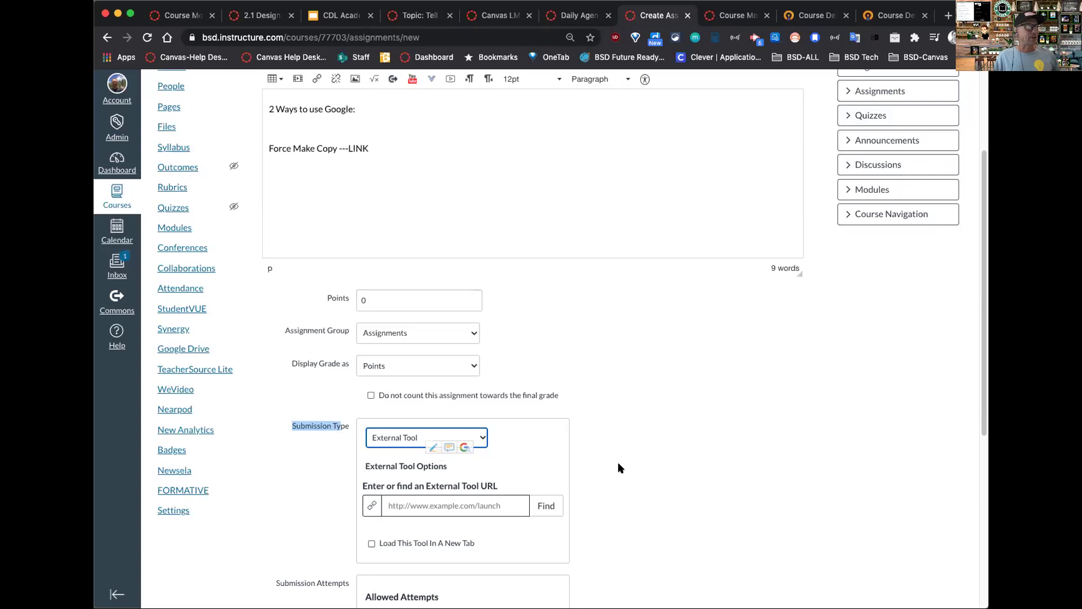
Find the available external tools for the submission and choose Google Docs Cloud Assignment
scroll(613, 452, "down", 2)
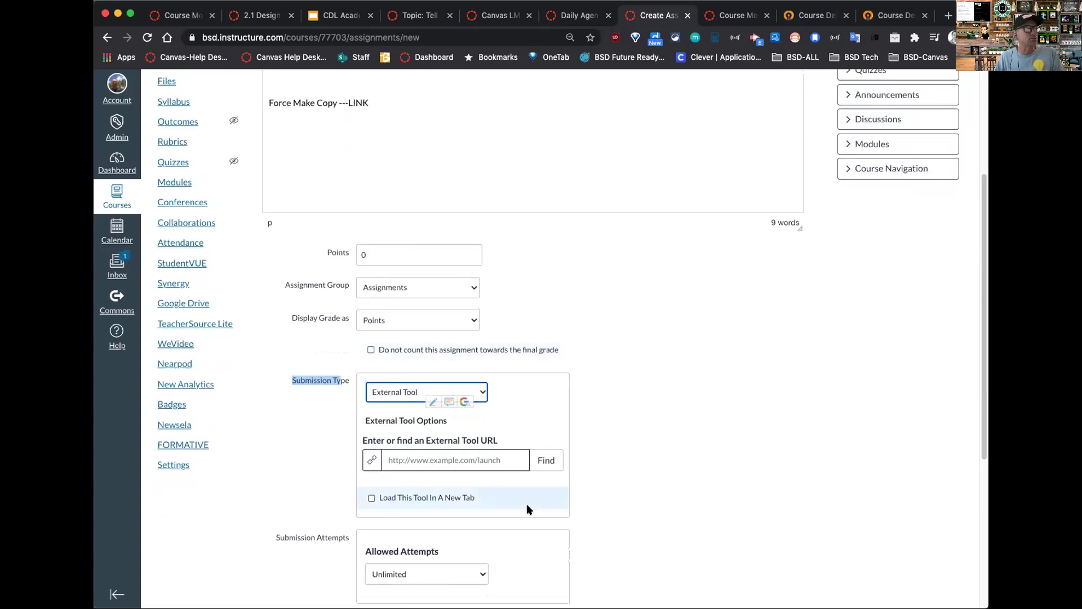
left_click(546, 460)
scroll(521, 375, "down", 5)
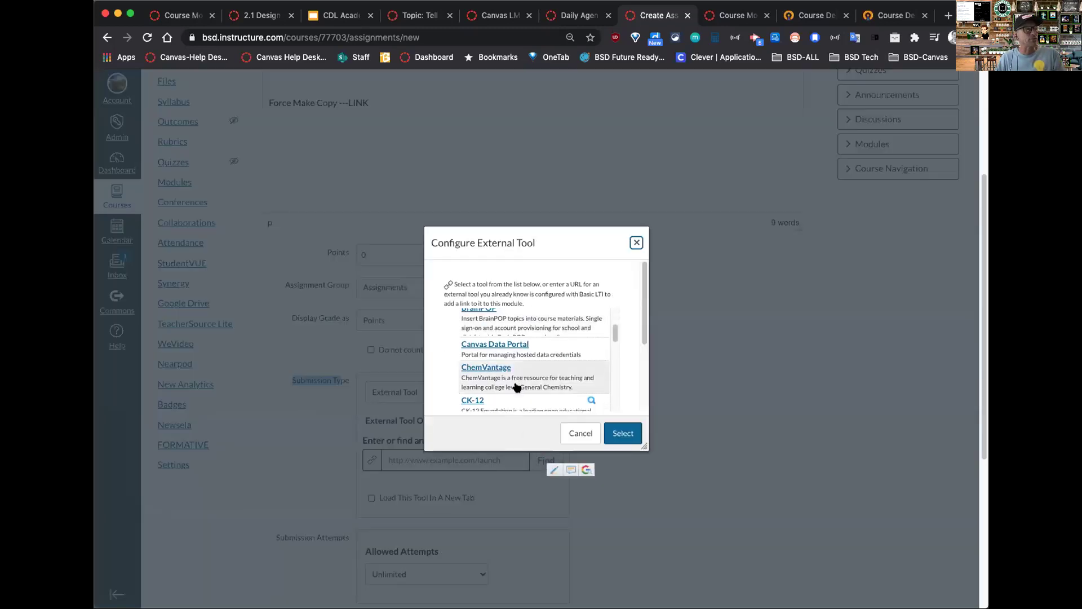
scroll(517, 387, "down", 5)
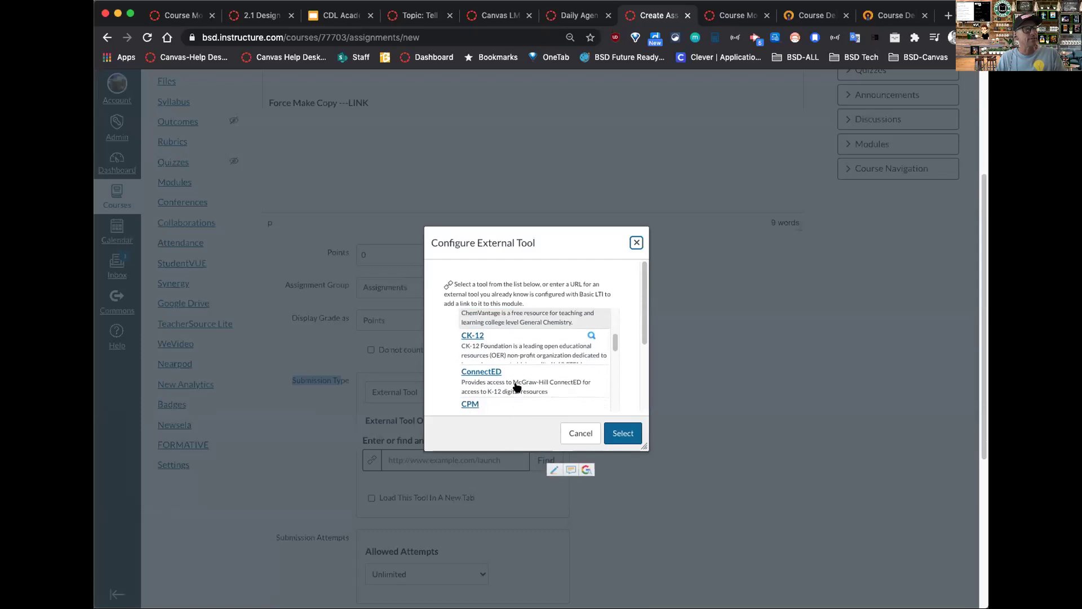
scroll(513, 389, "down", 1)
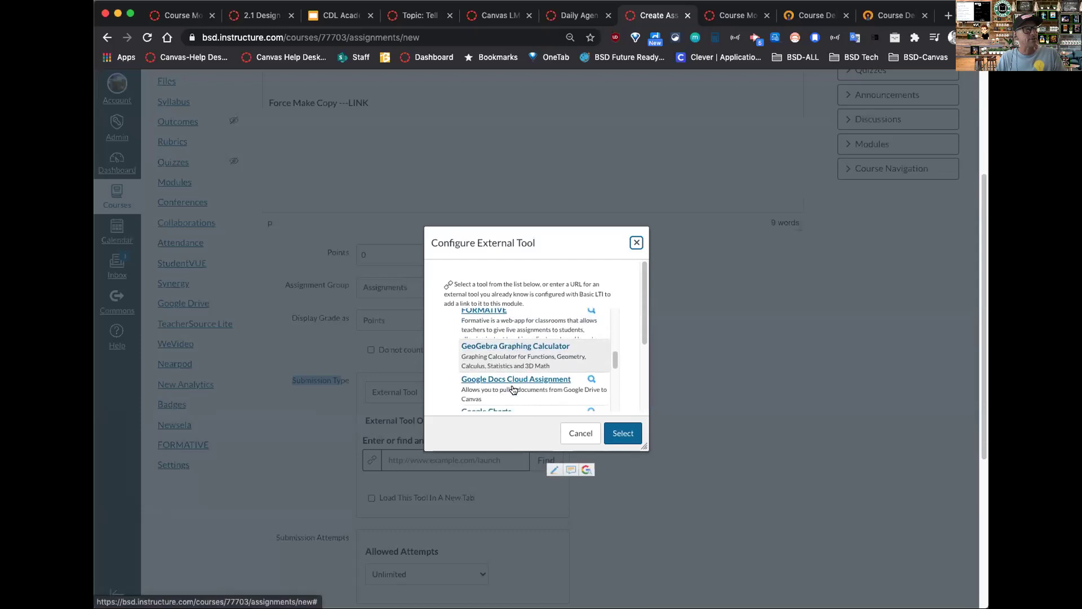
left_click(526, 385)
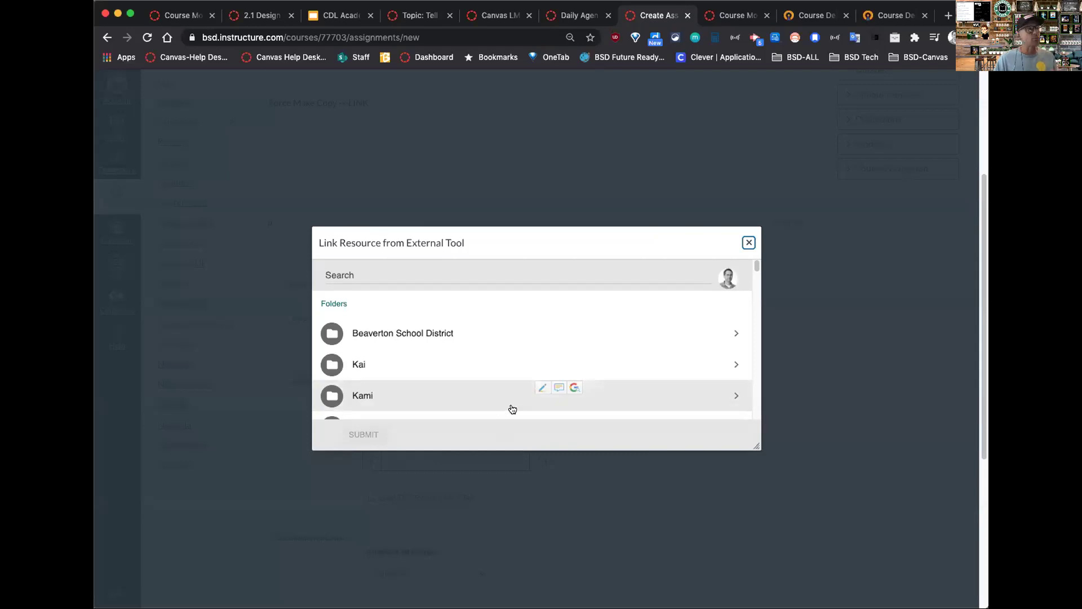
Link the 2_Google Doc EXAMPLE file from Google Drive as the assignment's external tool resource
scroll(538, 338, "down", 3)
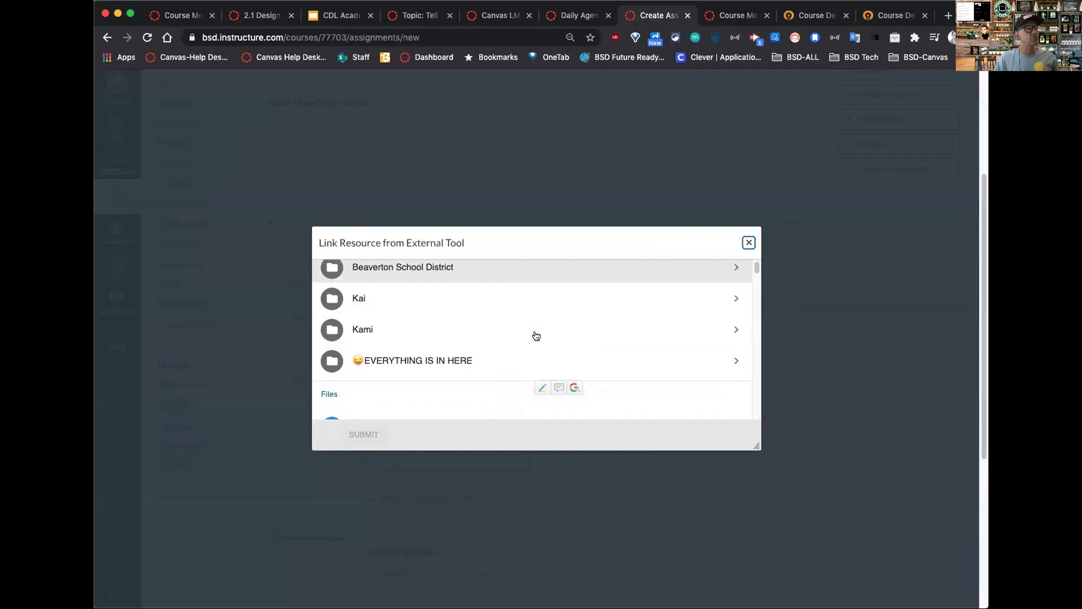
scroll(536, 336, "down", 5)
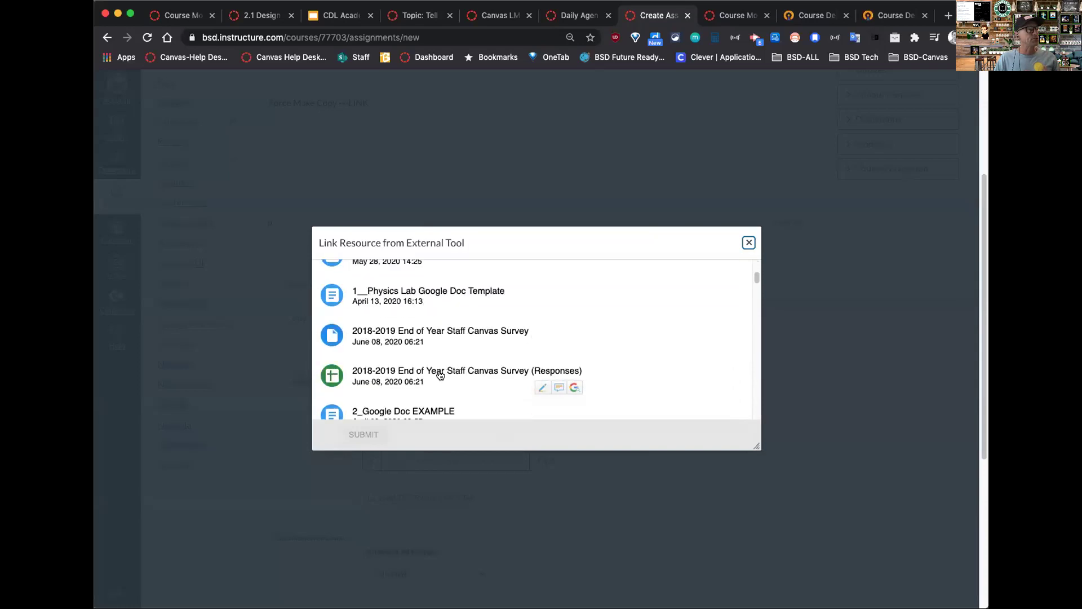
scroll(448, 368, "down", 2)
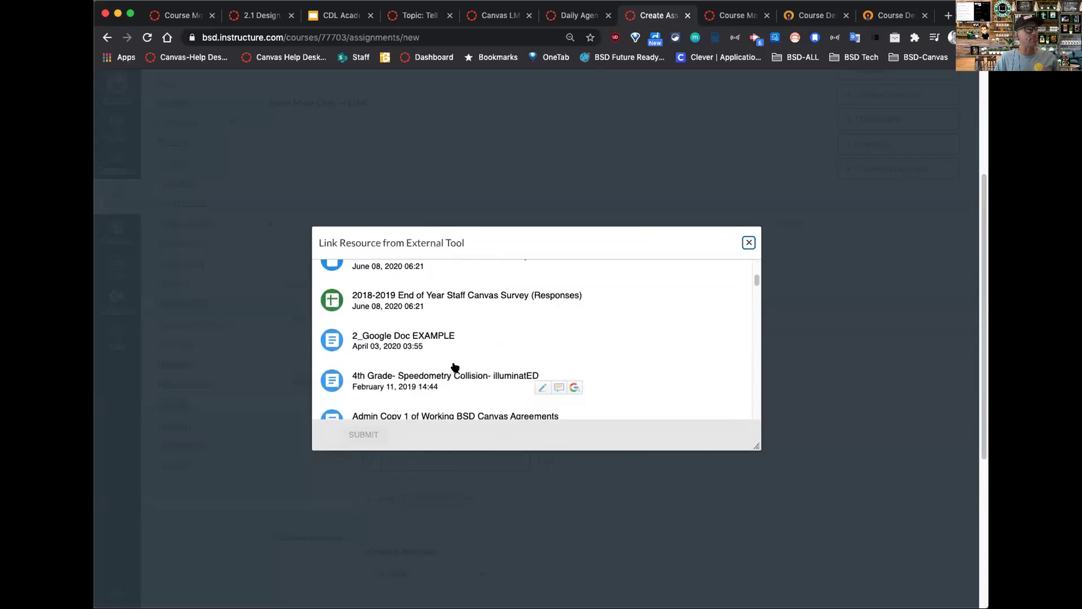
left_click(405, 333)
left_click(364, 434)
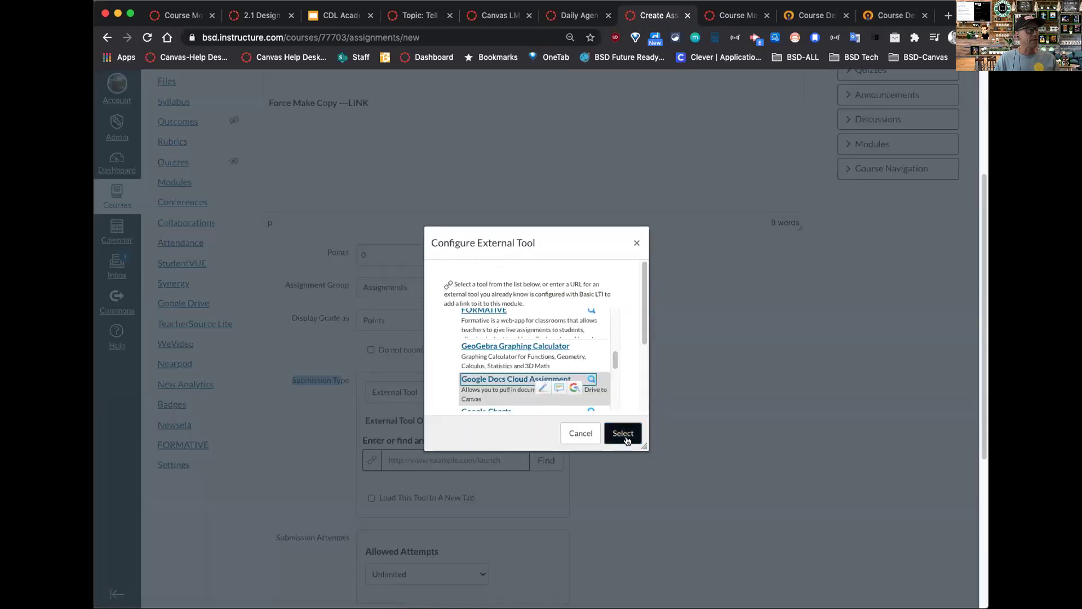
left_click(620, 436)
Set the assignment's due date to September 2, 2020, then save and publish it
scroll(643, 465, "down", 3)
scroll(638, 474, "down", 3)
left_click(515, 433)
left_click(542, 442)
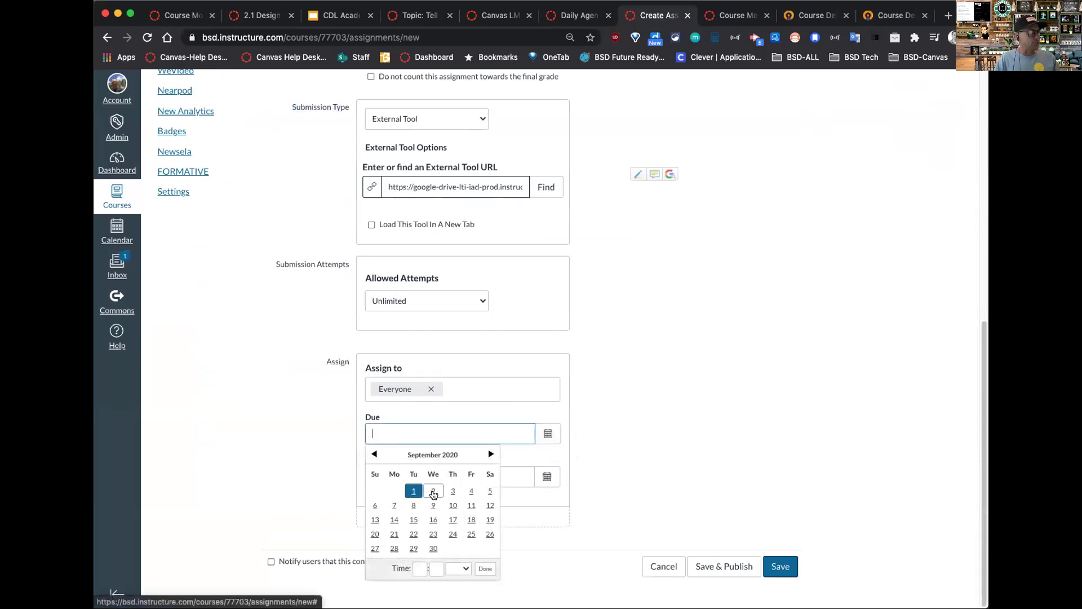
left_click(433, 491)
left_click(736, 576)
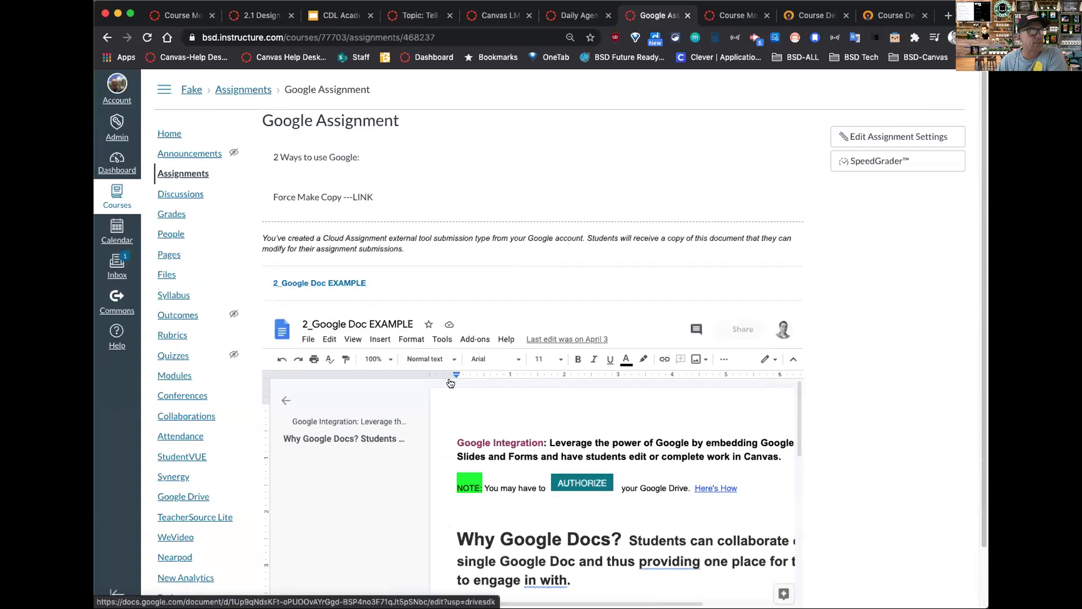
Look over the embedded 2_Google Doc EXAMPLE document and highlight the Force Make Copy ---LINK line in the description
left_click(641, 524)
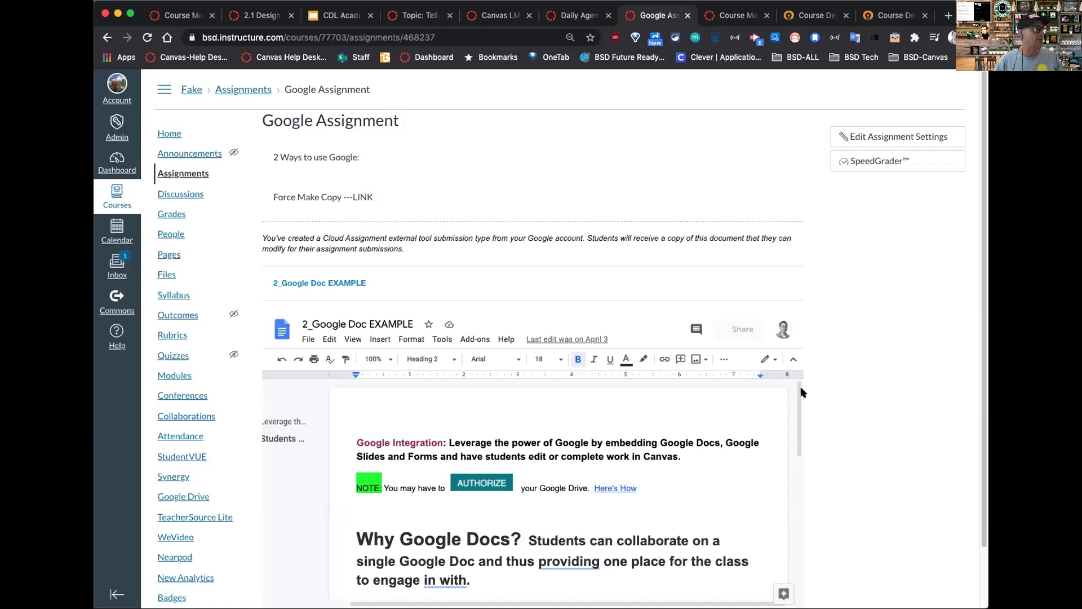
left_click_drag(384, 197, 272, 197)
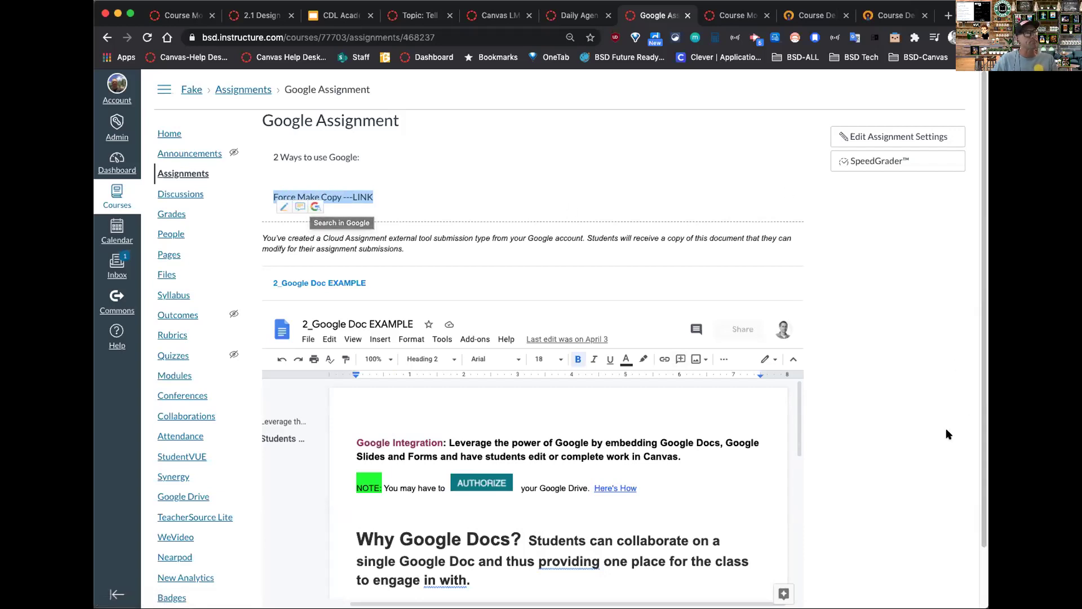
scroll(886, 420, "down", 2)
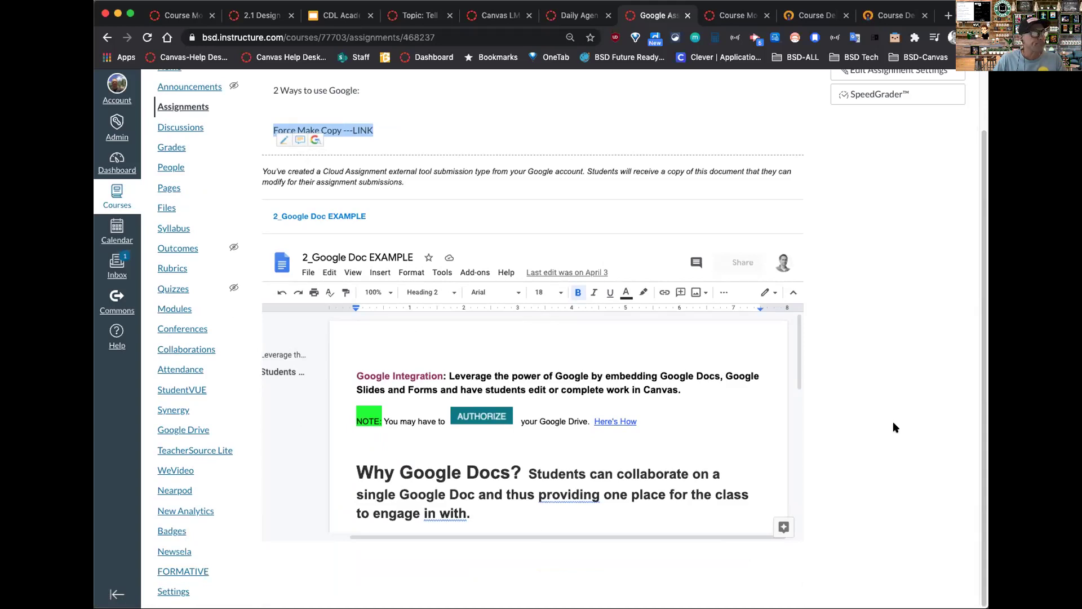
scroll(892, 421, "up", 2)
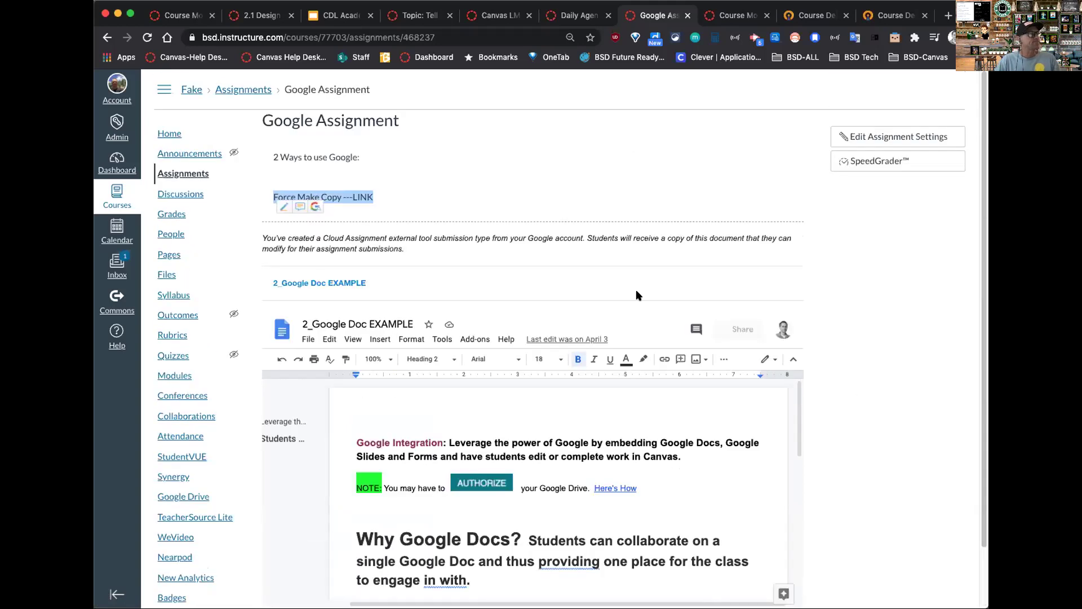
left_click(328, 17)
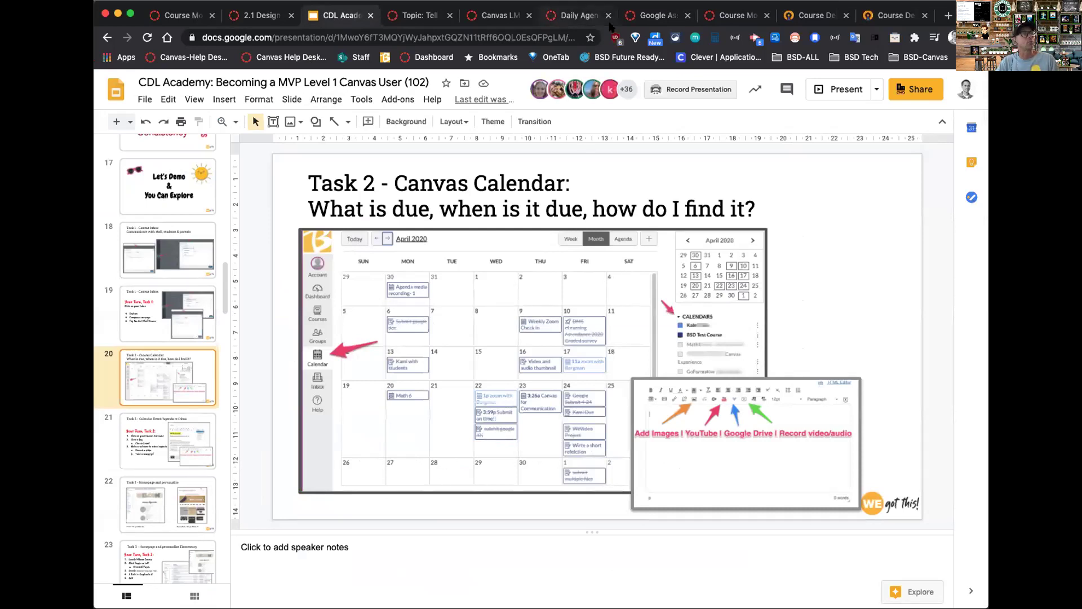
left_click(649, 18)
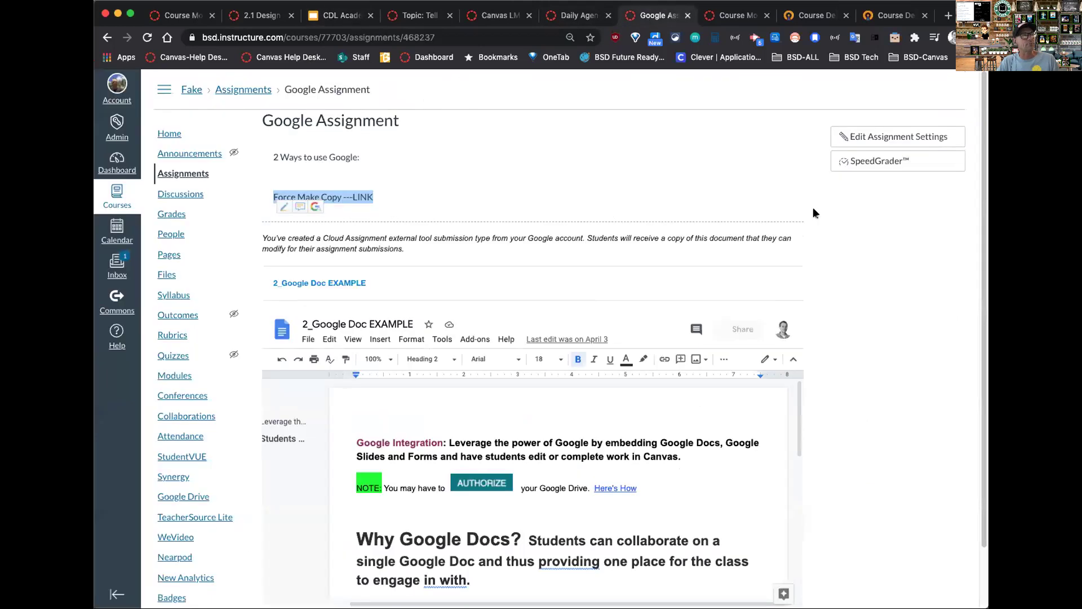
left_click(880, 162)
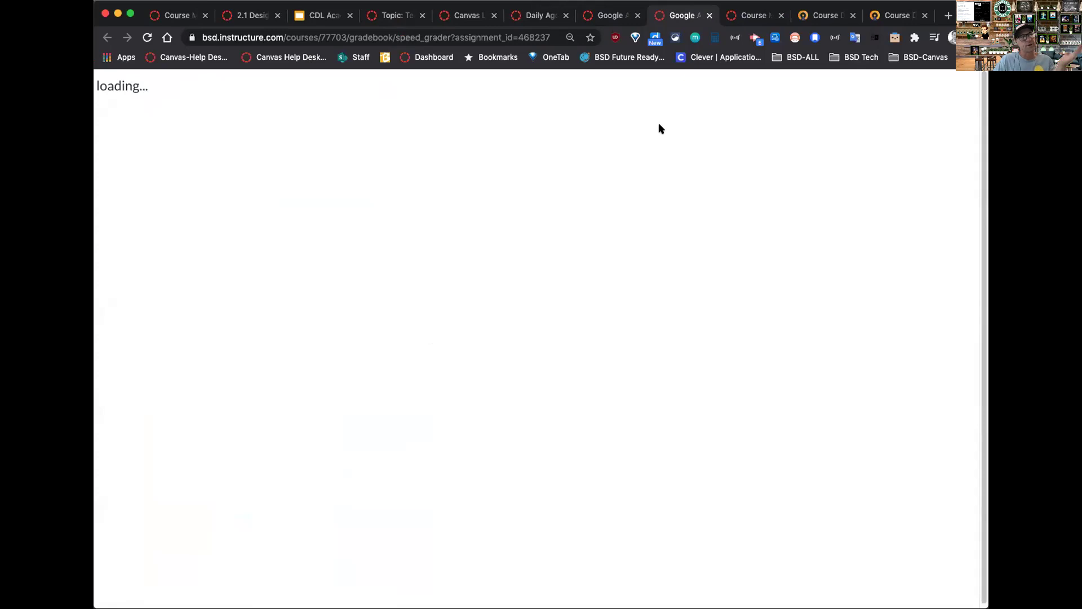
left_click(620, 15)
Enter Student View from the course home page, view the Google Assignment as a student, and leave Student View
left_click(178, 133)
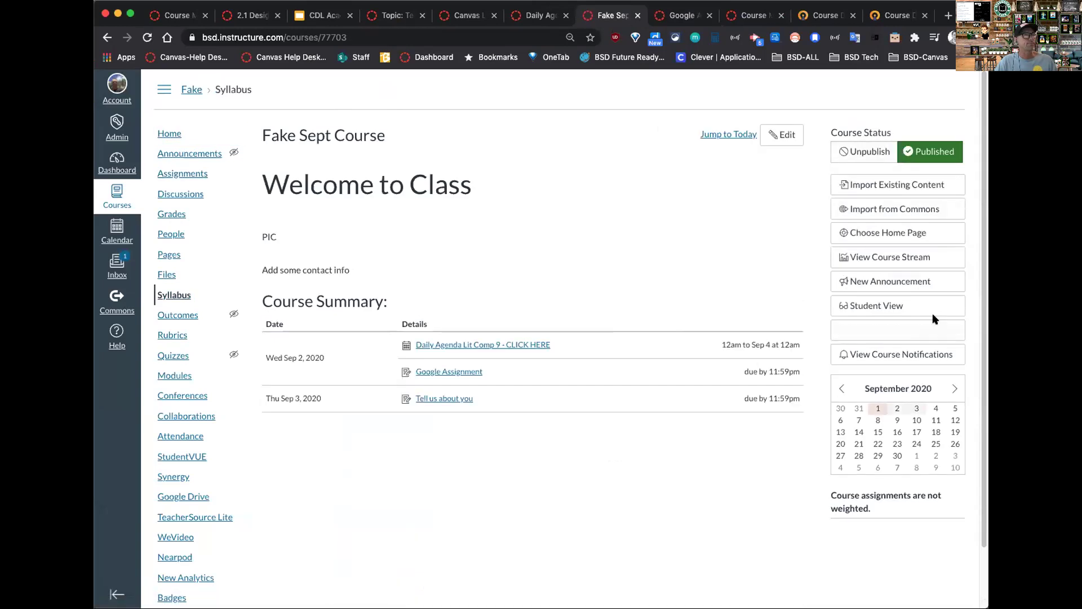
left_click(865, 157)
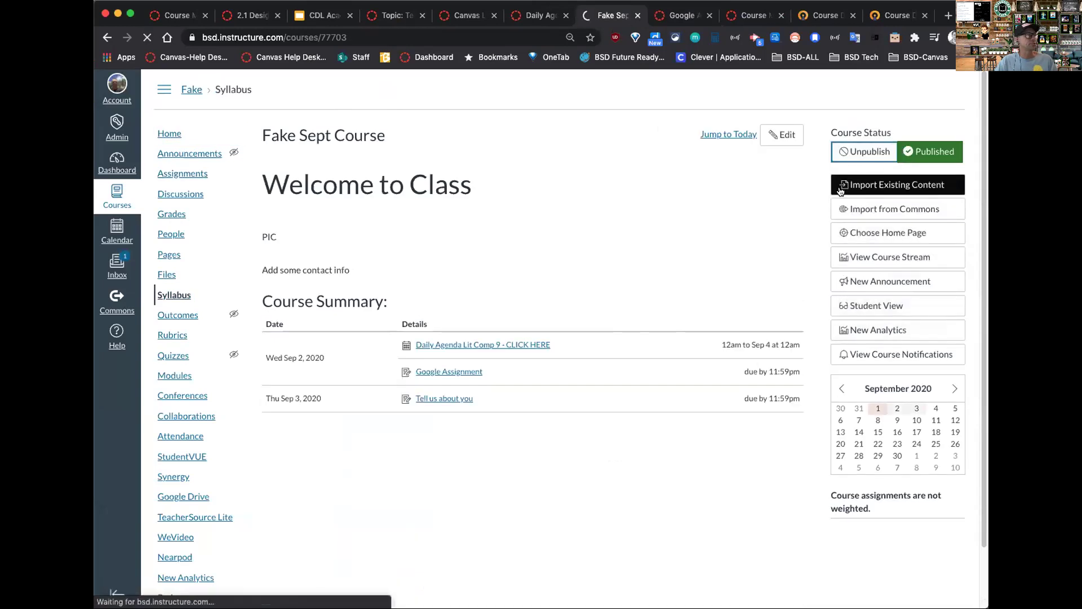
left_click(885, 304)
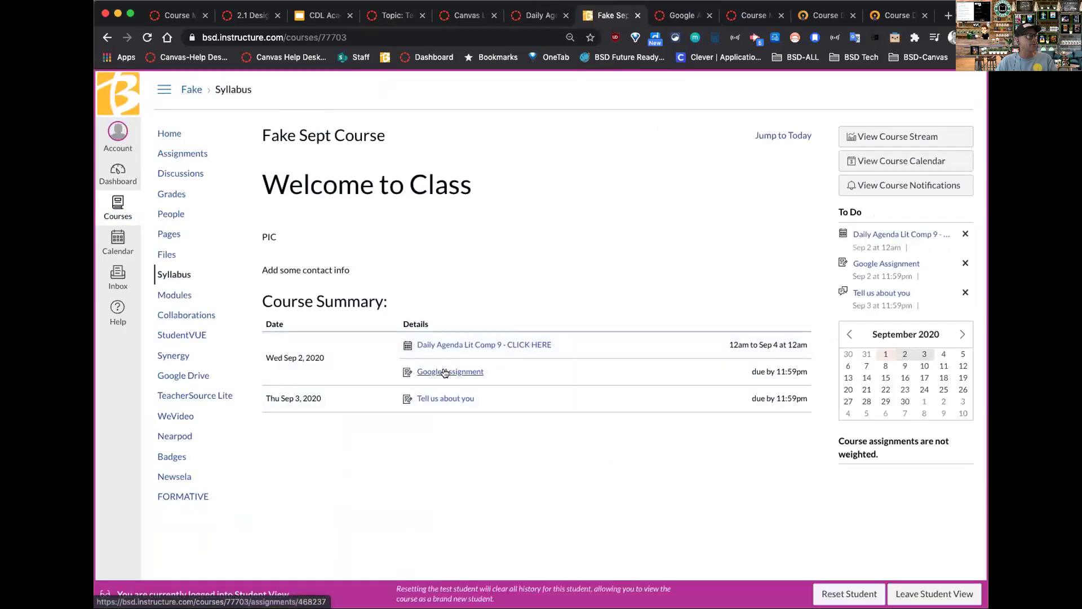
left_click(450, 369)
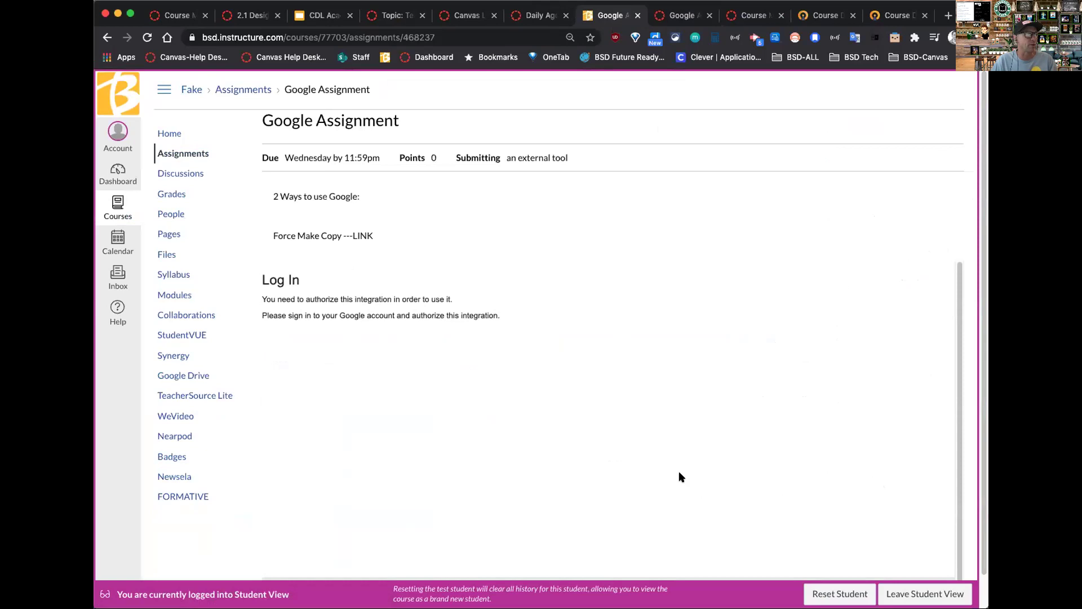
scroll(564, 482, "down", 1)
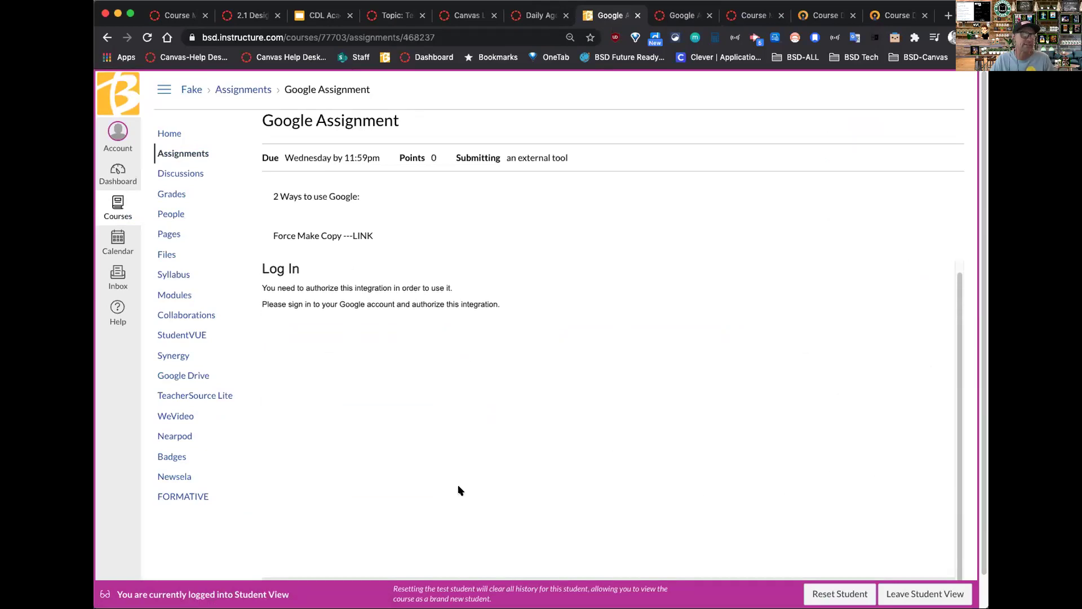
left_click(925, 594)
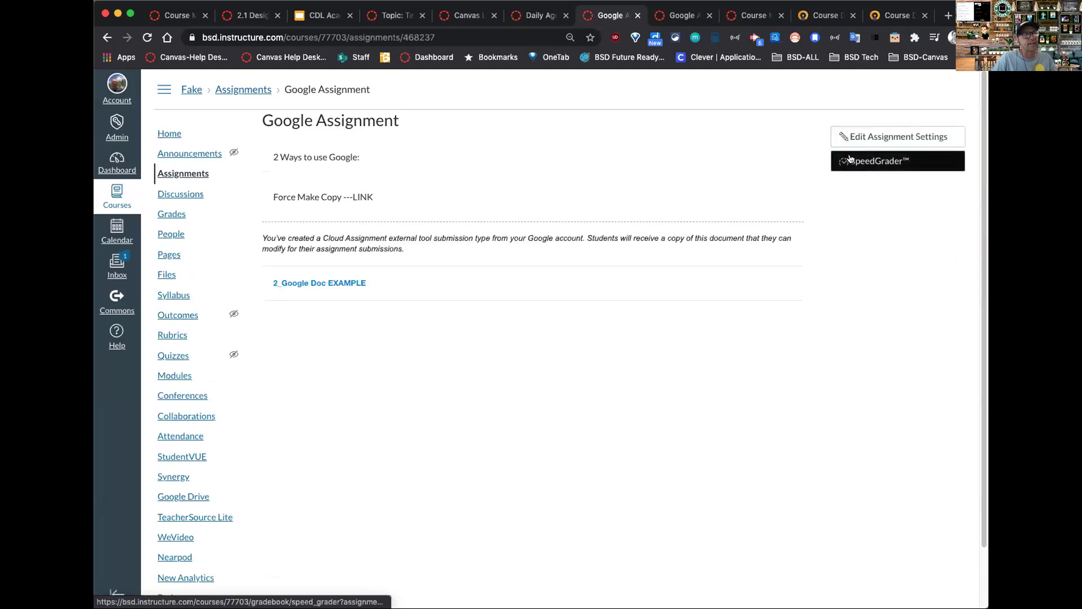
Open SpeedGrader for the Google Assignment, view the media comment recorder, and close it without recording
left_click(877, 162)
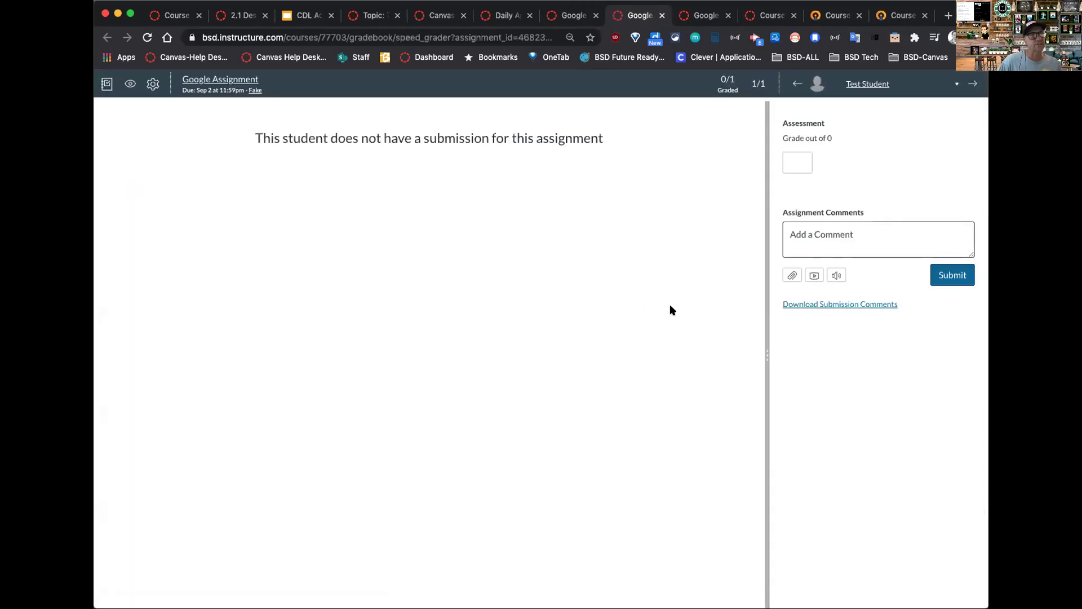
left_click(815, 275)
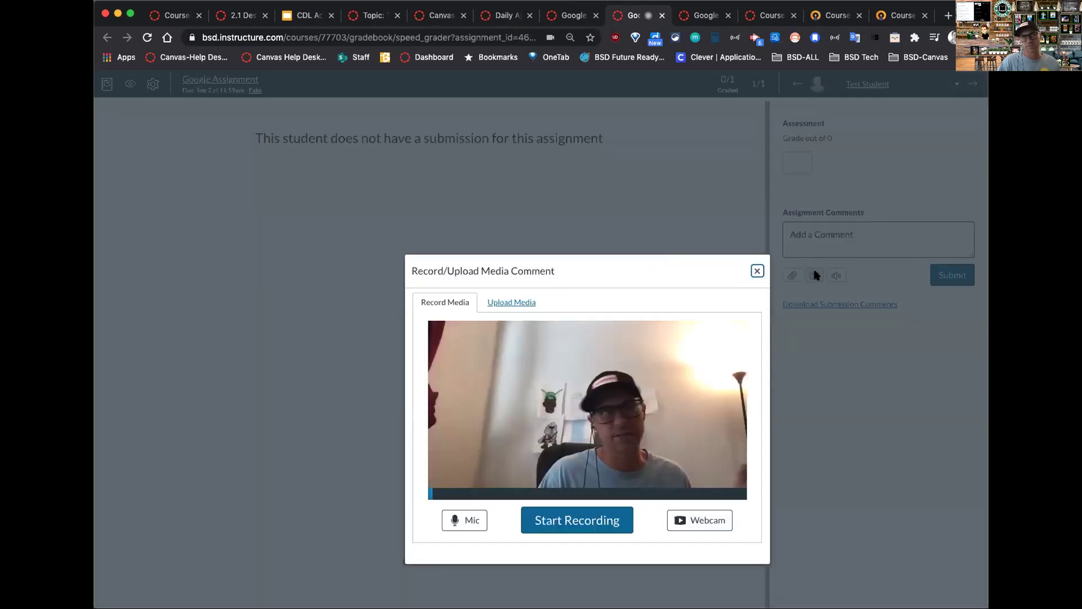
left_click(757, 271)
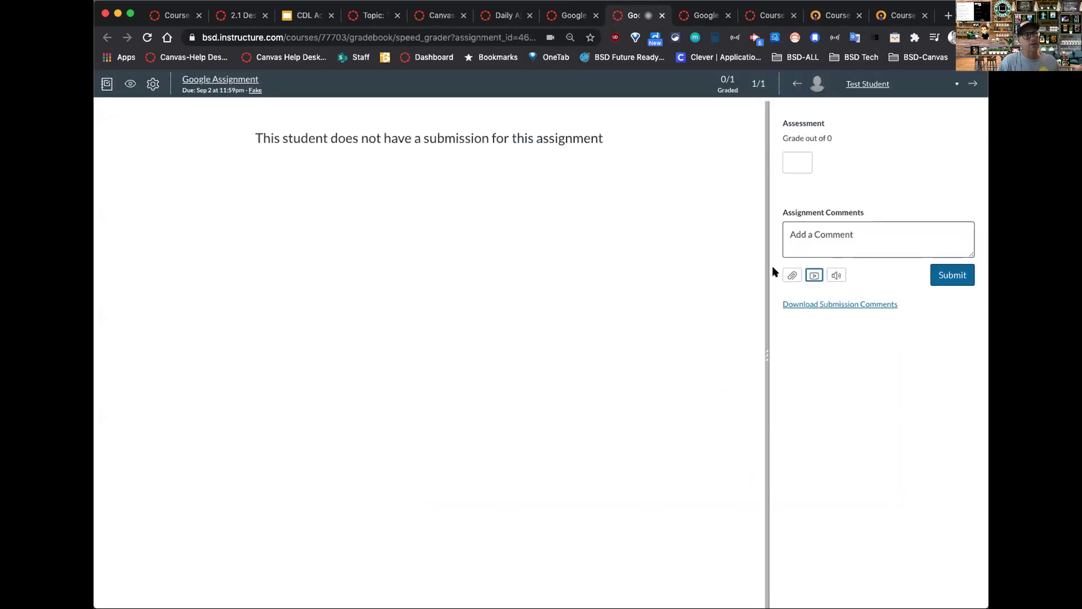
Dictate an assignment comment with Speech to Text, starting "I can go ahead and just start talking", and close SpeedGrader without submitting
left_click(836, 275)
left_click(623, 400)
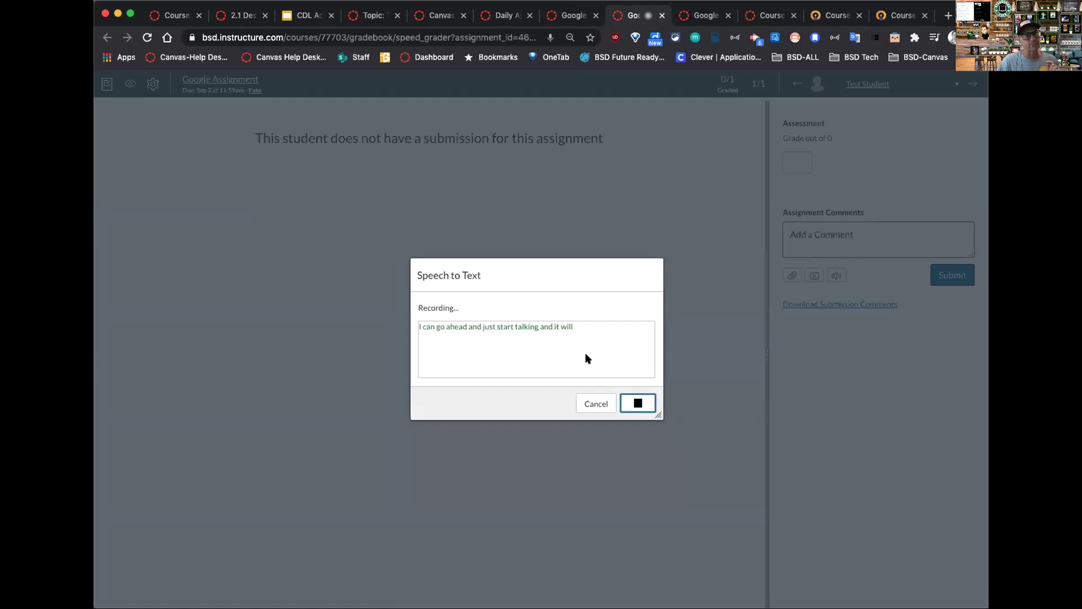
left_click(641, 405)
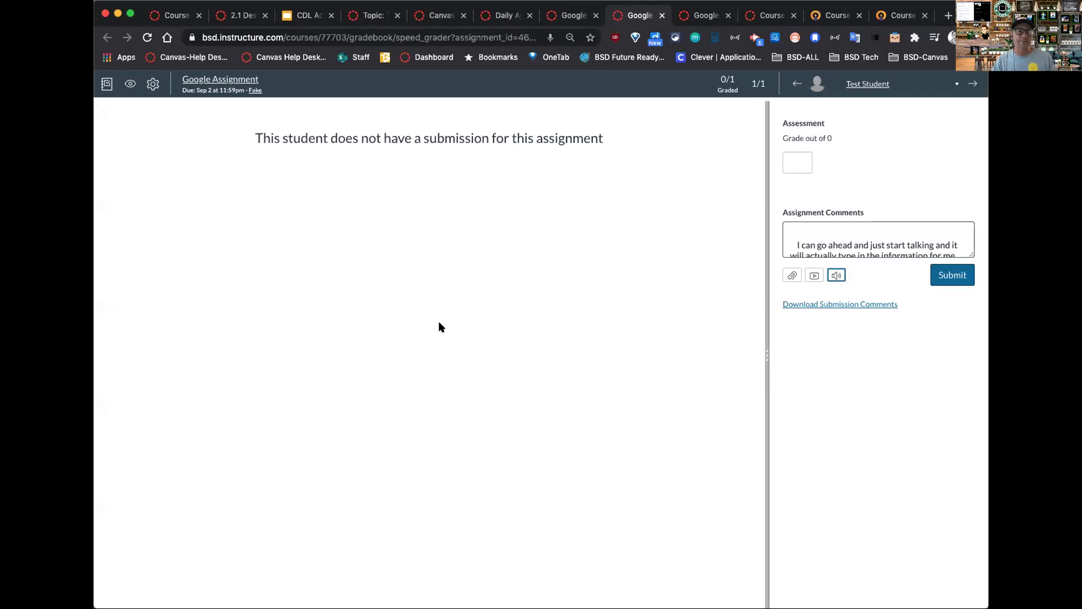
left_click(662, 16)
left_click(588, 219)
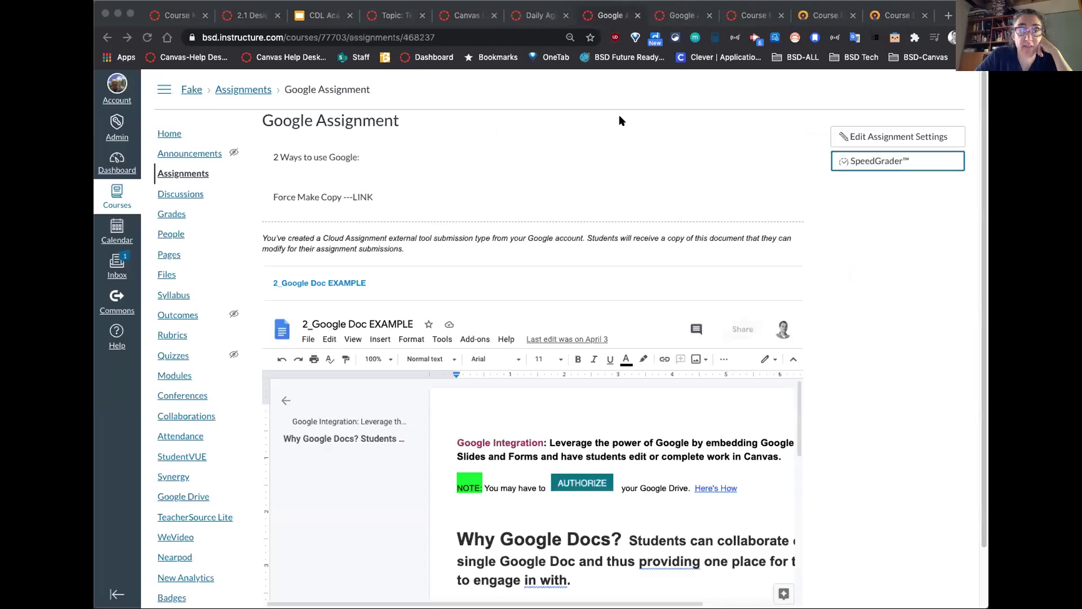
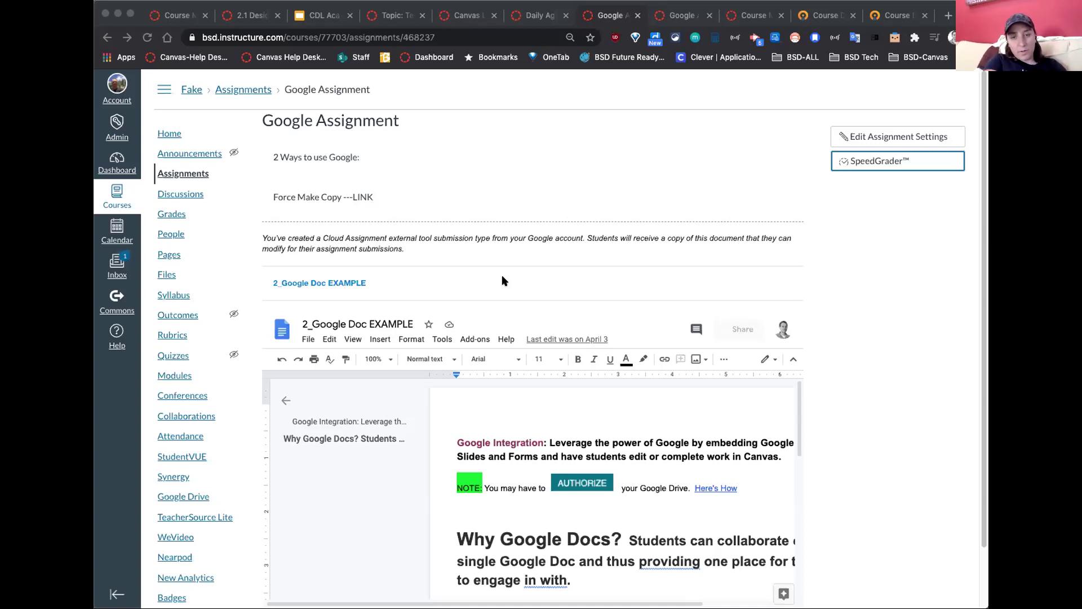
Start creating a new assignment from the course's Assignments list
left_click(177, 176)
left_click(176, 176)
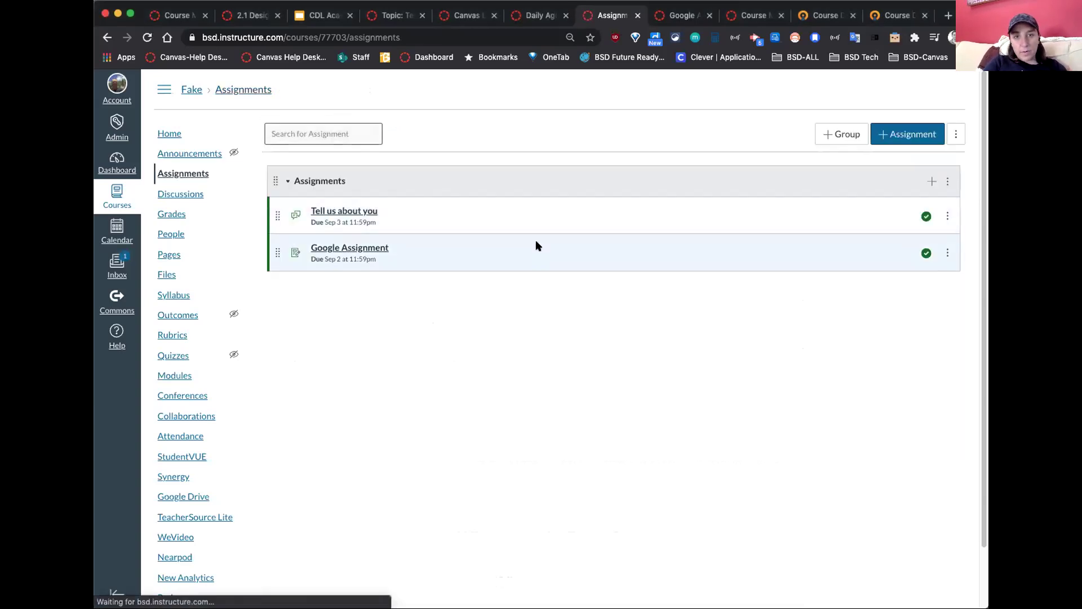
left_click(896, 135)
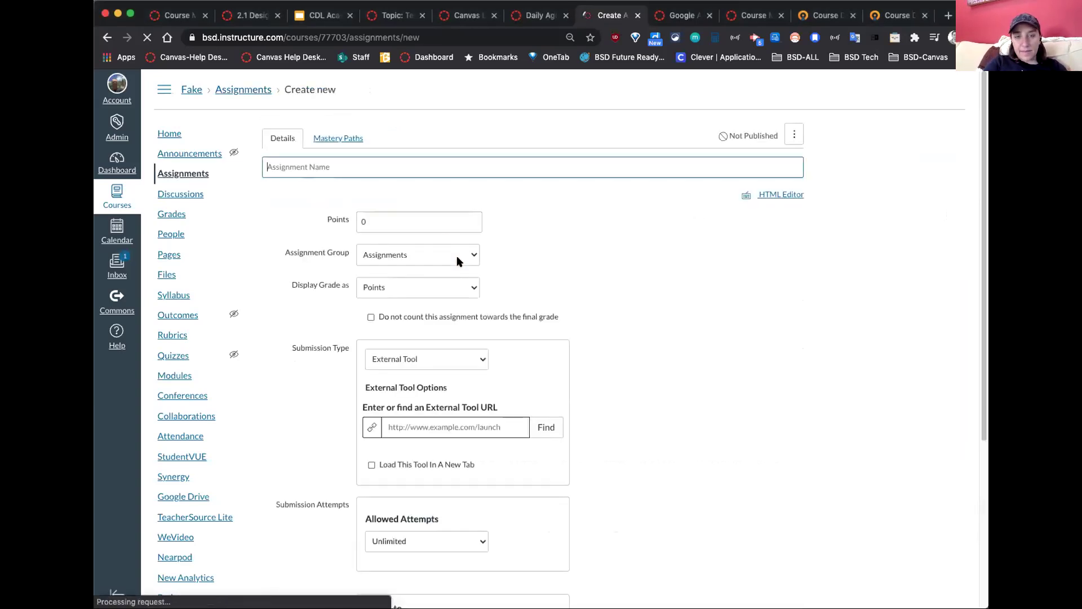
Examine the Dashboard's To Do, Coming Up and Recent Feedback areas, view the overall Grades list, and return to the Dashboard
left_click(468, 15)
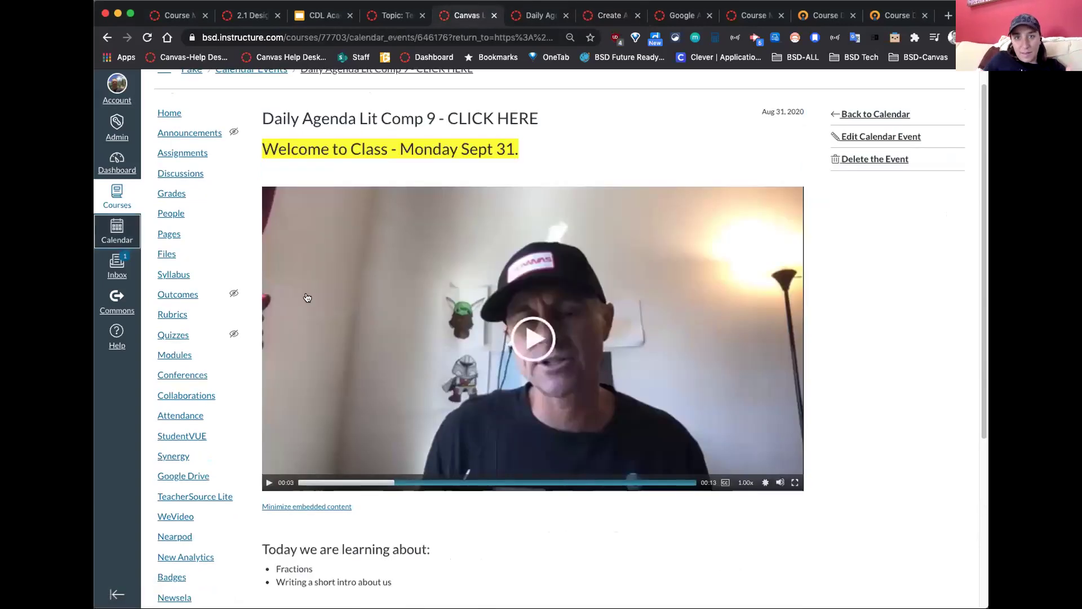
left_click(117, 163)
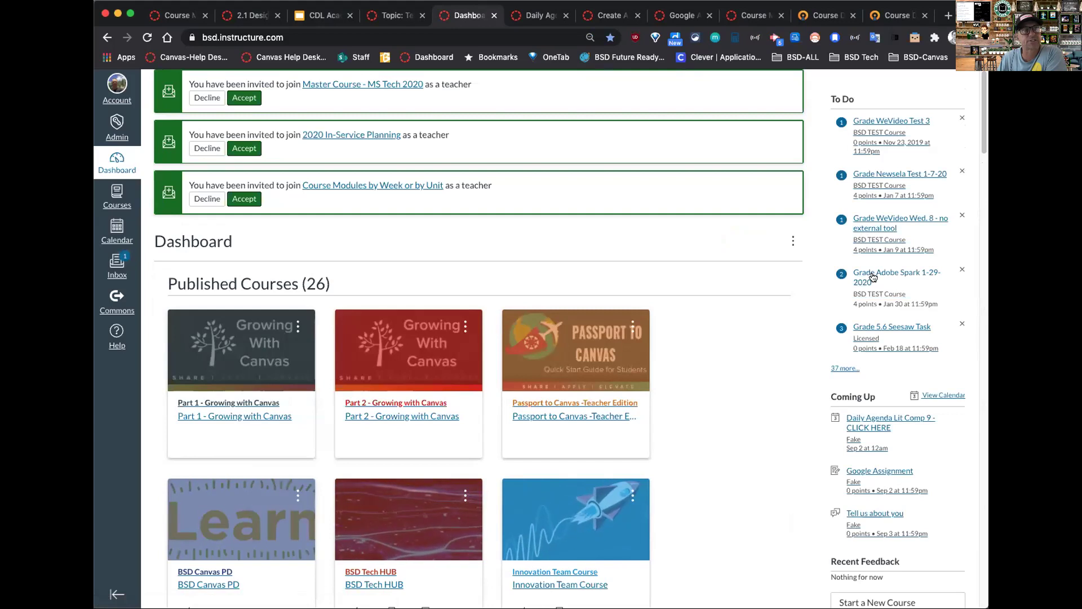
scroll(771, 393, "down", 2)
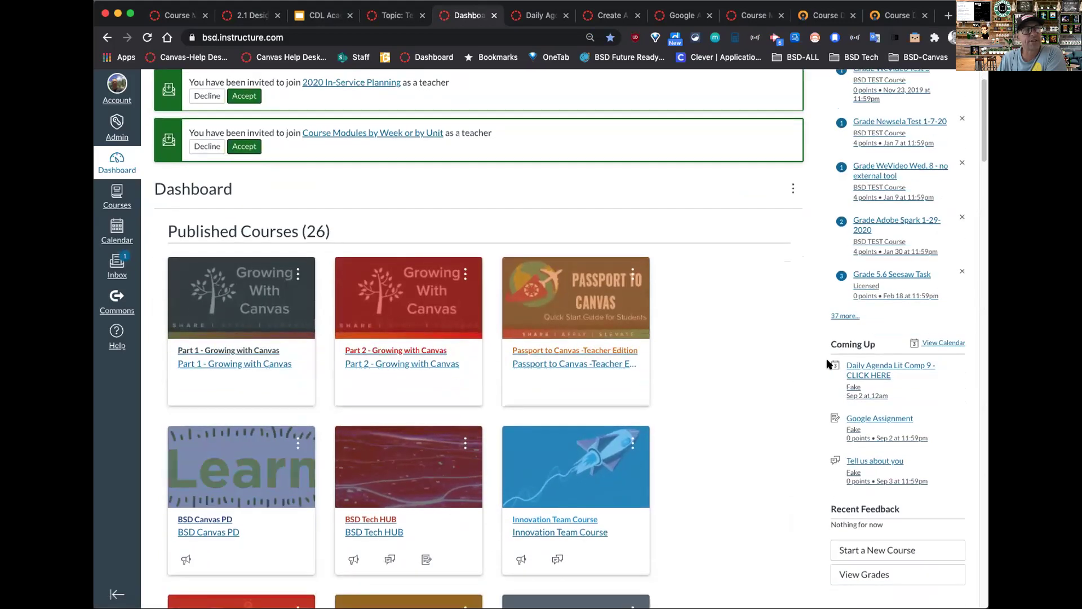
scroll(758, 456, "down", 4)
left_click_drag(829, 394, 901, 394)
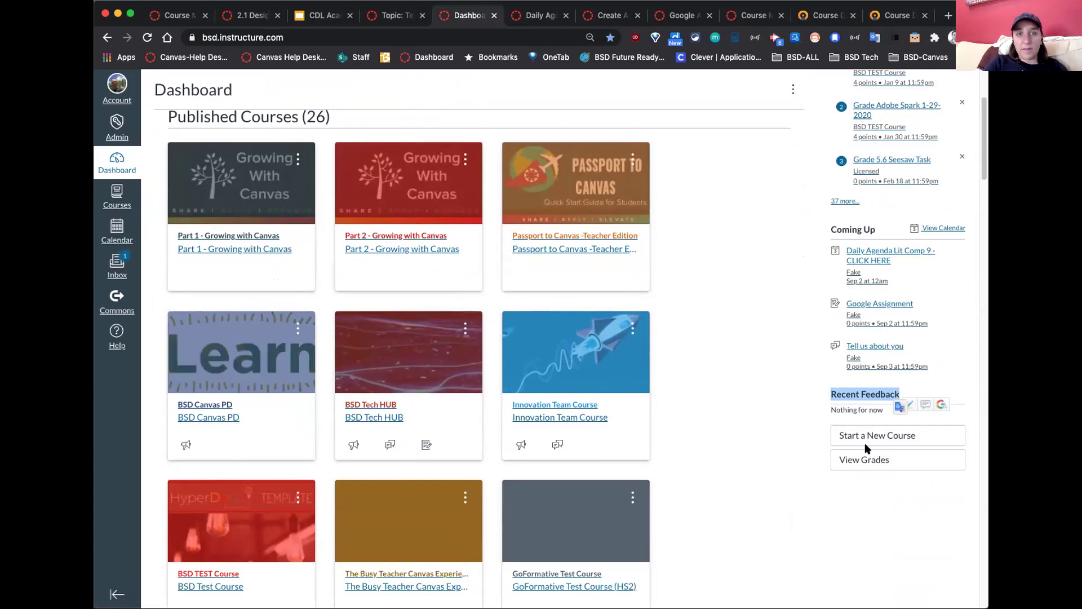
left_click(856, 457)
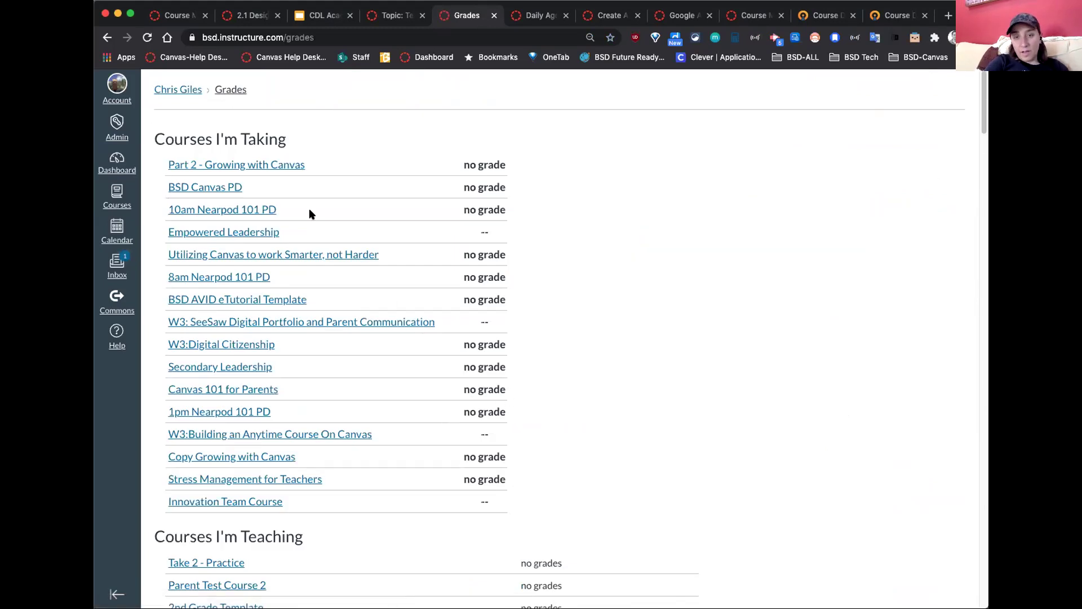
left_click(106, 38)
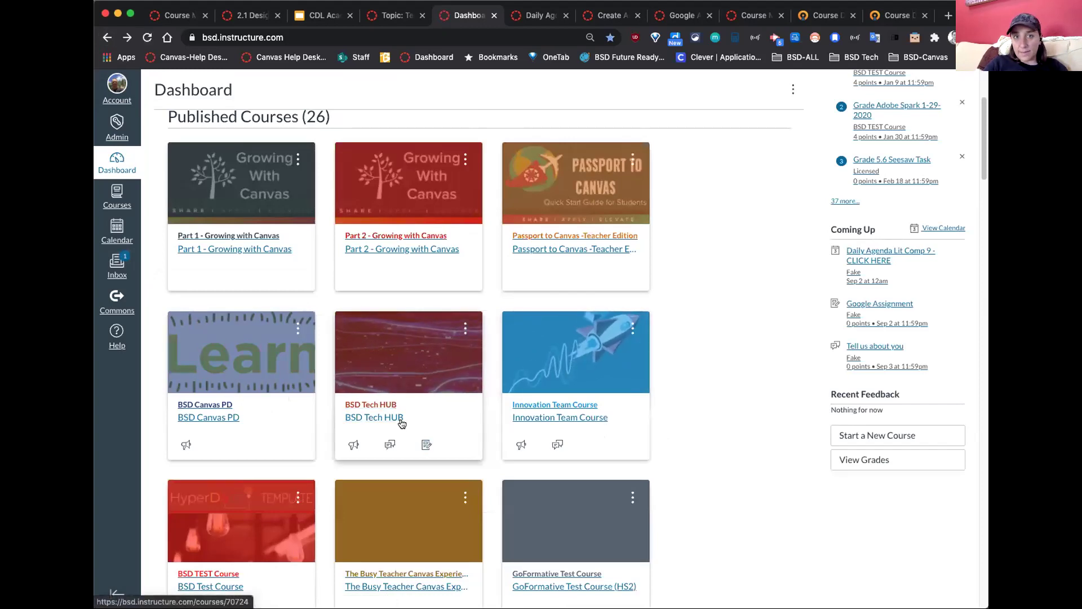
Open the gradebook of The Busy Teacher Canvas Experience course
scroll(405, 425, "down", 3)
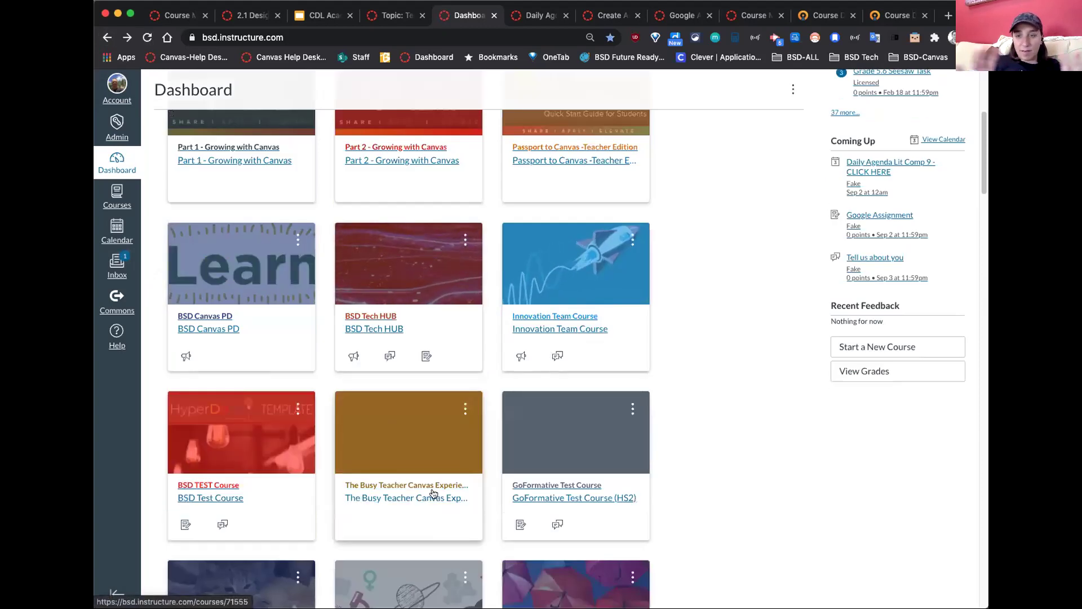
left_click(460, 496)
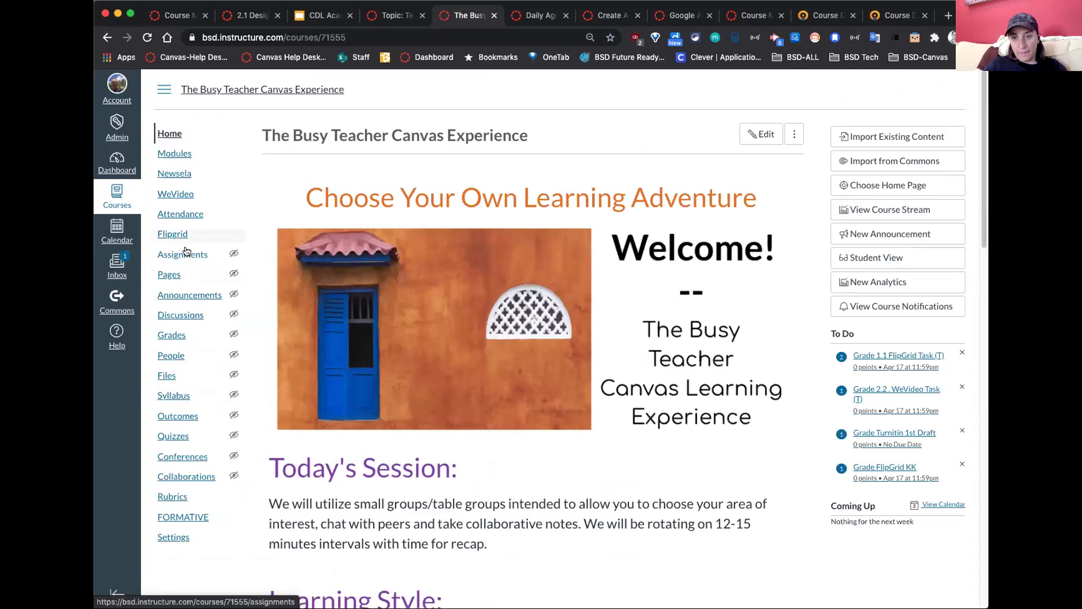
left_click(183, 341)
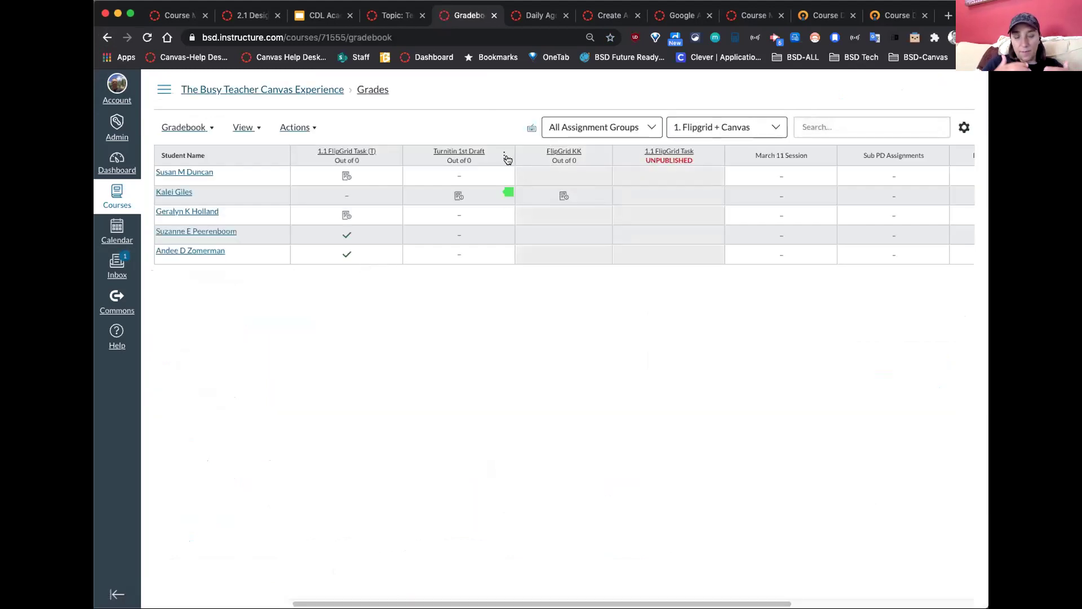
View the Message Students Who form for 1.1 FlipGrid Task (T) and close it without sending a message
left_click(392, 154)
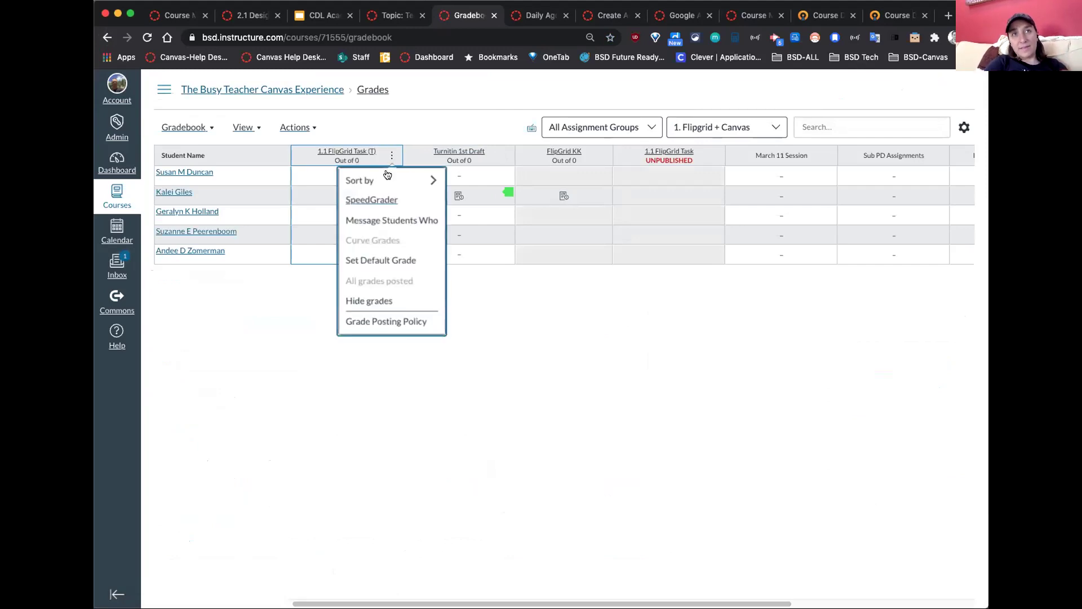
left_click(388, 220)
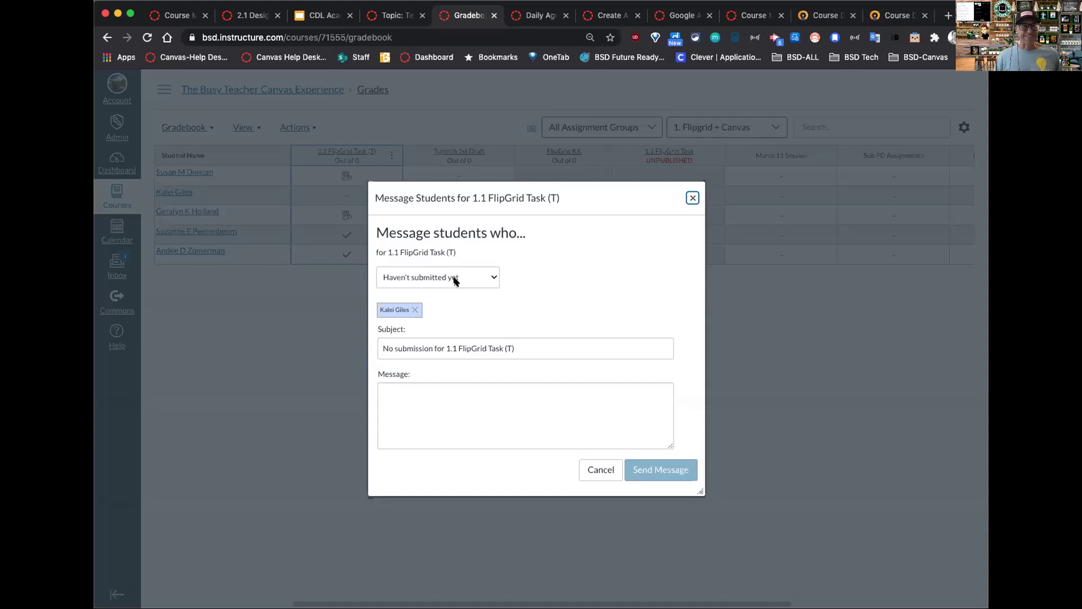
left_click(692, 199)
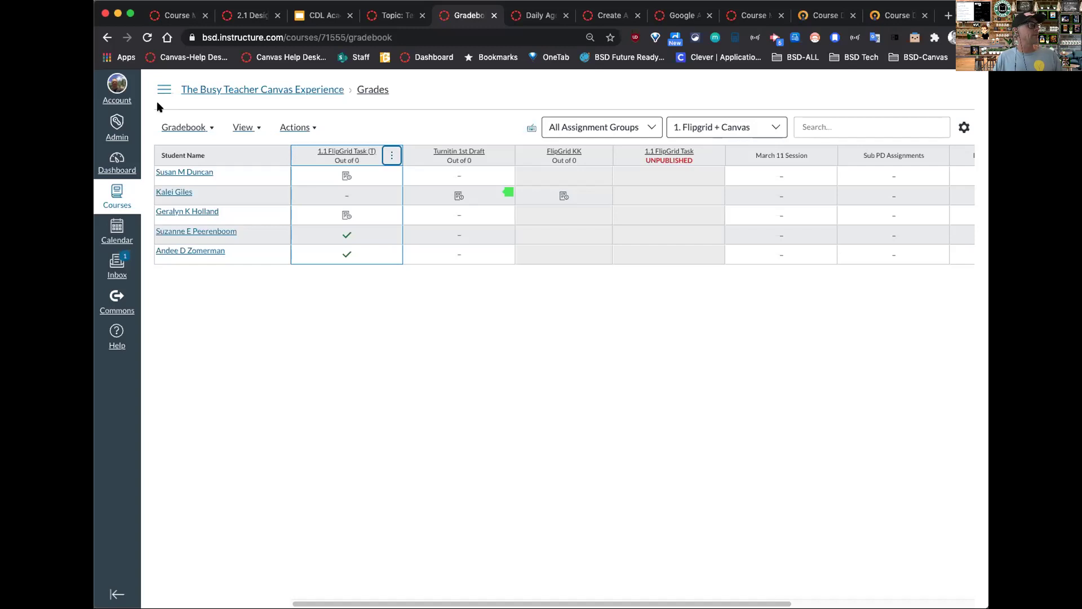
Open the account's personal settings and find the Google Drive entry under Registered Services
left_click(110, 83)
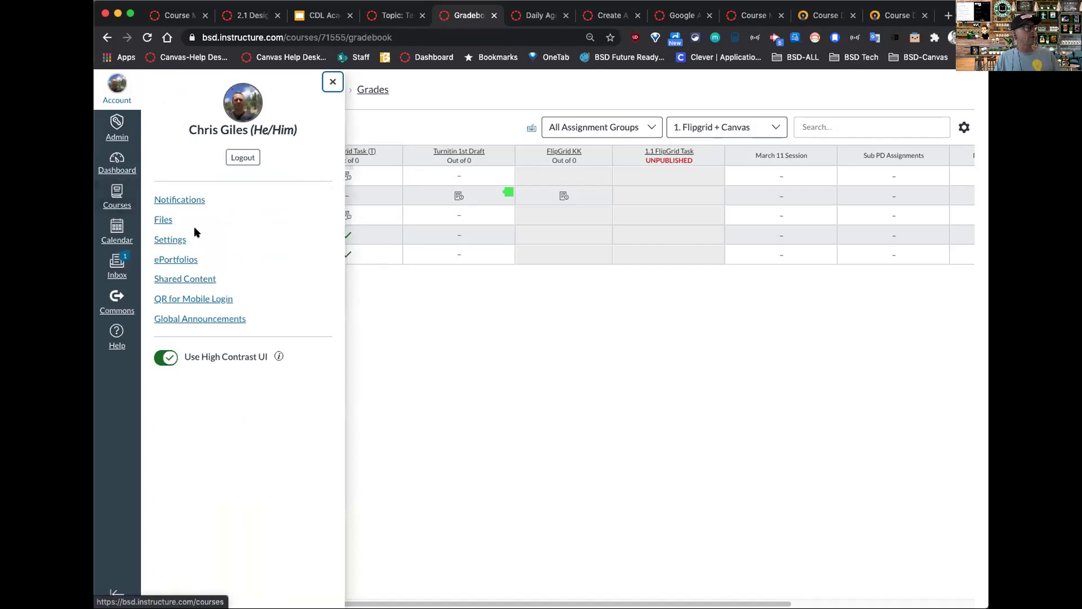
left_click(176, 240)
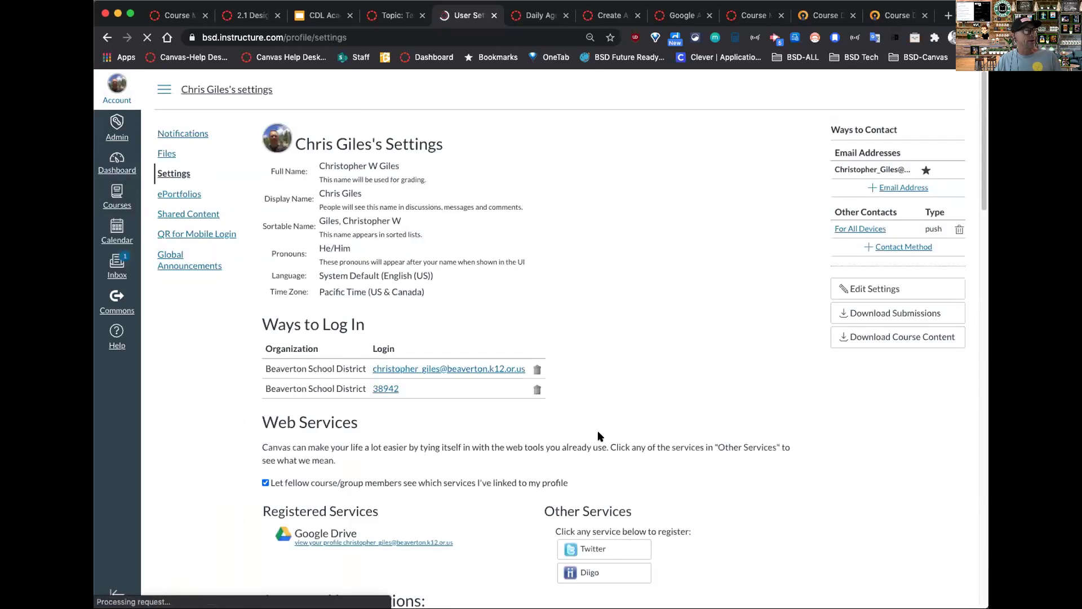
scroll(519, 445, "down", 2)
scroll(519, 445, "down", 1)
mouse_move(509, 464)
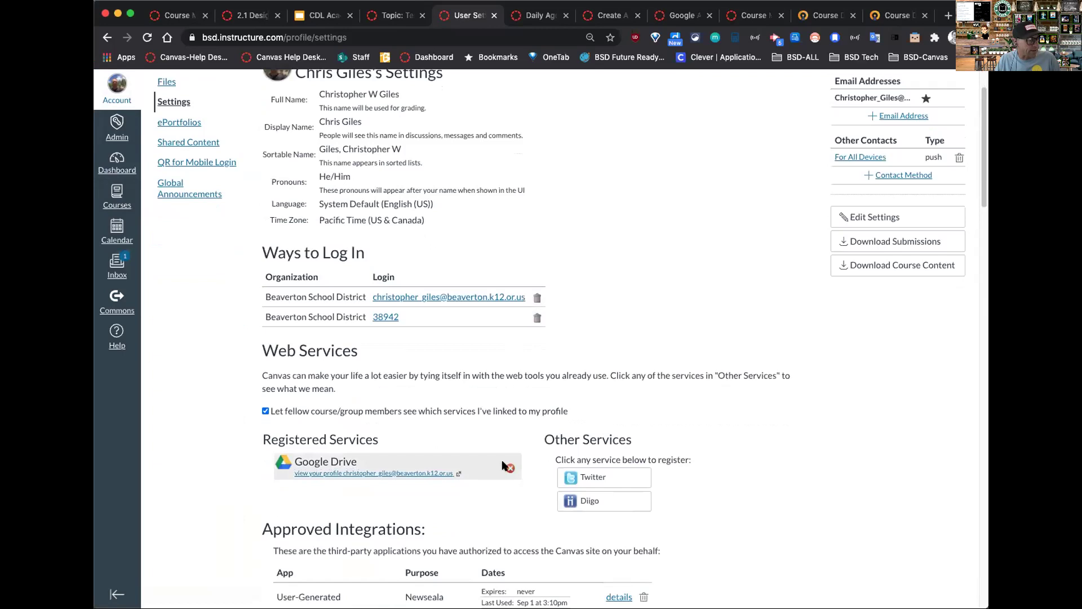
Remove Google Drive from the account's registered web services and locate the Other Services list
left_click(510, 465)
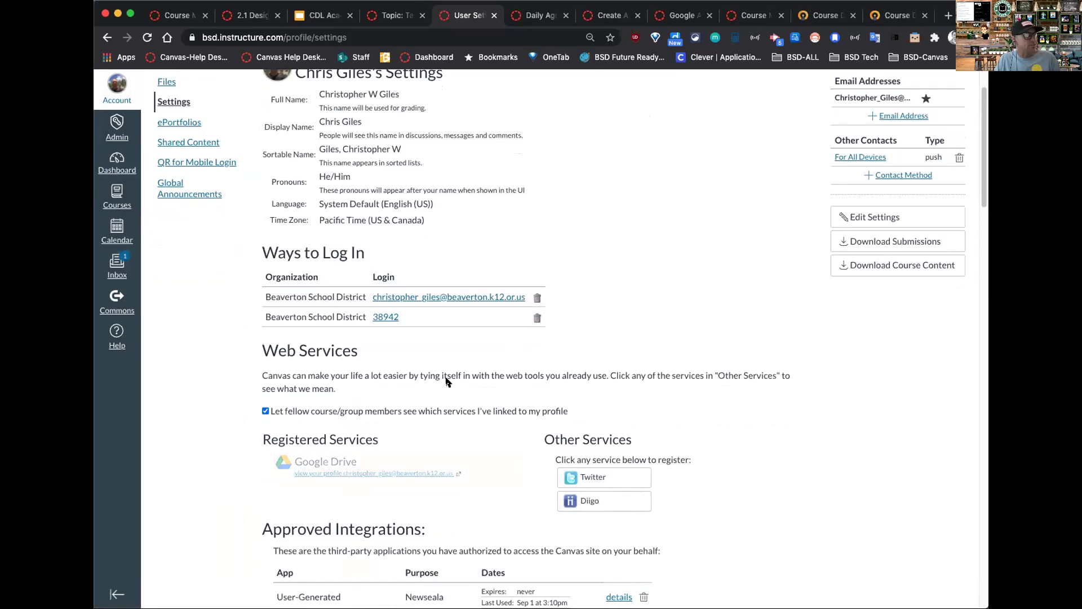
scroll(447, 374, "down", 3)
left_click_drag(539, 377, 634, 380)
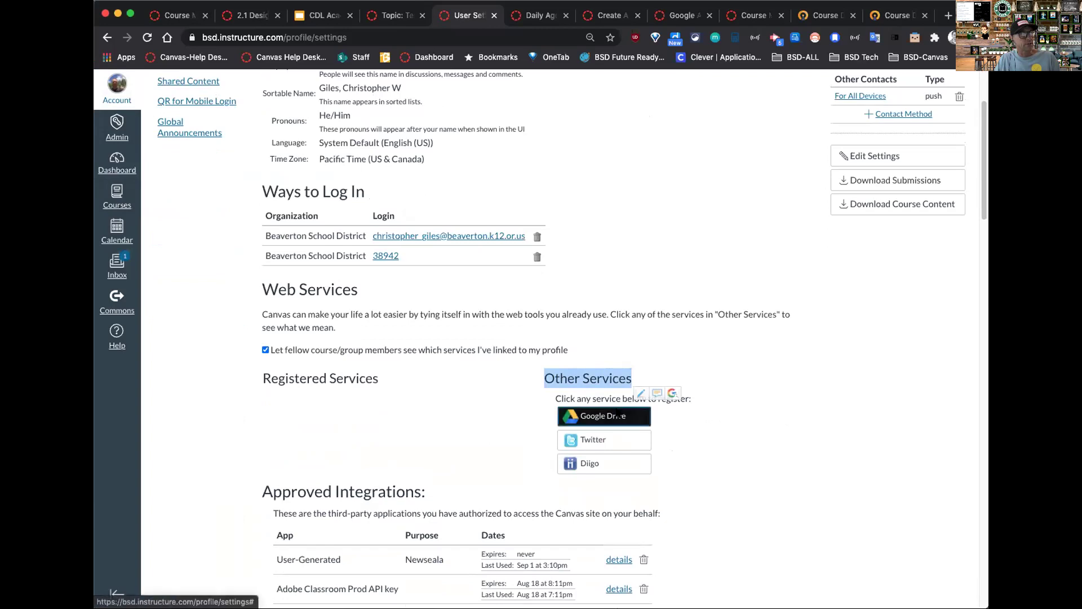
left_click(611, 417)
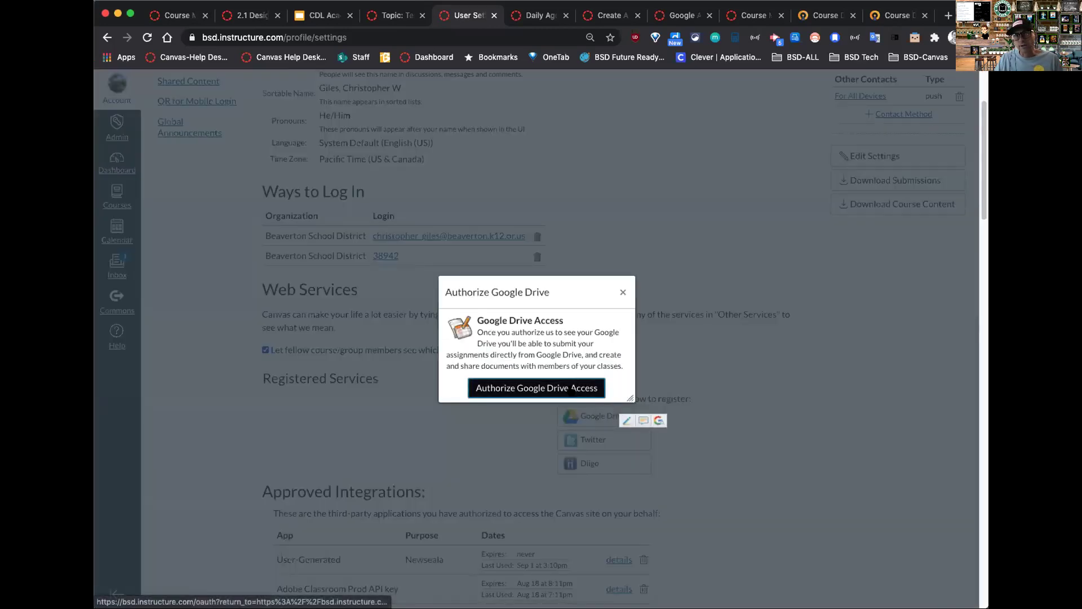
scroll(201, 261, "up", 3)
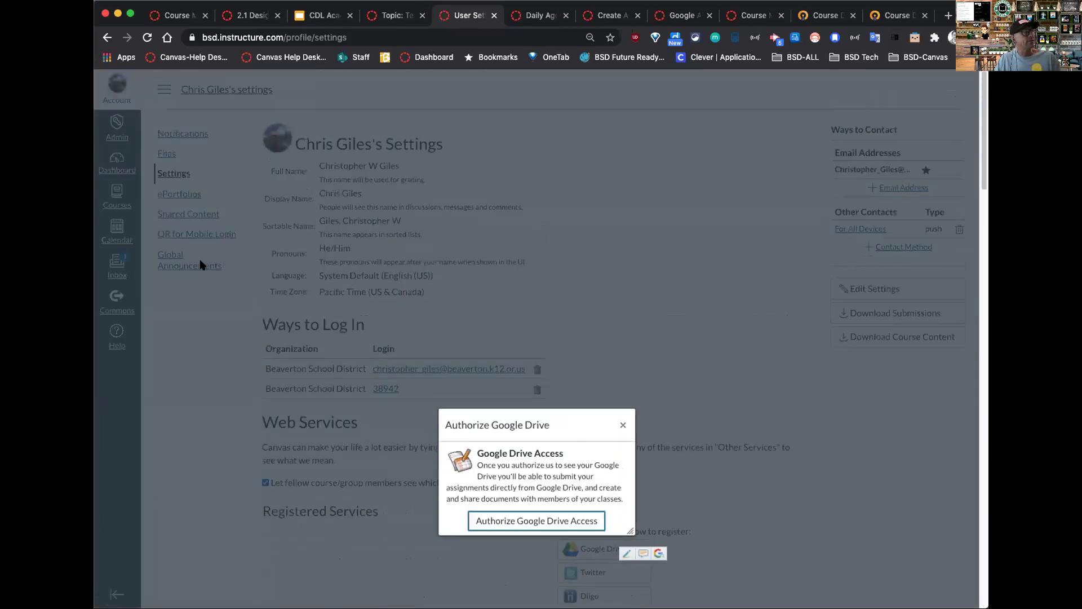
scroll(445, 362, "down", 1)
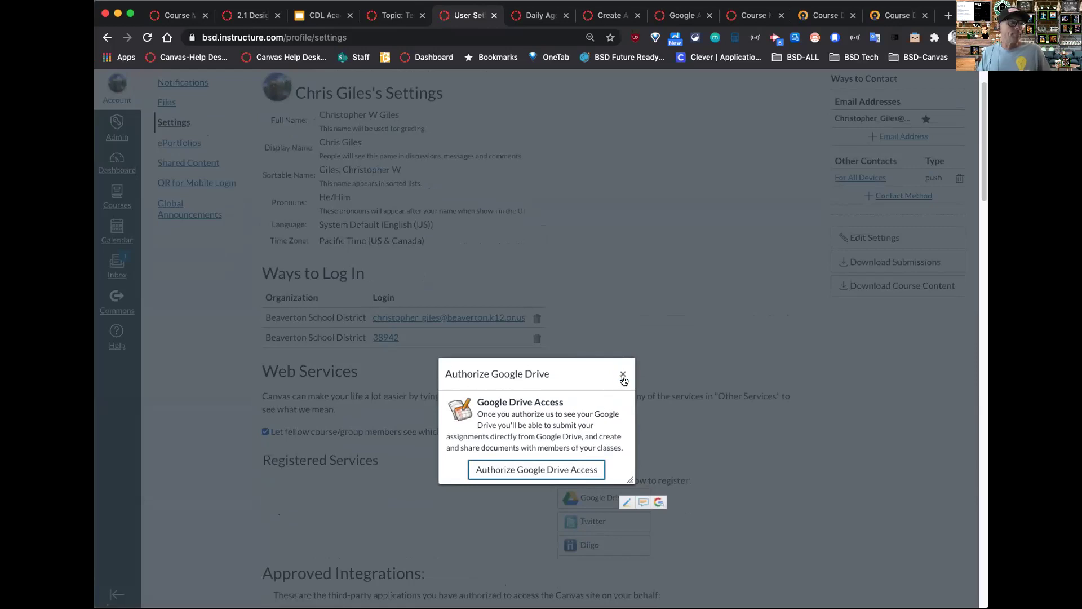
left_click(623, 375)
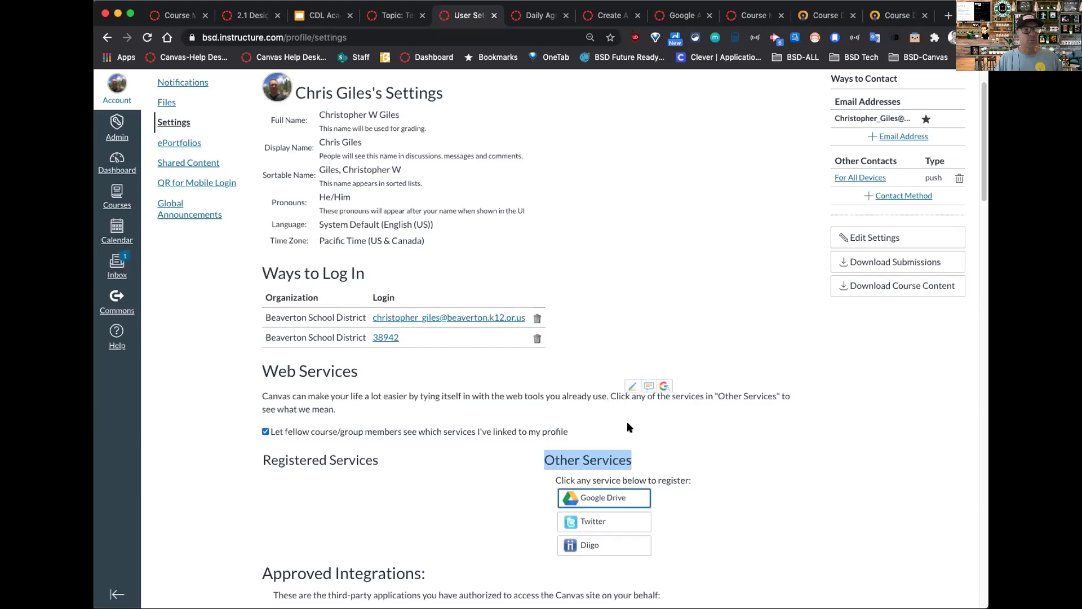
left_click(587, 498)
left_click(541, 393)
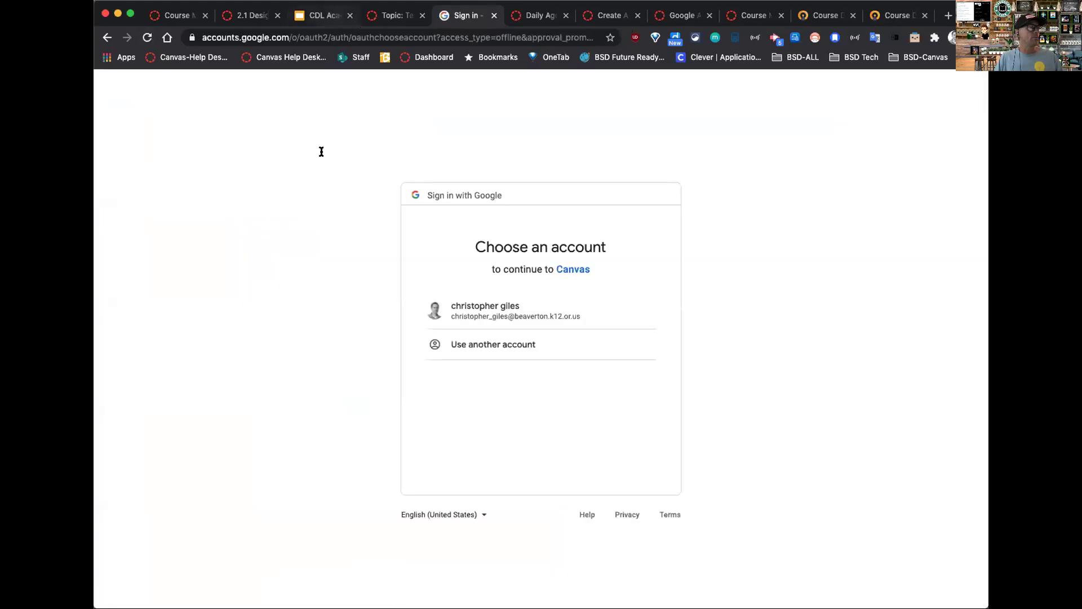
Go to the new assignment form in the Fake course and open the Due date picker for Everyone
left_click(325, 16)
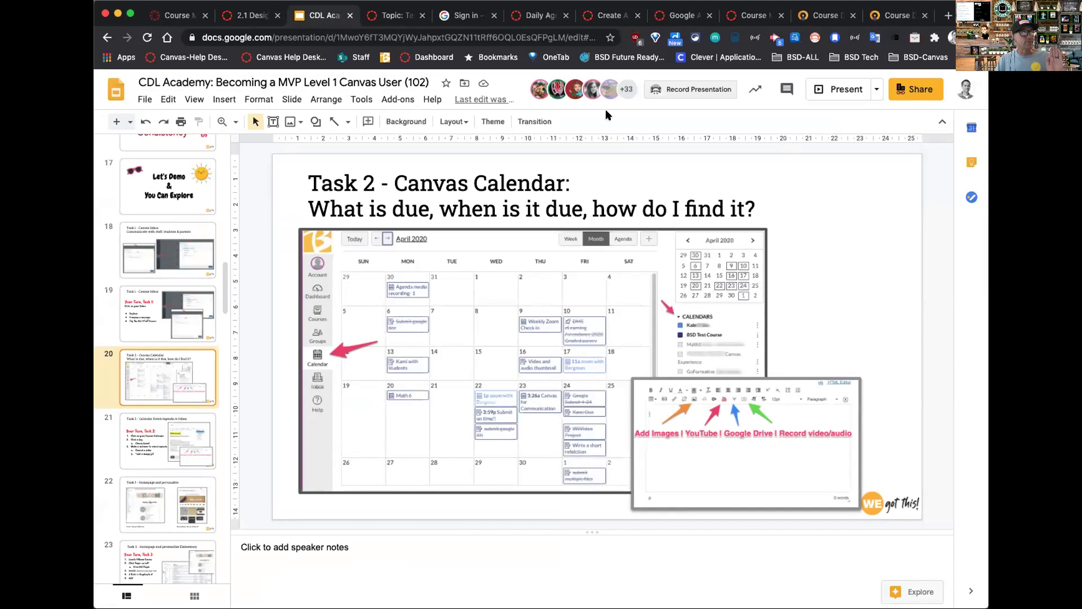
left_click(654, 18)
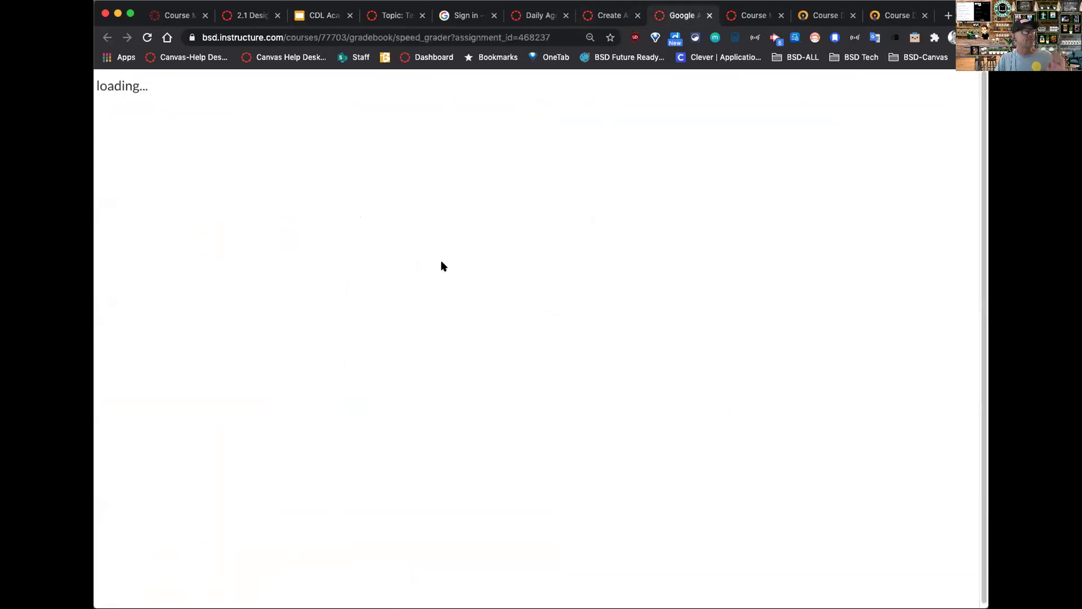
left_click(610, 15)
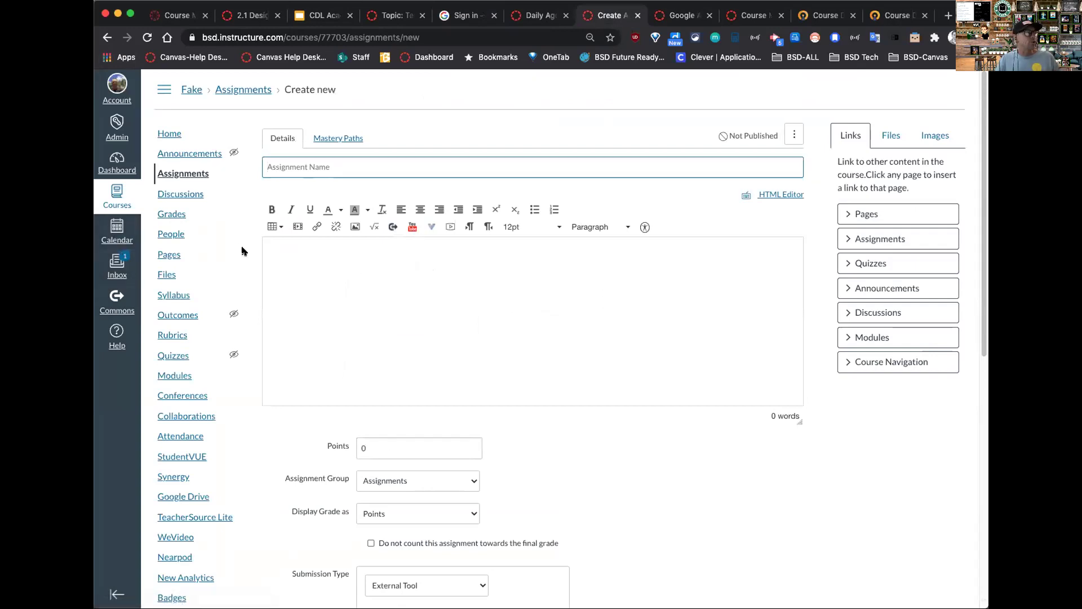
scroll(562, 340, "down", 6)
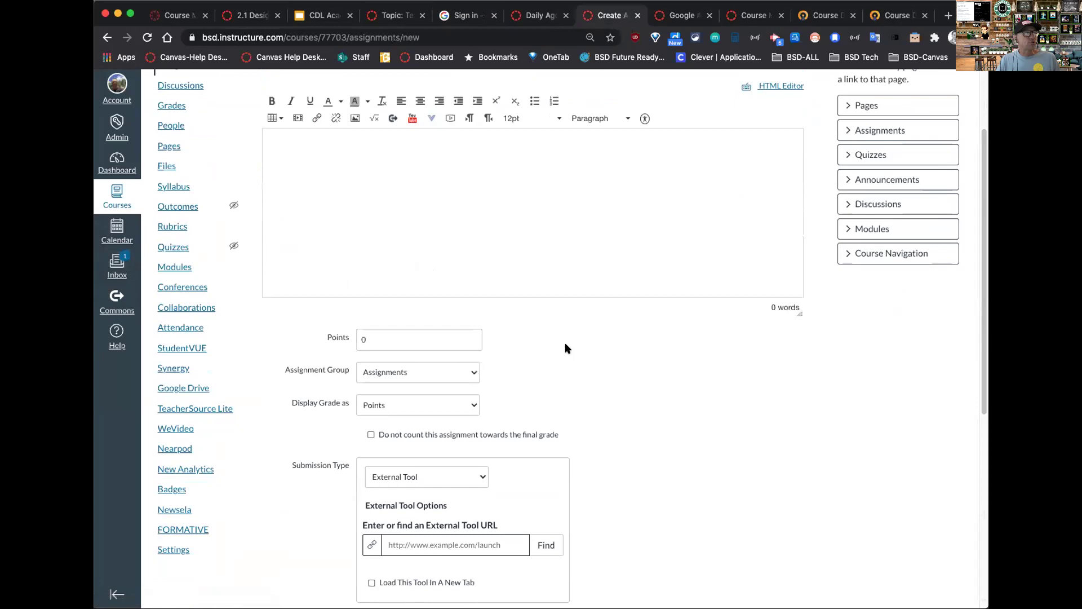
scroll(567, 348, "down", 2)
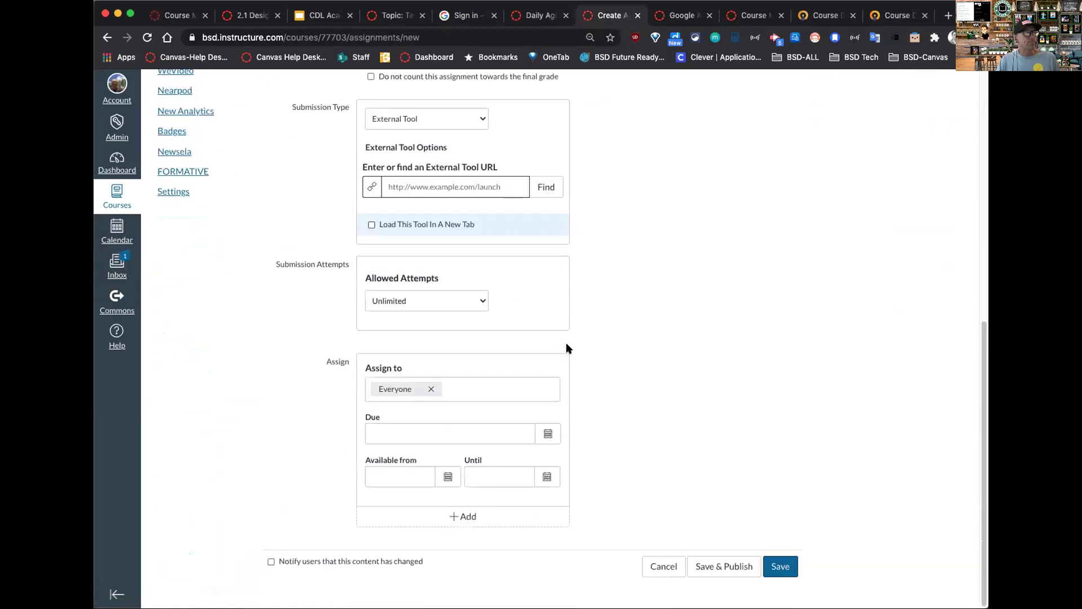
left_click(547, 439)
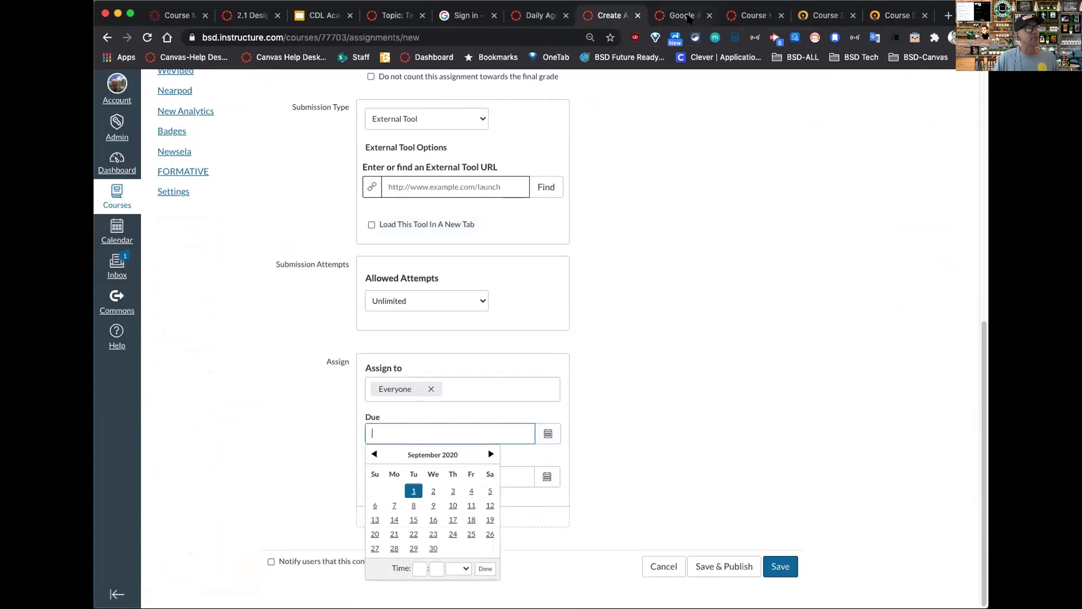
Close the browser tab with the loading SpeedGrader page and open the Canvas Calendar from the BSD Tech HUB page
left_click(689, 17)
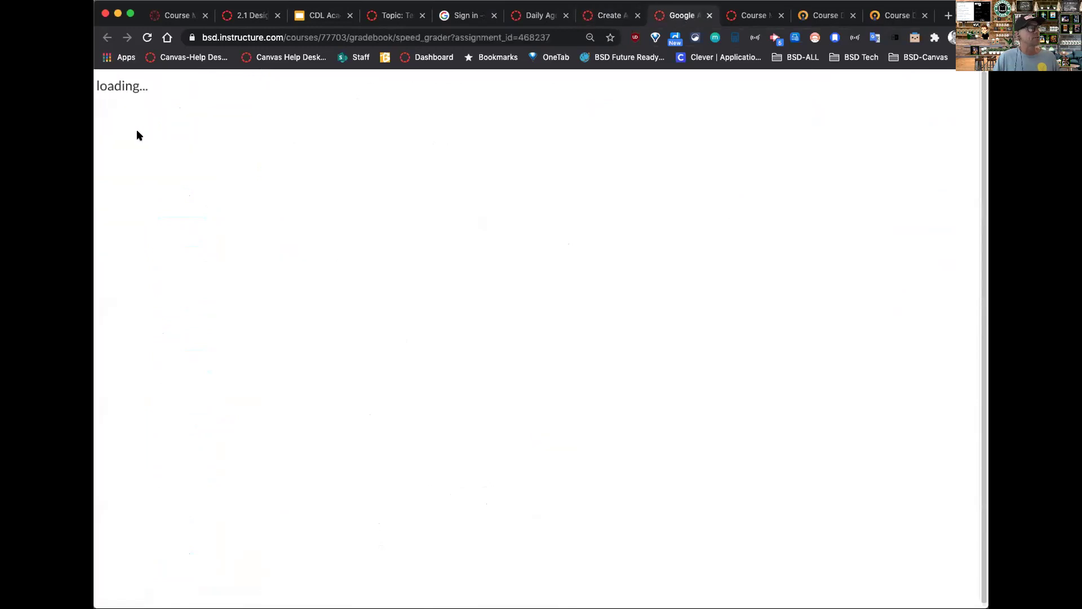
left_click(709, 16)
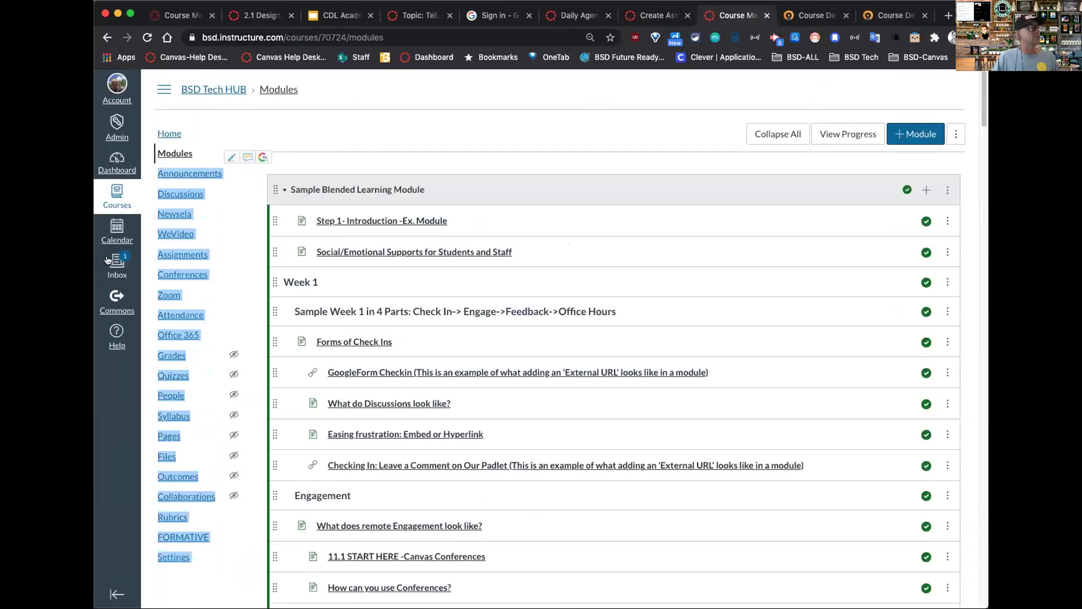
left_click(119, 237)
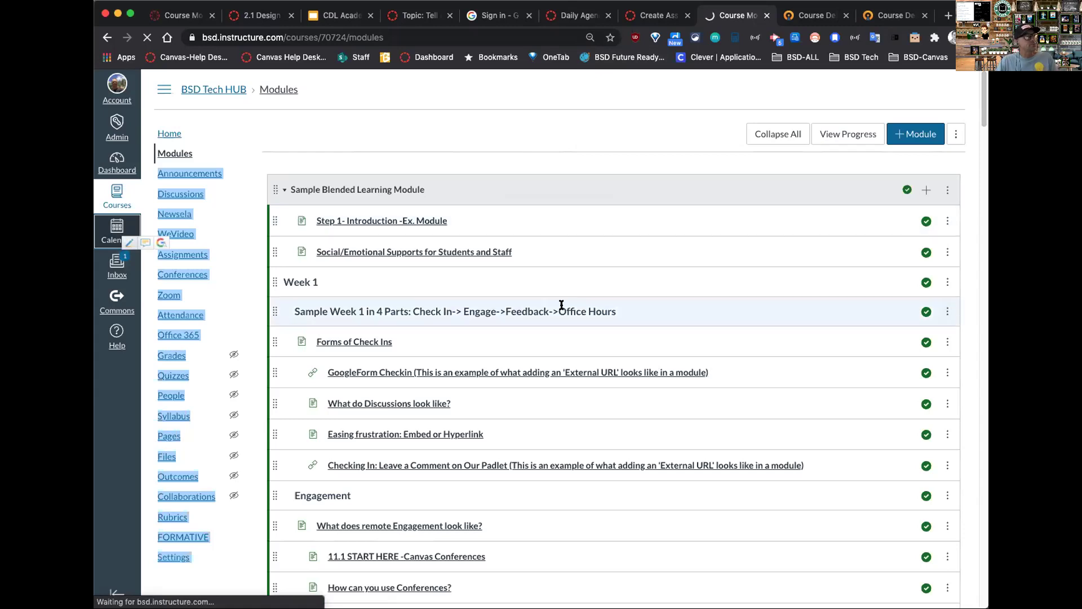
scroll(568, 331, "down", 1)
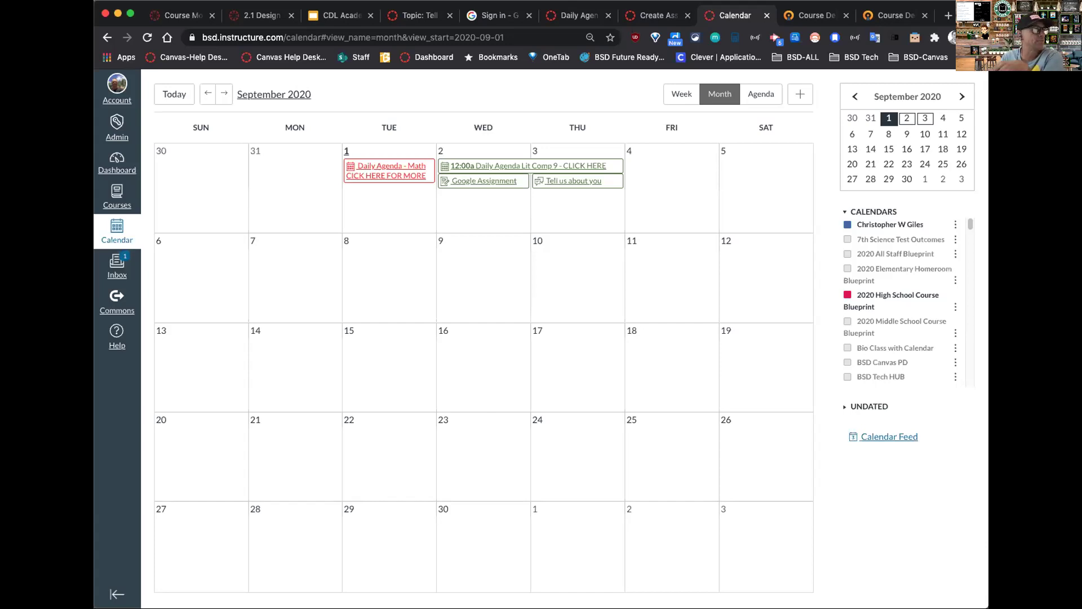
View the September 1 Daily Agenda - Math event, play and pause its embedded fractions video, and close the event
left_click(405, 169)
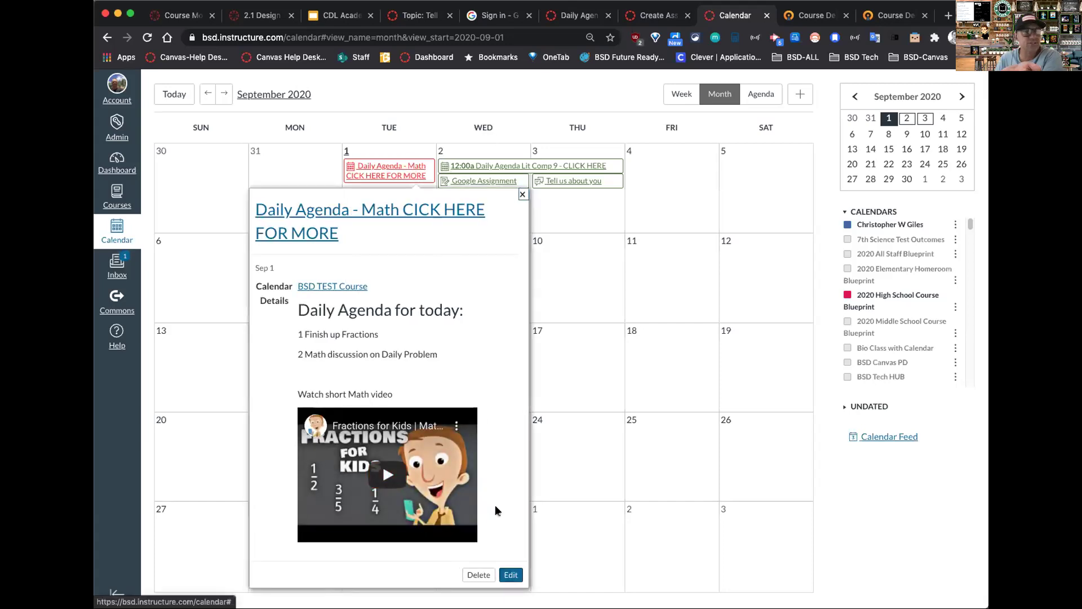
left_click(388, 474)
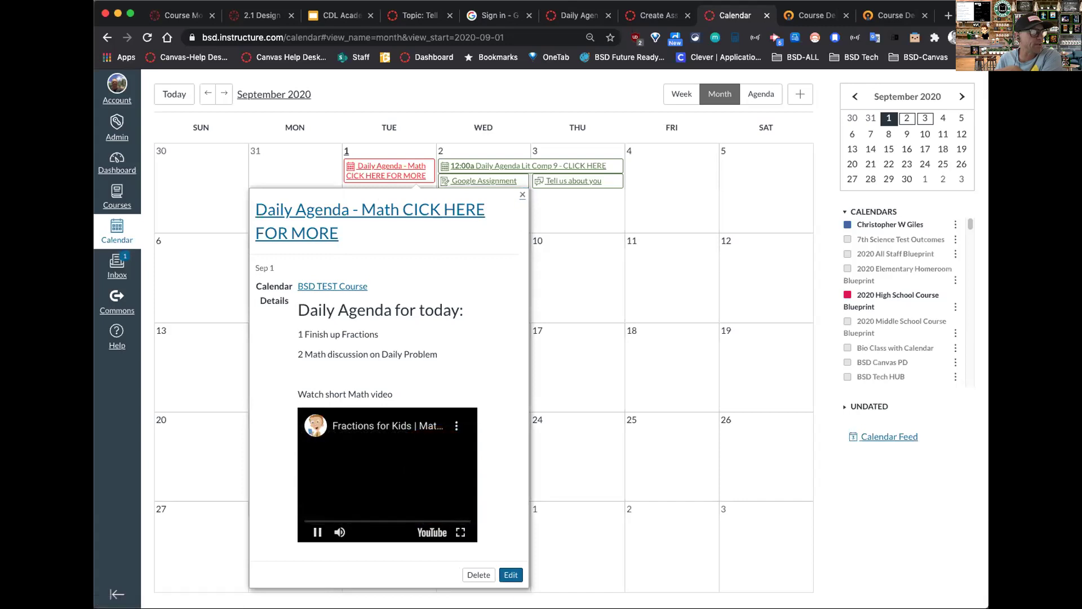
left_click(319, 532)
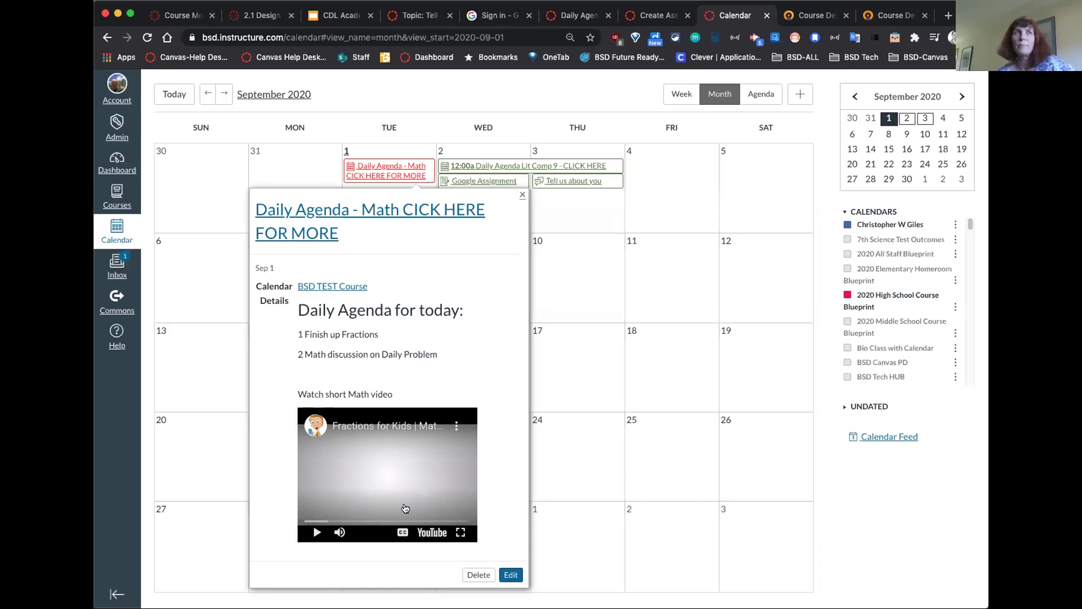
left_click(522, 195)
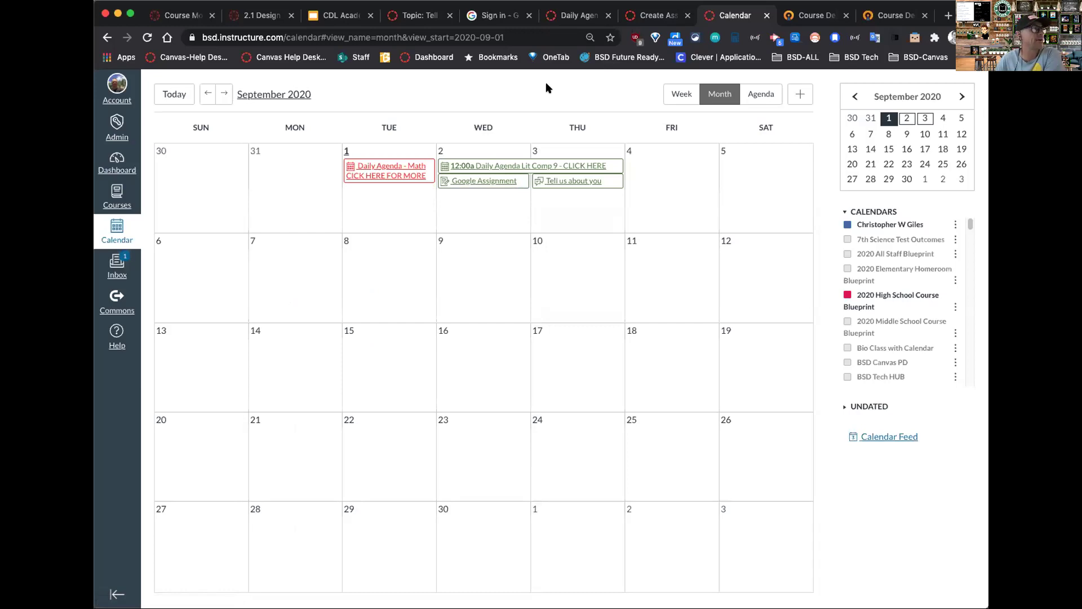
Switch to the CDL Academy presentation in Google Slides
left_click(575, 18)
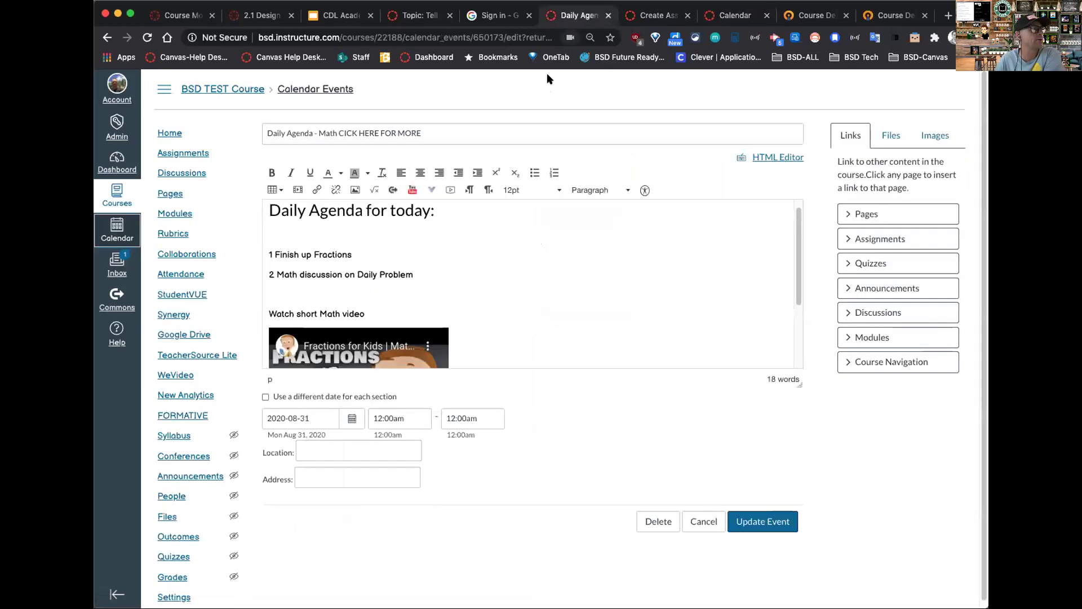
left_click(337, 19)
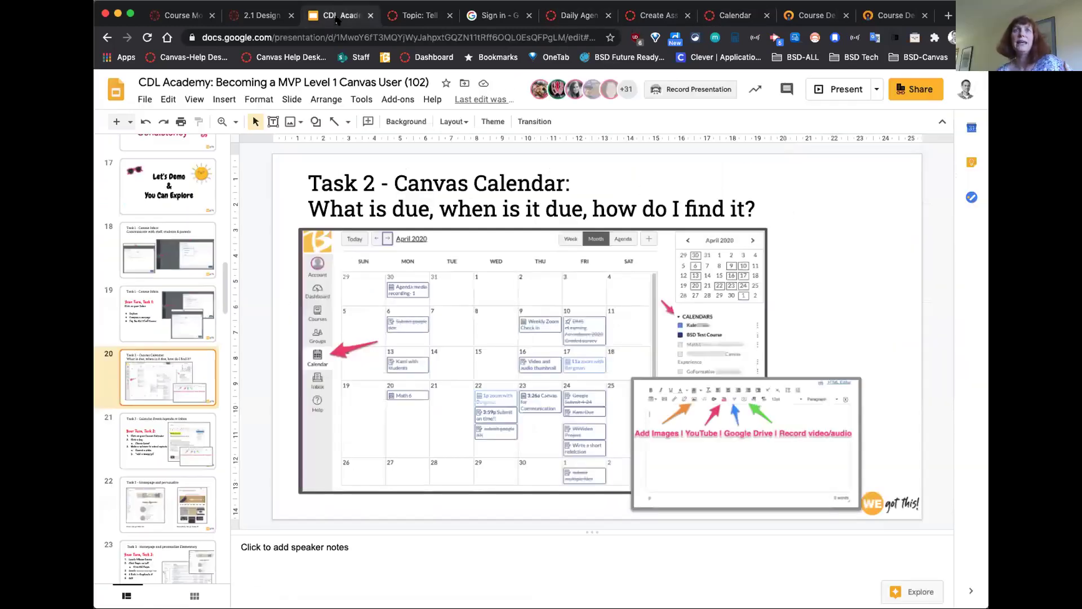
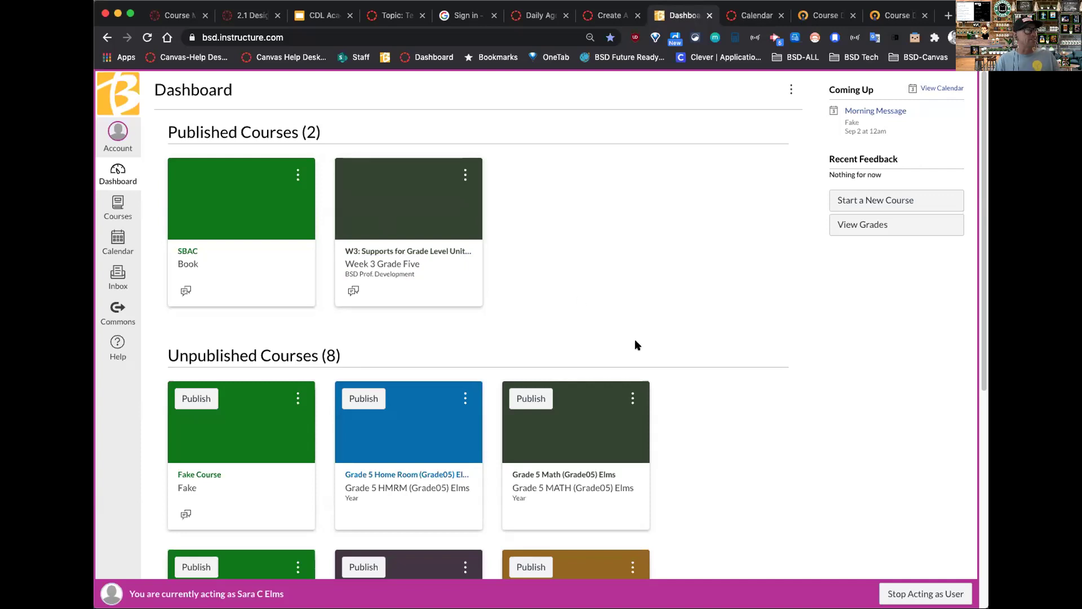
Examine the weekly agenda home page of the unpublished Grade 5 Home Room course and return to the Dashboard
scroll(636, 341, "down", 1)
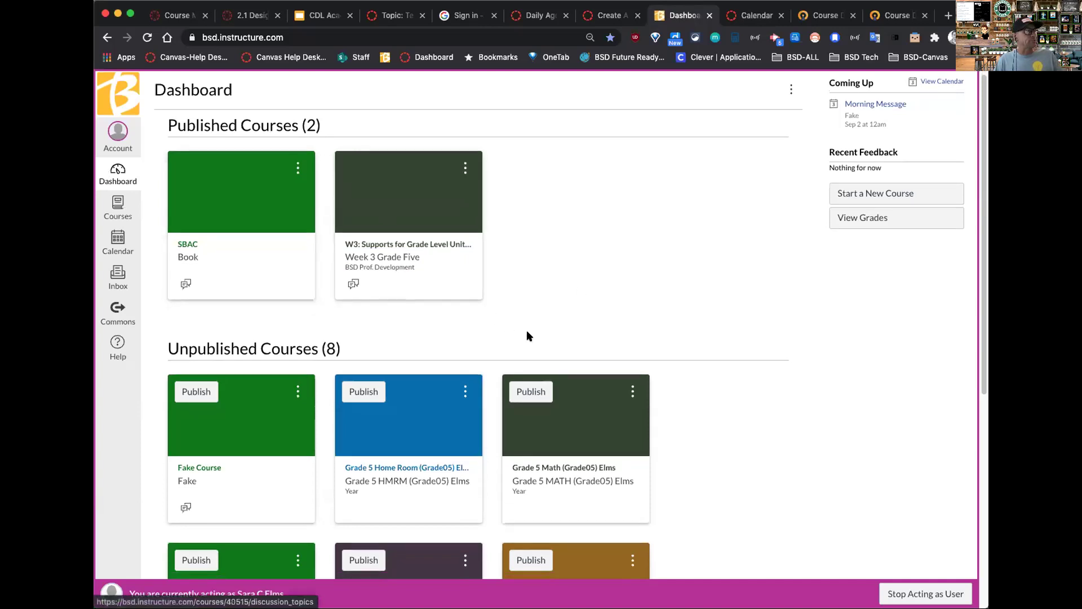
scroll(527, 335, "down", 4)
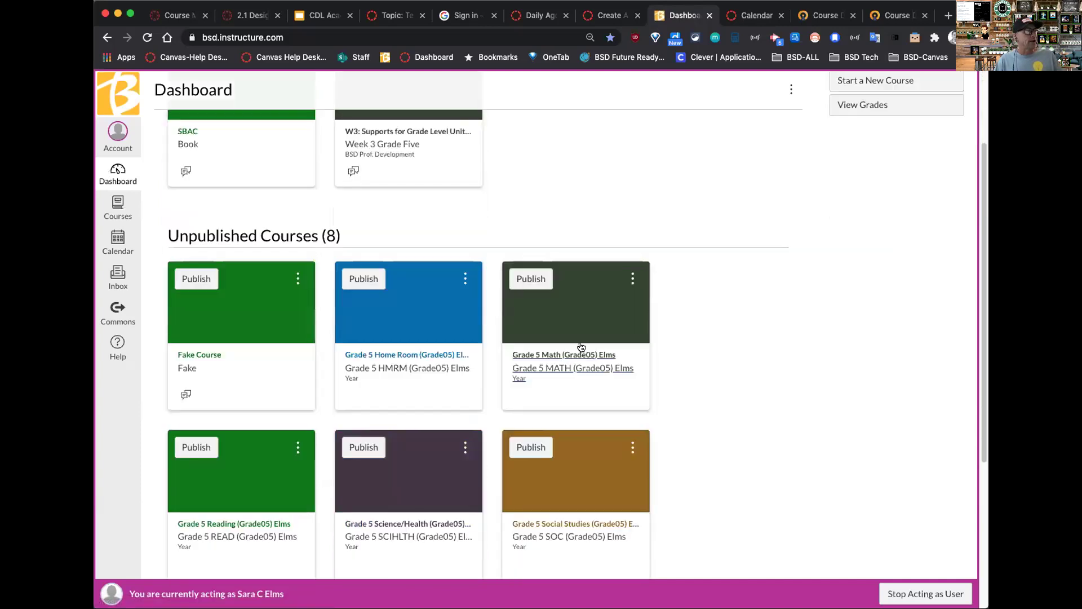
left_click(427, 355)
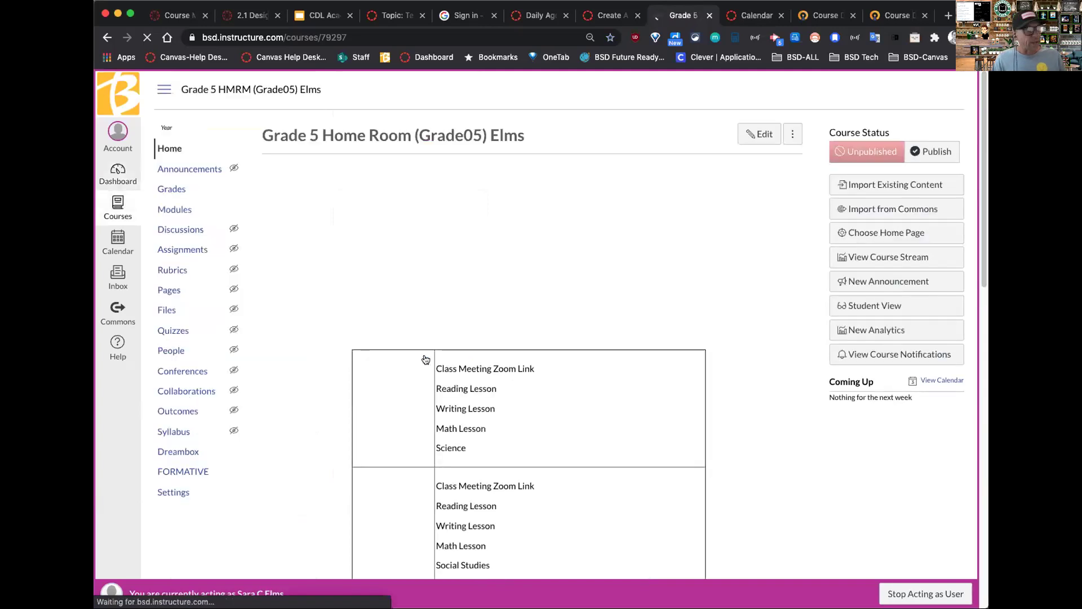
scroll(760, 415, "down", 1)
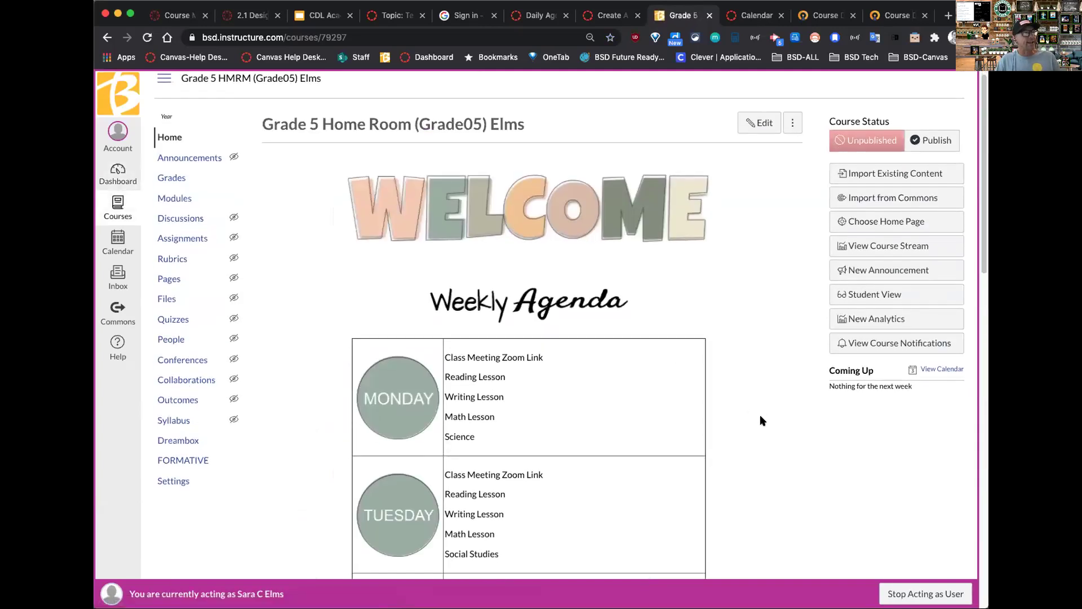
scroll(760, 420, "down", 5)
scroll(757, 421, "up", 5)
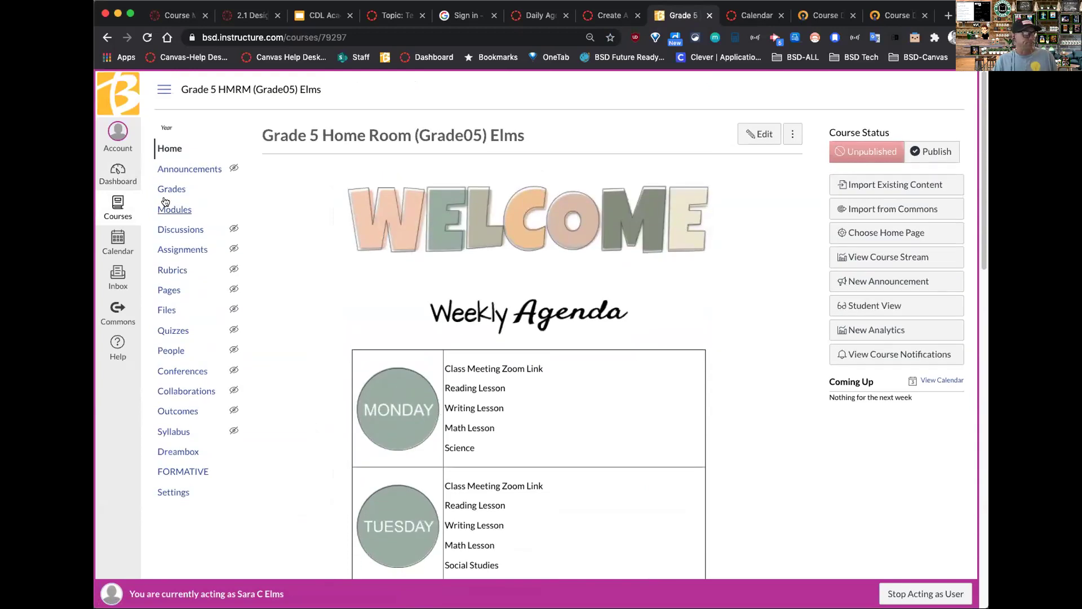
left_click(114, 175)
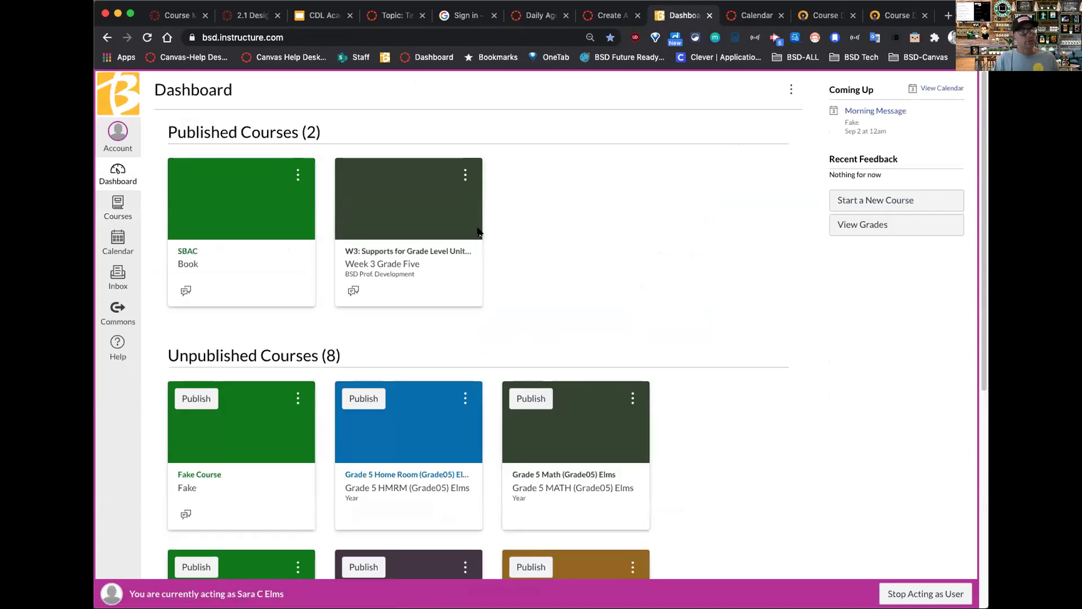
Start a new course, enter the name Planning Math 2020, and close the form without creating it
left_click(864, 201)
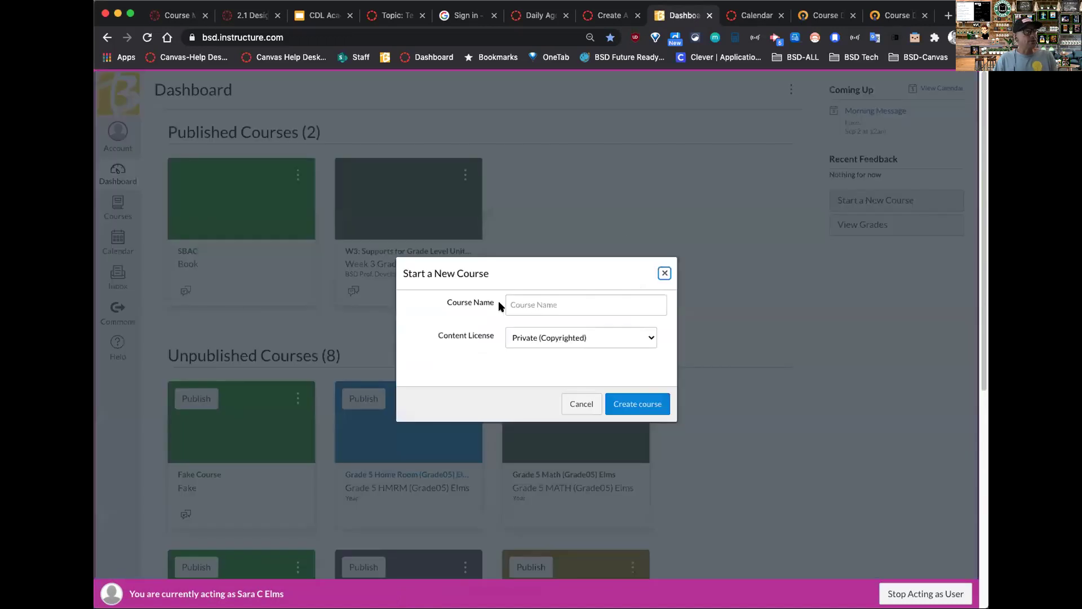
left_click(535, 302)
type("f")
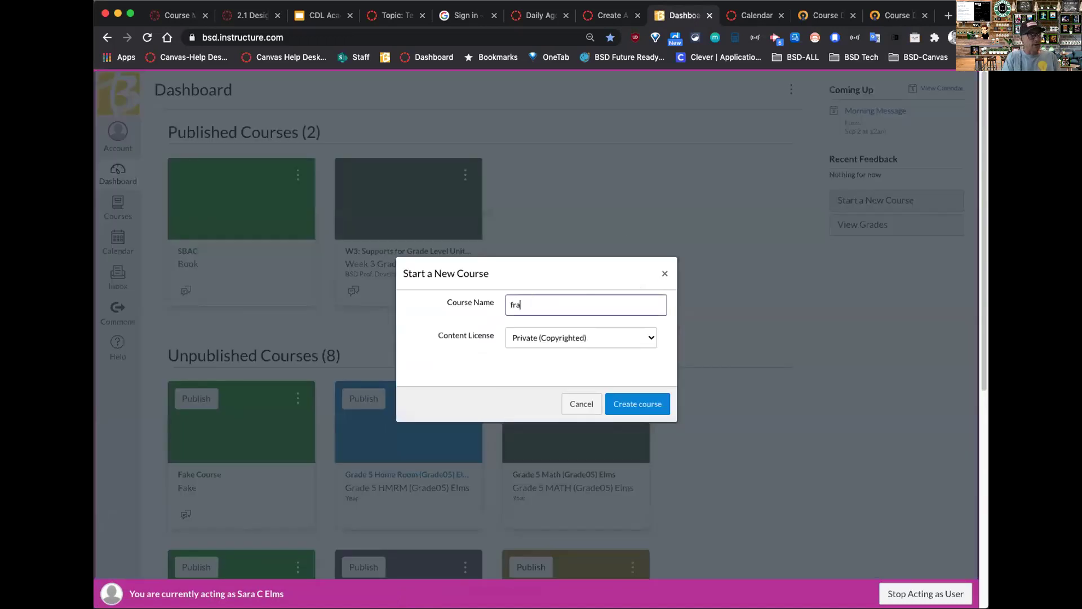
type("ake course")
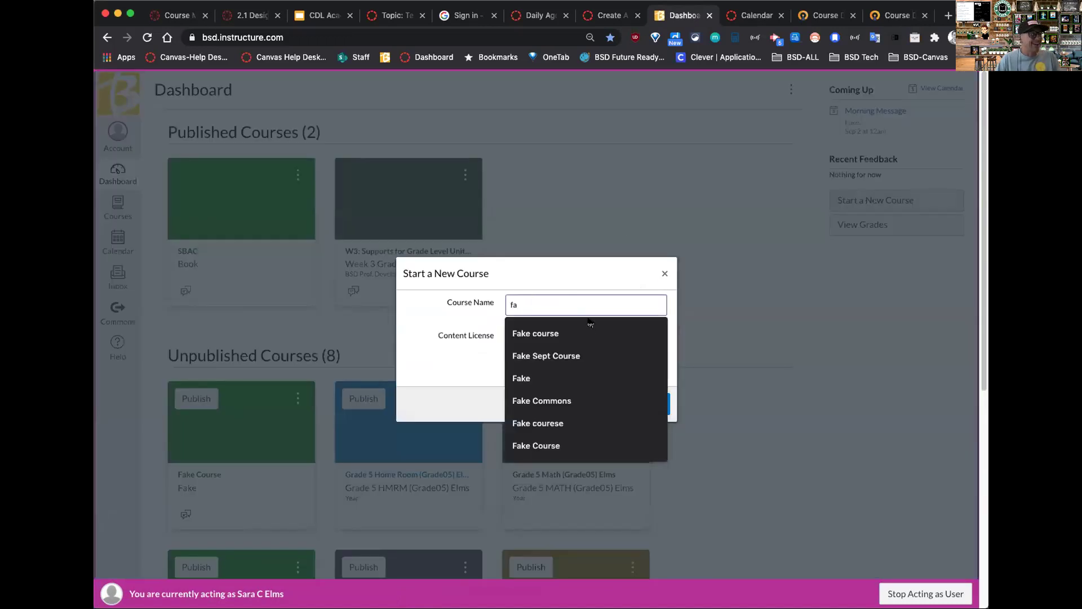
left_click(568, 328)
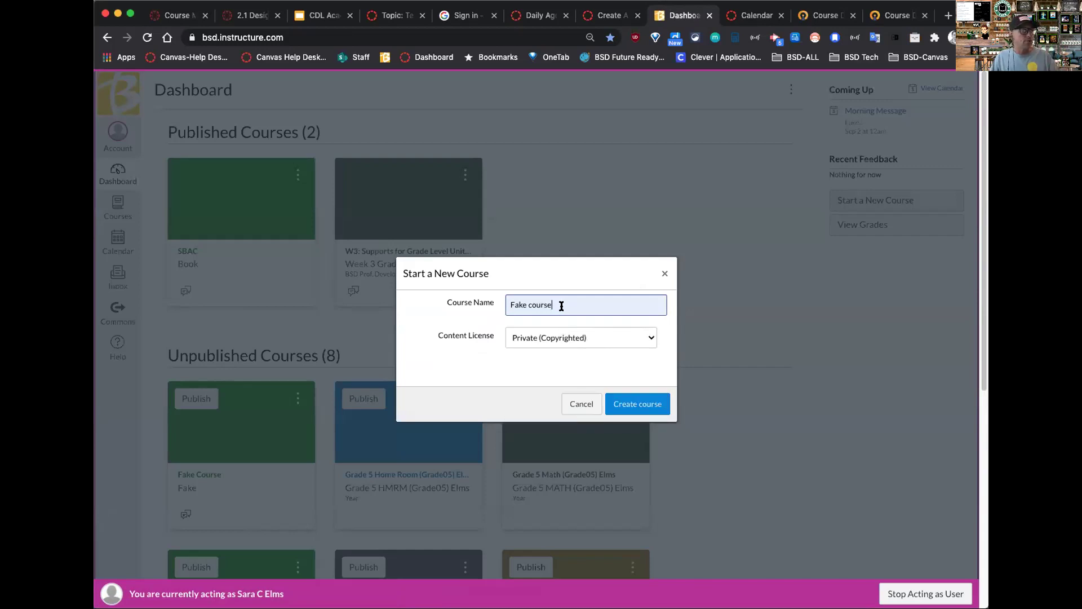
triple_click(560, 305)
type("Planning Math 2020")
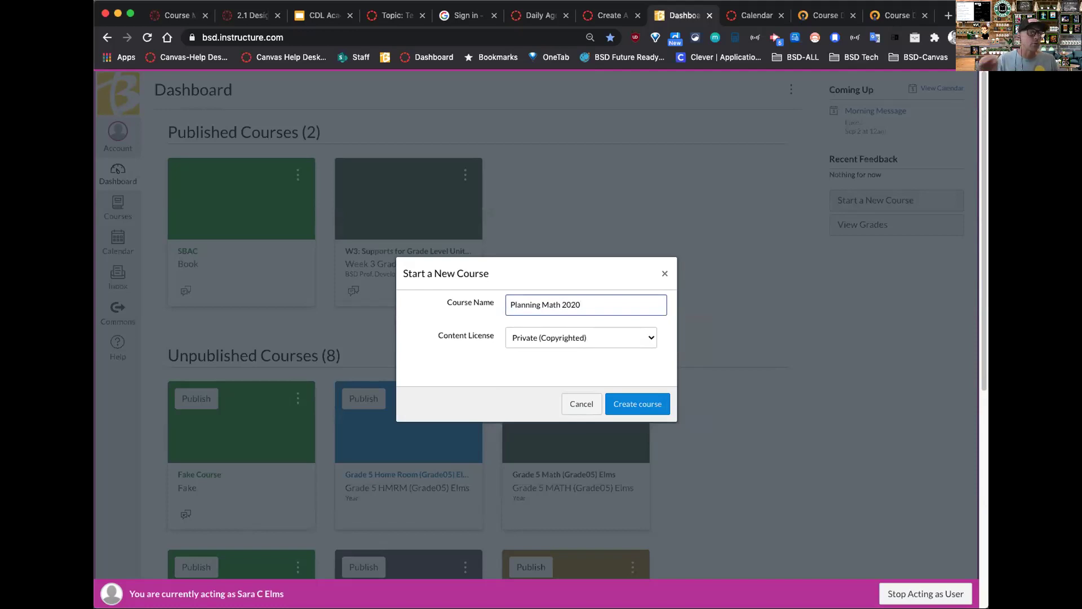
left_click(665, 273)
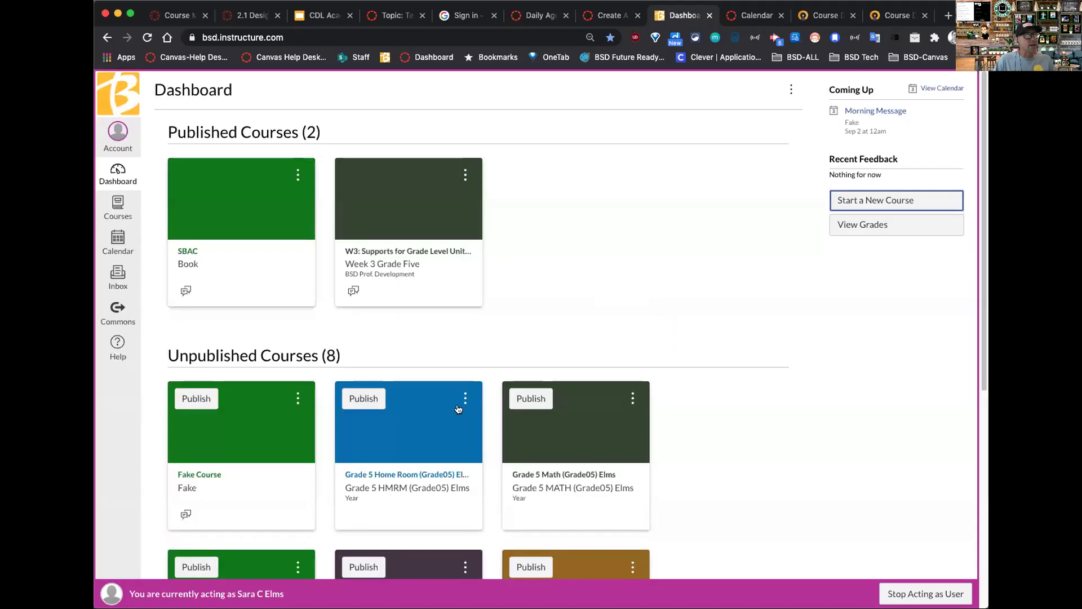
Start a blank page in the unpublished Fake Course and return to the Dashboard without saving it
scroll(191, 351, "down", 3)
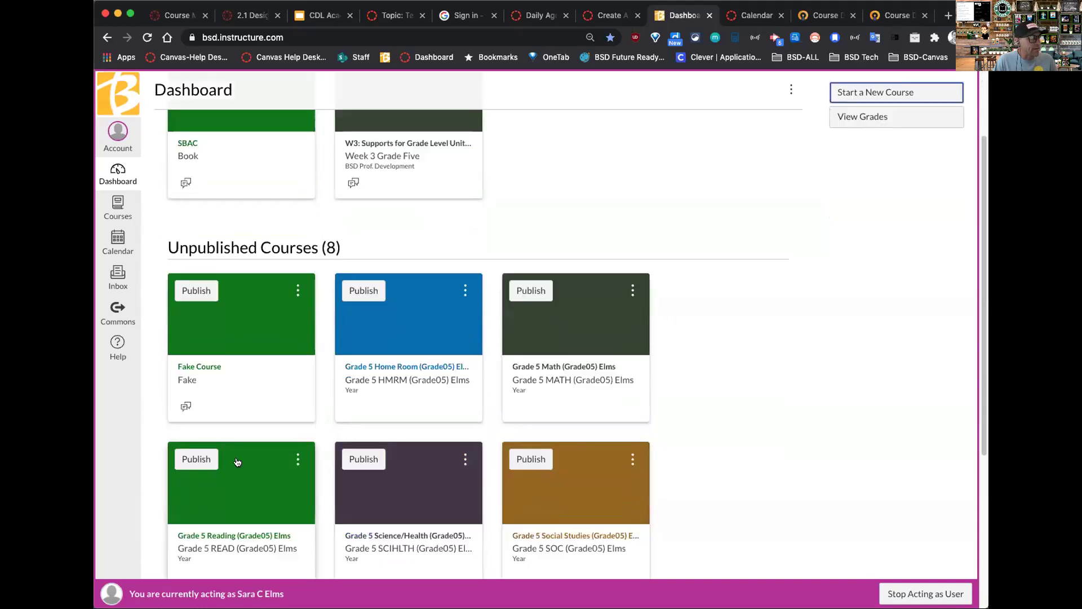
left_click(194, 369)
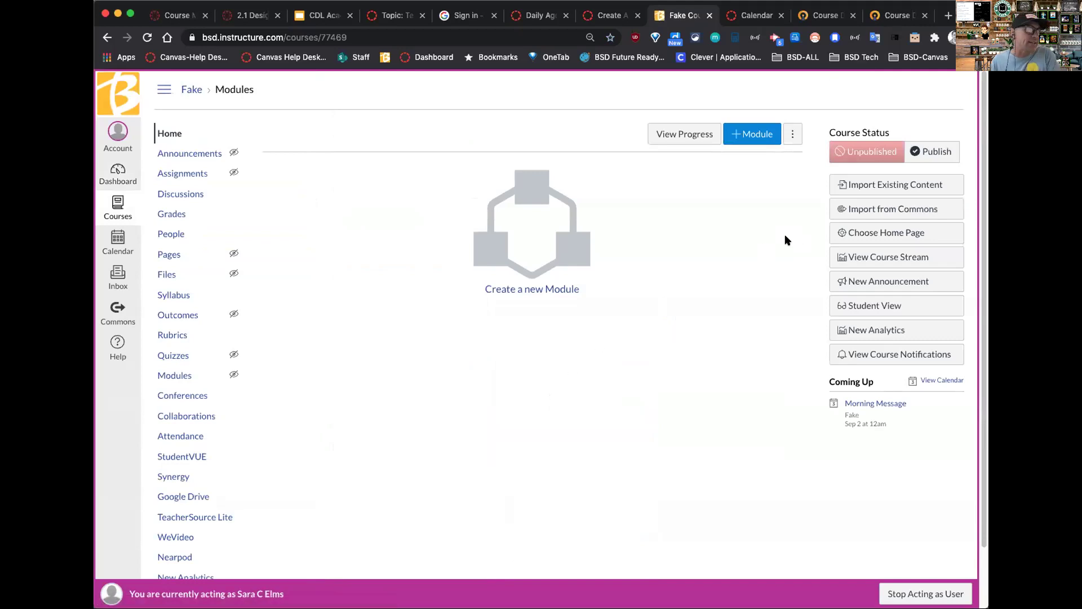
left_click(168, 253)
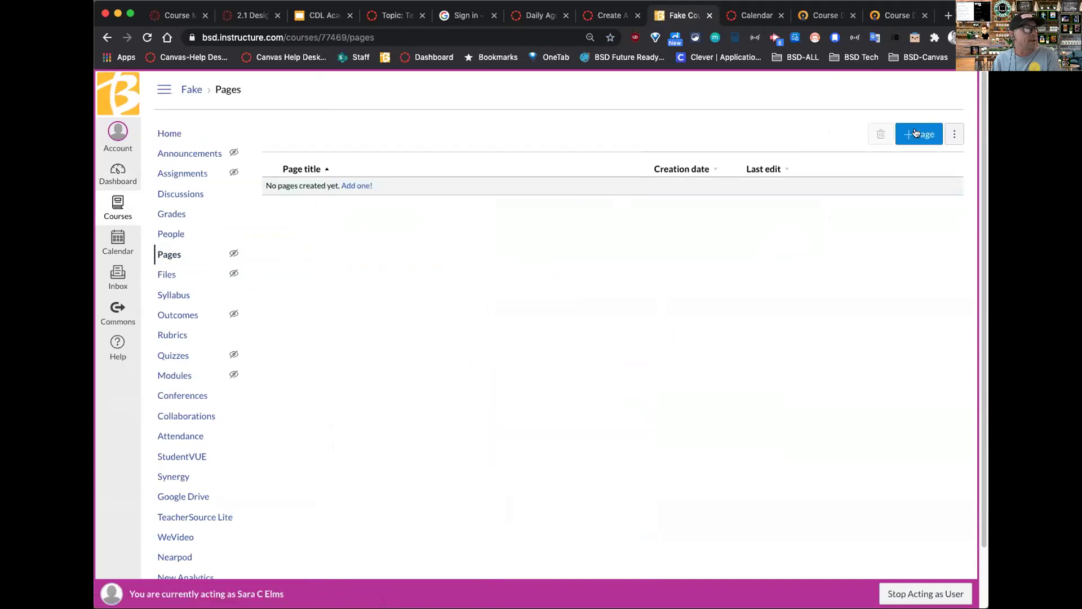
left_click(916, 134)
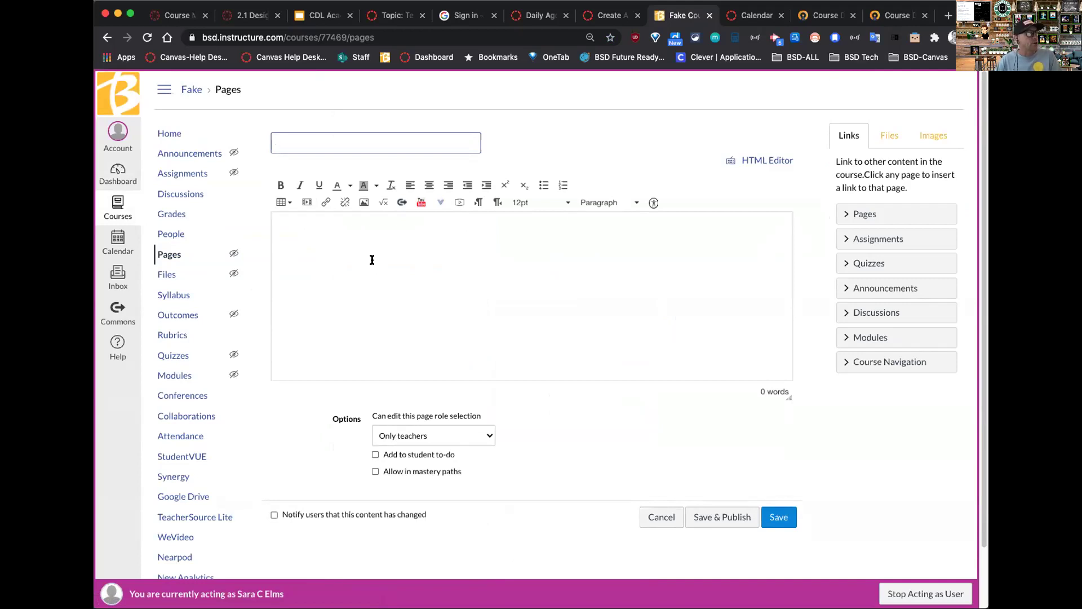
left_click(120, 174)
left_click(590, 218)
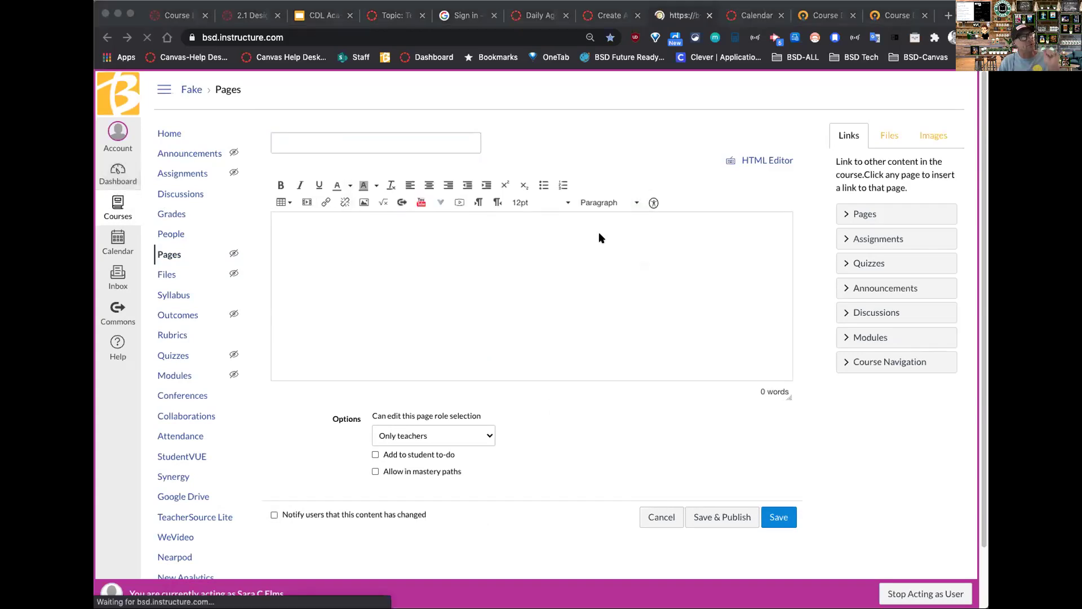
Open the list of pages in the unpublished Grade 5 Home Room course
scroll(560, 328, "down", 3)
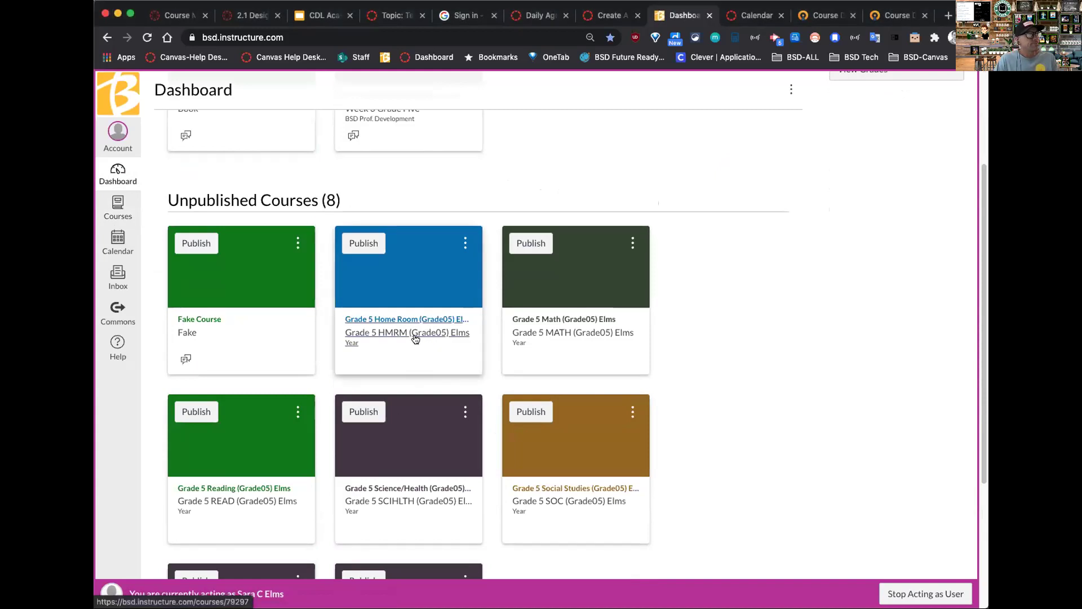
left_click(409, 337)
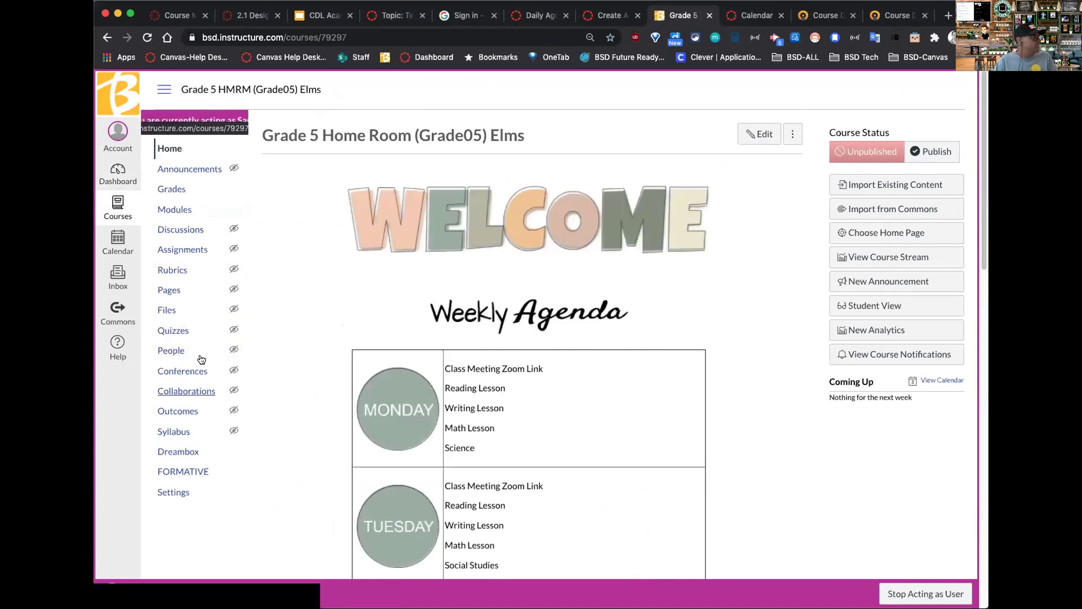
left_click(191, 290)
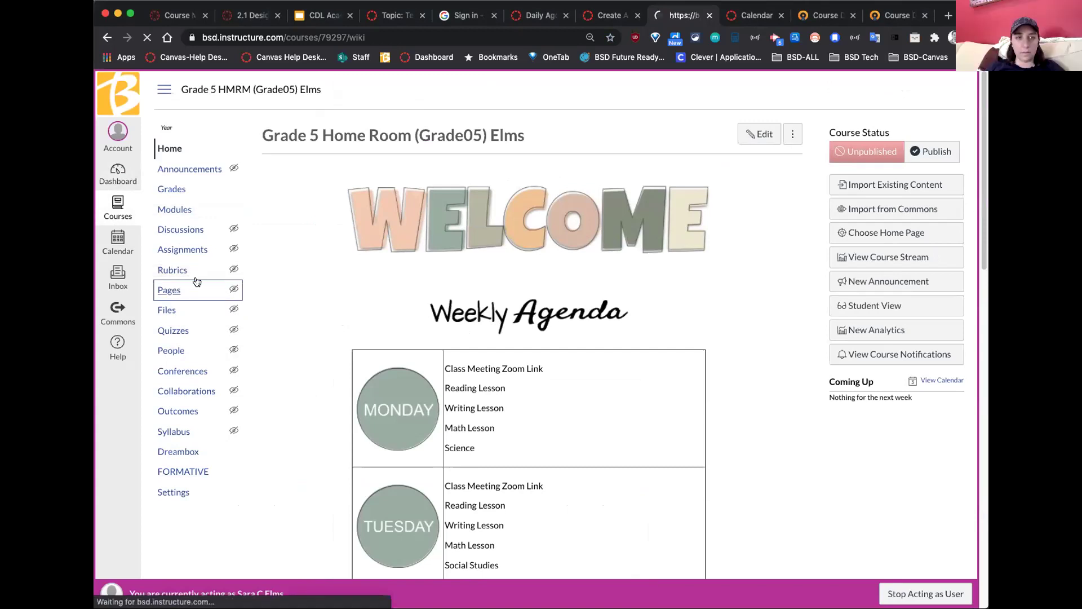
left_click(314, 140)
Switch to the CDL Academy presentation in Google Slides and show the Task 2 - Calendar Event/Agenda or Inbox slide
left_click(310, 15)
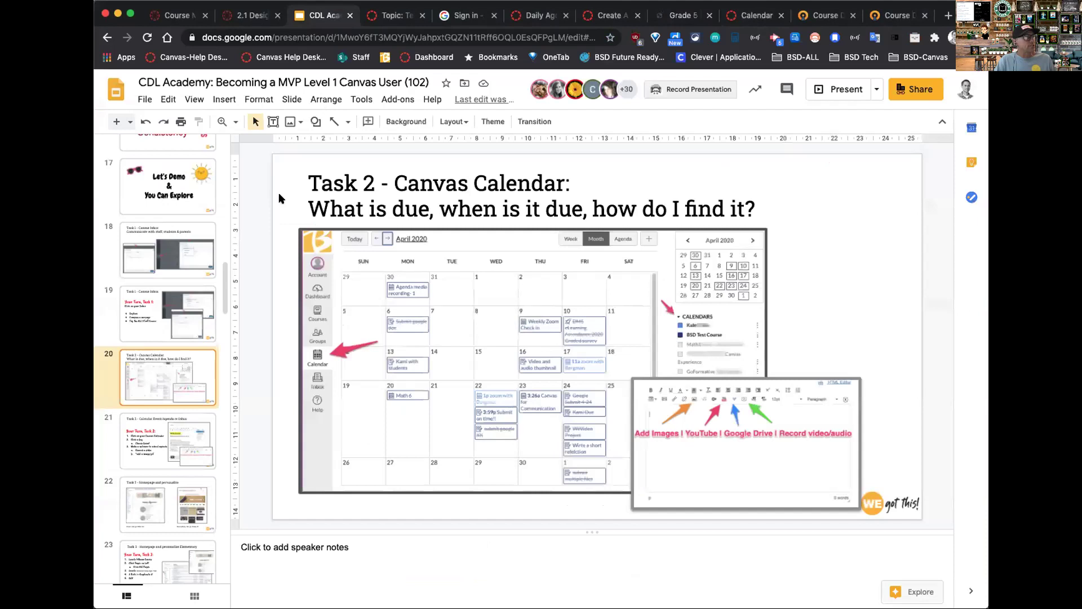
scroll(172, 378, "down", 1)
left_click(181, 366)
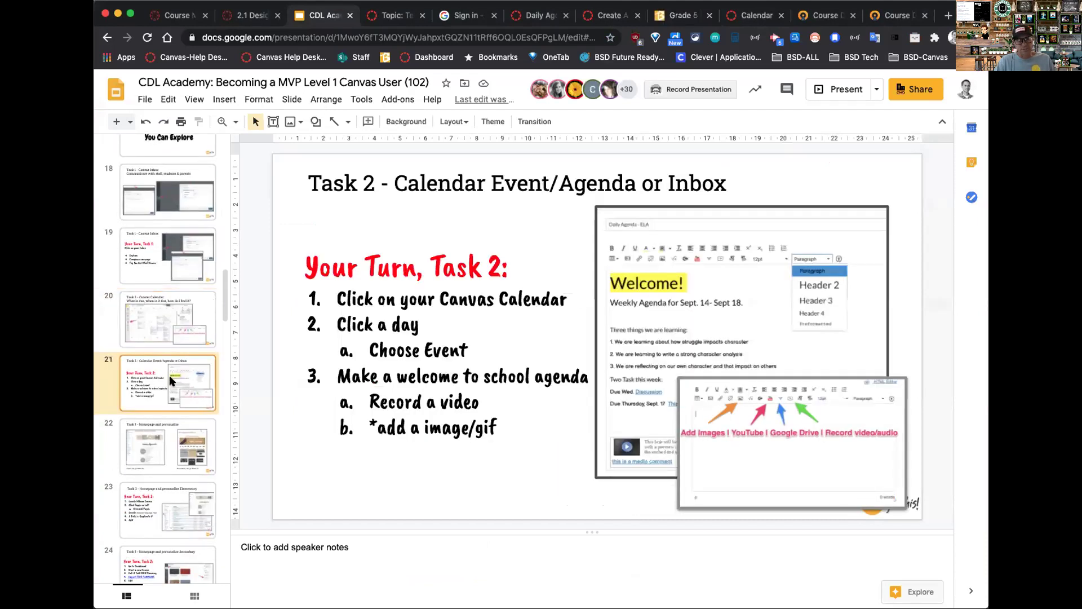
Return to the Grade 5 Home Room pages in Canvas, duplicate Welcome Home Page- Plain, and open the copy
left_click(665, 15)
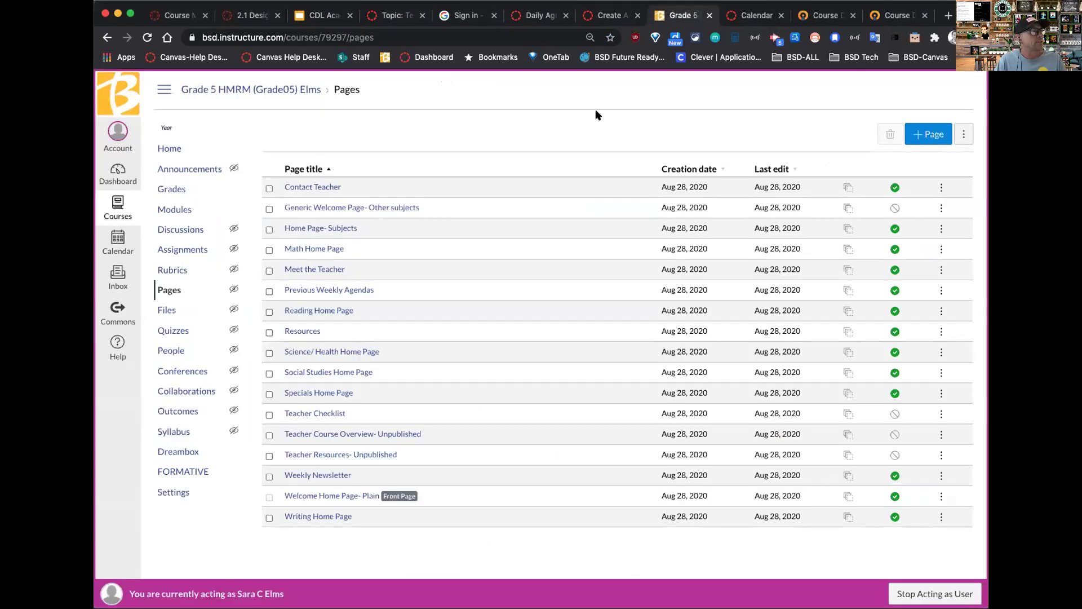
left_click(938, 498)
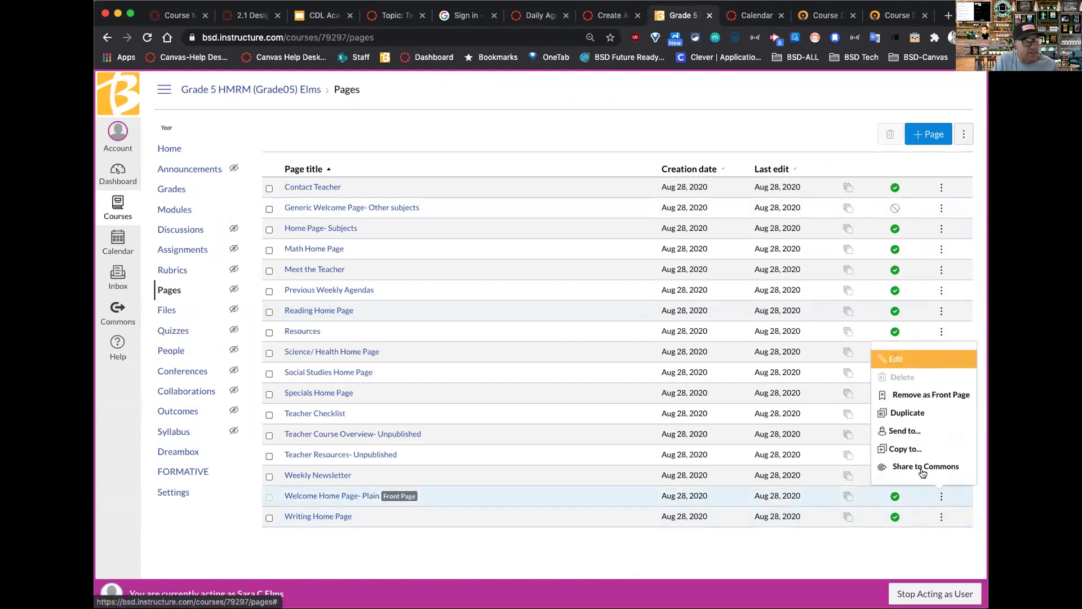
left_click(906, 413)
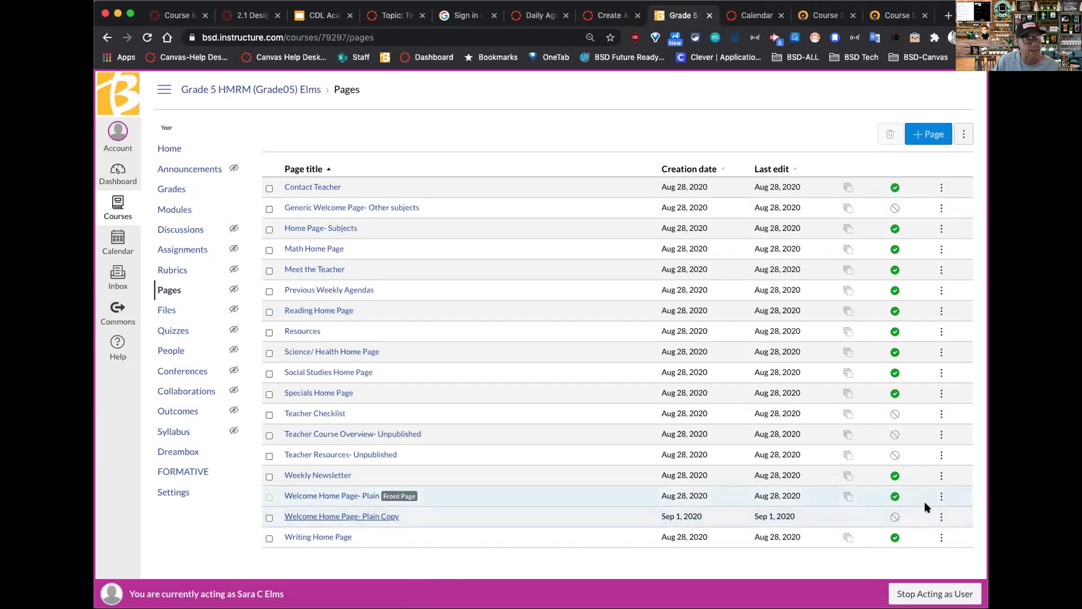
left_click(941, 516)
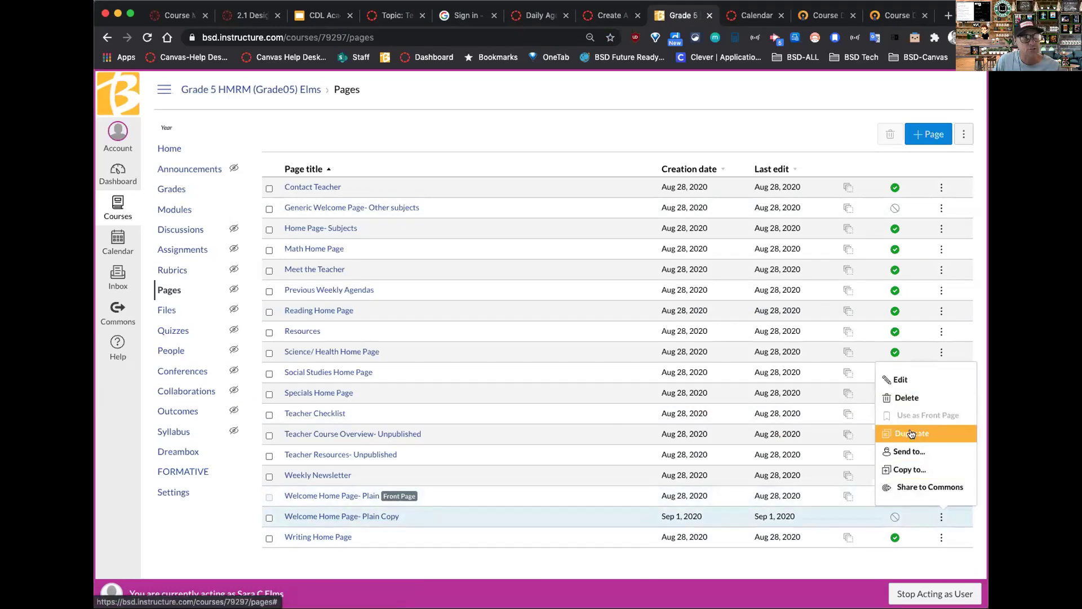
left_click(369, 514)
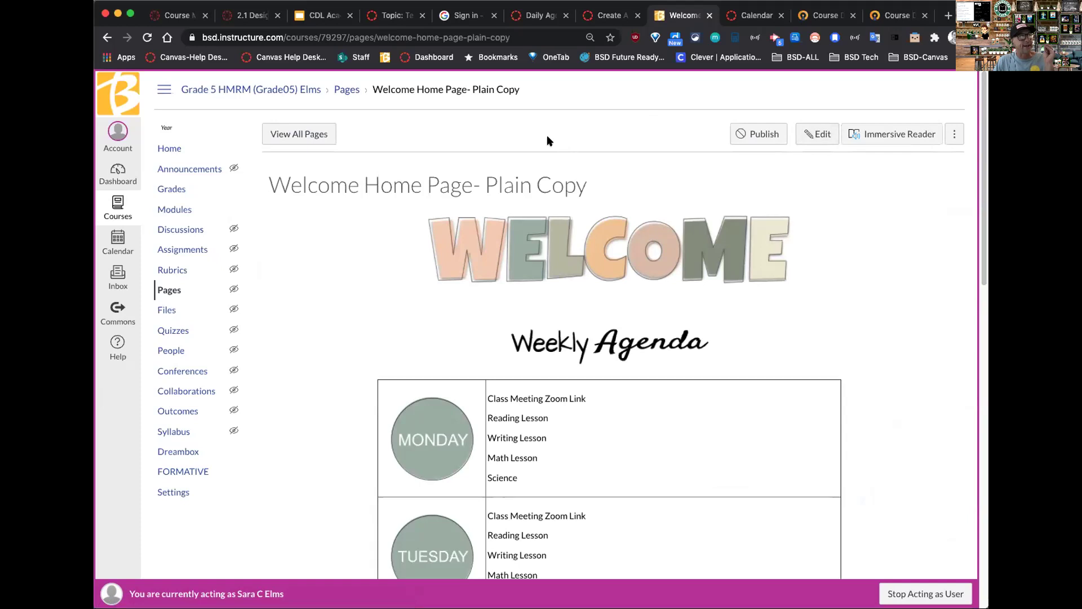
Switch to the CDL Academy presentation in Google Slides and show the Task 3 - Homepage and personalize Secondary slide
left_click(334, 17)
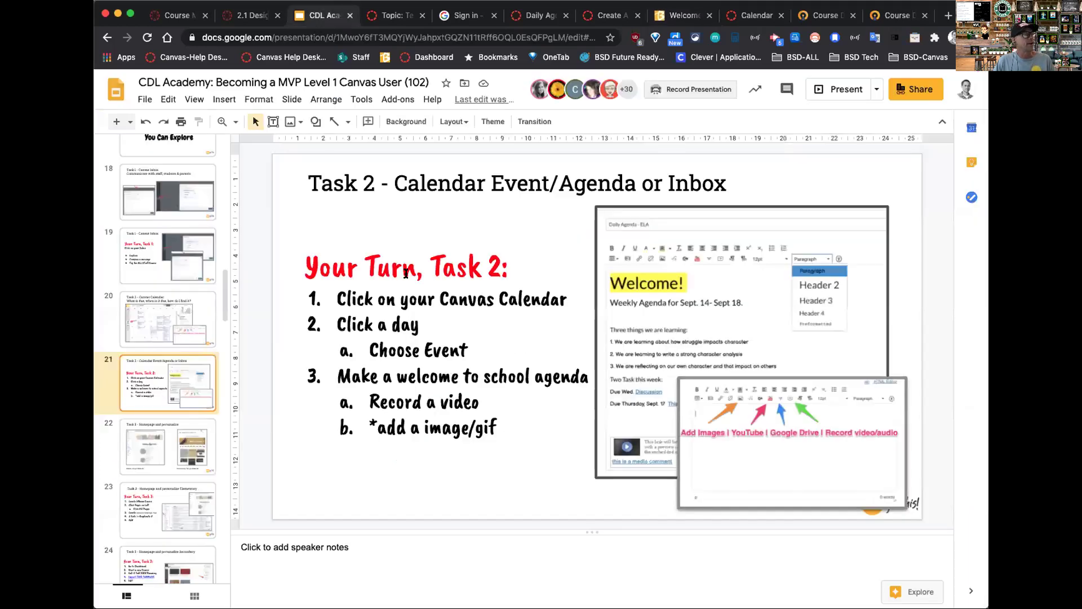
scroll(152, 468, "down", 3)
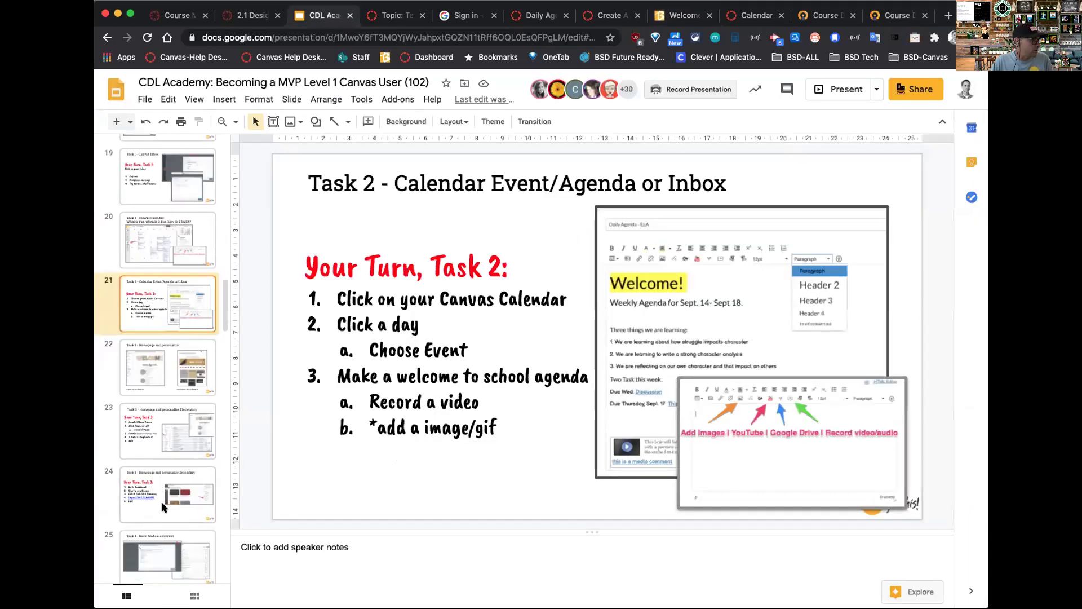
left_click(163, 499)
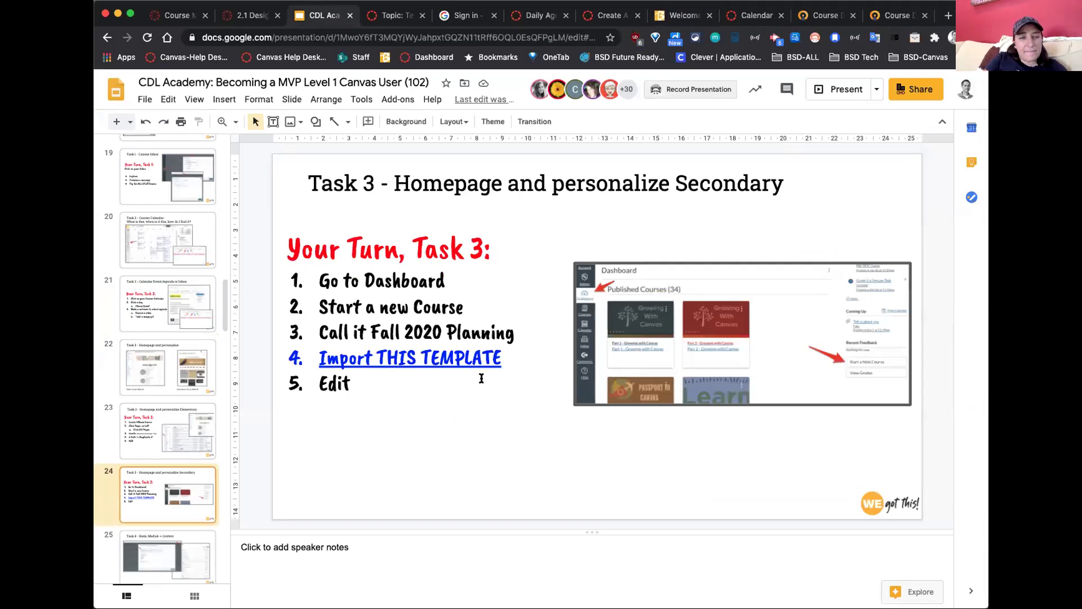
Switch back to Canvas and open the unpublished Fake Course from the Dashboard
left_click(688, 16)
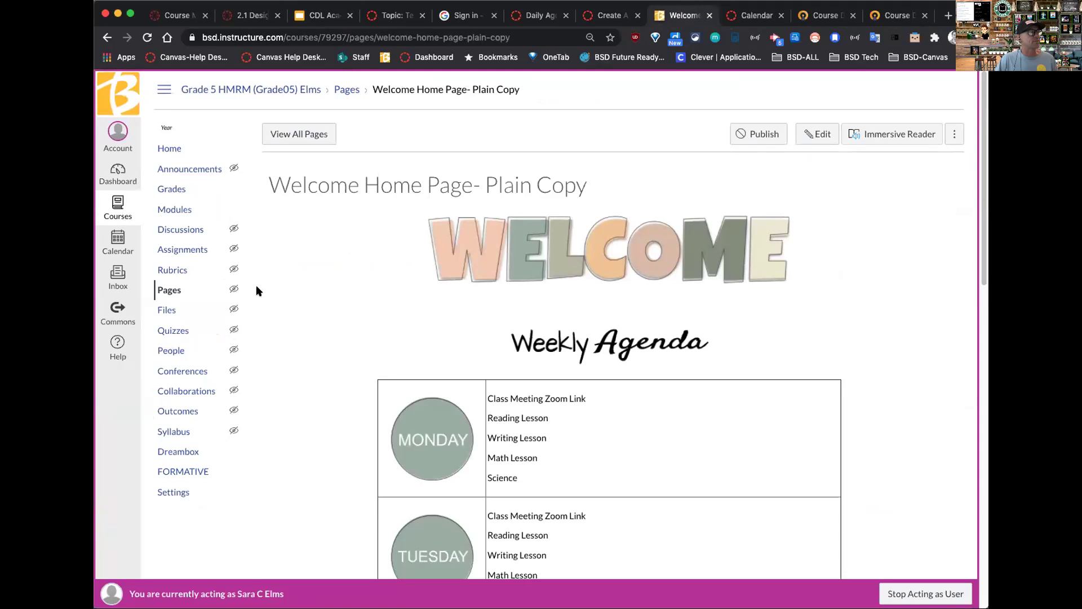
left_click(110, 180)
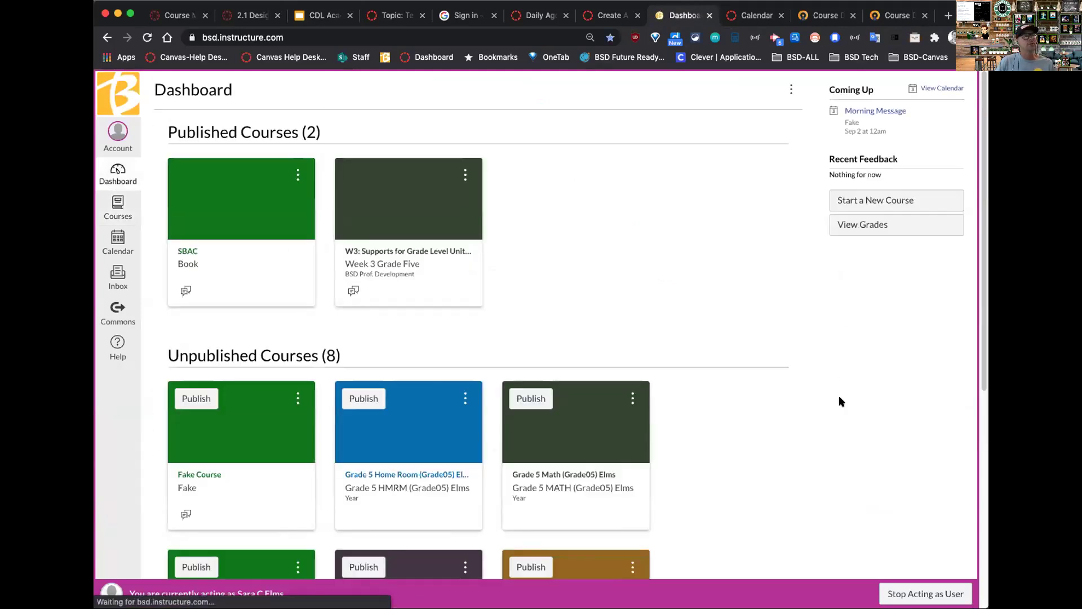
scroll(737, 520, "down", 2)
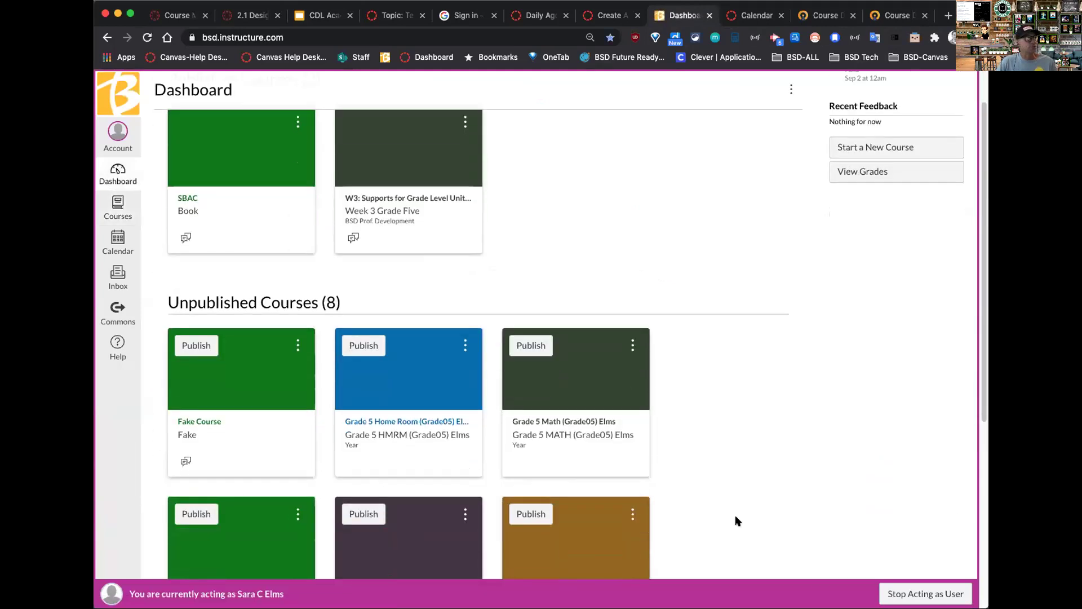
left_click(201, 422)
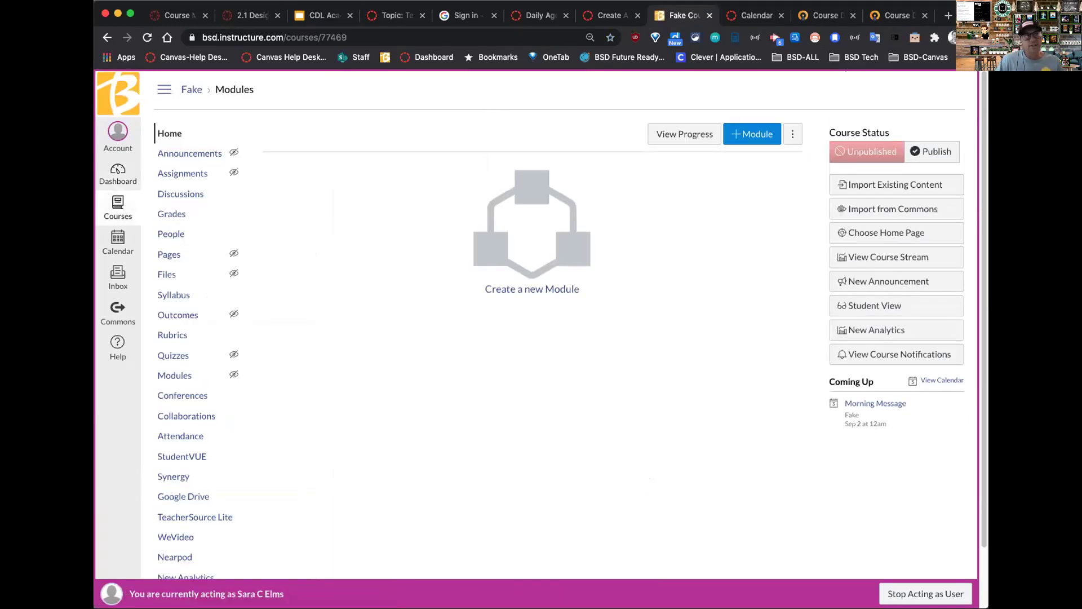
left_click(113, 311)
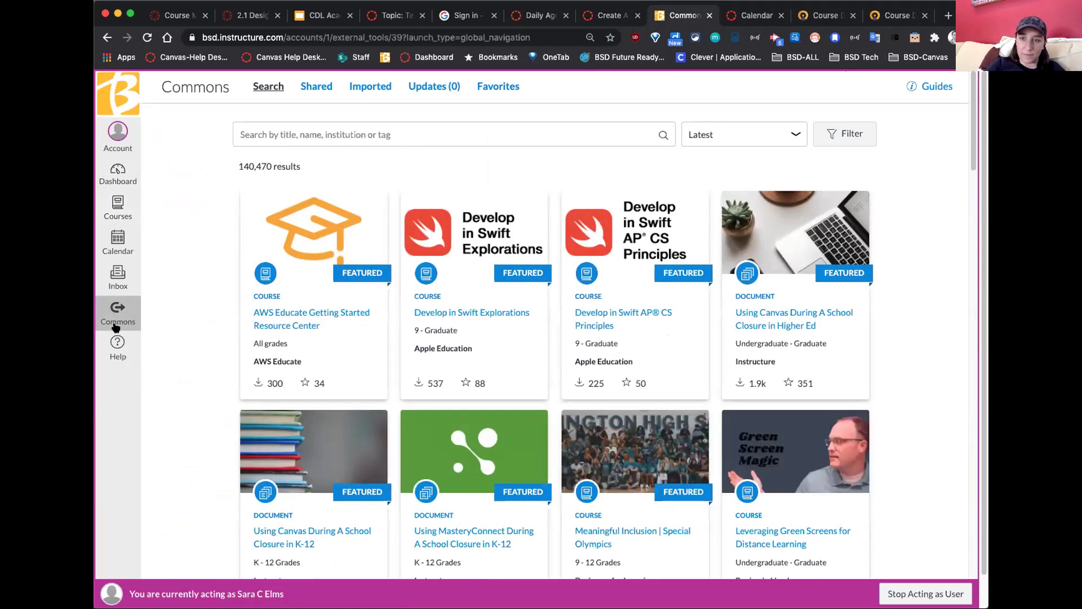
left_click(262, 130)
type("bc")
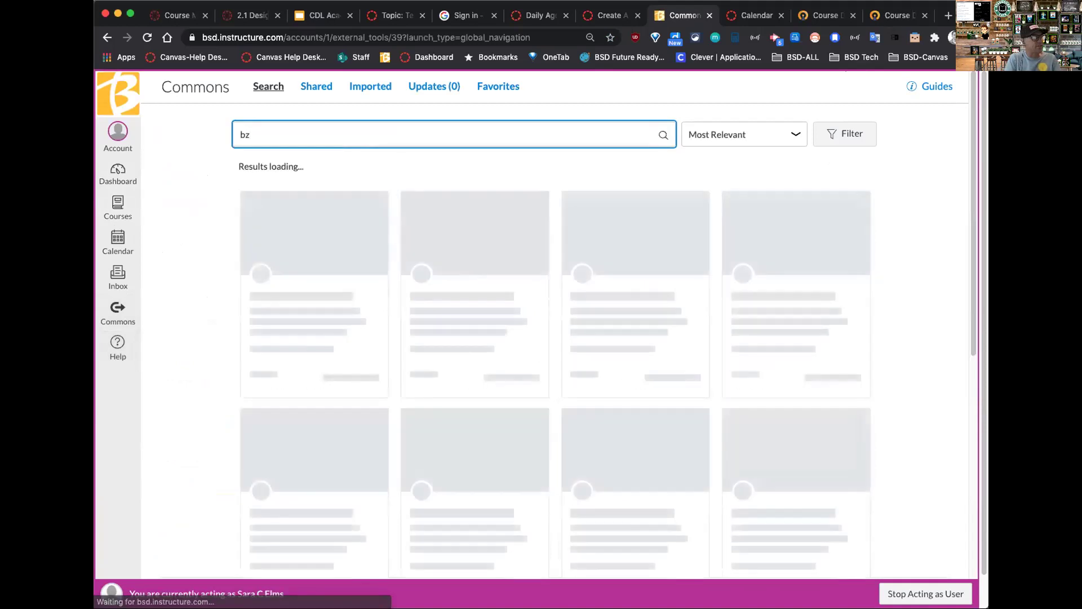
key("BackSpace")
key("BackSpace")
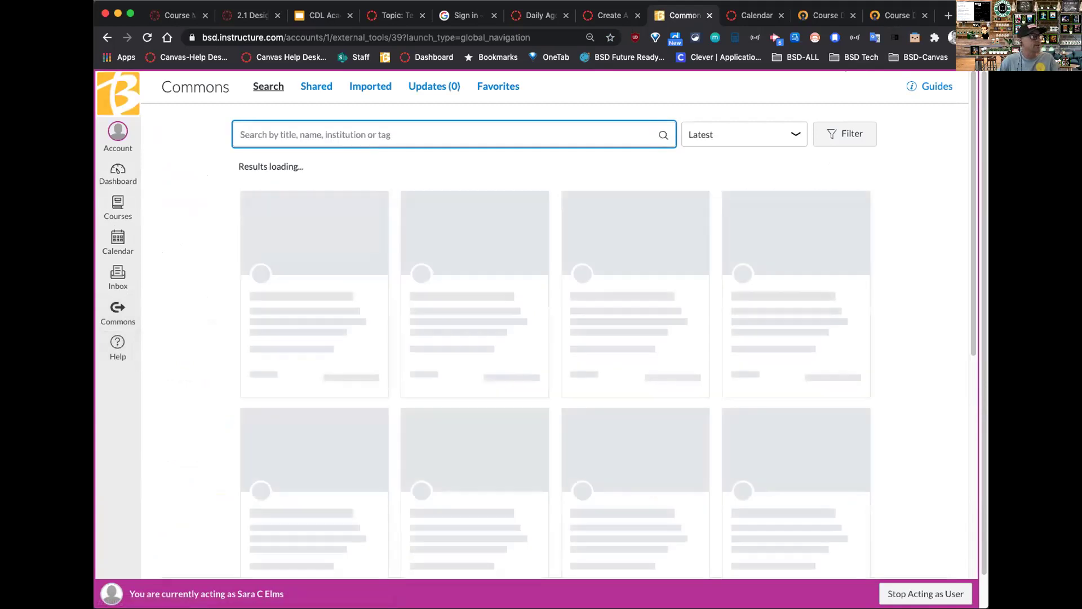
Open Canvas Commons and search for "bsd homepag"
left_click(113, 312)
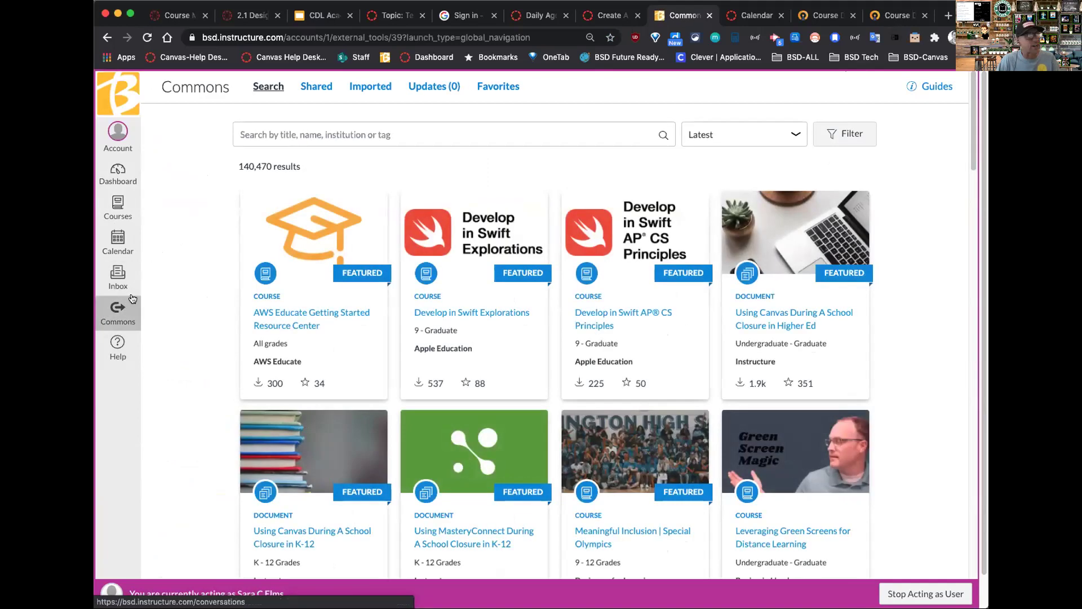
left_click(293, 133)
type("nbsd")
key("BackSpace")
key("BackSpace")
key("BackSpace")
key("BackSpace")
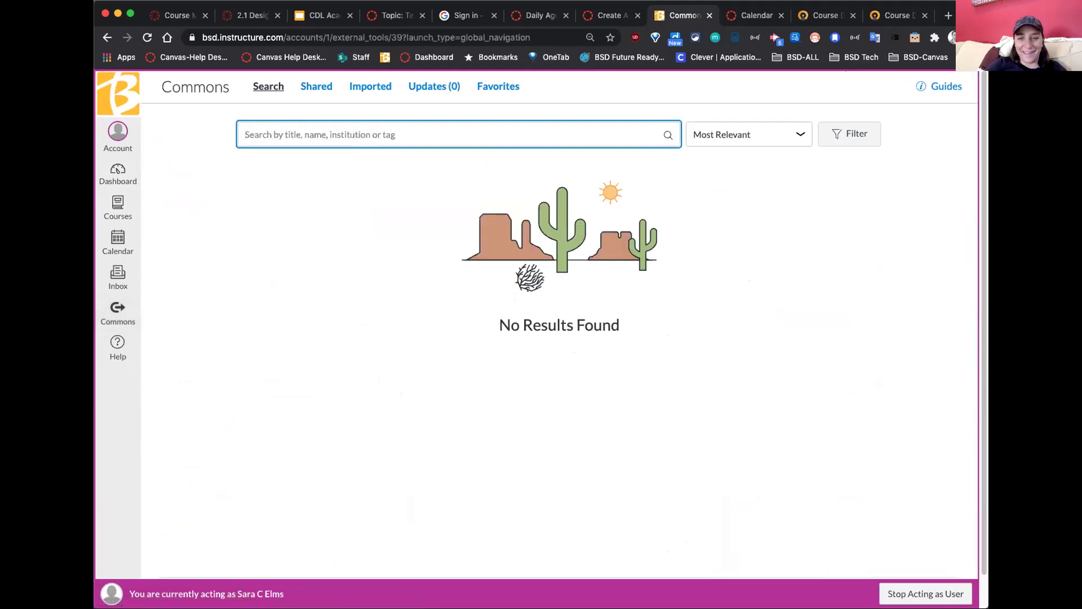
type("bsd")
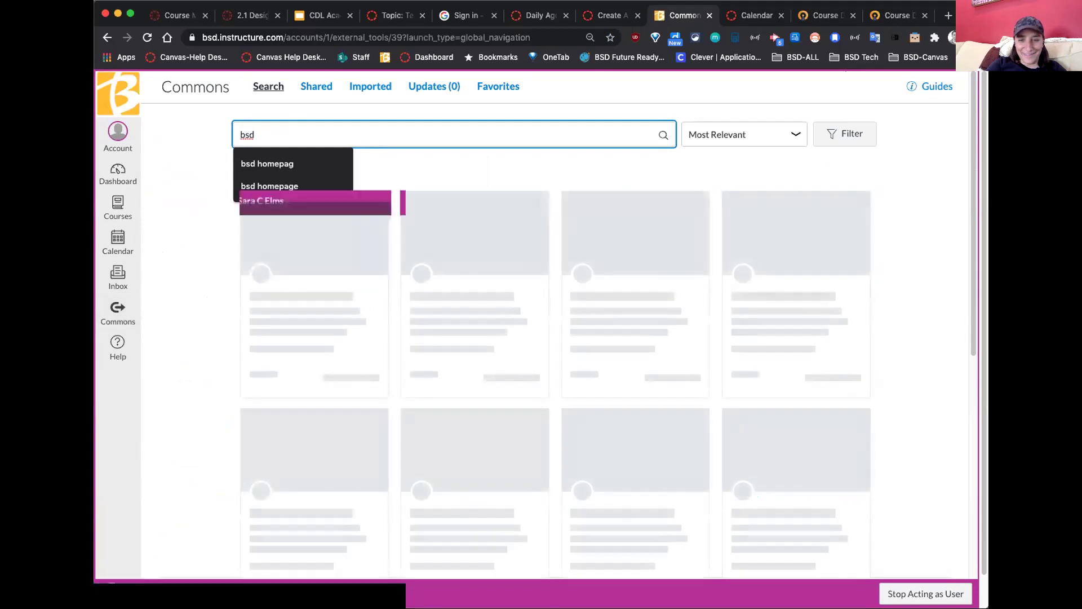
left_click(242, 164)
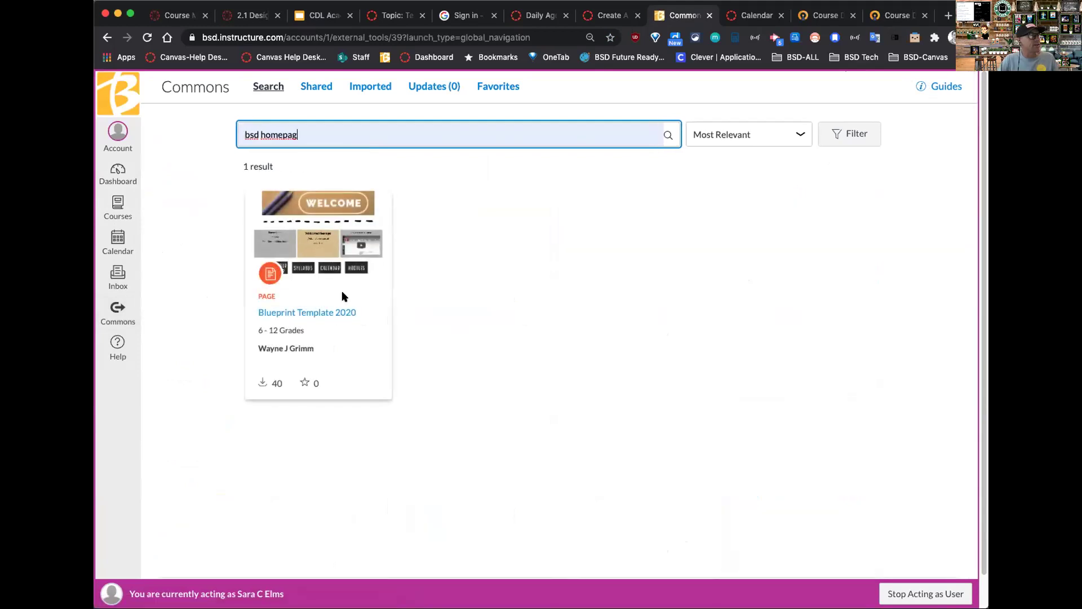
Open the Blueprint Template 2020 page in Commons, view its course import options, and close them without importing
left_click(320, 314)
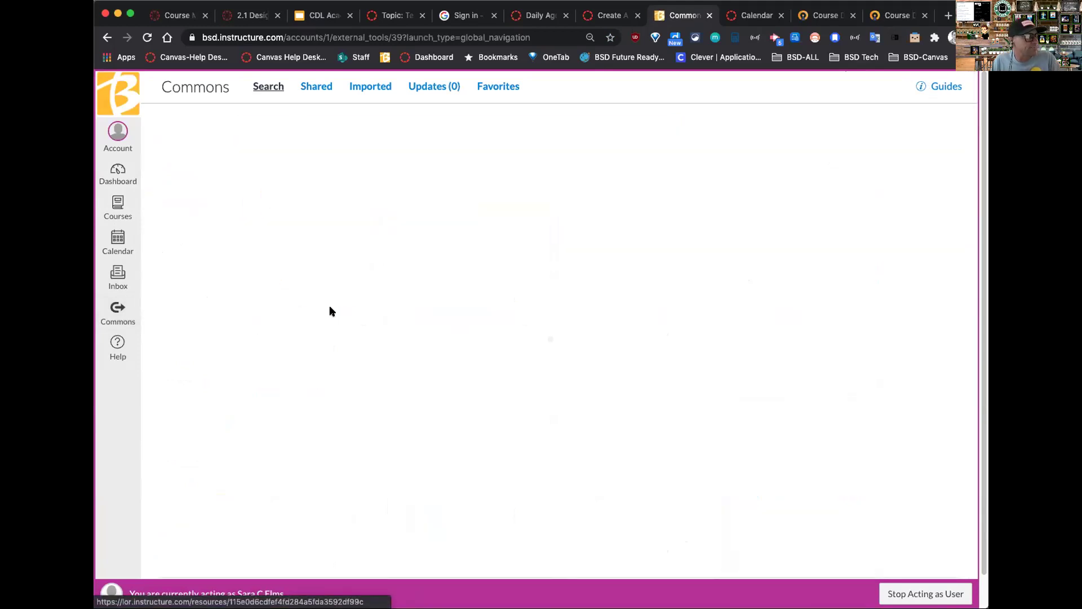
left_click(854, 273)
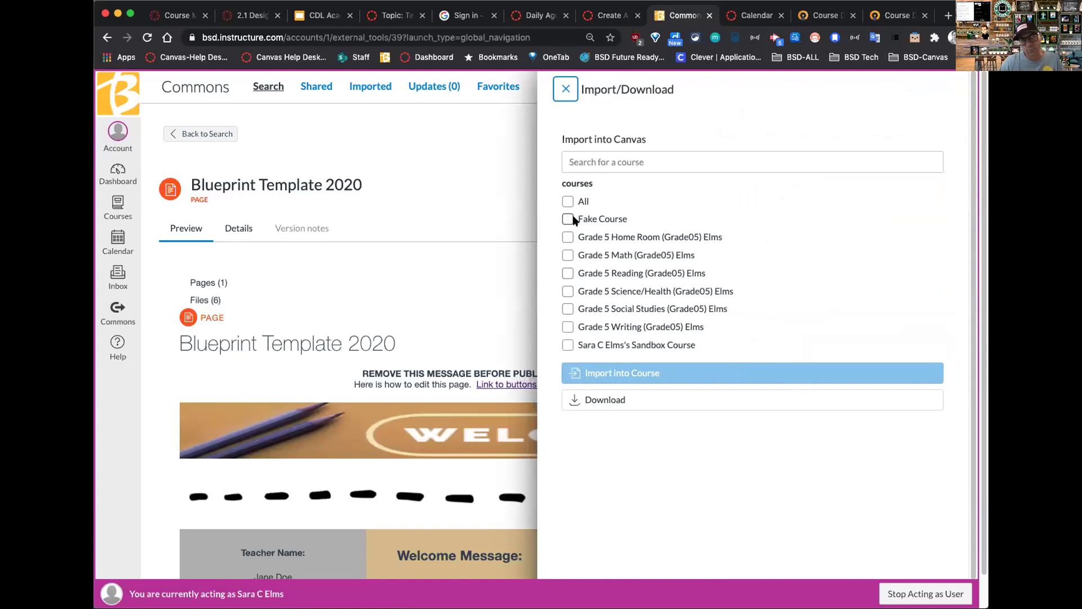
left_click(566, 89)
Switch to Google Slides, review the Task 3 overview, Elementary and Secondary slides, and show the link behind Import THIS TEMPLATE
left_click(321, 15)
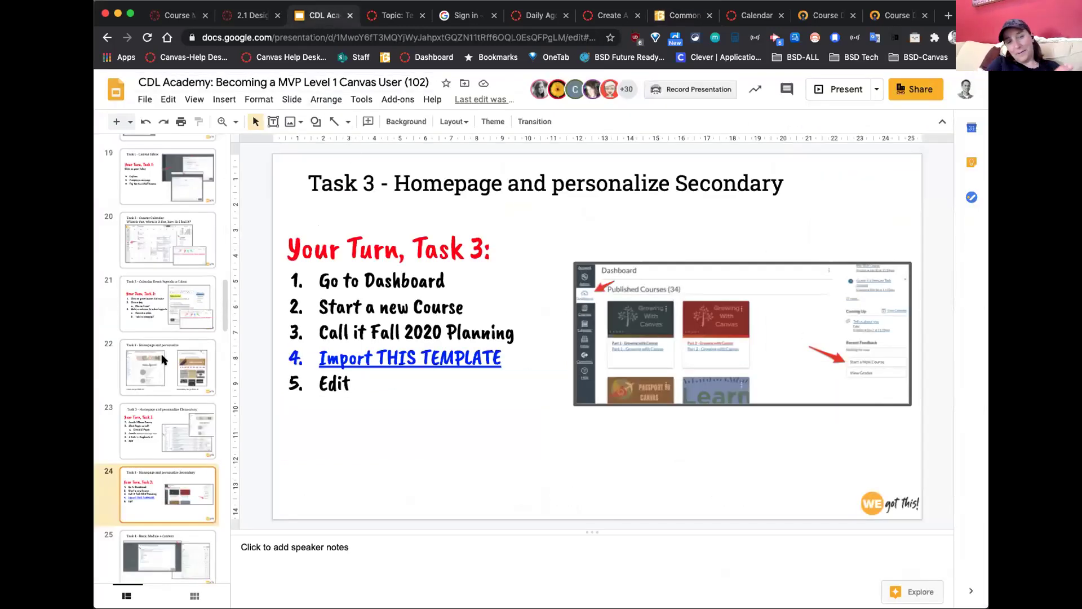
left_click(161, 381)
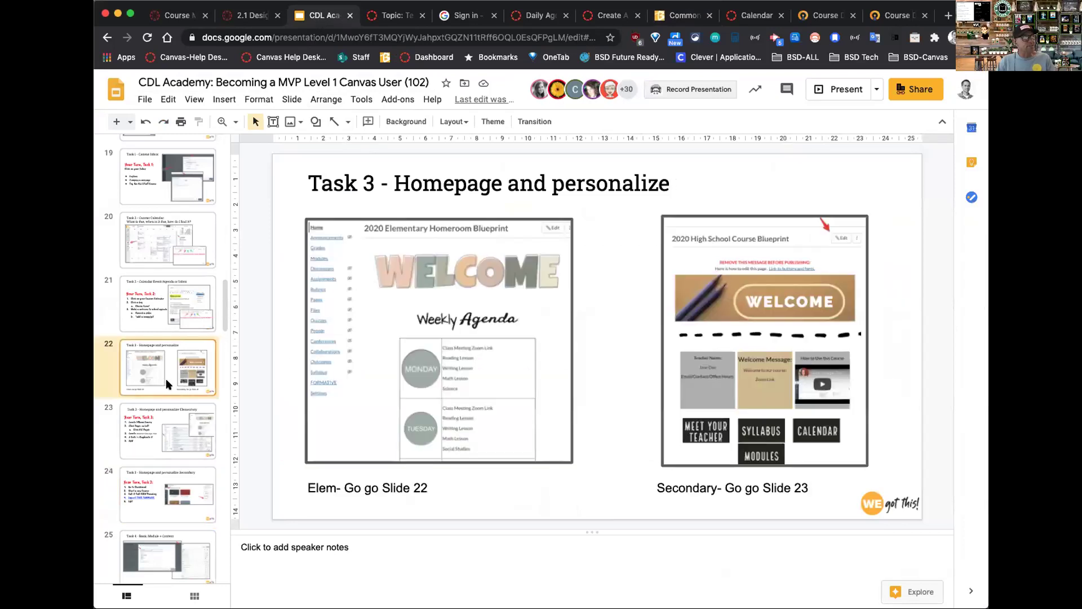
left_click(174, 431)
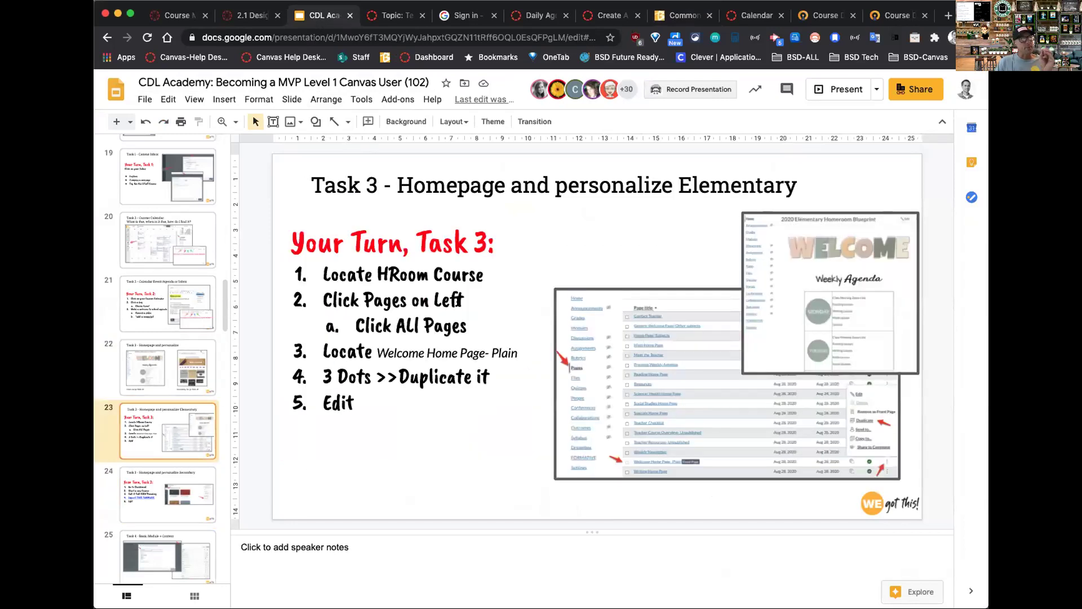
left_click(444, 375)
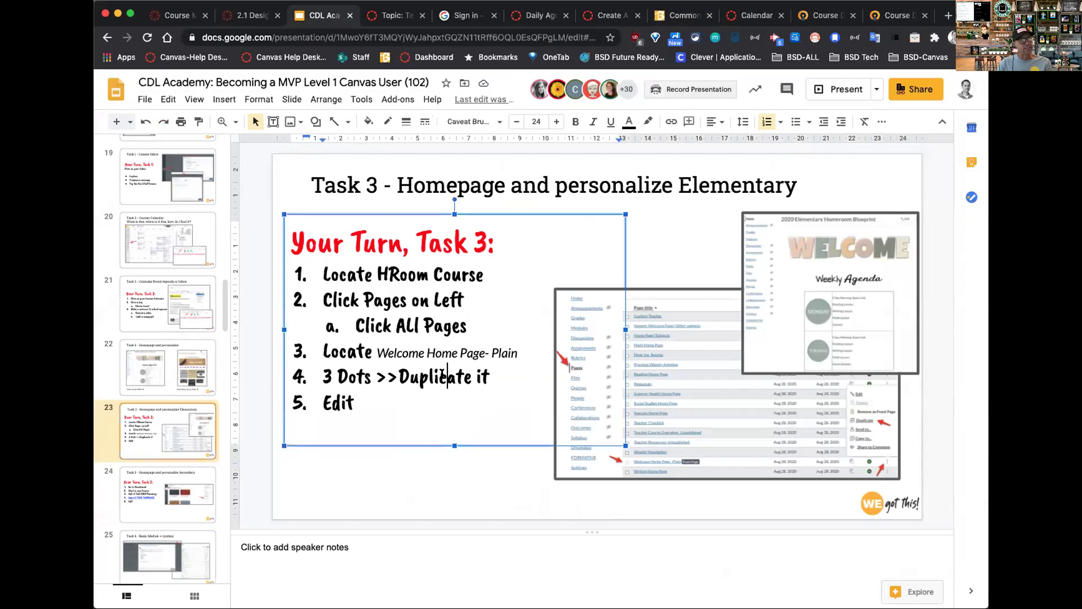
left_click(158, 497)
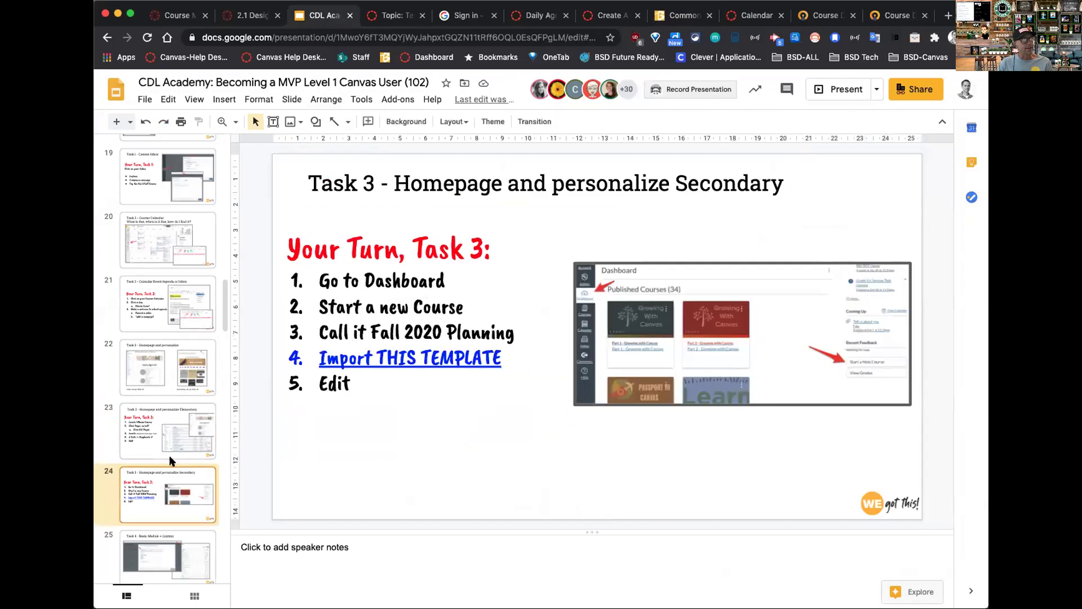
left_click(429, 357)
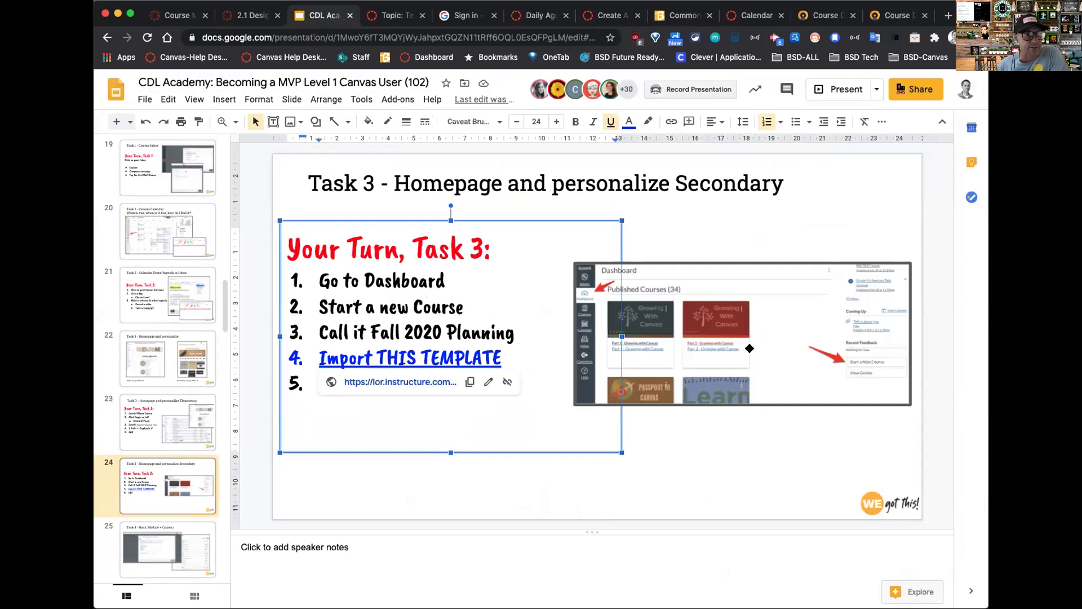
Switch back to Canvas, open the Grade 5 Home Room course from the Dashboard, and look through its Weekly Agenda homepage
left_click(686, 12)
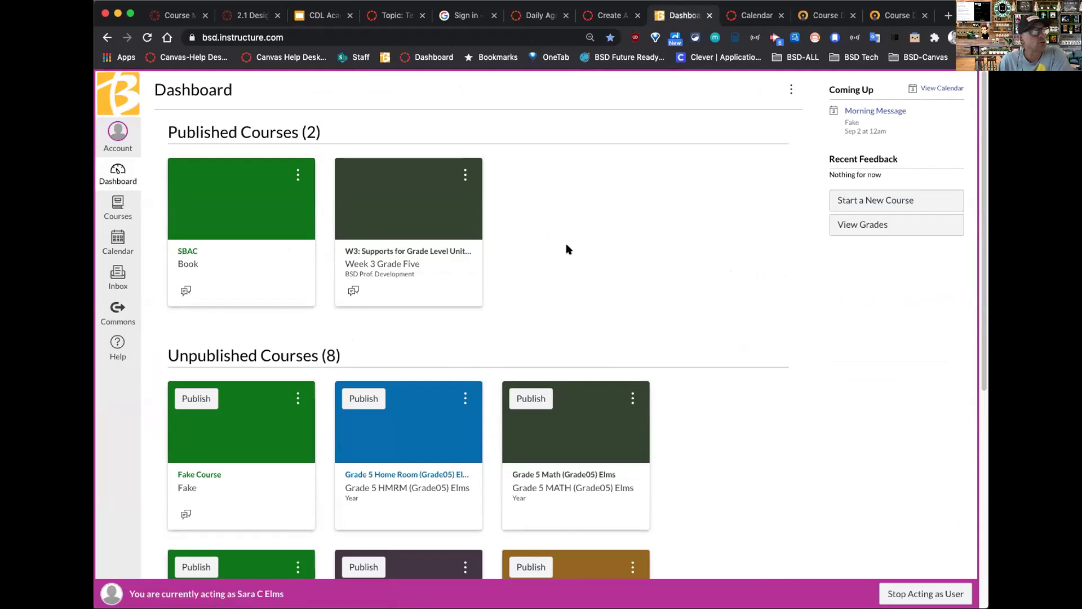
scroll(560, 330, "down", 3)
left_click(396, 391)
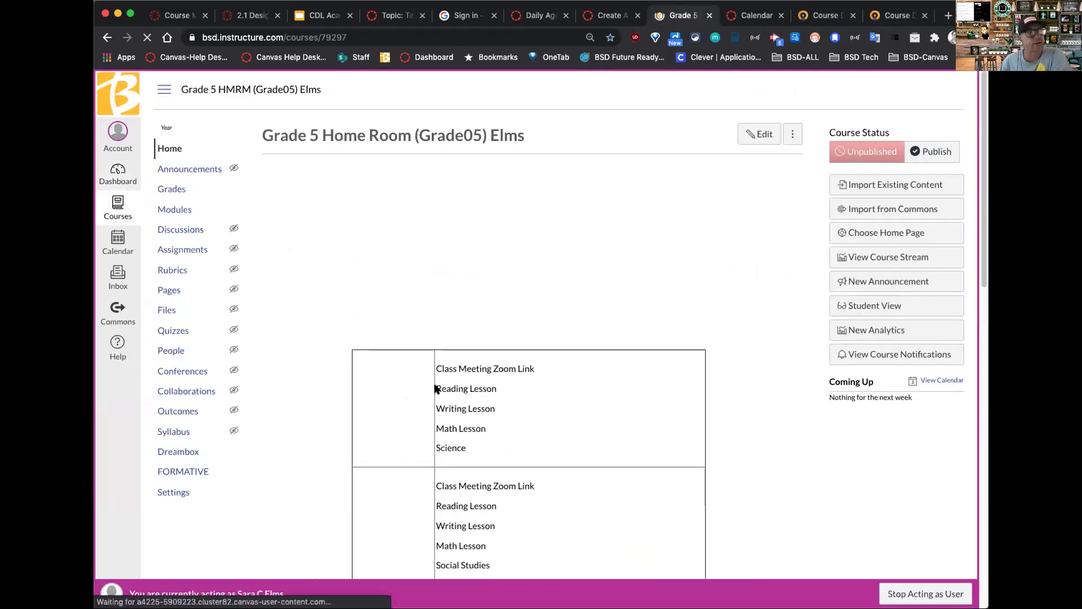
scroll(750, 377, "down", 7)
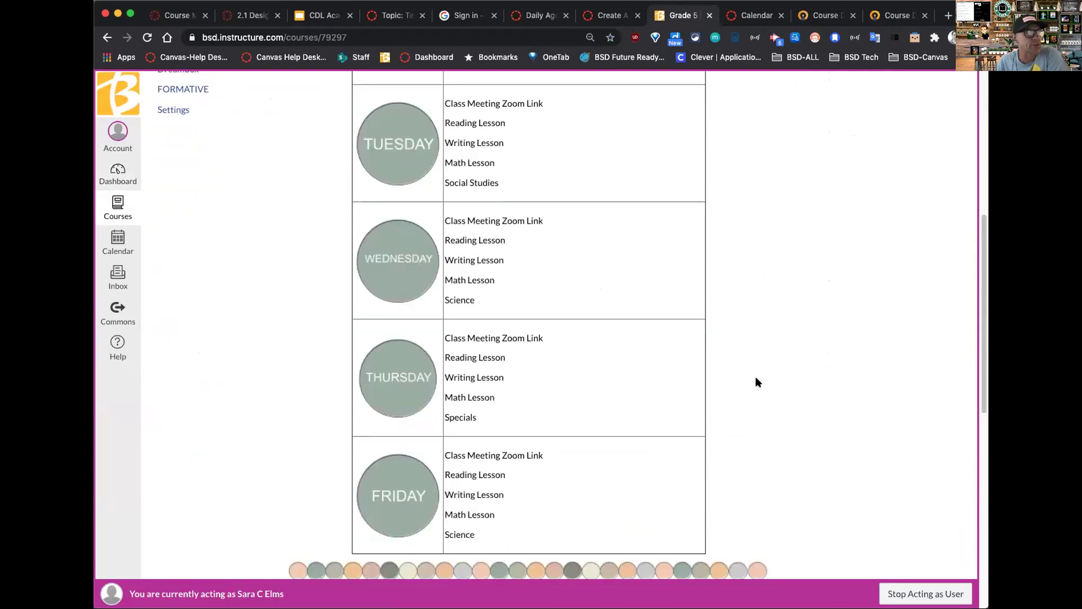
scroll(756, 382, "down", 5)
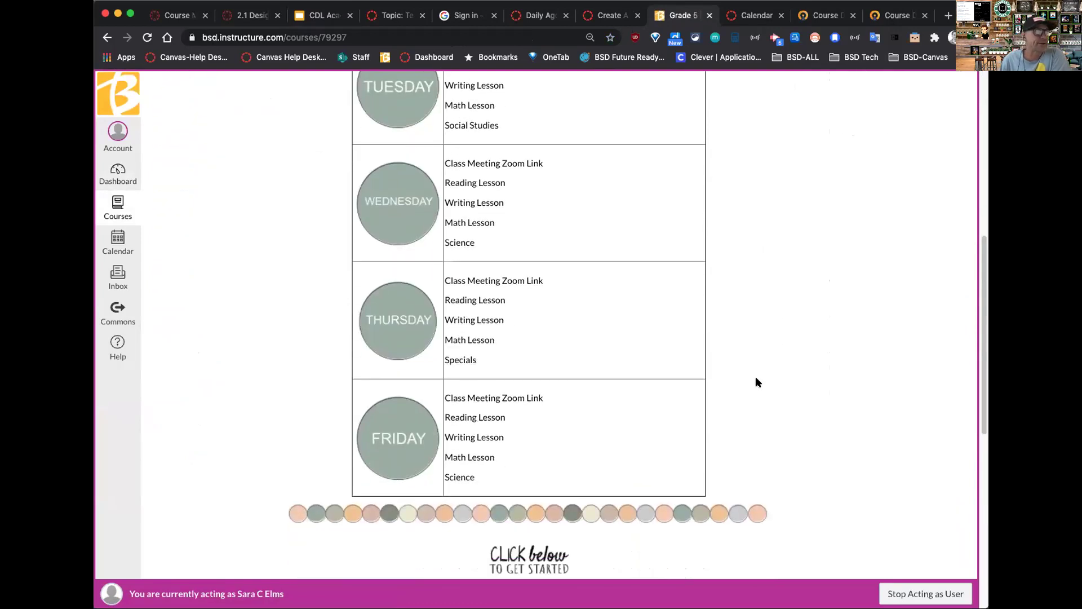
scroll(756, 369, "up", 12)
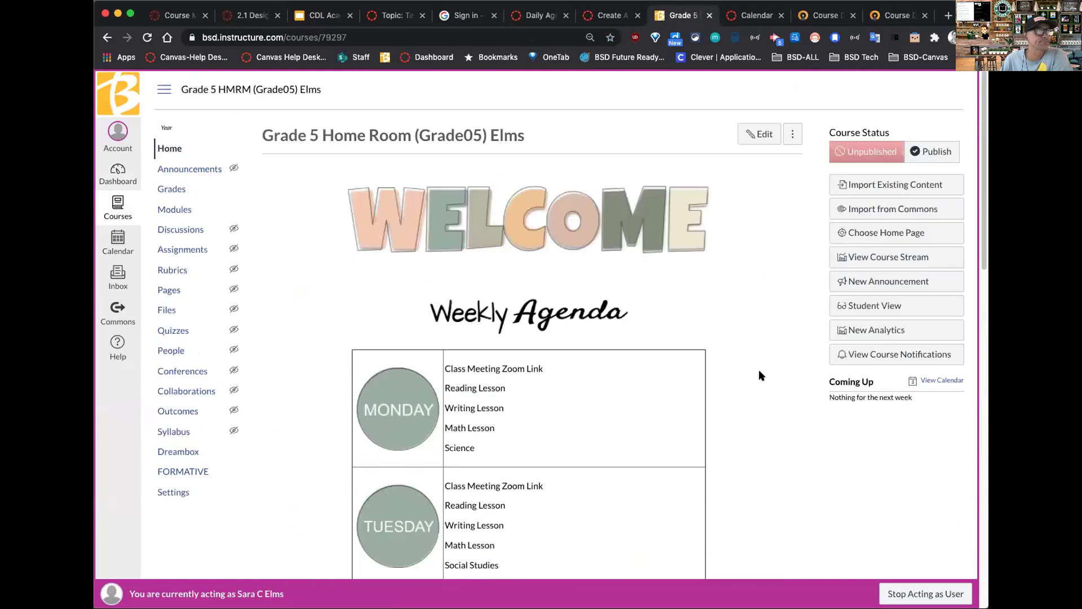
Stop acting as the impersonated teacher account in Canvas
left_click(926, 593)
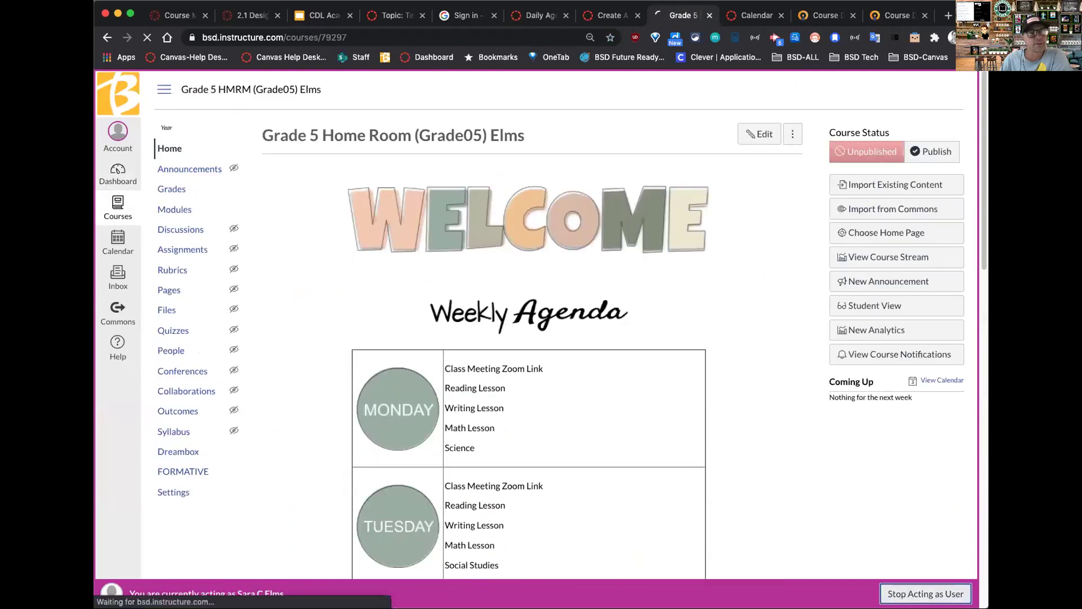